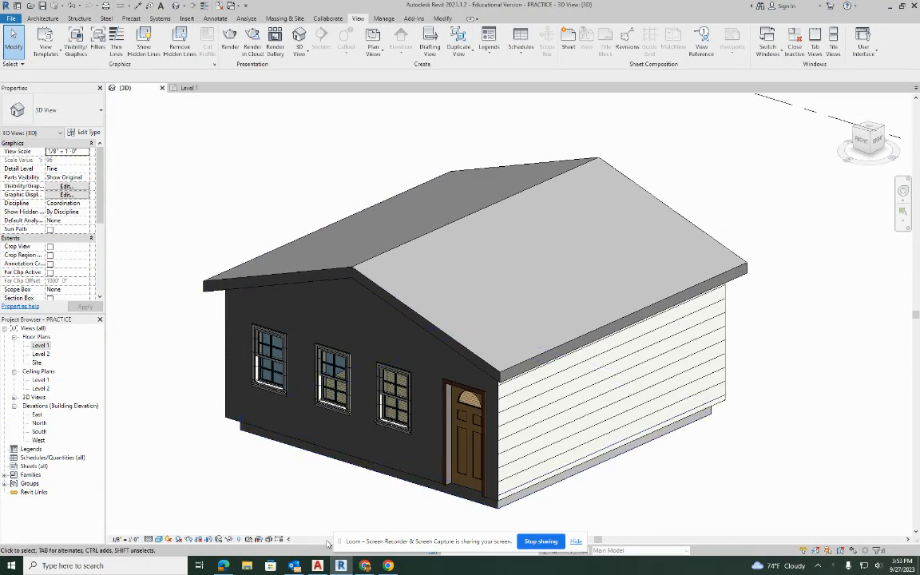
# Switch to Chrome and open the classwork of the Period 1 Architect Drawing/Design I class in Google Classroom using a new tab.
pyautogui.click(365, 566)
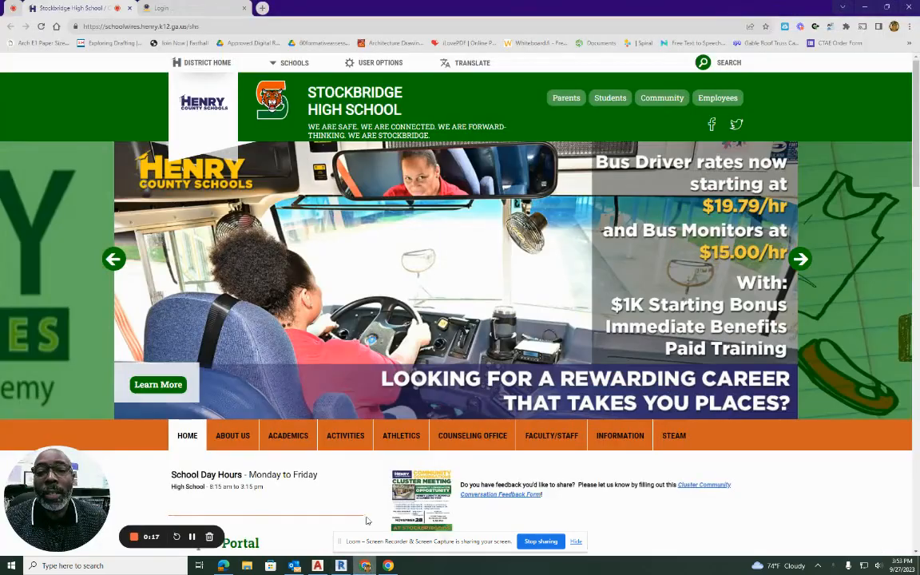
pyautogui.click(264, 7)
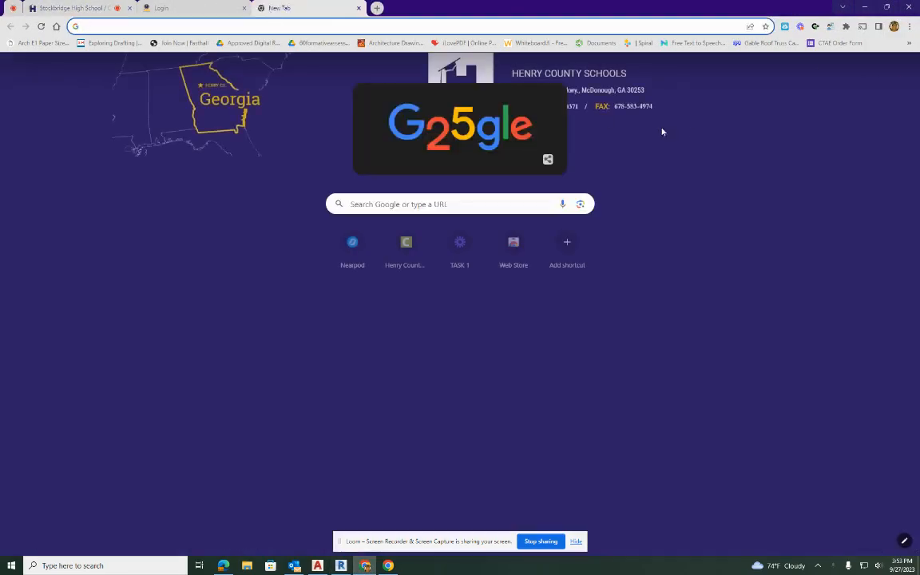
pyautogui.click(879, 69)
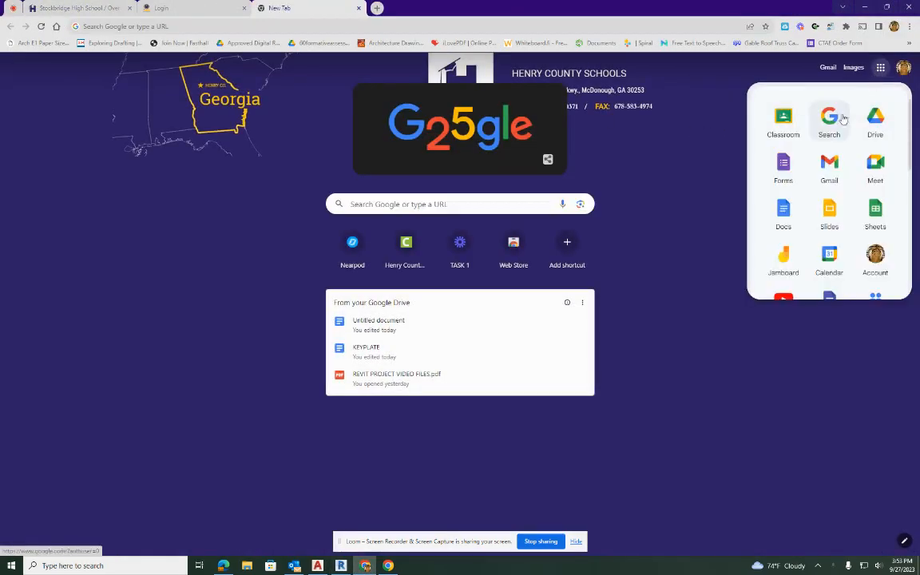
pyautogui.click(772, 121)
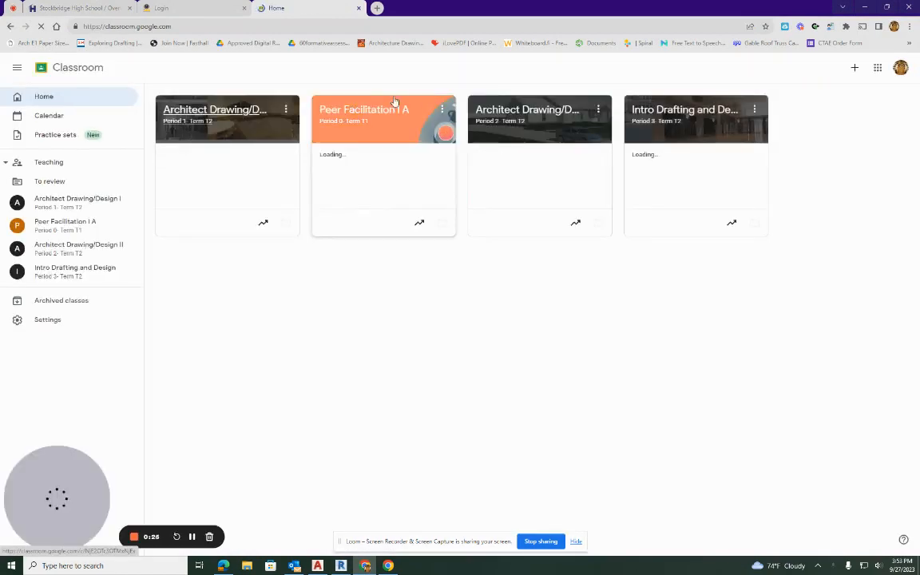
pyautogui.click(231, 112)
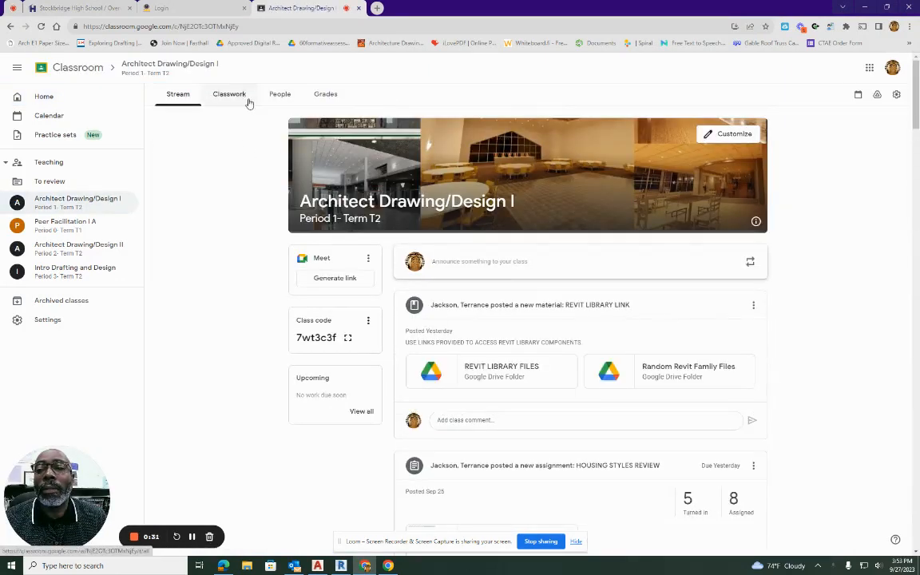
pyautogui.click(234, 97)
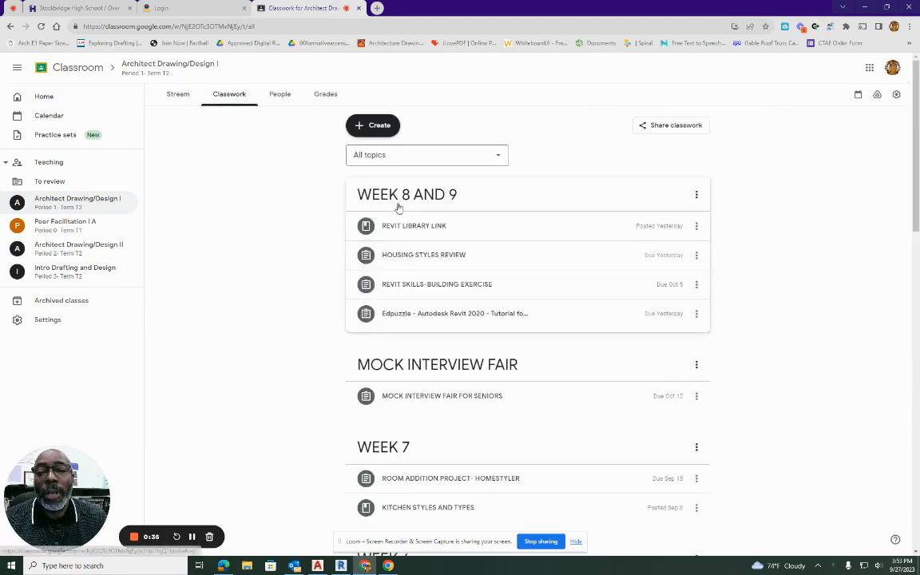
# Open the REVIT LIBRARY FILES folder linked in the REVIT LIBRARY LINK material and browse to NEW REVIT 2024 LIBRARY's Entourage folder.
pyautogui.click(399, 228)
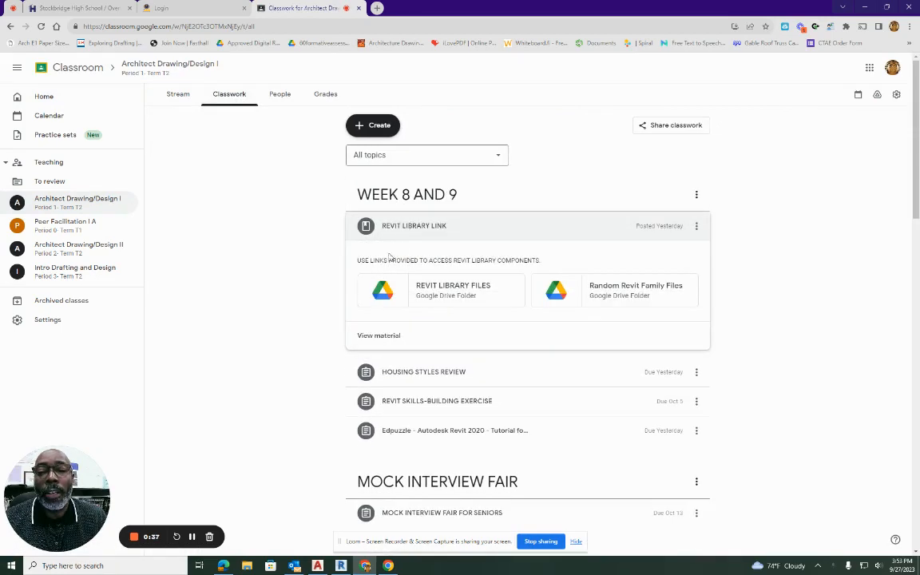
pyautogui.click(452, 289)
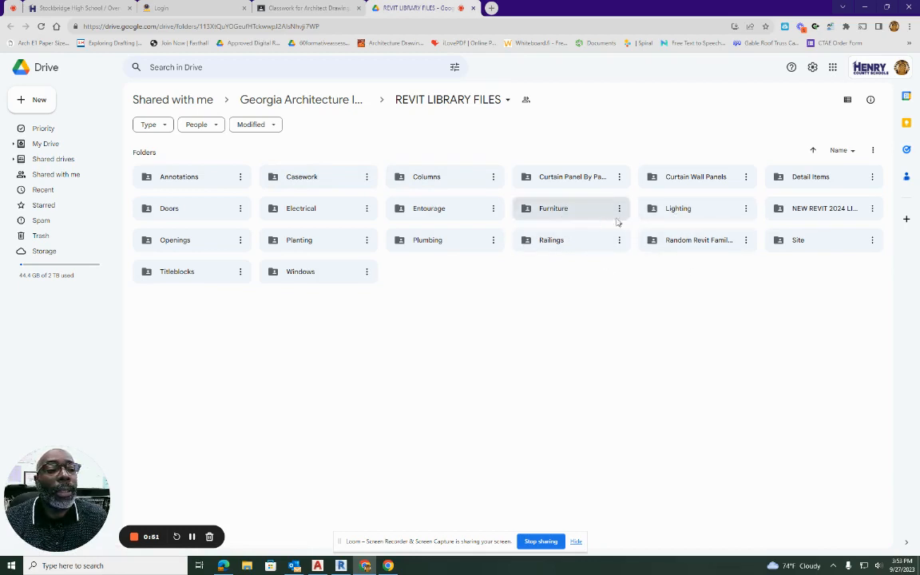
pyautogui.click(801, 219)
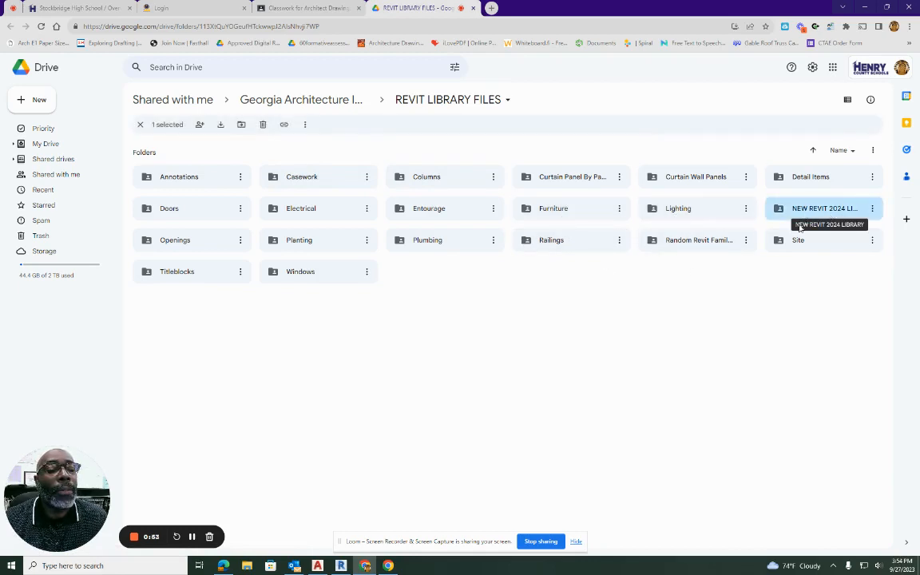
pyautogui.doubleClick(800, 215)
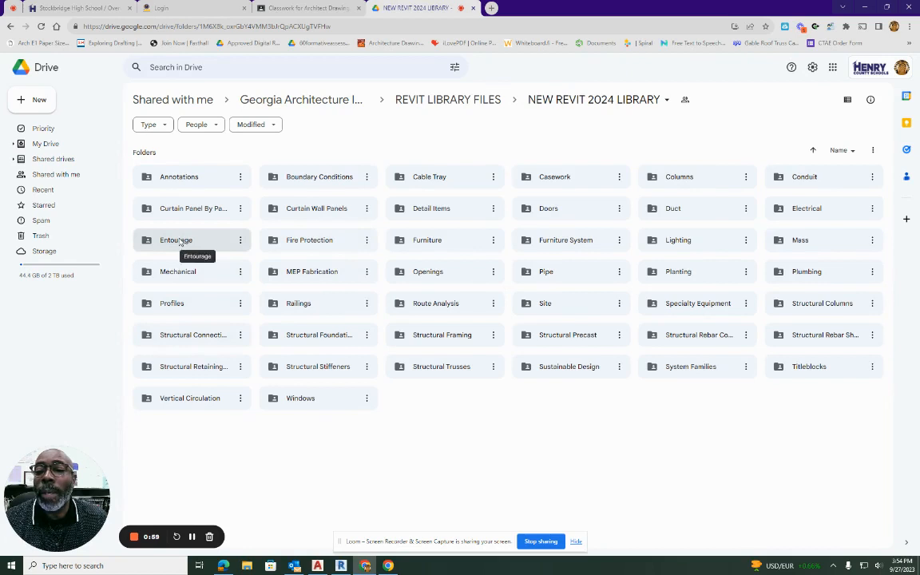
pyautogui.doubleClick(181, 242)
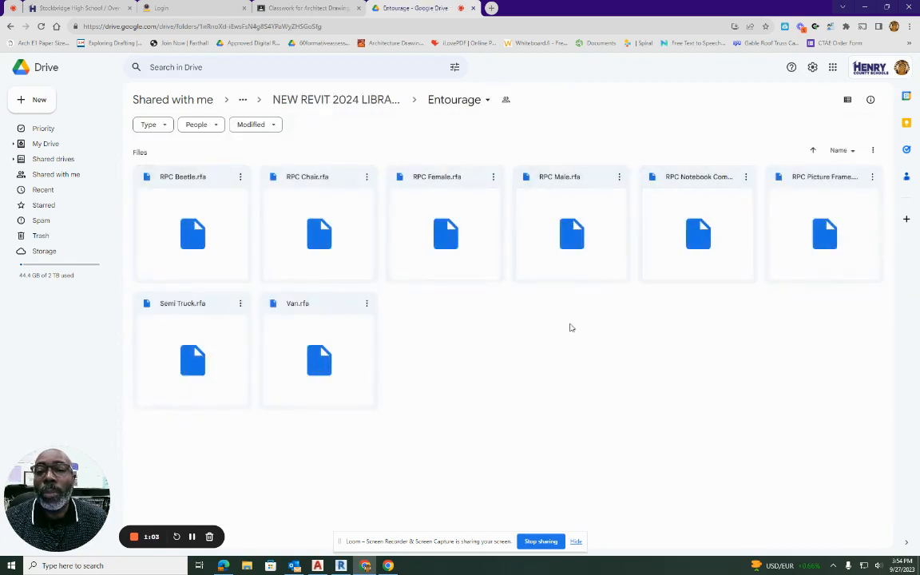
# Switch to Revit and create a new project from the Imperial-Architectural Template, saving the open project first.
pyautogui.click(341, 566)
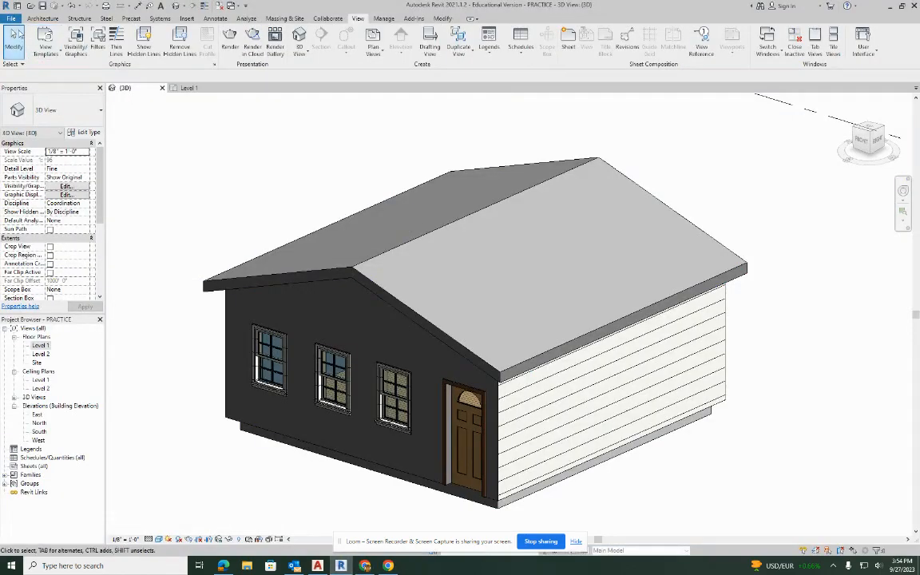
pyautogui.click(10, 19)
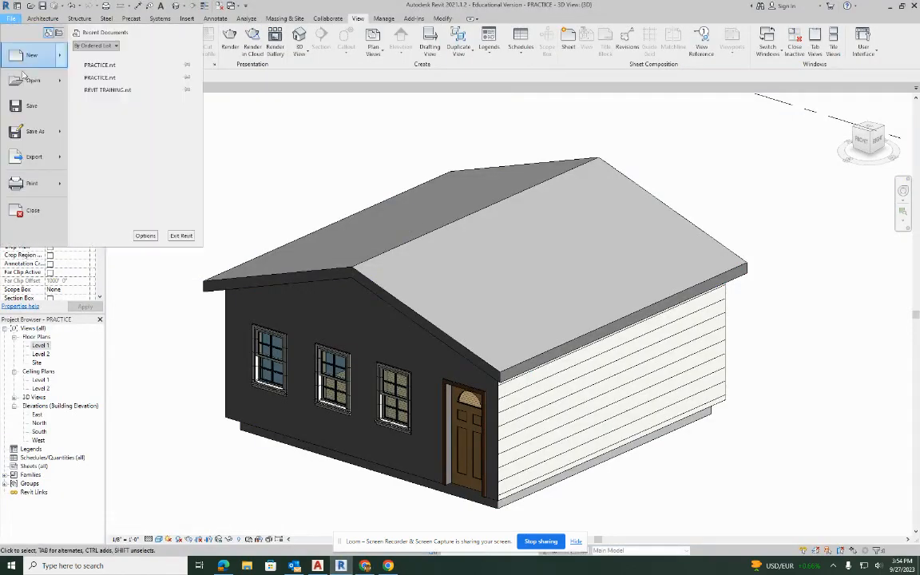
pyautogui.moveTo(39, 58)
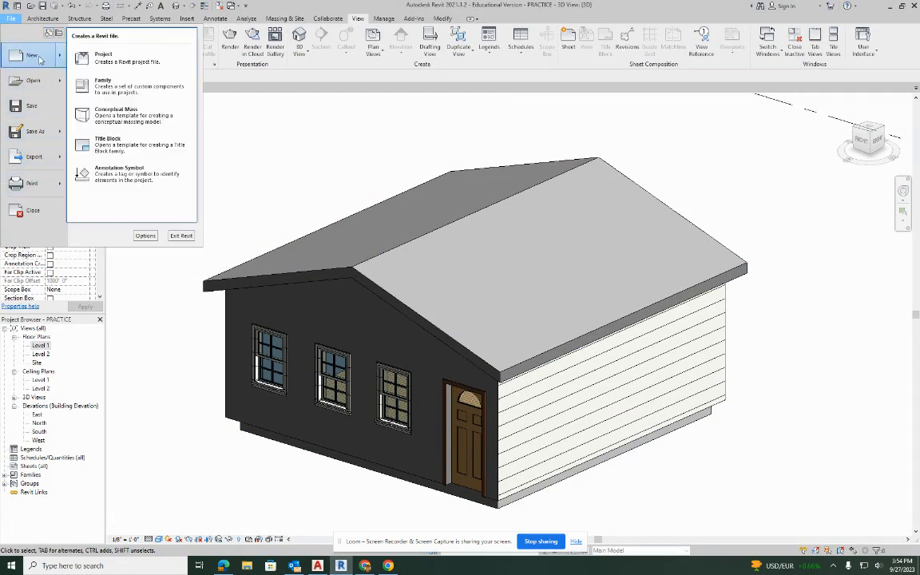
pyautogui.click(89, 54)
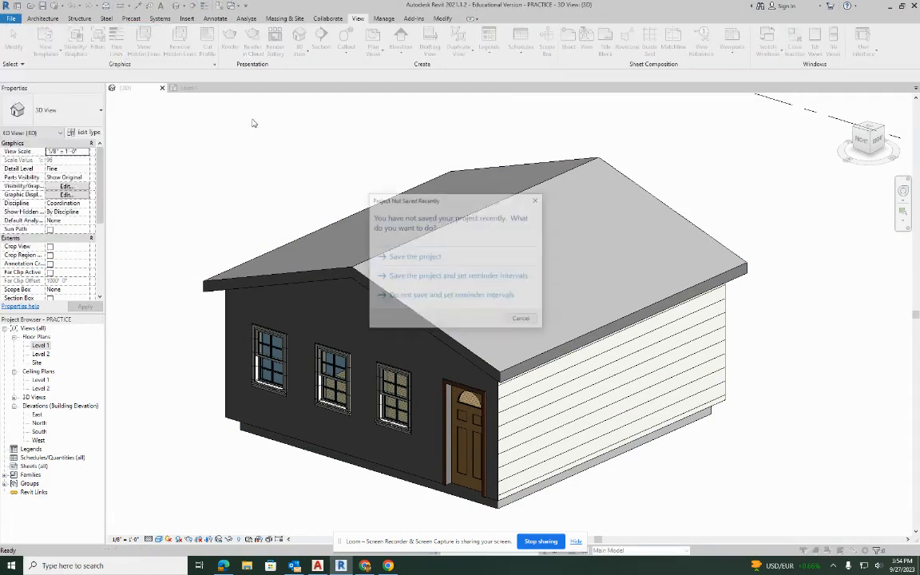
pyautogui.click(408, 257)
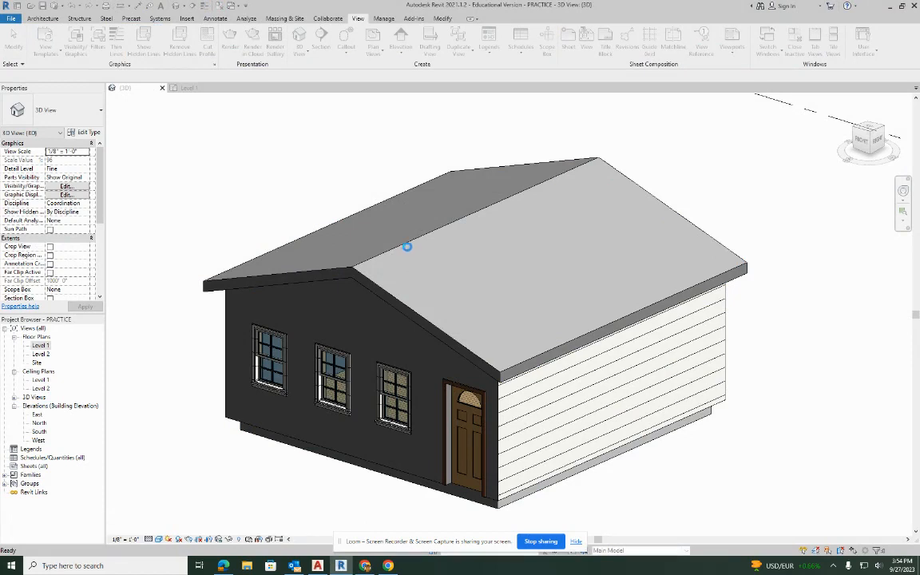
pyautogui.click(452, 264)
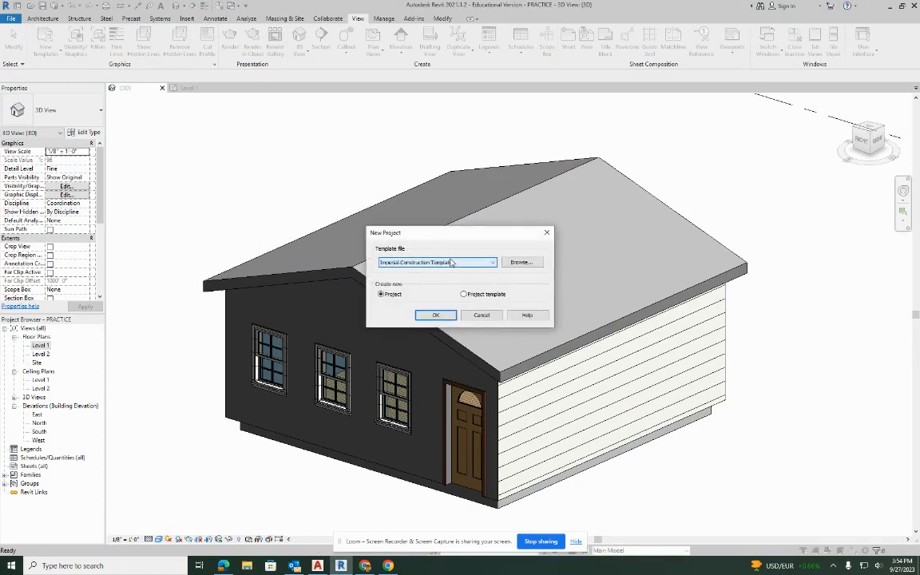
pyautogui.click(445, 266)
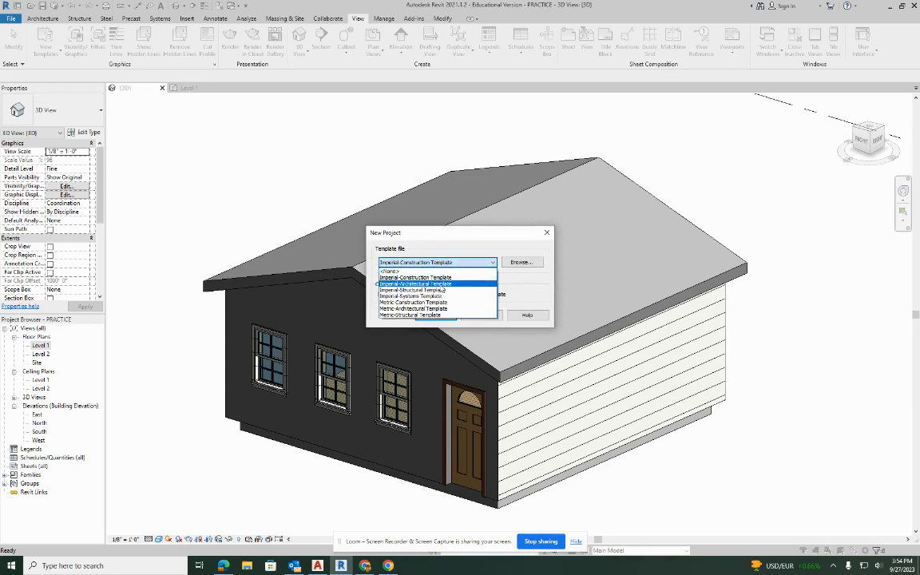
pyautogui.click(441, 284)
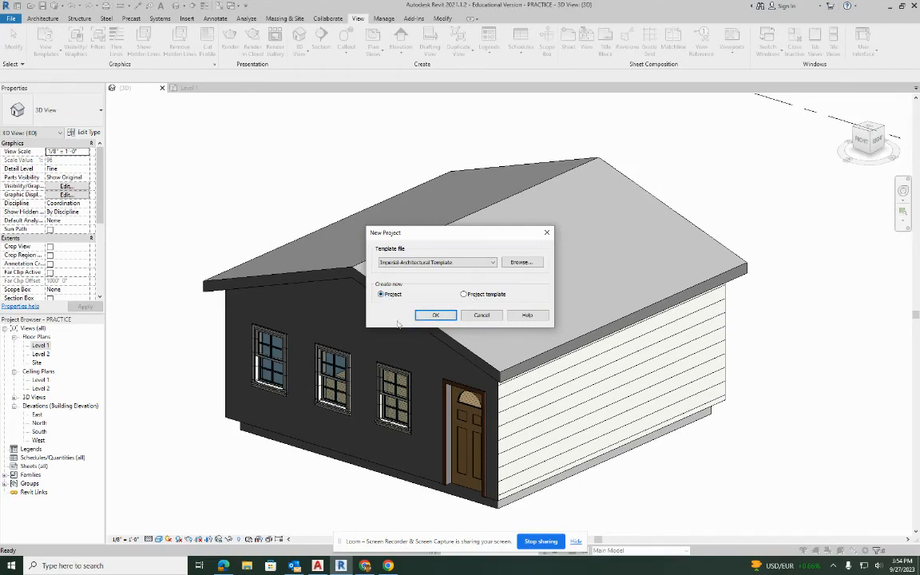
pyautogui.click(432, 317)
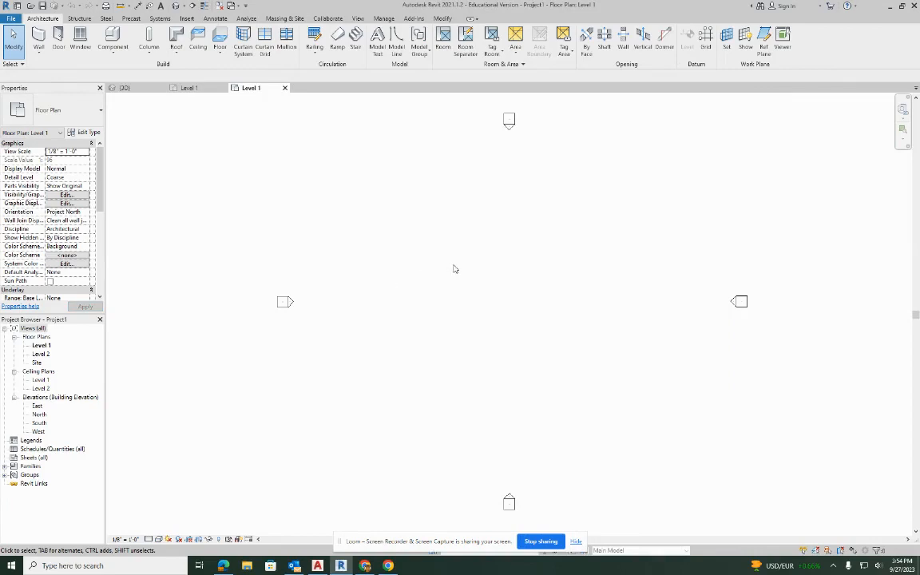
# Draw four connected Generic - 8" walls on Level 1 forming a closed square about 22' on each side.
pyautogui.click(38, 35)
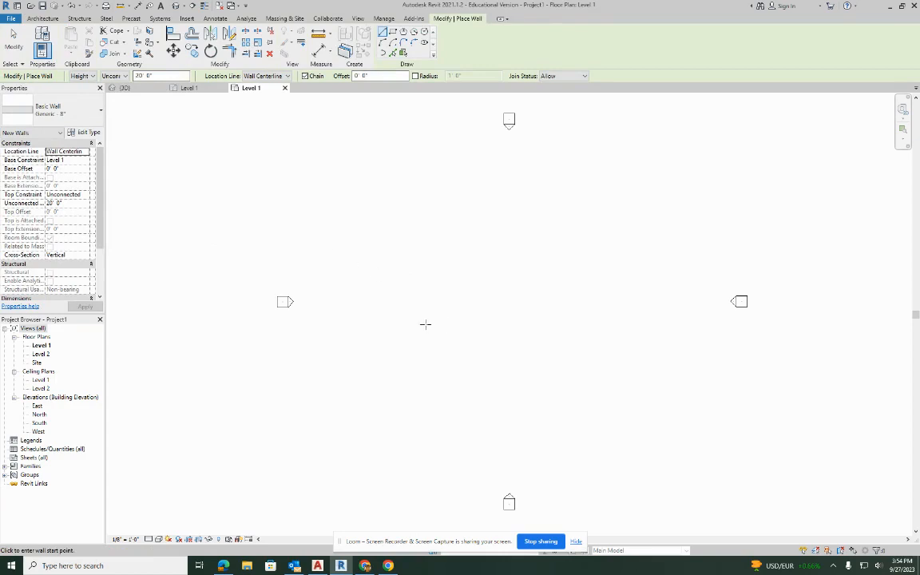
pyautogui.click(429, 349)
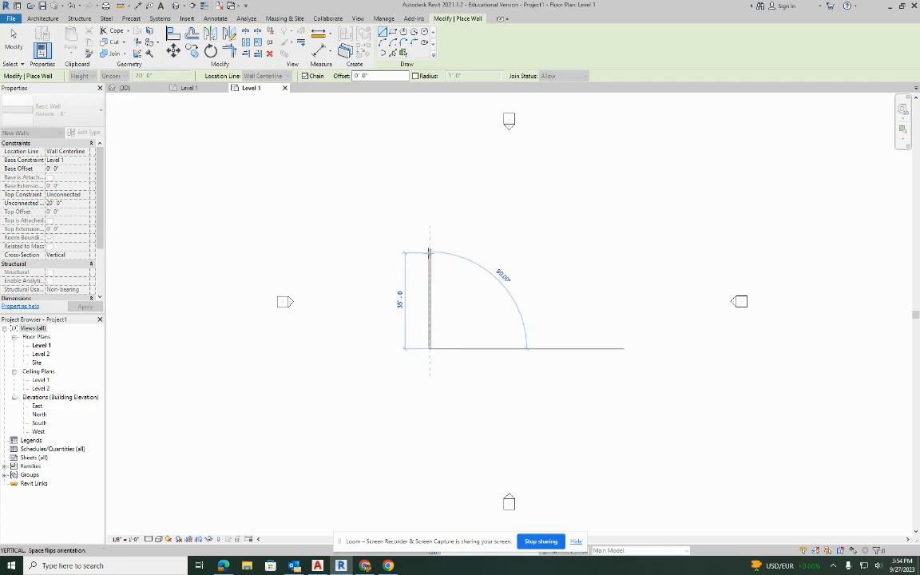
pyautogui.scroll(5, 437, 298)
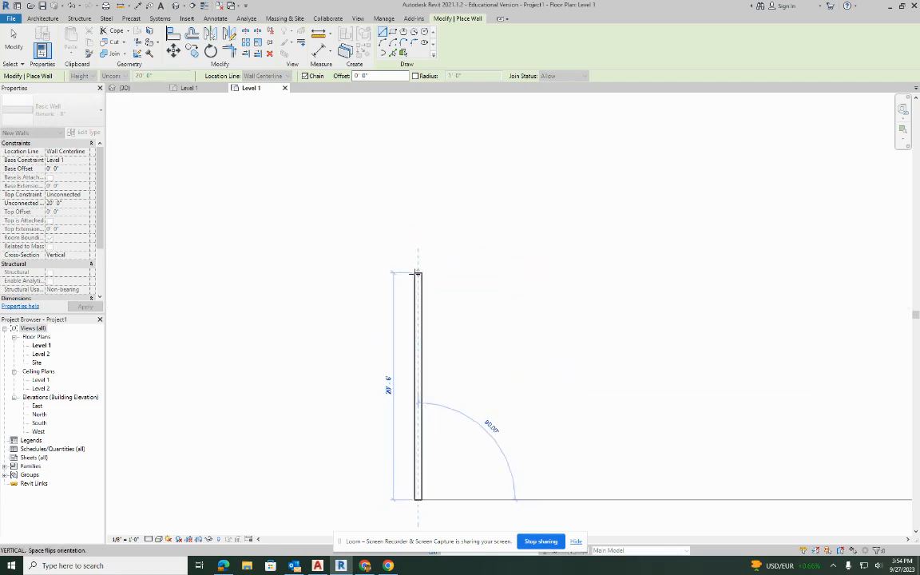
pyautogui.click(417, 257)
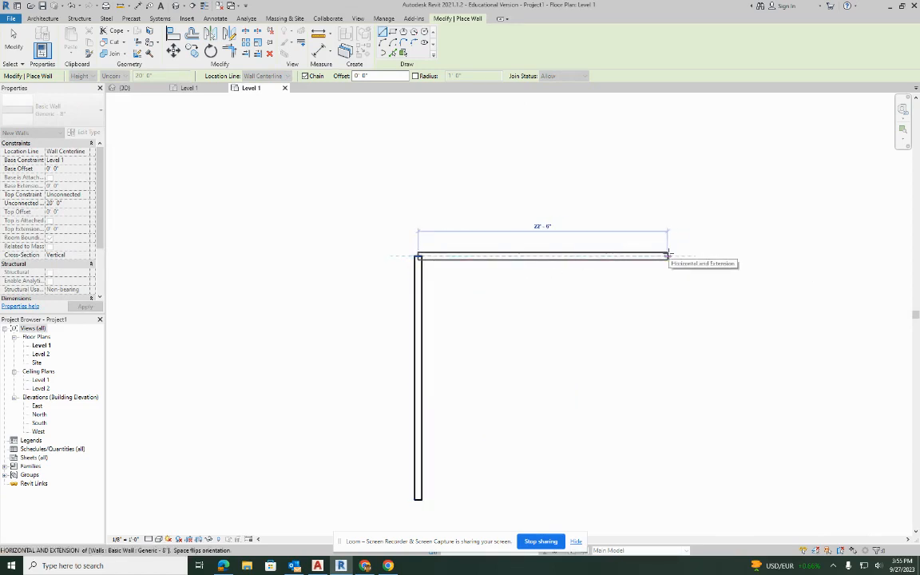
pyautogui.click(662, 255)
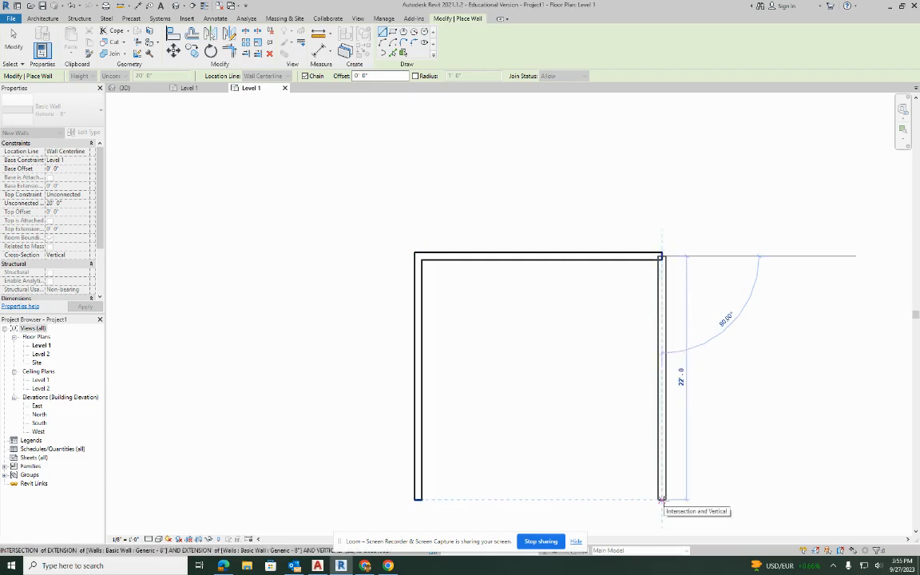
pyautogui.click(662, 500)
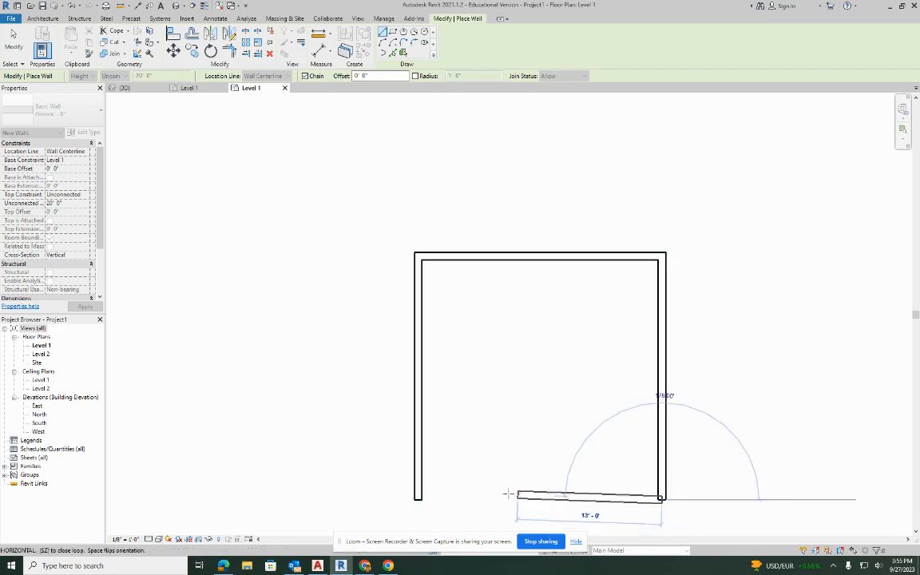
pyautogui.click(418, 489)
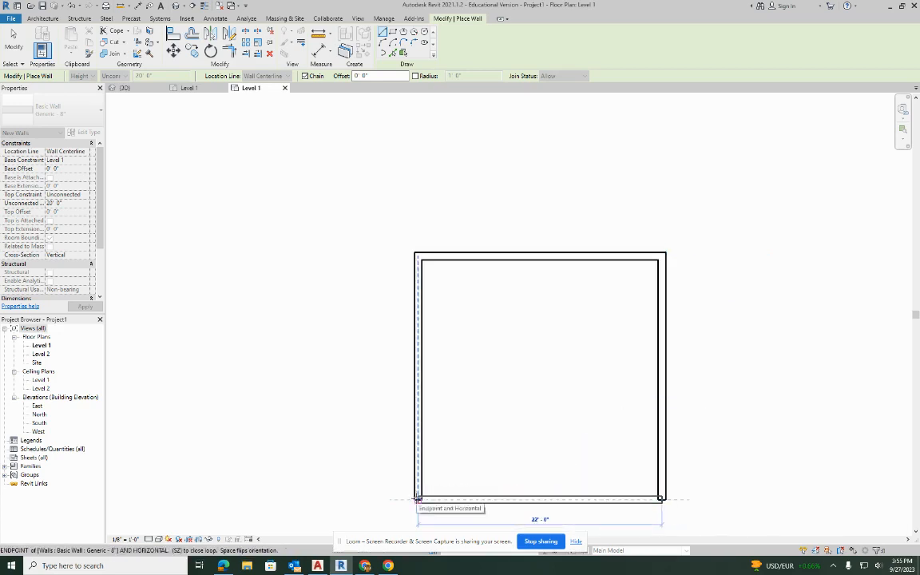
pyautogui.moveTo(677, 307); pyautogui.dragTo(617, 278, button='middle')
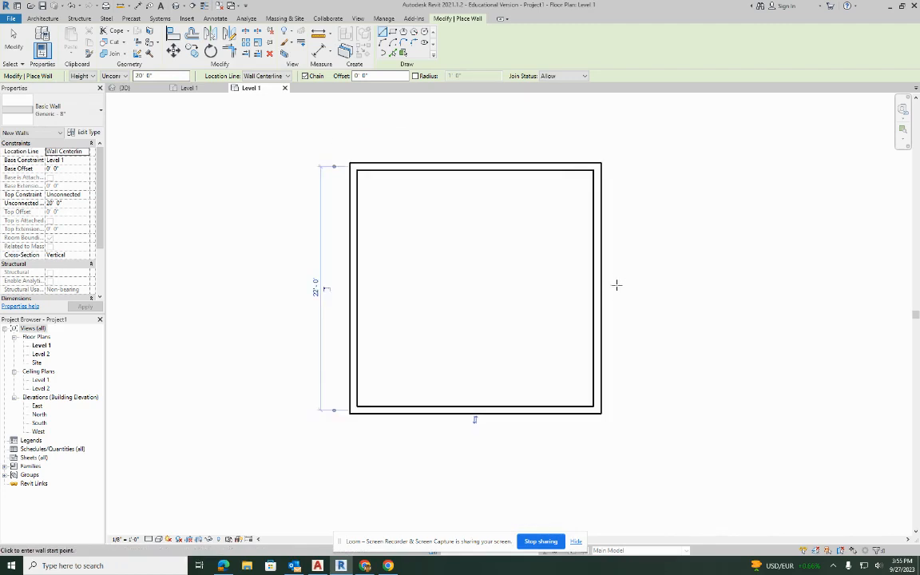
pyautogui.press('Escape')
pyautogui.click(598, 270)
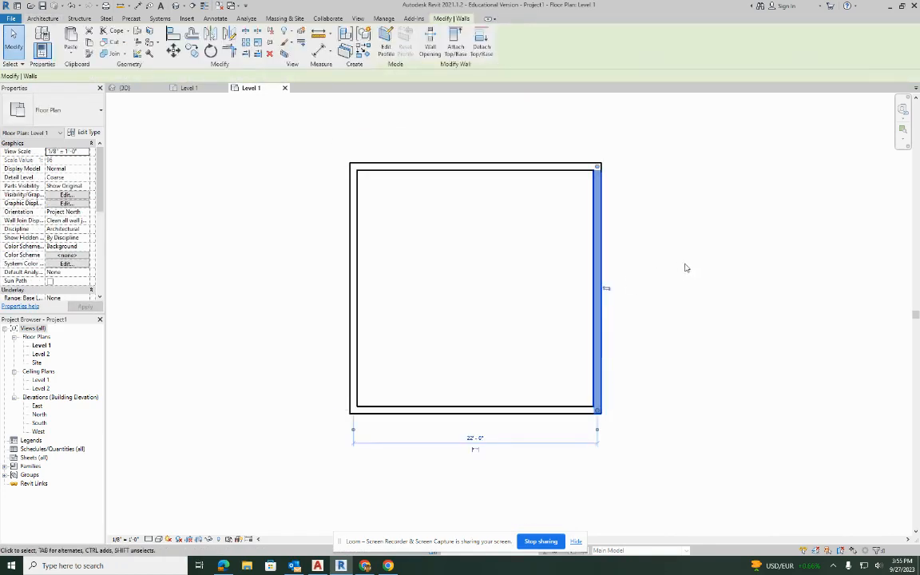
pyautogui.click(452, 135)
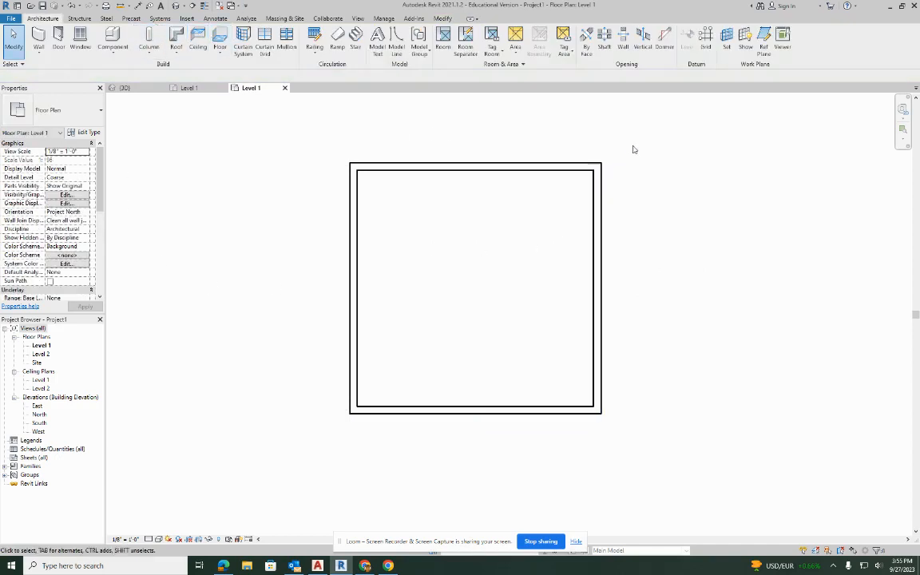
# Open the default 3D view and set the unconnected height of all four walls to 9'.
pyautogui.moveTo(633, 146); pyautogui.dragTo(309, 433)
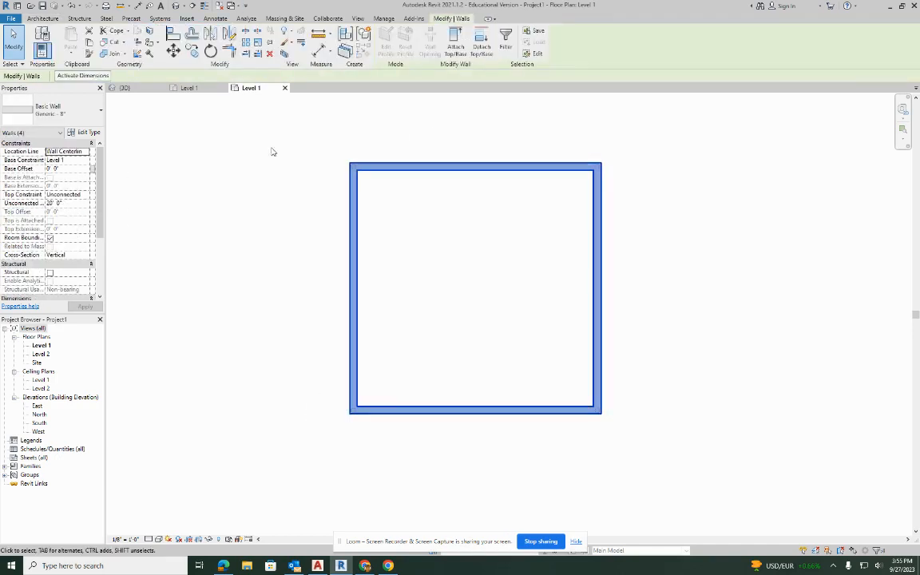
pyautogui.click(179, 6)
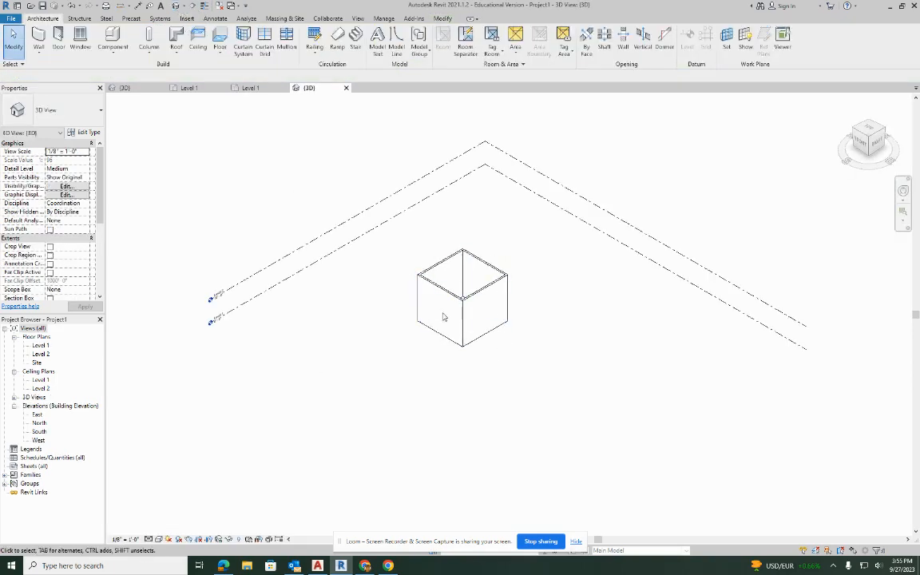
pyautogui.moveTo(528, 235); pyautogui.dragTo(411, 371)
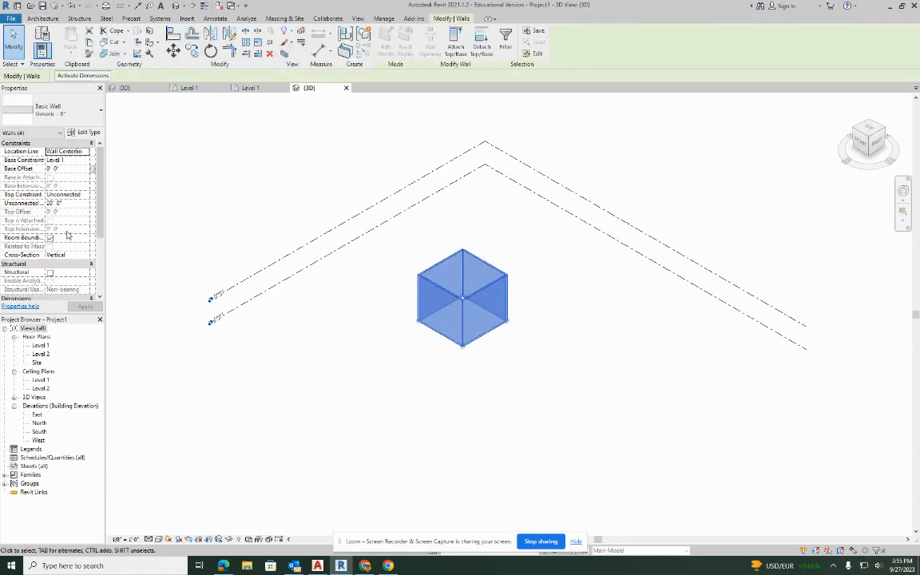
pyautogui.click(69, 205)
pyautogui.write('9')
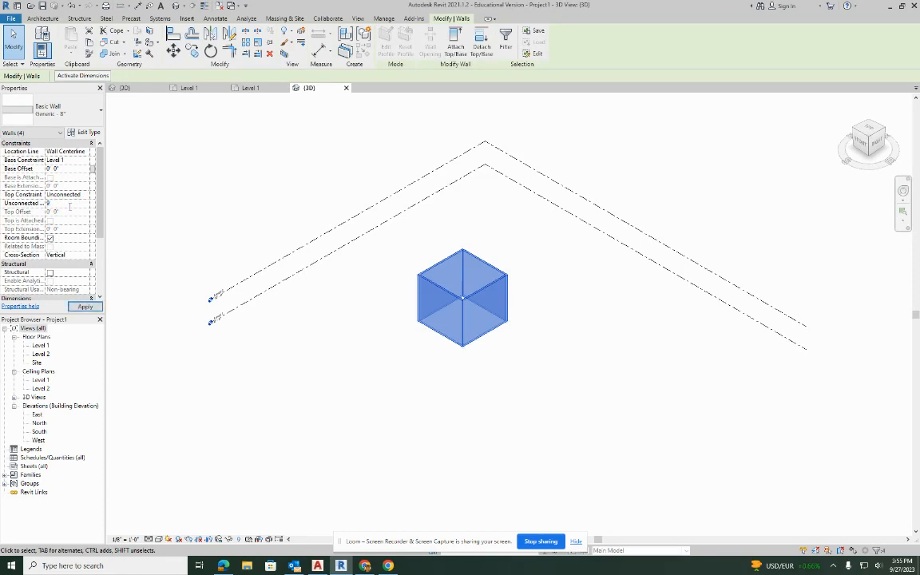
pyautogui.click(83, 307)
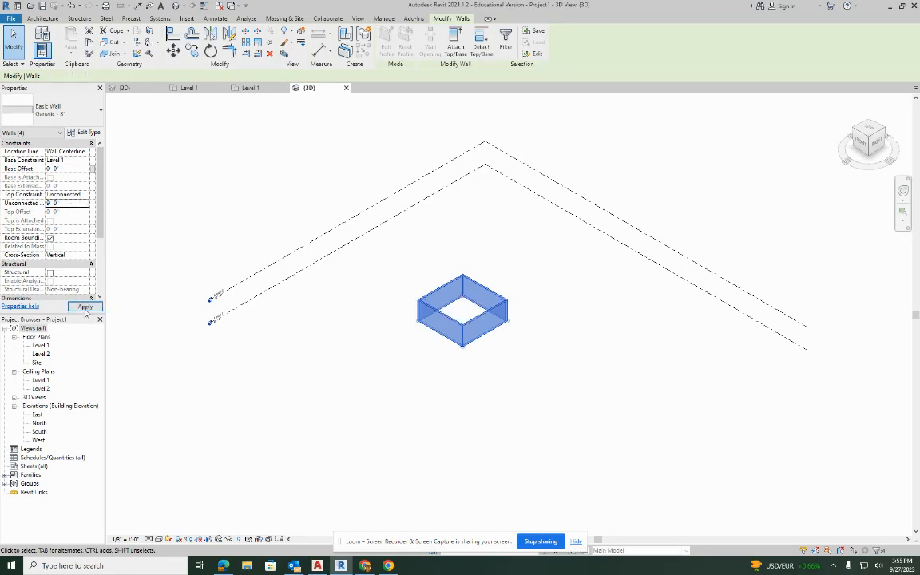
# Set the 3D view's visual style to Shaded with the walls deselected.
pyautogui.click(521, 282)
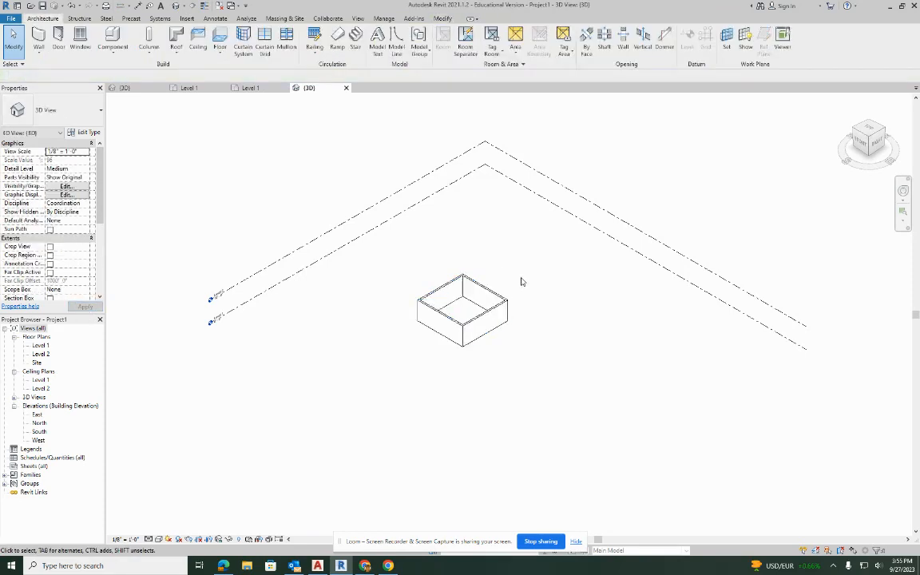
pyautogui.click(159, 540)
pyautogui.click(180, 510)
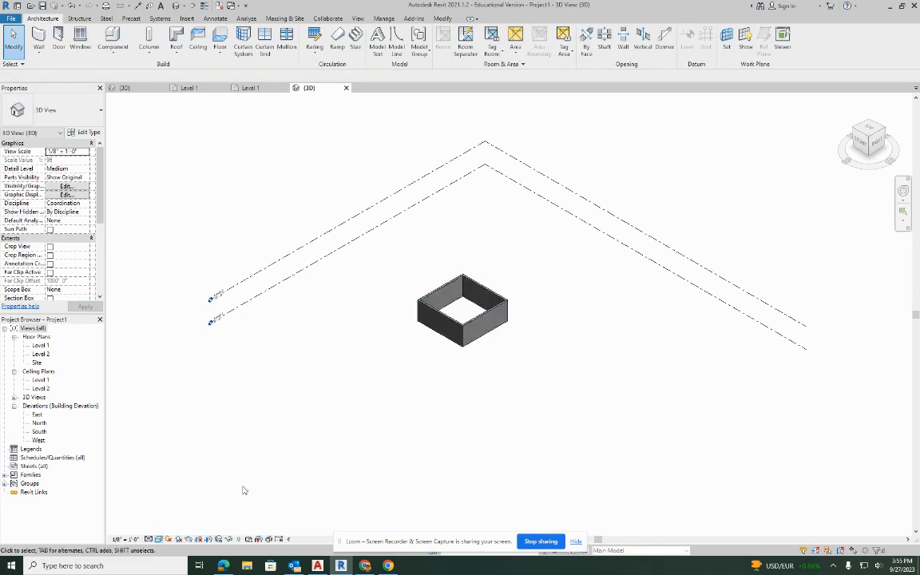
pyautogui.scroll(5, 499, 260)
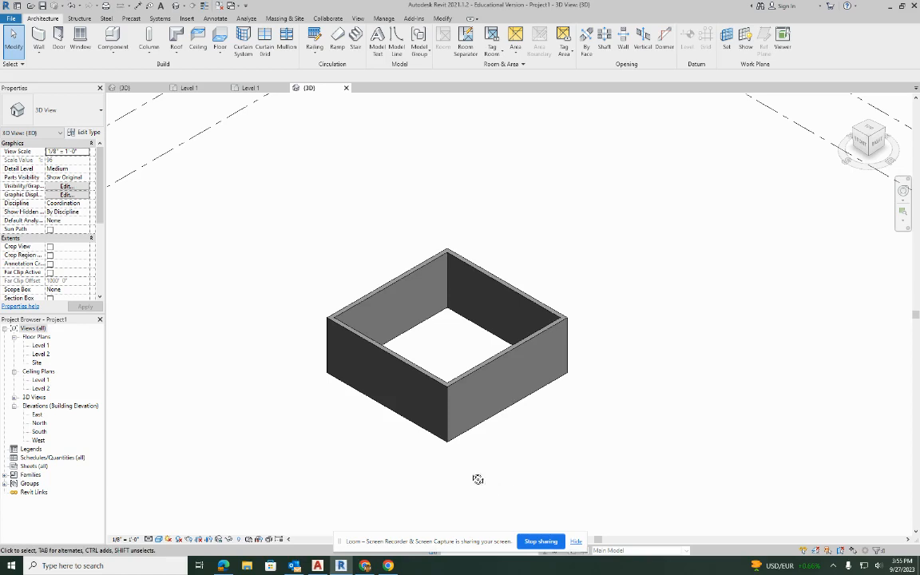
# Create a Wood Joist 10" - Wood Finish floor on Level 1 with a rectangular boundary spanning the walls' outer corners.
pyautogui.moveTo(478, 480)
pyautogui.keyDown('shift'); pyautogui.mouseDown(button='middle')
pyautogui.moveTo(481, 100)
pyautogui.moveTo(486, 303)
pyautogui.moveTo(449, 382)
pyautogui.moveTo(467, 355)
pyautogui.moveTo(467, 312)
pyautogui.moveTo(457, 308)
pyautogui.mouseUp(button='middle'); pyautogui.keyUp('shift')
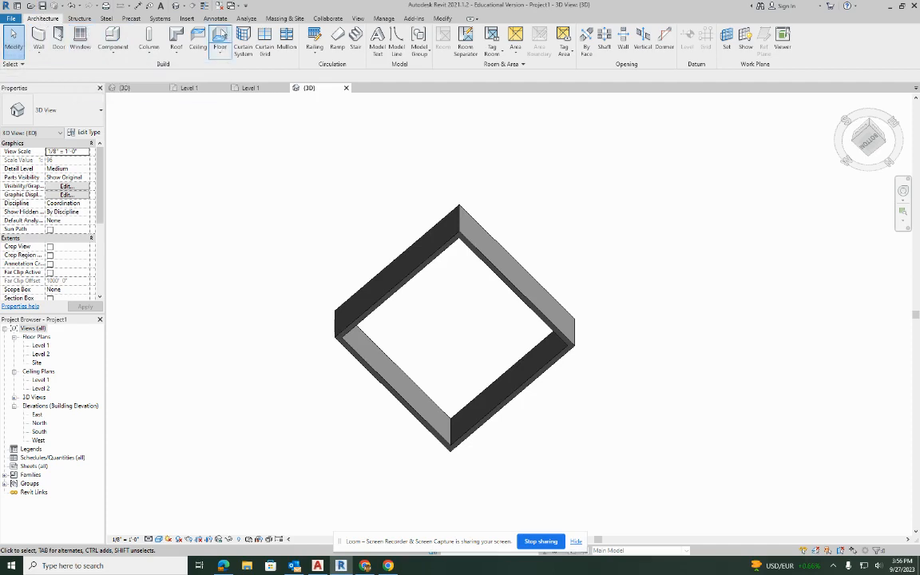
pyautogui.click(219, 34)
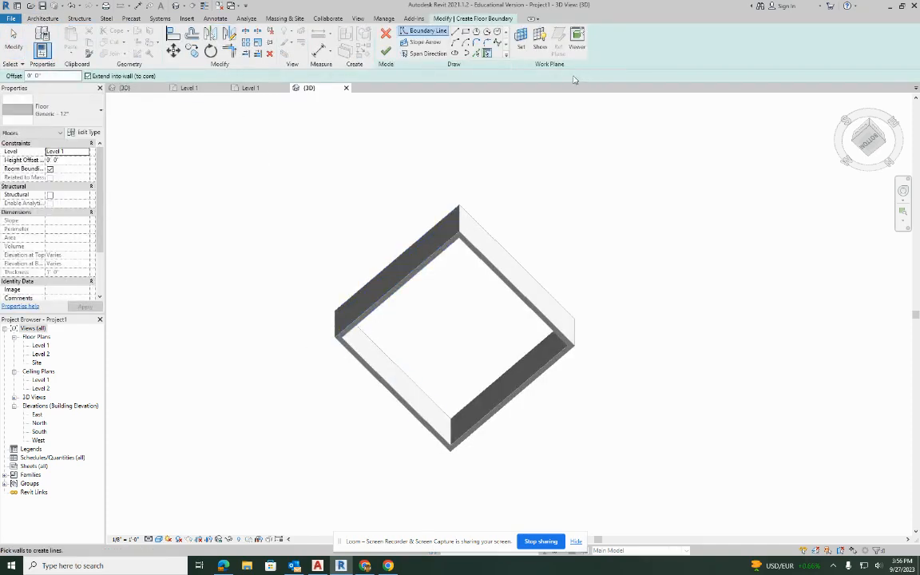
pyautogui.click(93, 112)
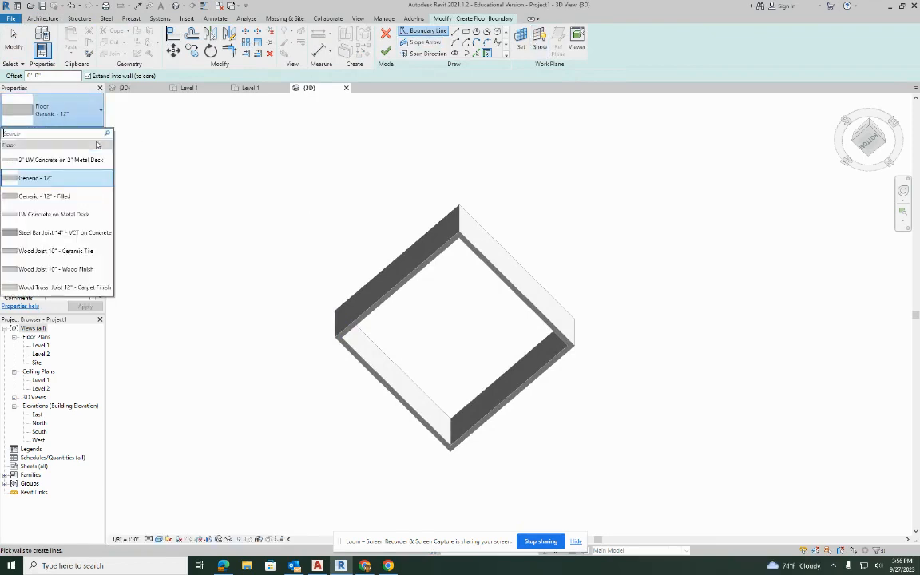
pyautogui.click(40, 272)
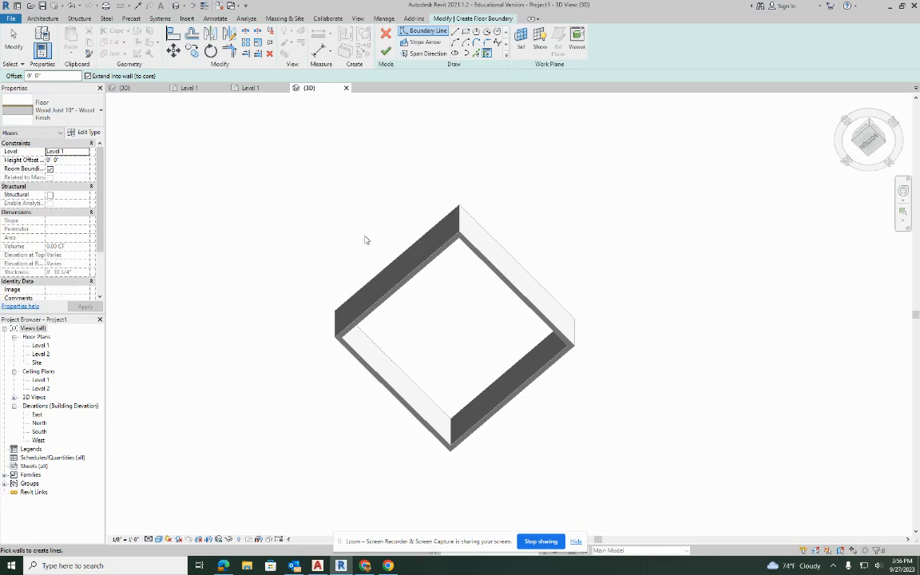
pyautogui.click(465, 31)
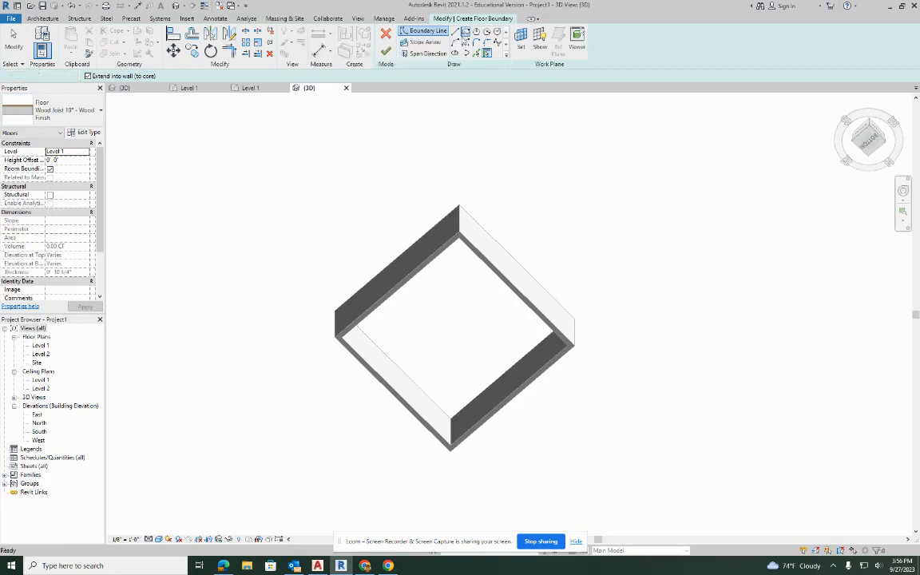
pyautogui.click(334, 338)
pyautogui.click(576, 351)
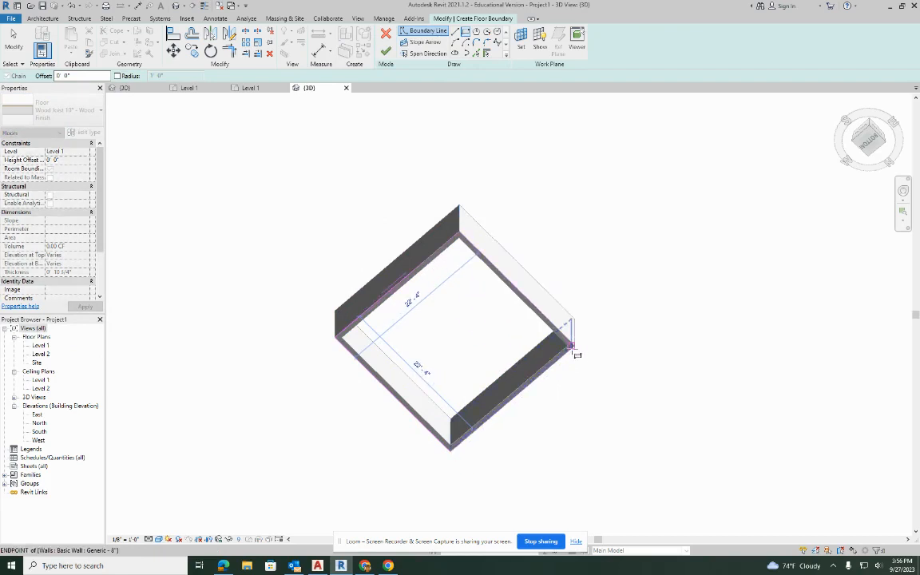
pyautogui.click(573, 347)
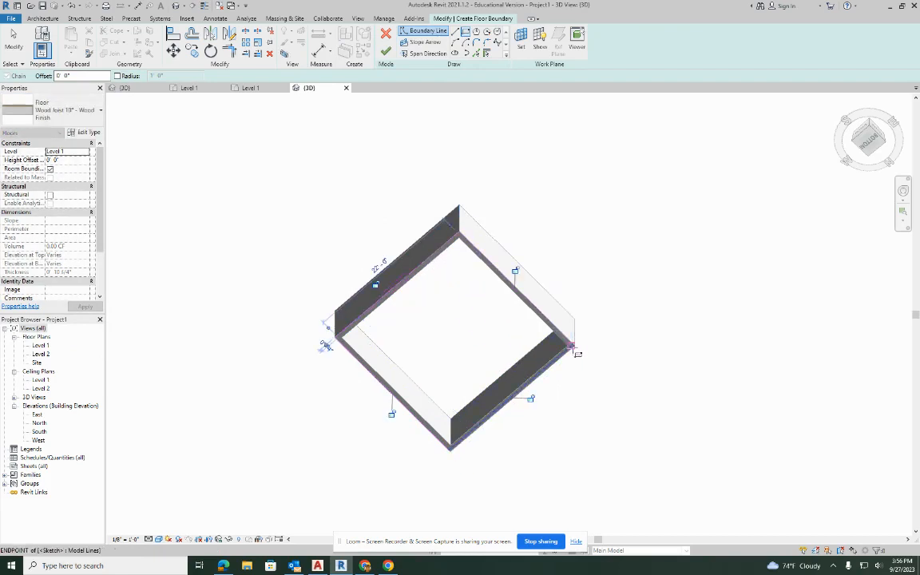
pyautogui.click(386, 51)
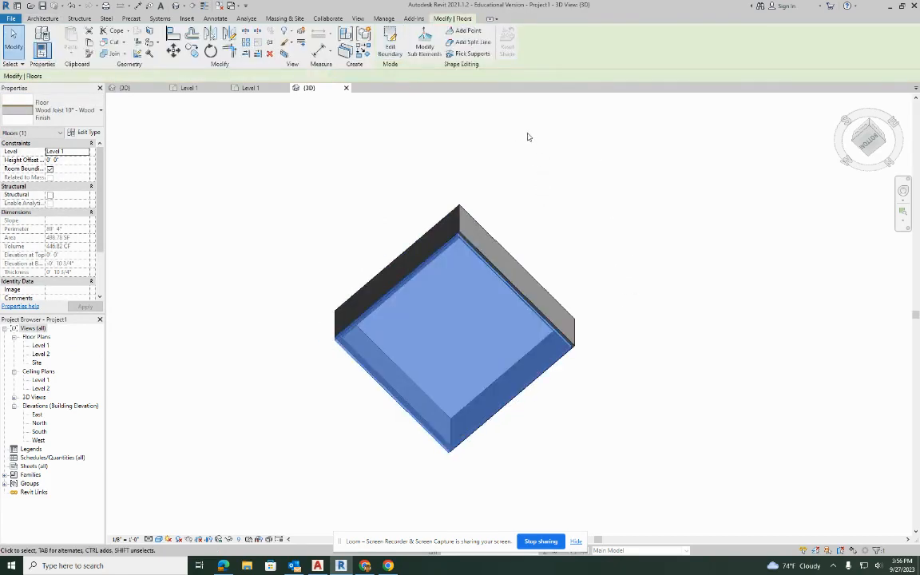
pyautogui.keyDown('shift'); pyautogui.moveTo(514, 156); pyautogui.dragTo(492, 404, button='middle'); pyautogui.keyUp('shift')
pyautogui.click(573, 248)
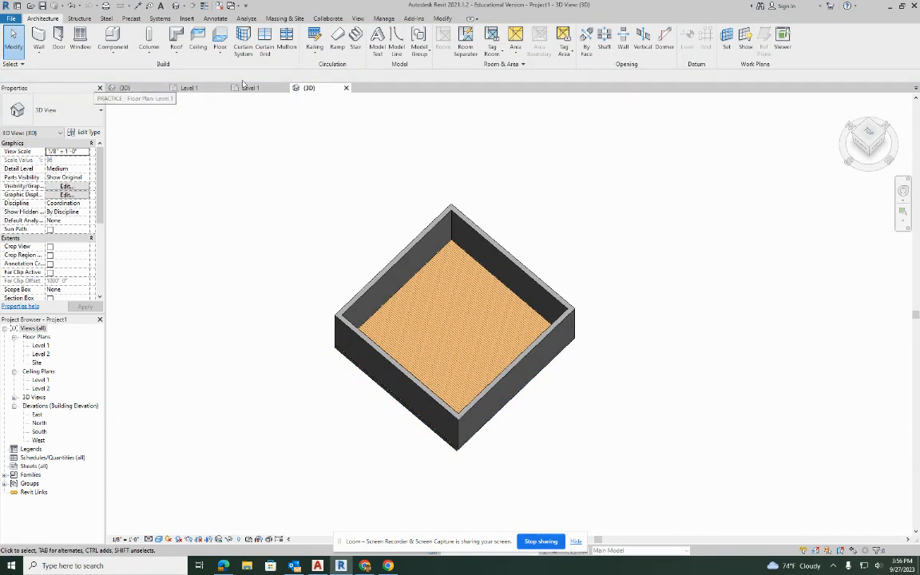
# Close the PRACTICE project's Level 1 plan and open Project1's Level 1 floor plan.
pyautogui.click(188, 89)
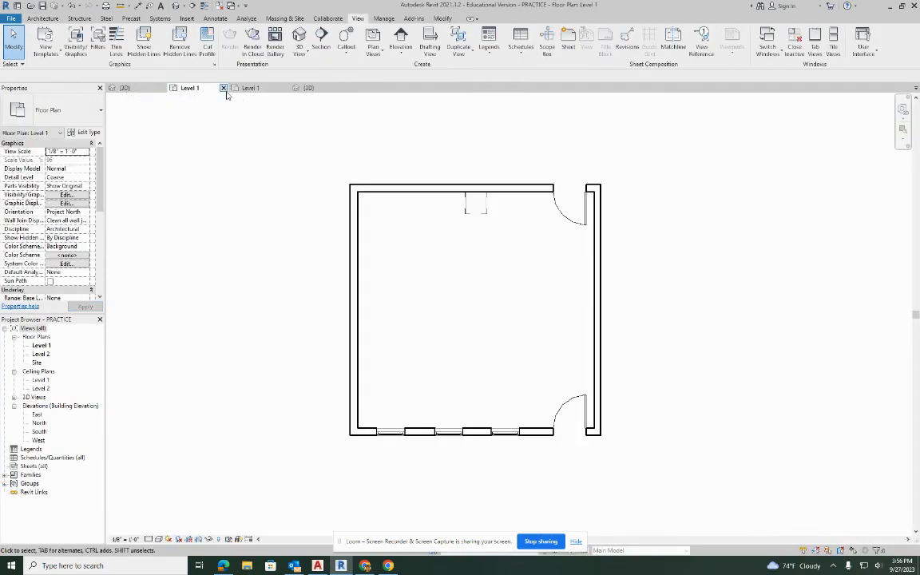
pyautogui.click(224, 89)
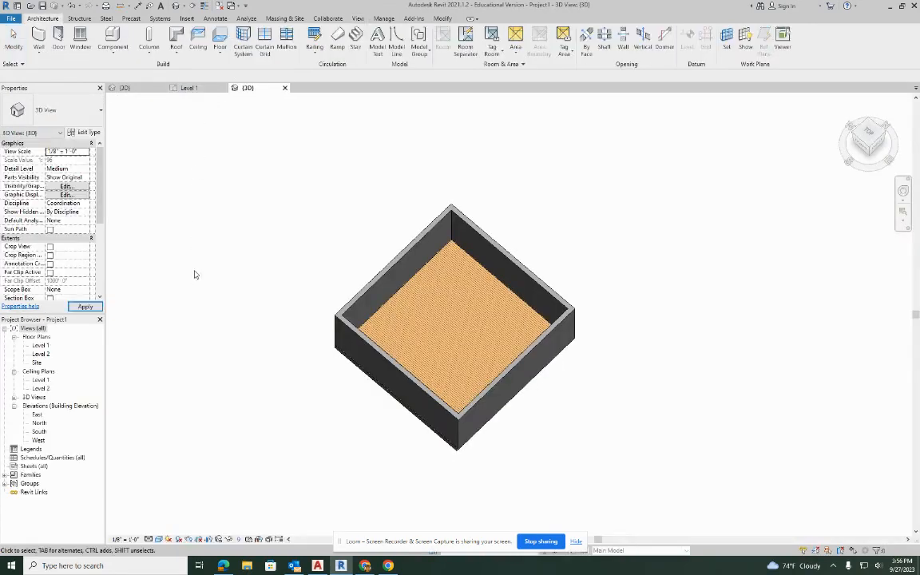
pyautogui.click(198, 88)
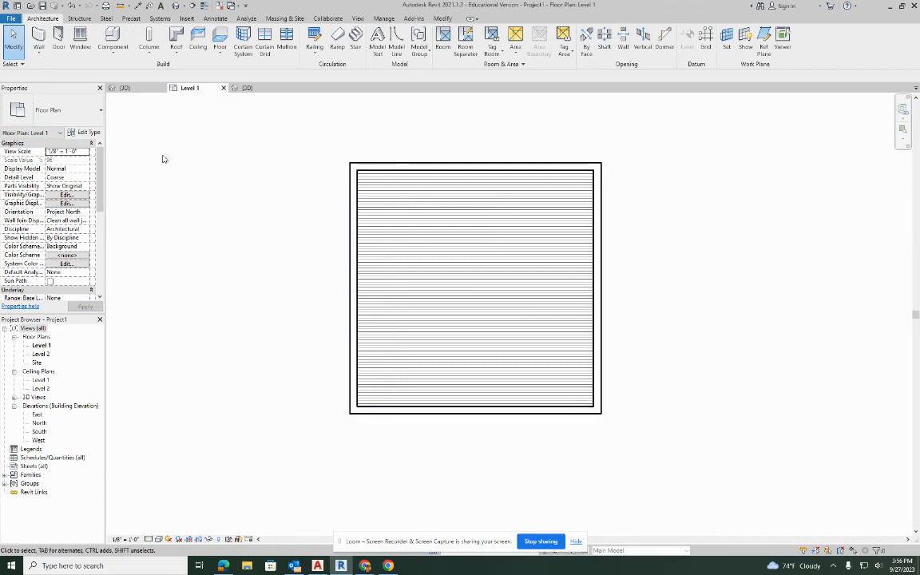
# Place inward-swinging Single-Flush 36" x 84" doors near the east ends of the south and north walls, and check them in 3D.
pyautogui.click(58, 33)
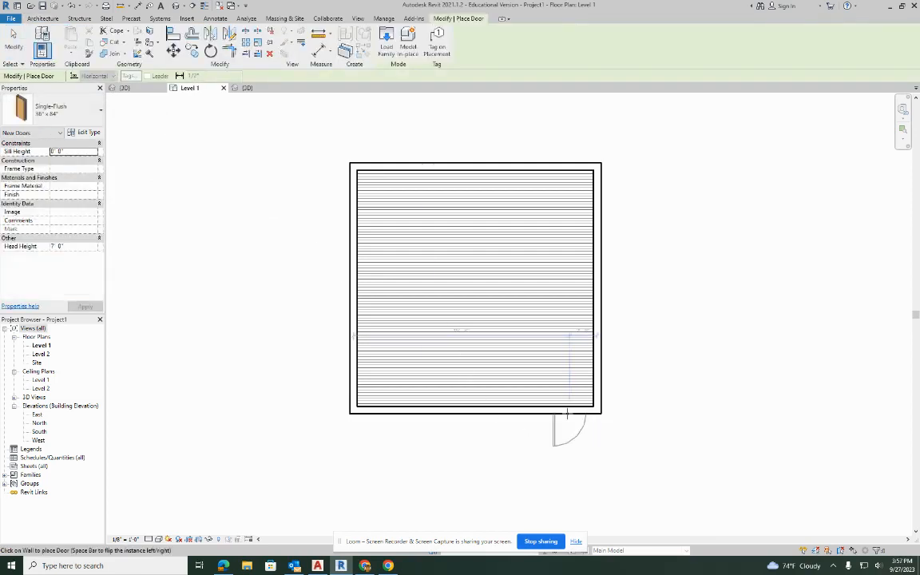
pyautogui.scroll(3, 567, 413)
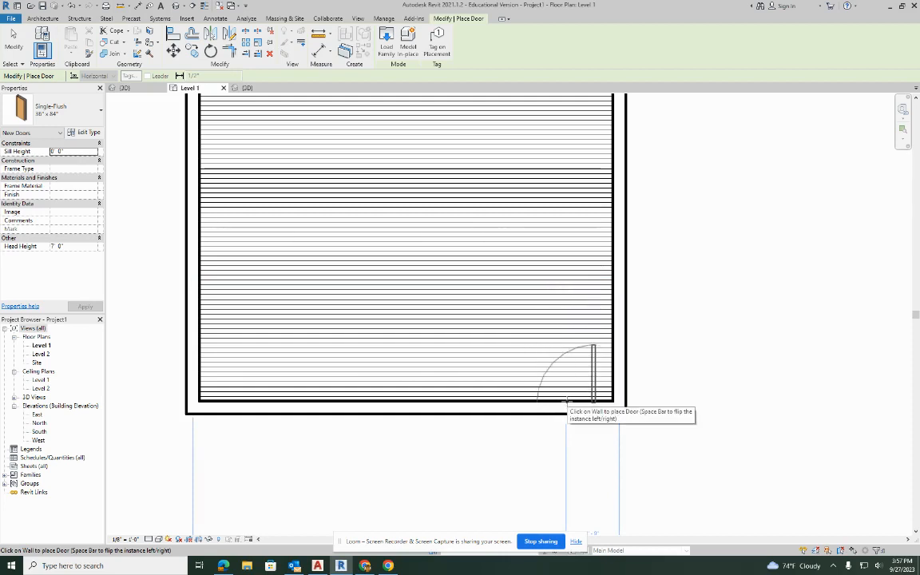
pyautogui.click(567, 402)
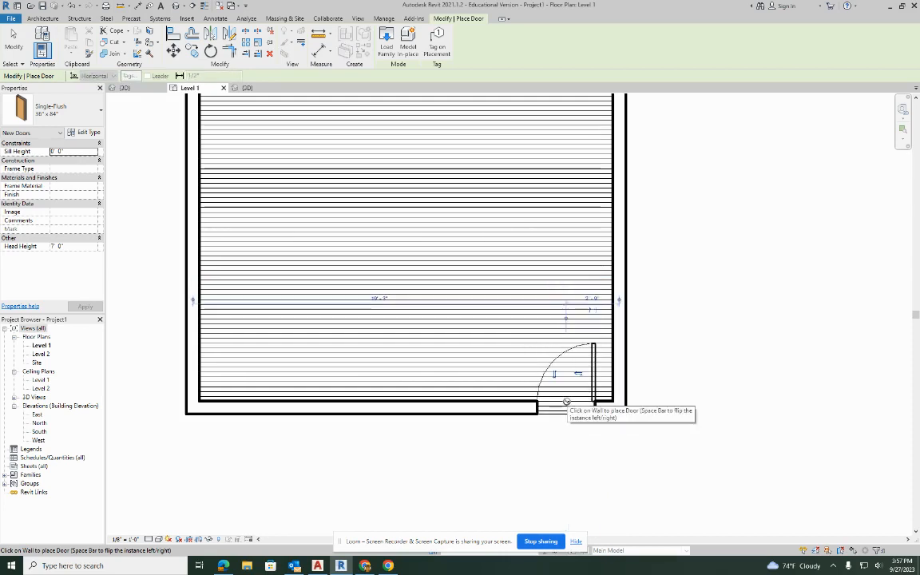
pyautogui.moveTo(572, 235); pyautogui.dragTo(572, 432, button='middle')
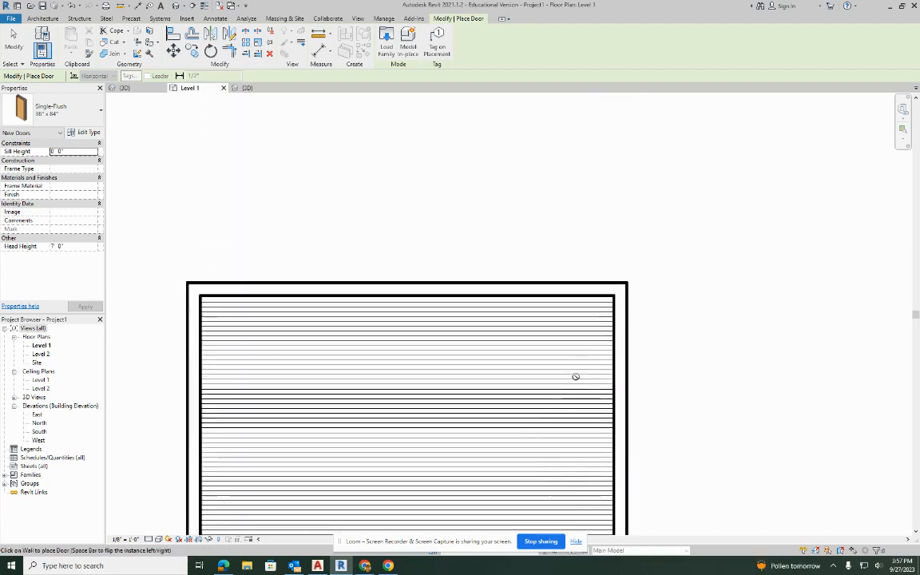
pyautogui.click(573, 292)
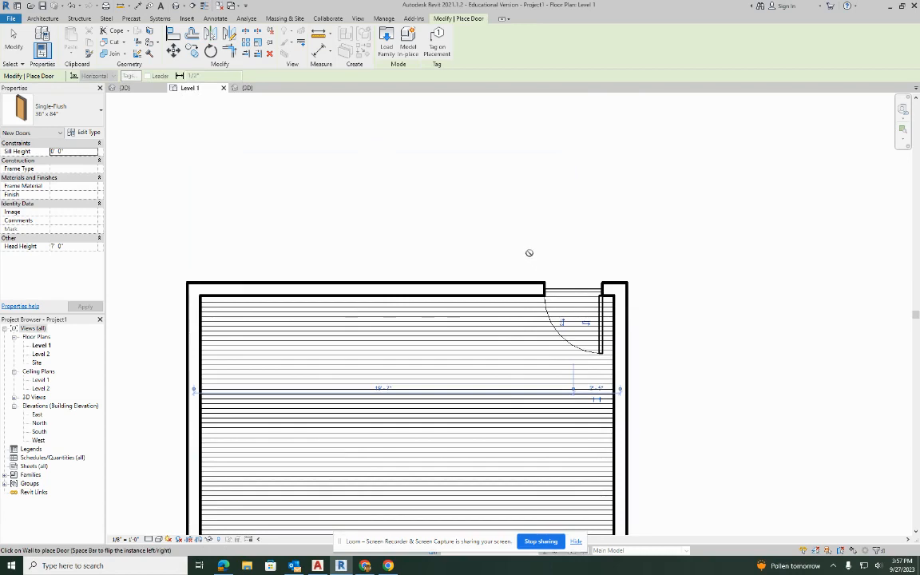
pyautogui.press('Escape')
pyautogui.press('Escape')
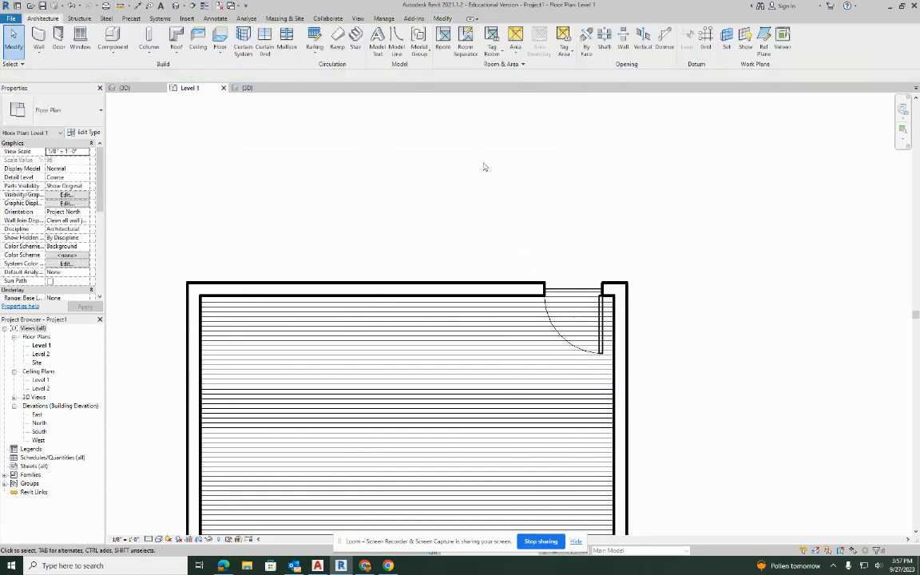
pyautogui.click(176, 5)
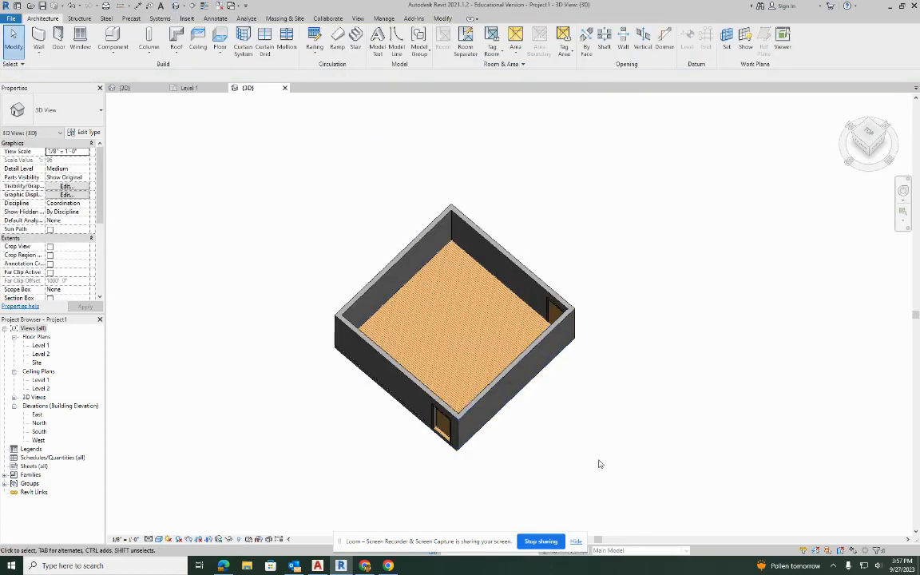
pyautogui.keyDown('shift'); pyautogui.moveTo(615, 452); pyautogui.dragTo(600, 363, button='middle'); pyautogui.keyUp('shift')
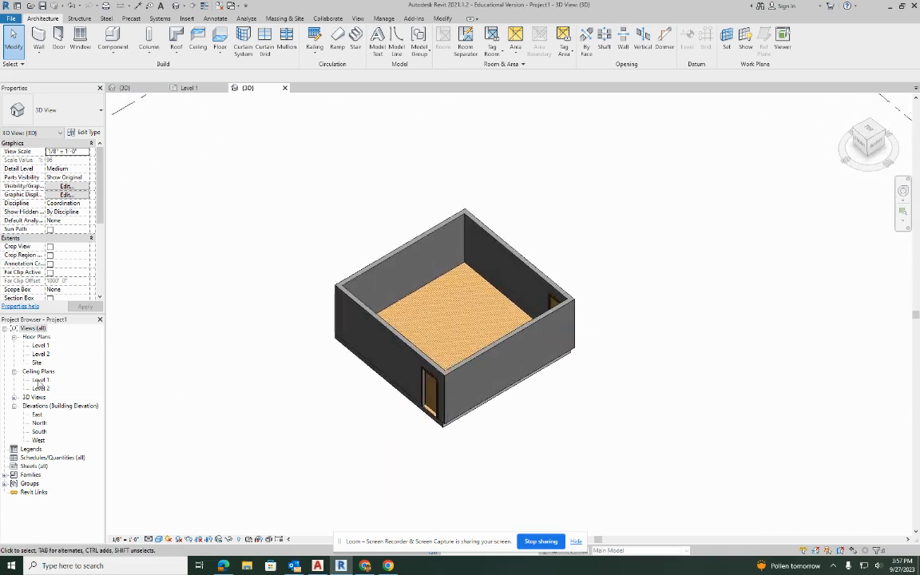
# Place three Window-Double-Hung 30" x 46" windows along the south wall on the Level 1 floor plan, west of the door.
pyautogui.doubleClick(39, 346)
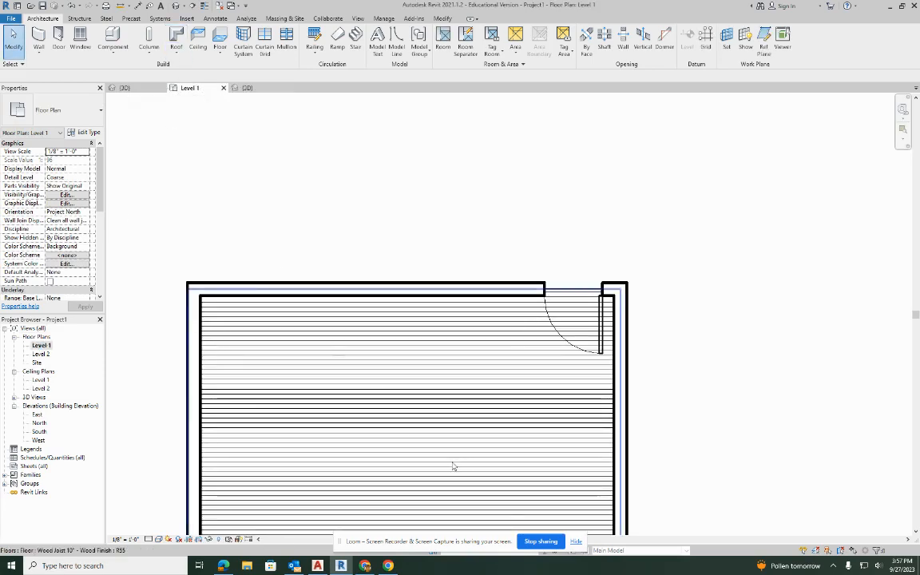
pyautogui.moveTo(457, 432); pyautogui.dragTo(461, 264, button='middle')
pyautogui.scroll(-2, 460, 367)
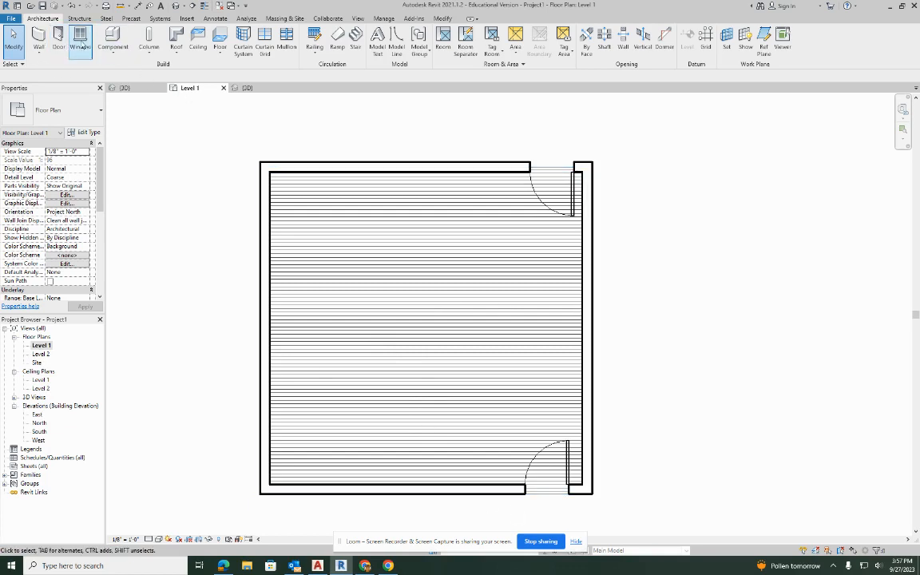
pyautogui.click(82, 46)
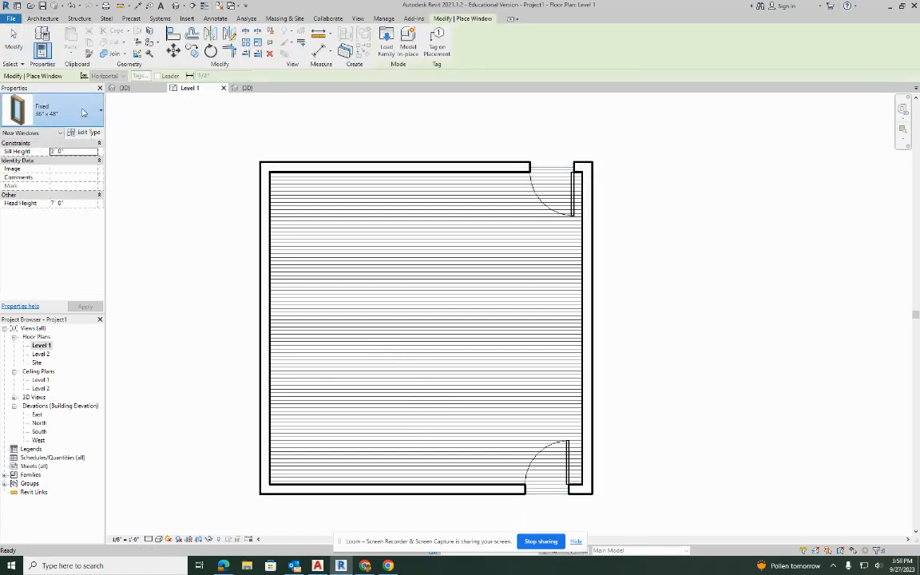
pyautogui.click(81, 111)
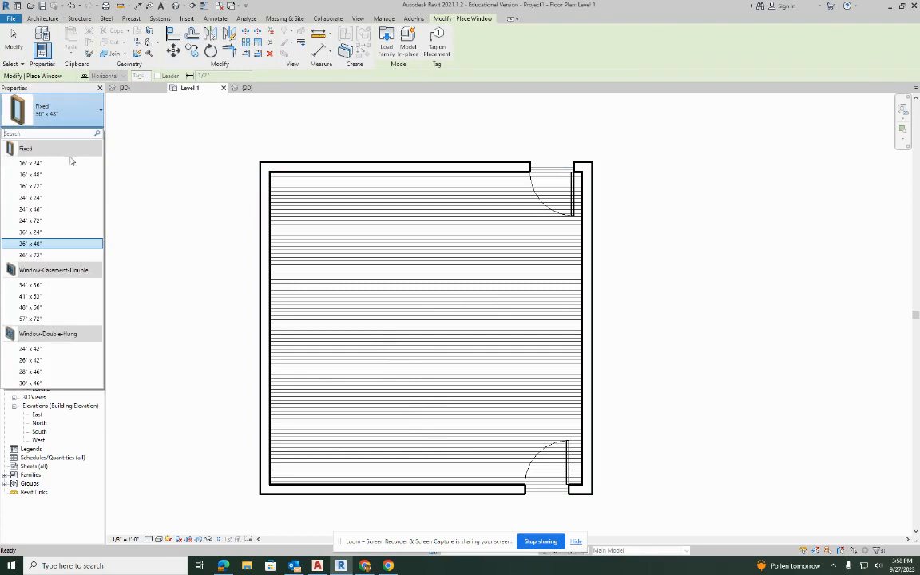
pyautogui.click(43, 383)
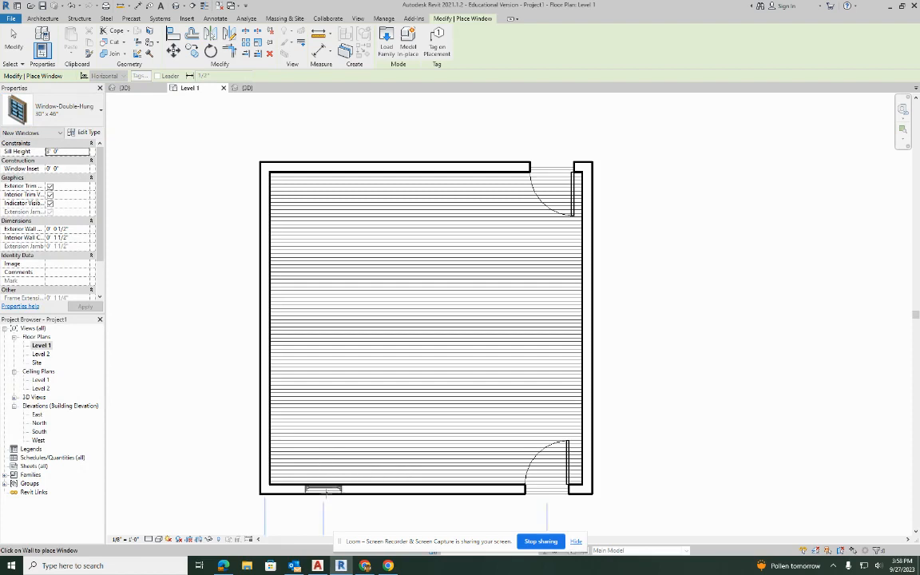
pyautogui.scroll(5, 314, 497)
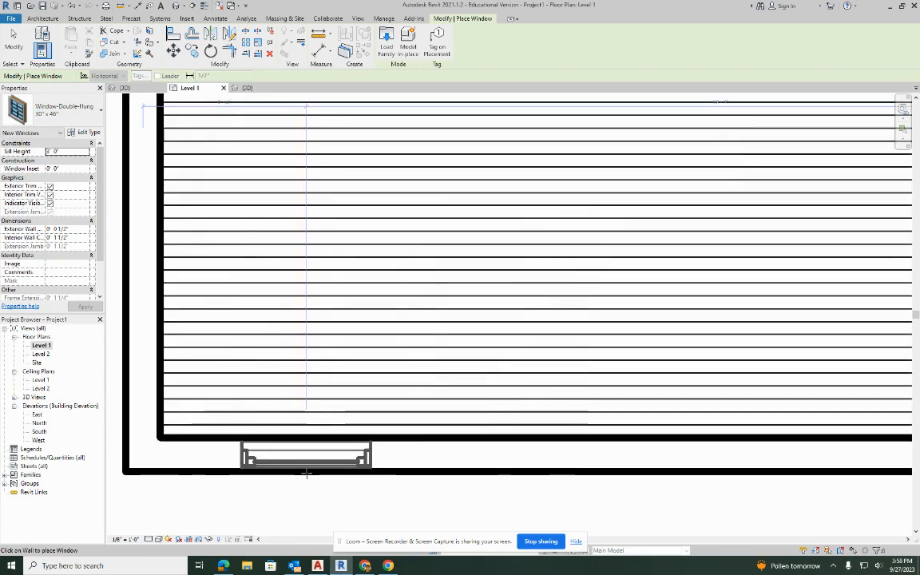
pyautogui.click(306, 473)
pyautogui.click(582, 464)
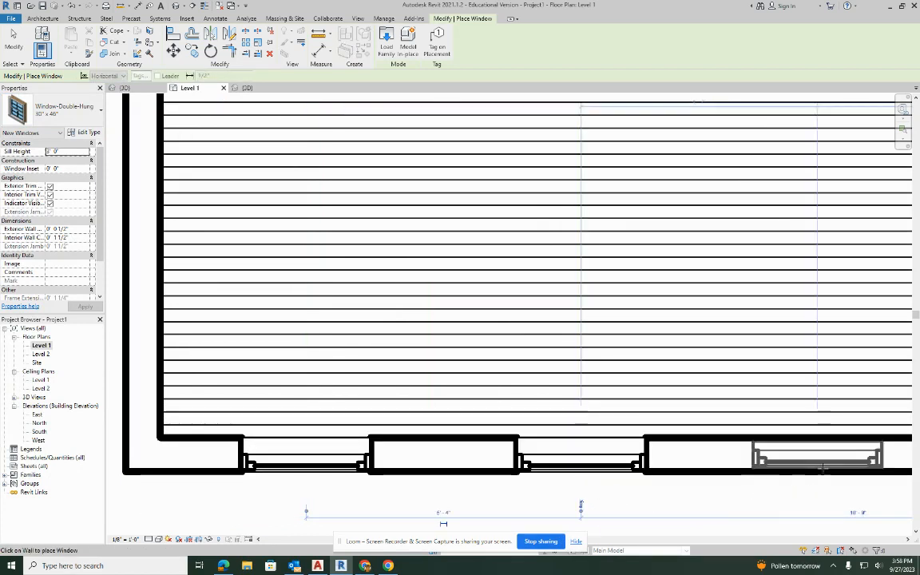
pyautogui.moveTo(841, 469); pyautogui.dragTo(429, 354, button='middle')
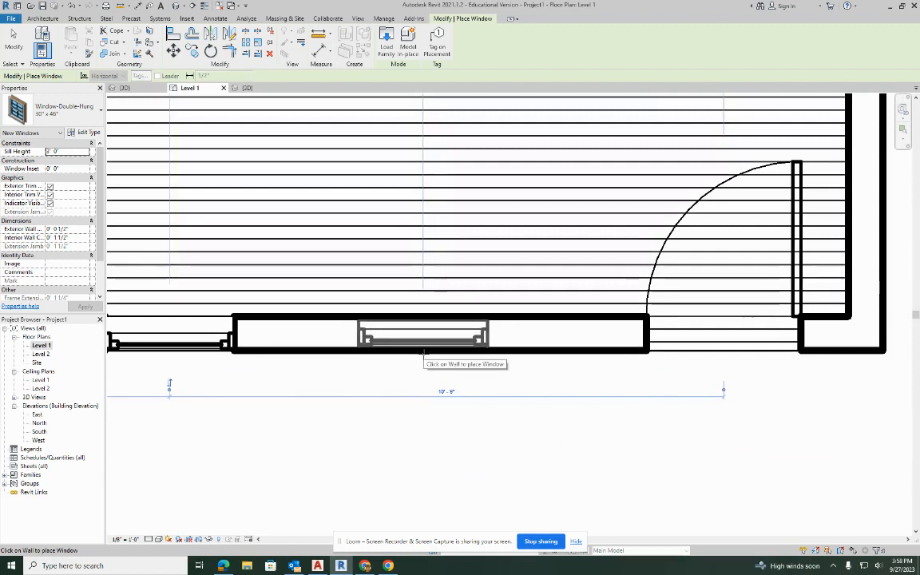
pyautogui.click(422, 349)
pyautogui.press('Escape')
pyautogui.press('Escape')
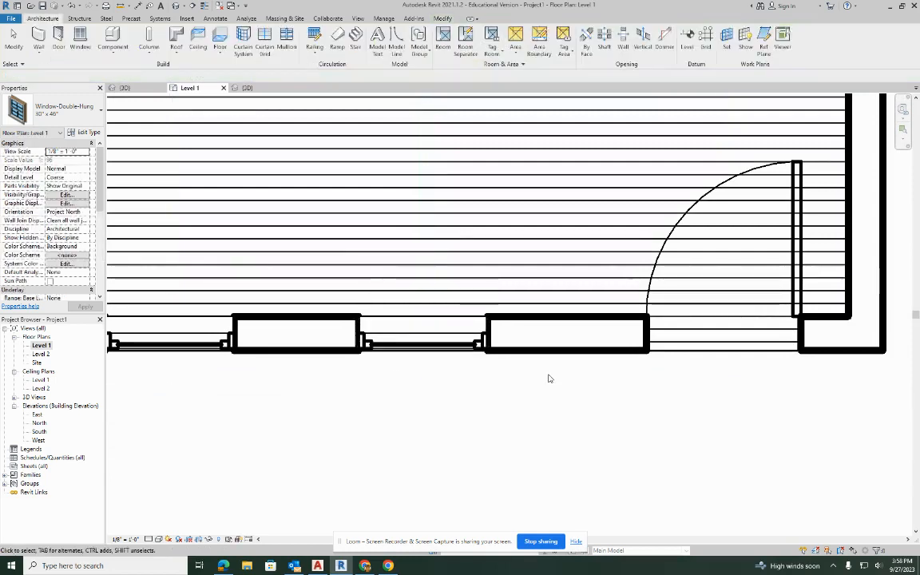
# Open the Level 1 ceiling plan.
pyautogui.scroll(-3, 551, 373)
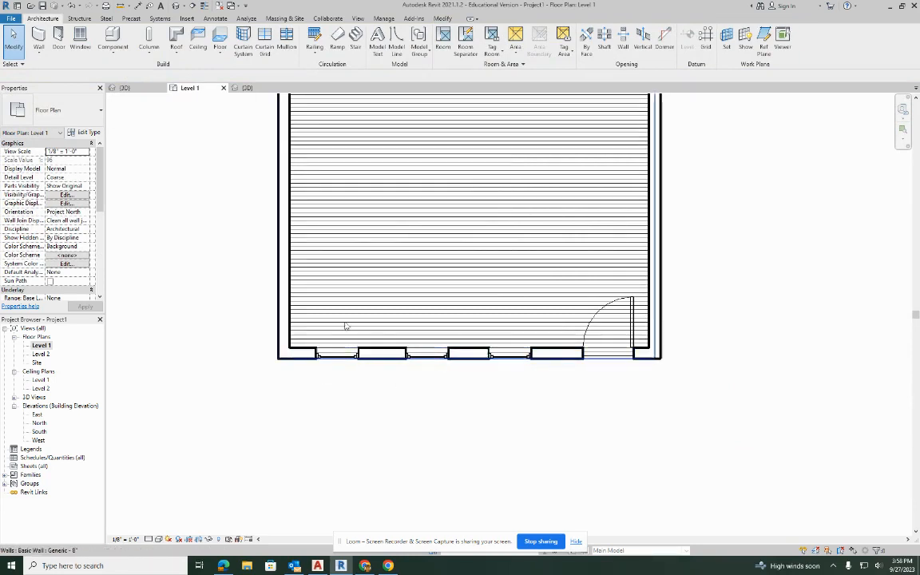
pyautogui.moveTo(469, 273); pyautogui.dragTo(476, 398, button='middle')
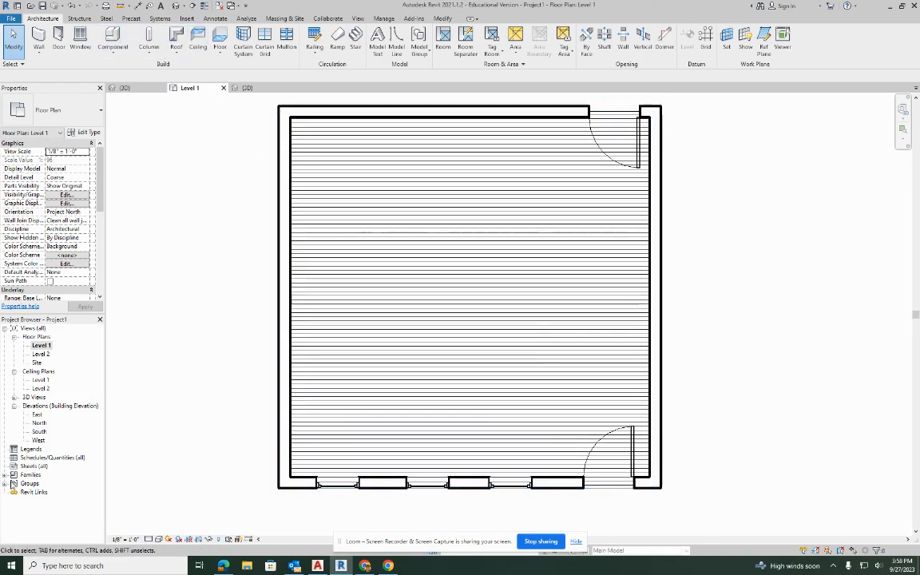
pyautogui.doubleClick(38, 380)
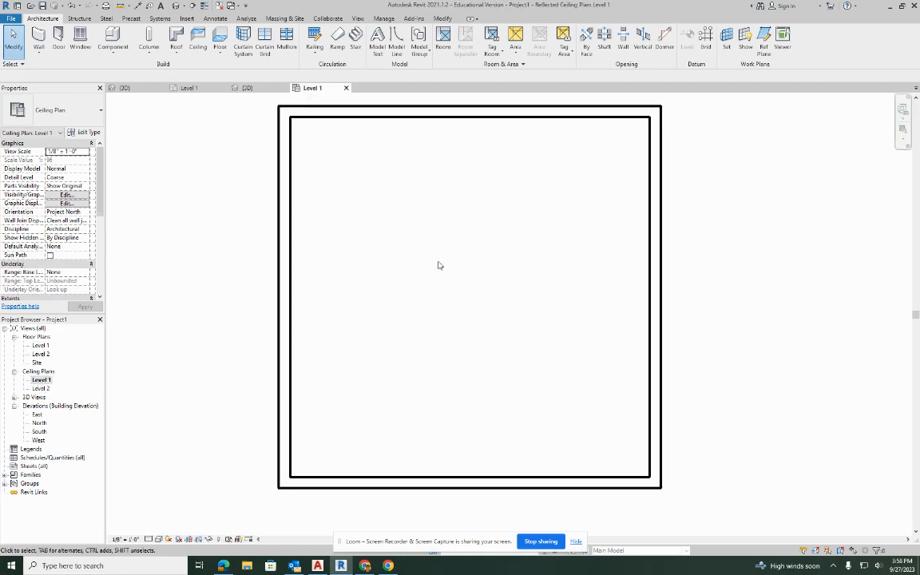
# Place a GWB on Mtl. Stud compound ceiling inside the Level 1 walls on the ceiling plan, and check it in 3D.
pyautogui.scroll(-2, 426, 279)
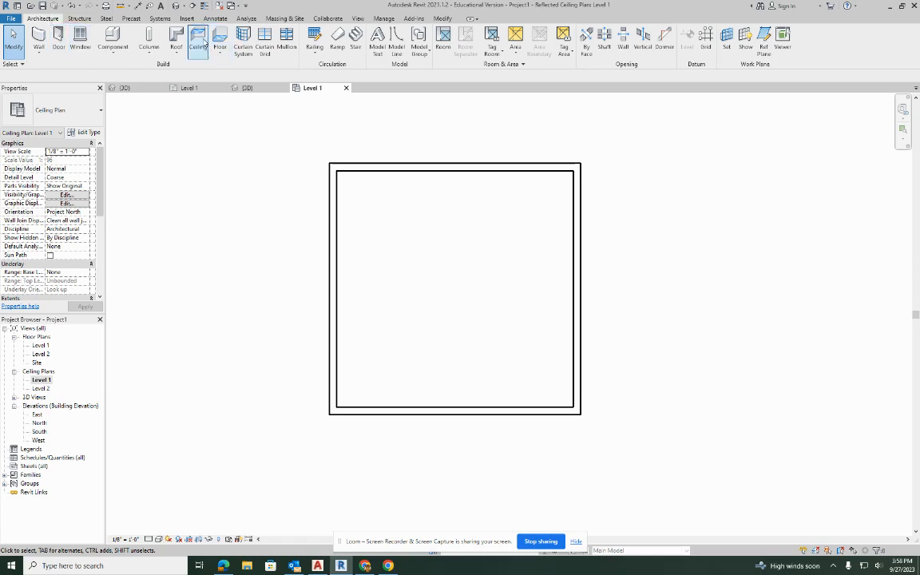
pyautogui.click(197, 38)
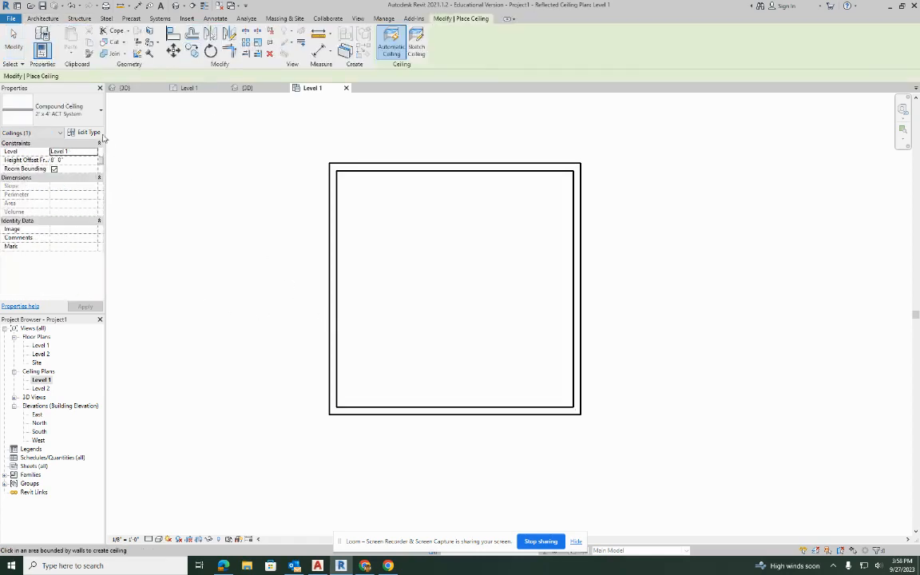
pyautogui.click(83, 109)
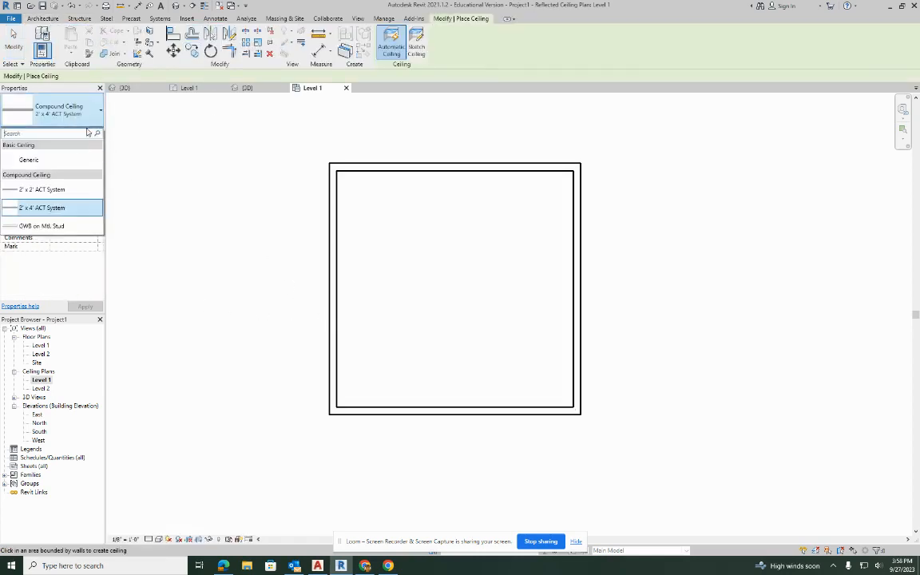
pyautogui.click(44, 227)
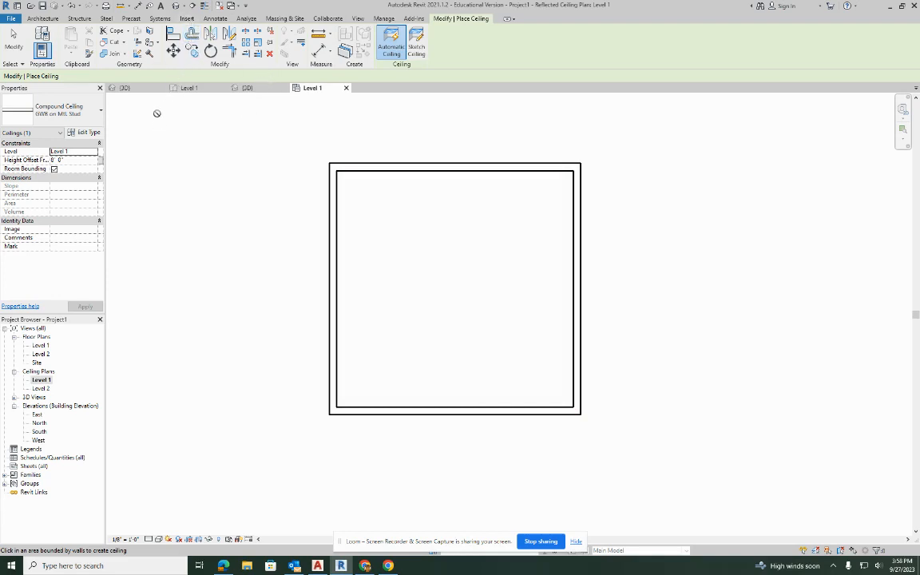
pyautogui.click(173, 7)
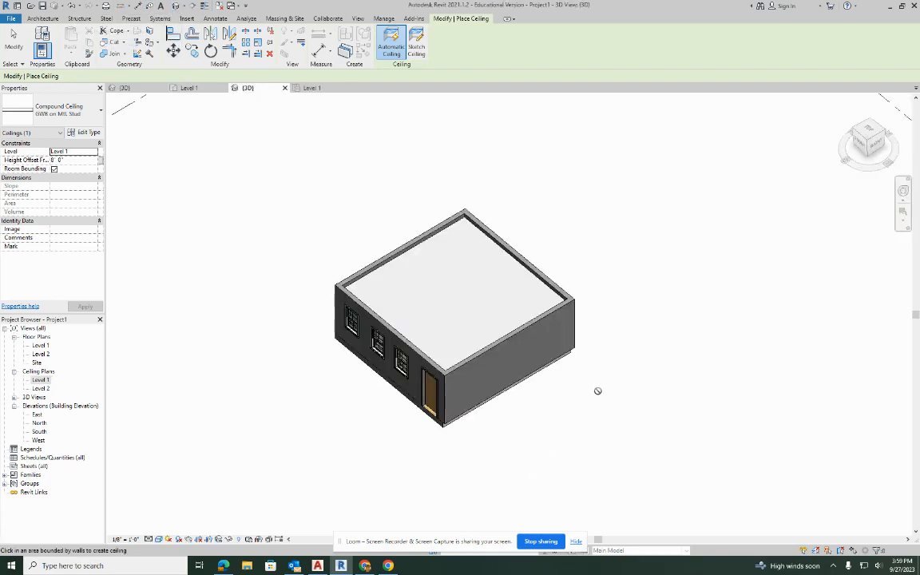
pyautogui.keyDown('shift'); pyautogui.moveTo(625, 308); pyautogui.dragTo(445, 387, button='middle'); pyautogui.keyUp('shift')
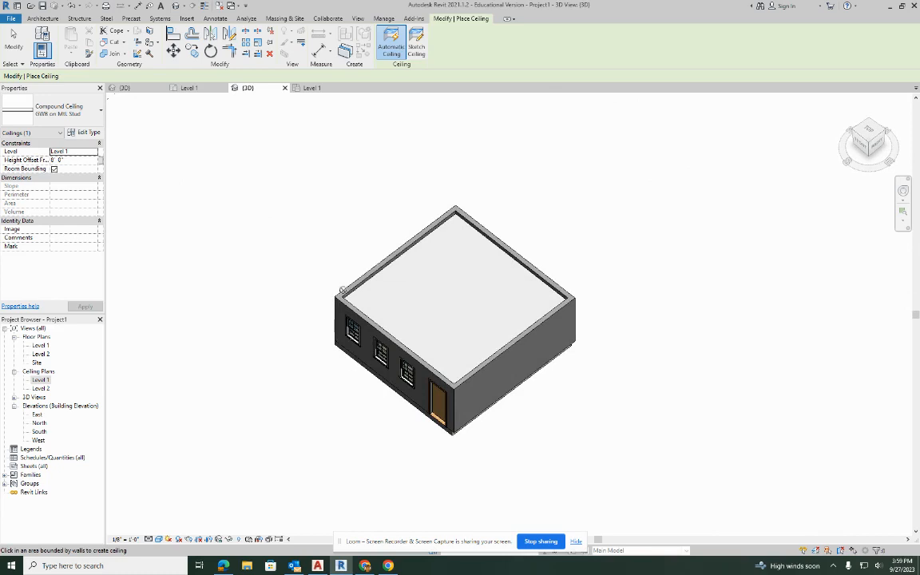
pyautogui.press('Escape')
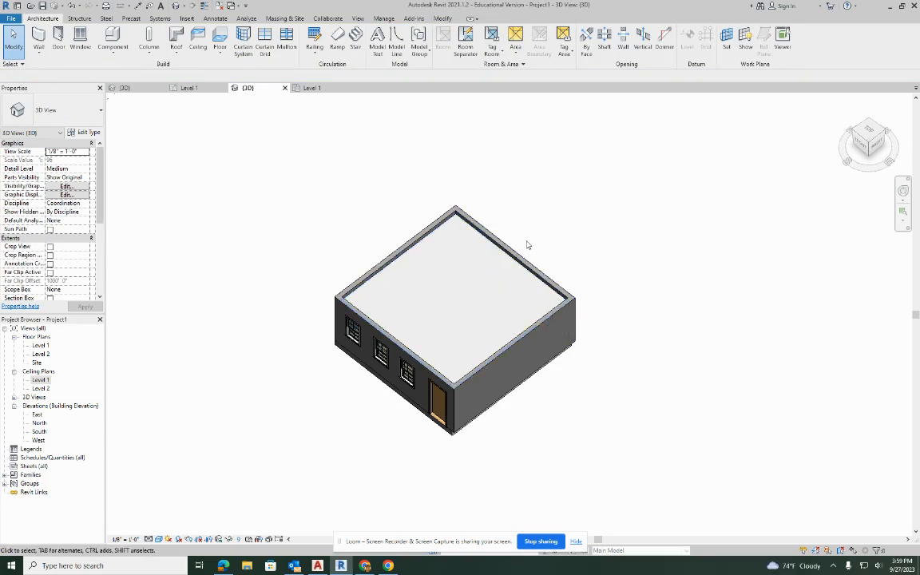
pyautogui.press('v')
pyautogui.press('v')
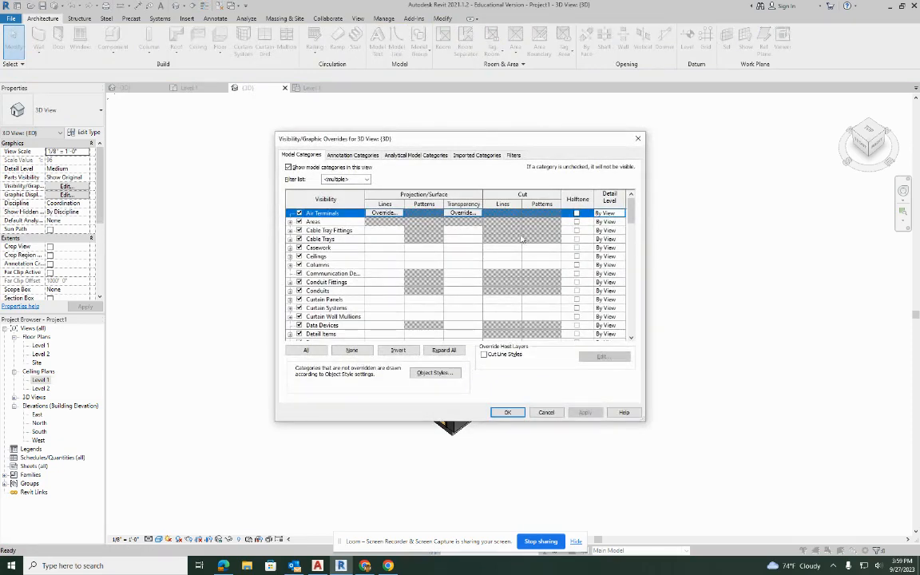
pyautogui.click(638, 139)
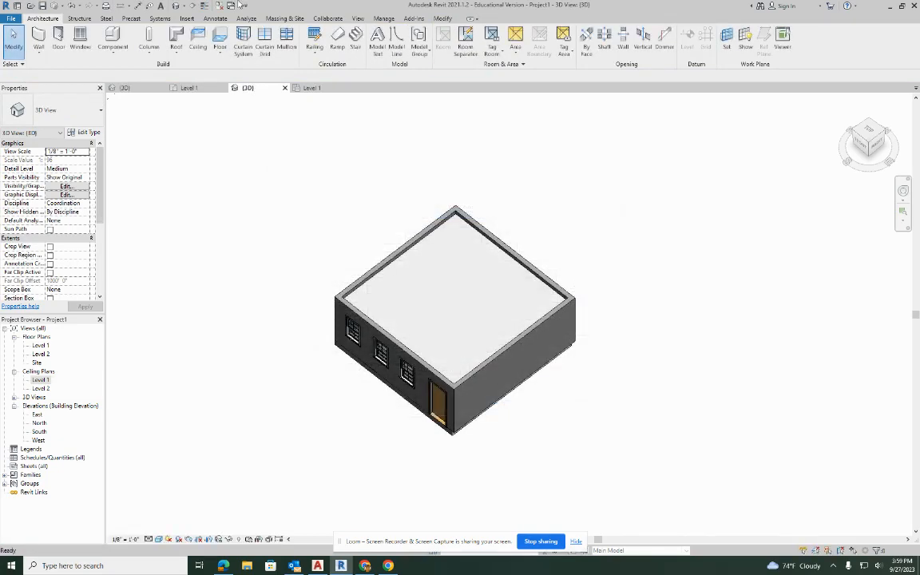
# Hide the Ceilings category in the 3D view through Visibility/Graphic Overrides, and view the building's interior.
pyautogui.click(357, 18)
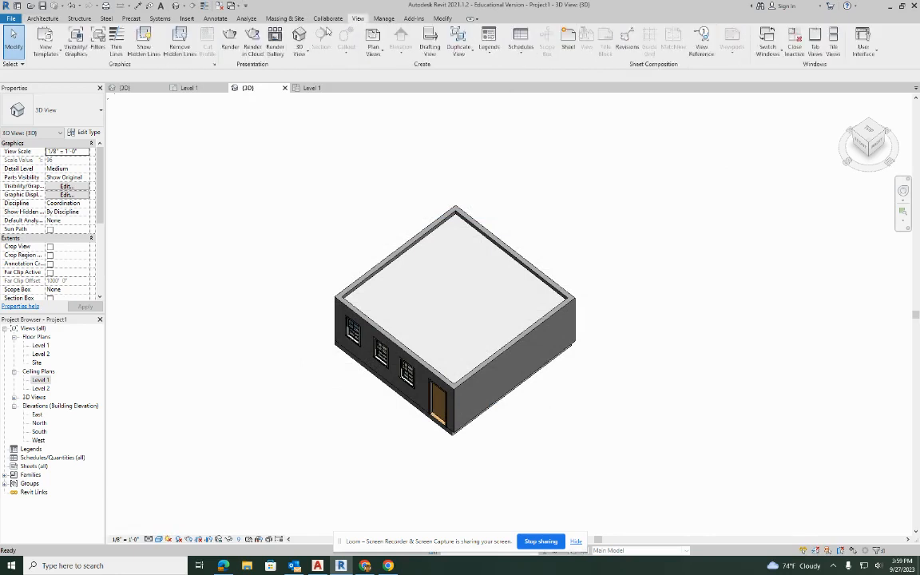
pyautogui.click(76, 37)
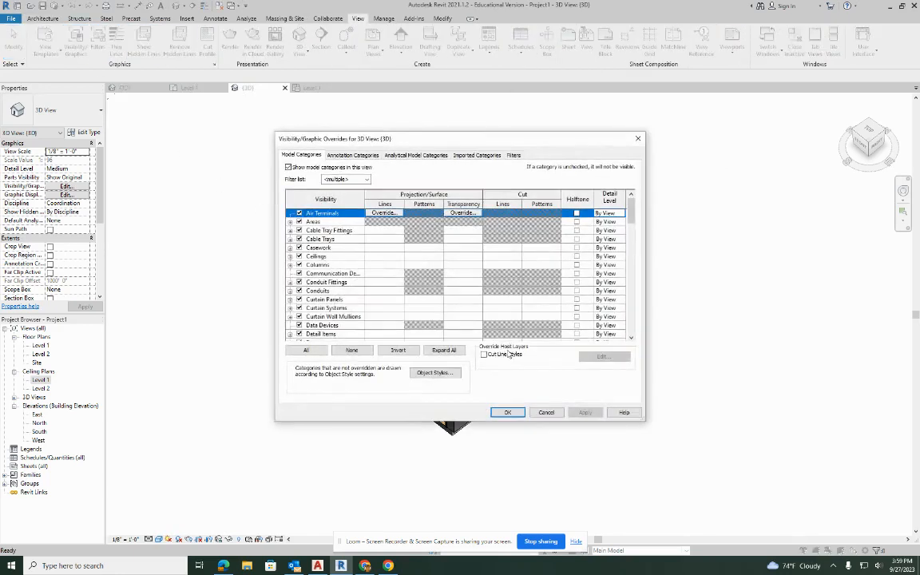
pyautogui.click(300, 257)
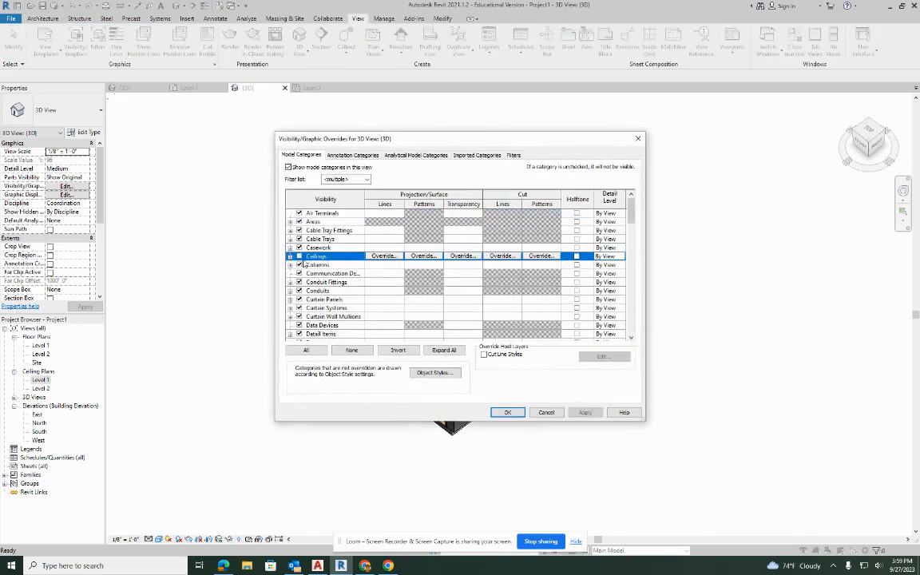
pyautogui.click(585, 413)
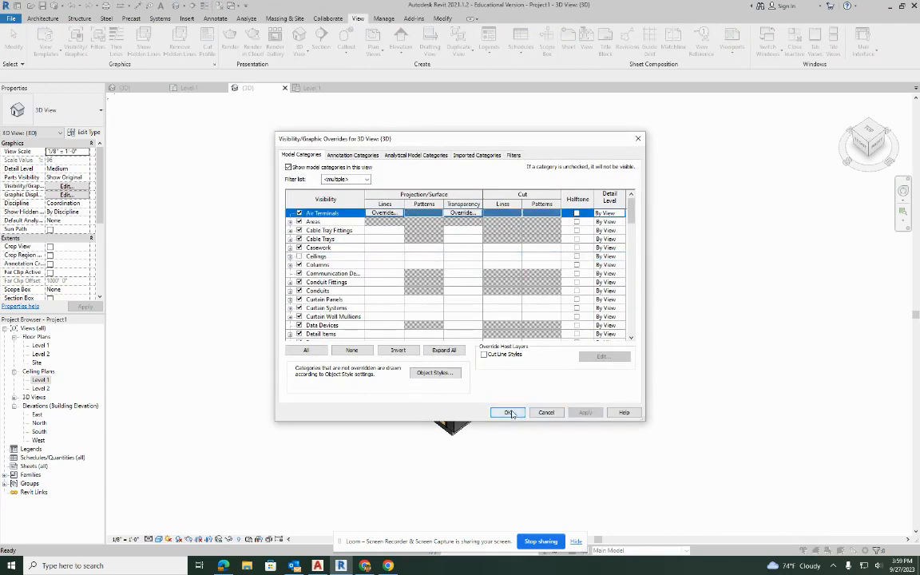
pyautogui.click(507, 412)
pyautogui.moveTo(543, 192); pyautogui.dragTo(546, 227, button='middle')
pyautogui.scroll(-1, 547, 228)
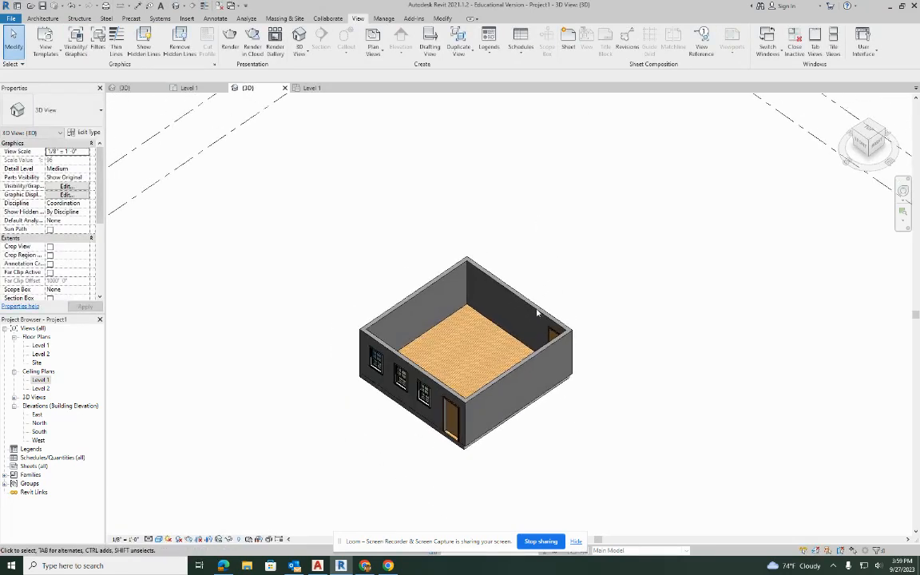
pyautogui.scroll(2, 503, 395)
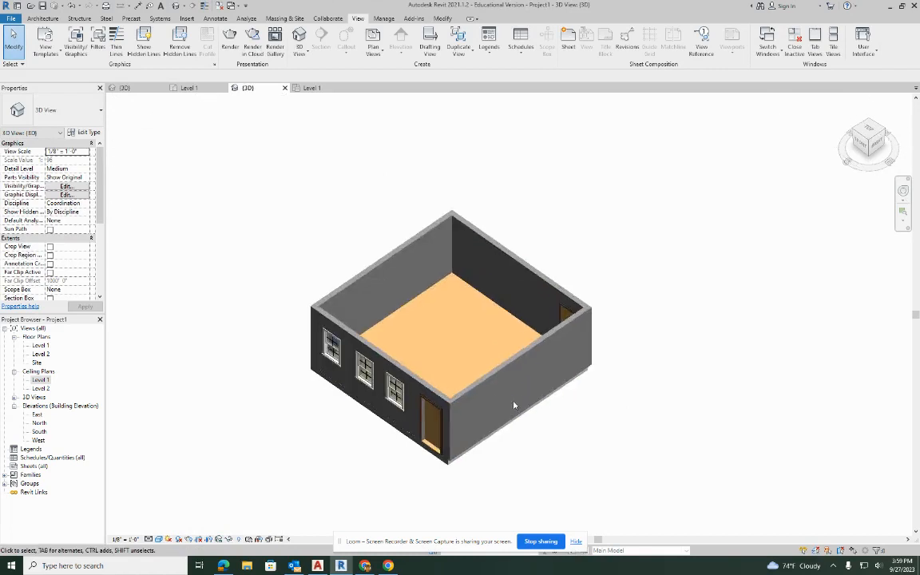
# Start a roof by footprint on the Level 2 floor plan with the type Wood Rafter 8" - Asphalt Shingle - Insulated.
pyautogui.doubleClick(40, 354)
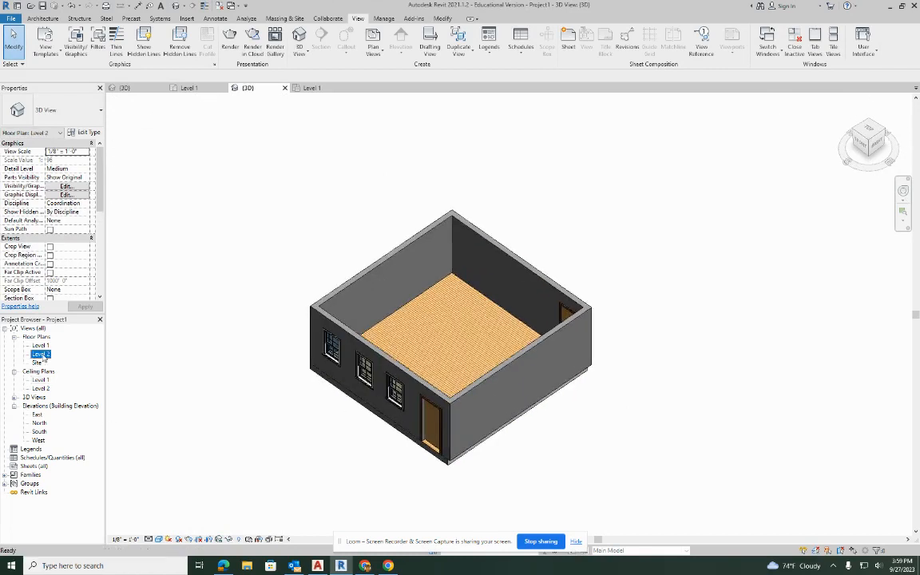
pyautogui.scroll(2, 459, 325)
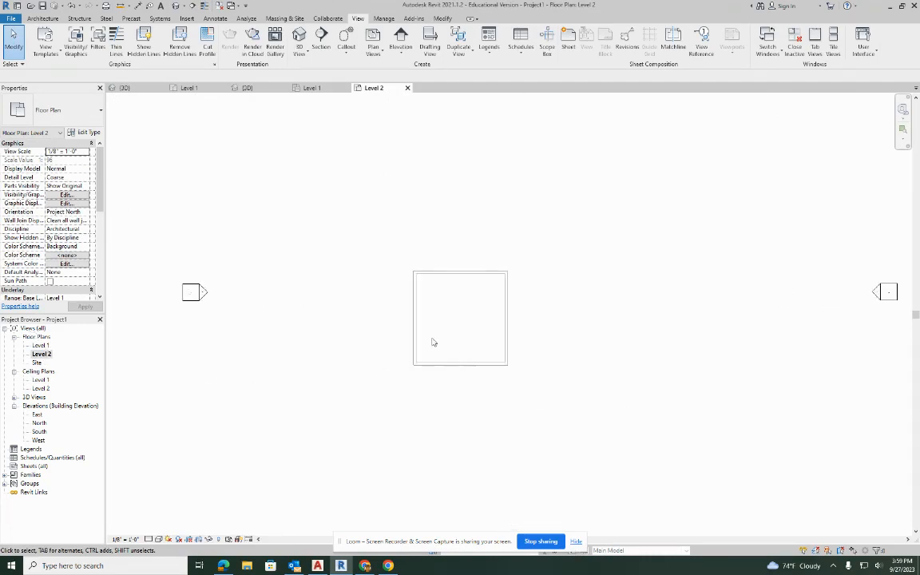
pyautogui.scroll(4, 470, 339)
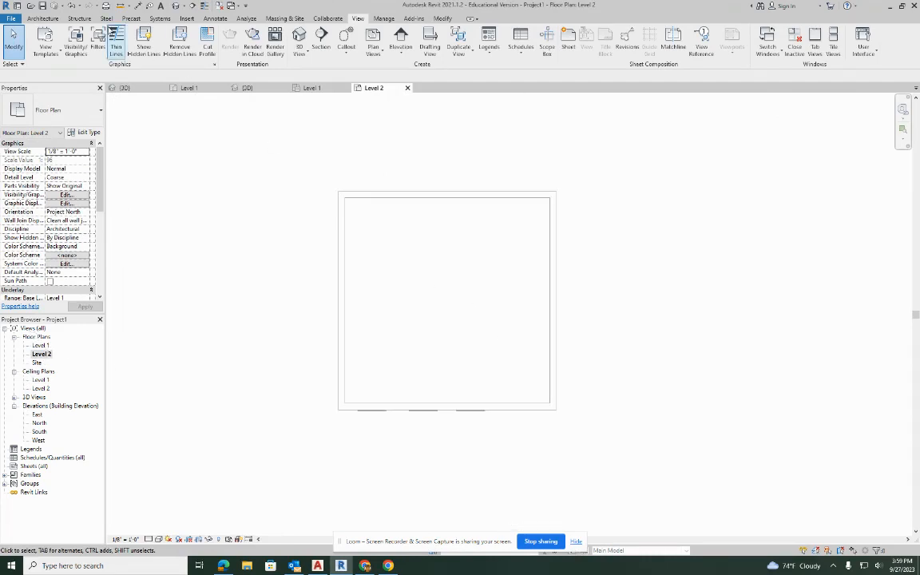
pyautogui.click(42, 17)
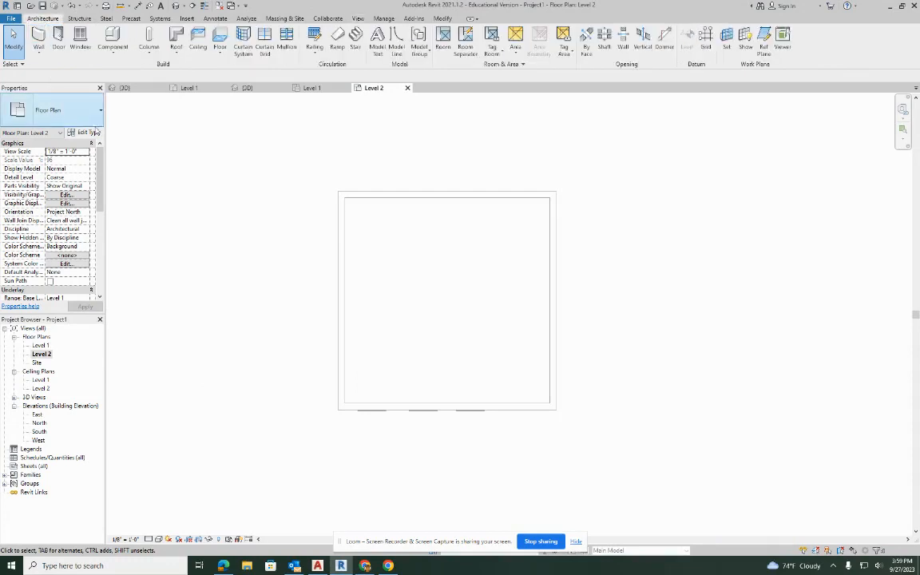
pyautogui.click(177, 36)
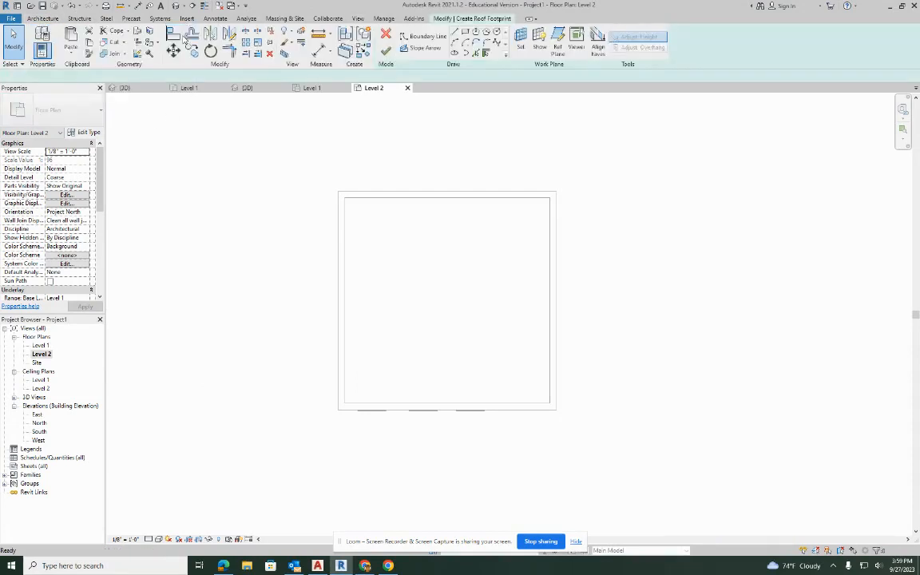
pyautogui.click(44, 102)
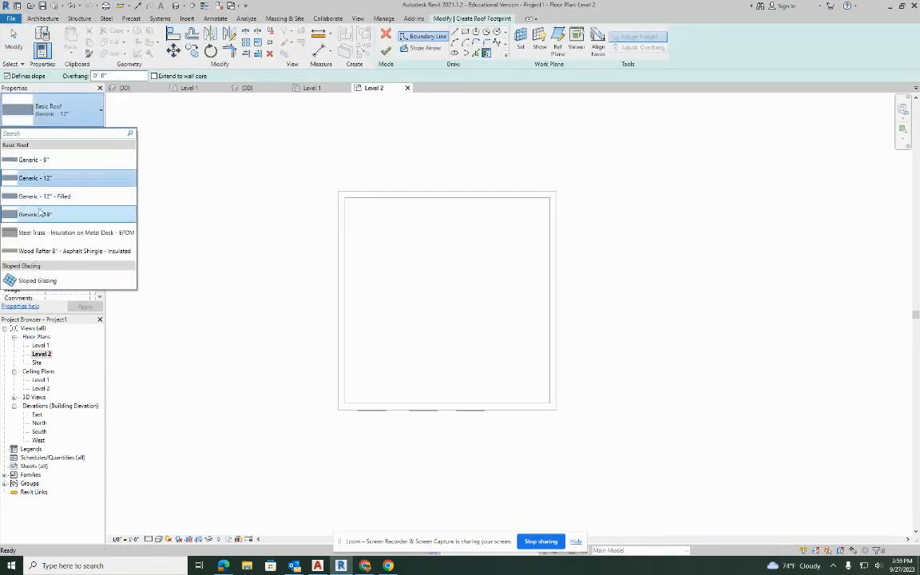
pyautogui.click(53, 250)
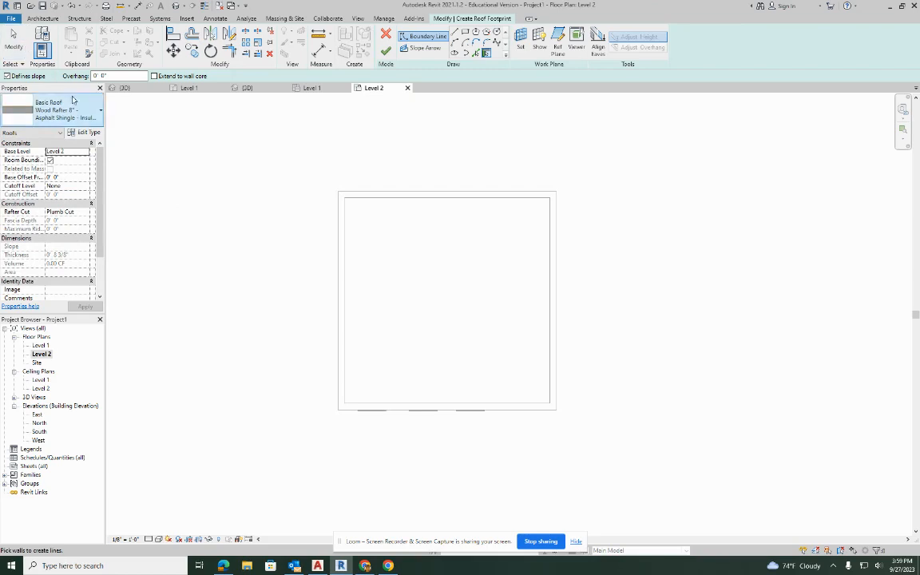
# Set the roof overhang to 1' 0" and create slope-defining boundary lines from all four exterior walls.
pyautogui.click(99, 76)
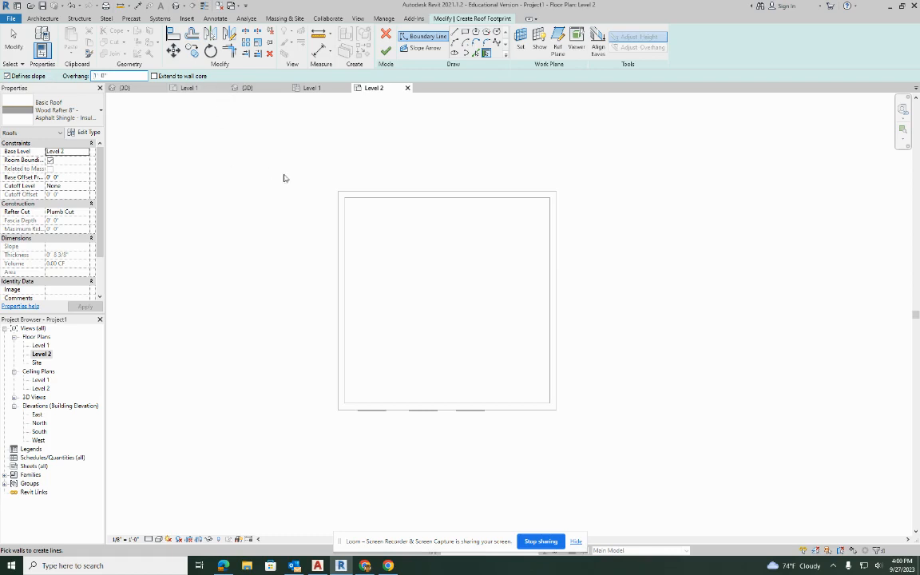
pyautogui.click(413, 192)
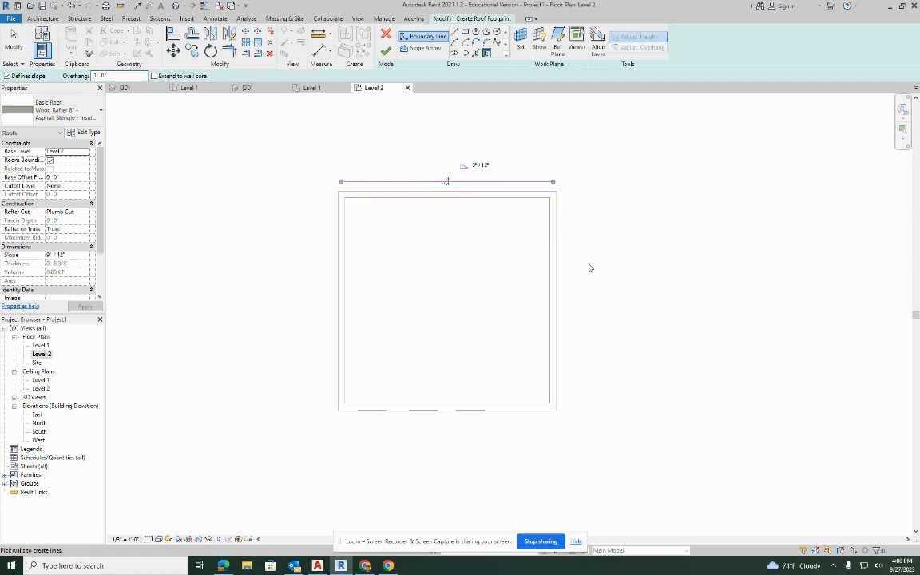
pyautogui.click(559, 268)
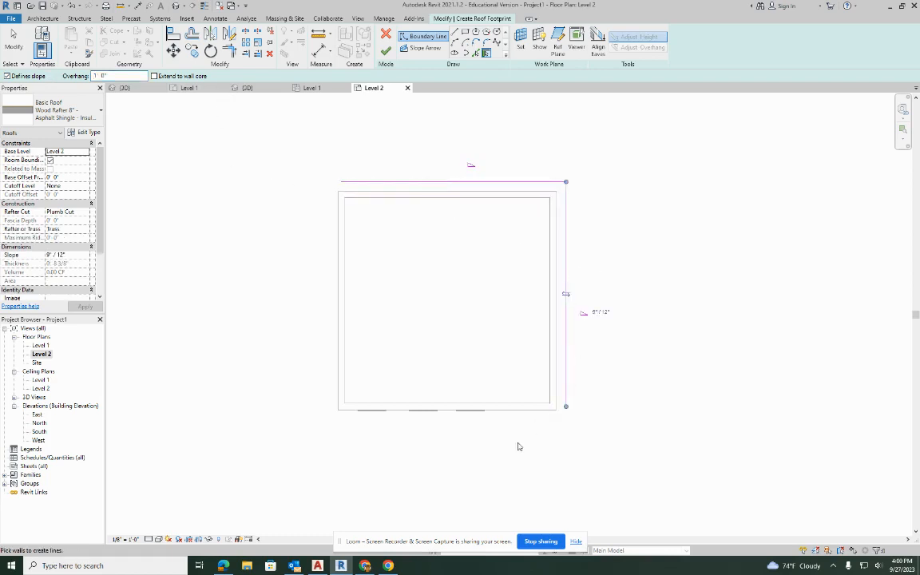
pyautogui.click(496, 411)
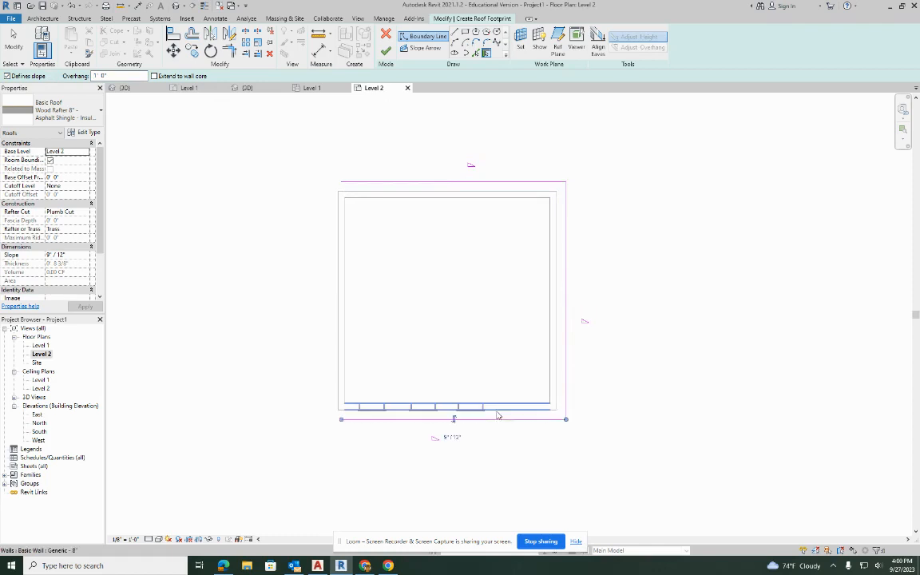
pyautogui.click(340, 302)
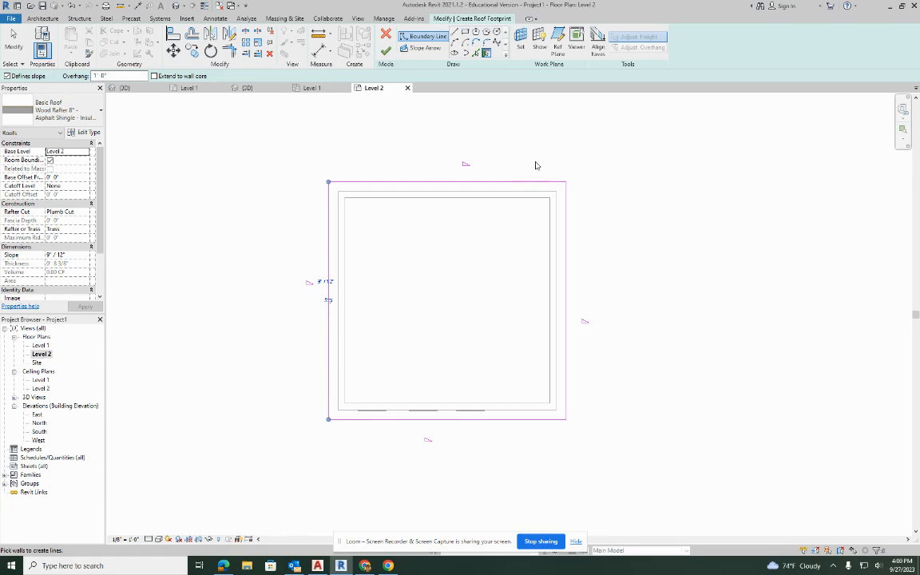
pyautogui.press('Escape')
pyautogui.press('Escape')
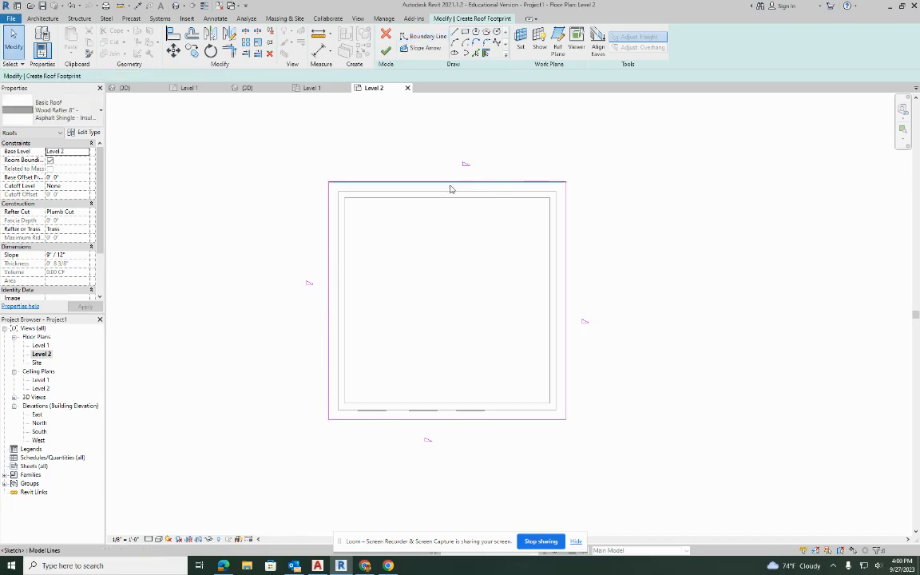
# Turn off Defines Slope for the north and south roof boundary lines.
pyautogui.click(446, 183)
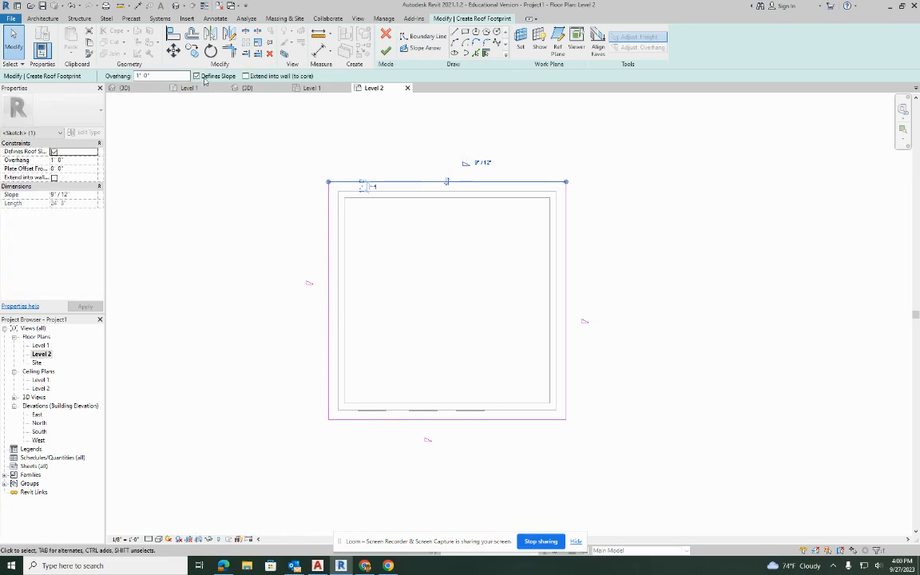
pyautogui.click(198, 75)
pyautogui.click(479, 443)
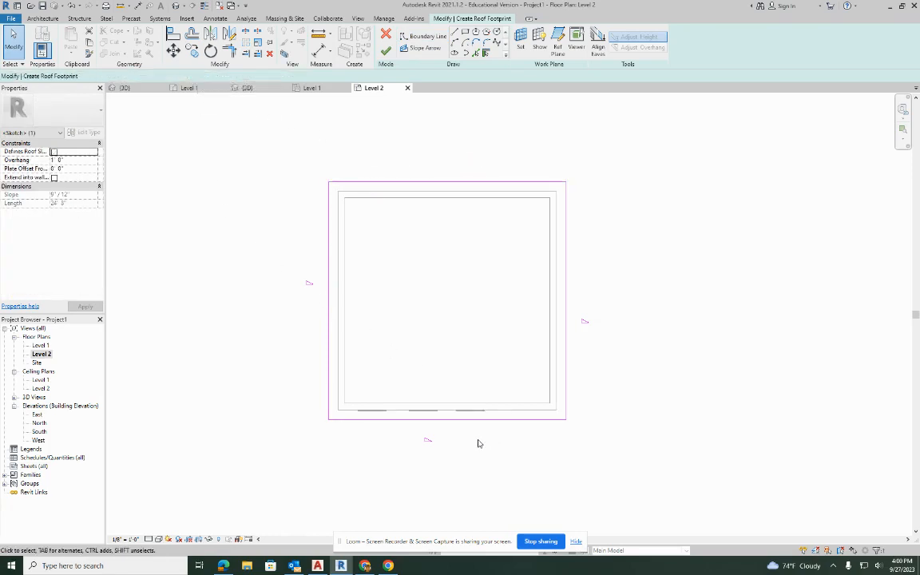
pyautogui.click(462, 419)
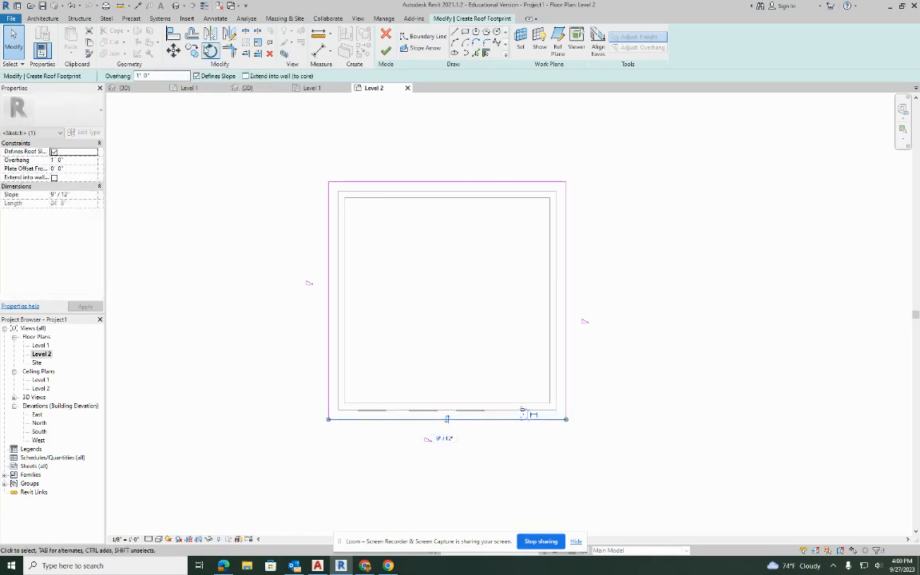
pyautogui.click(196, 76)
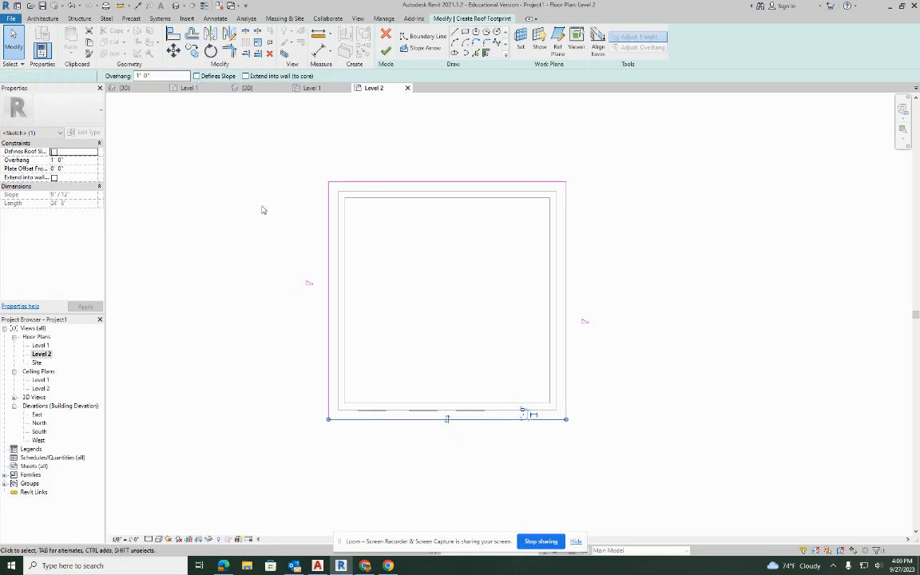
pyautogui.click(272, 239)
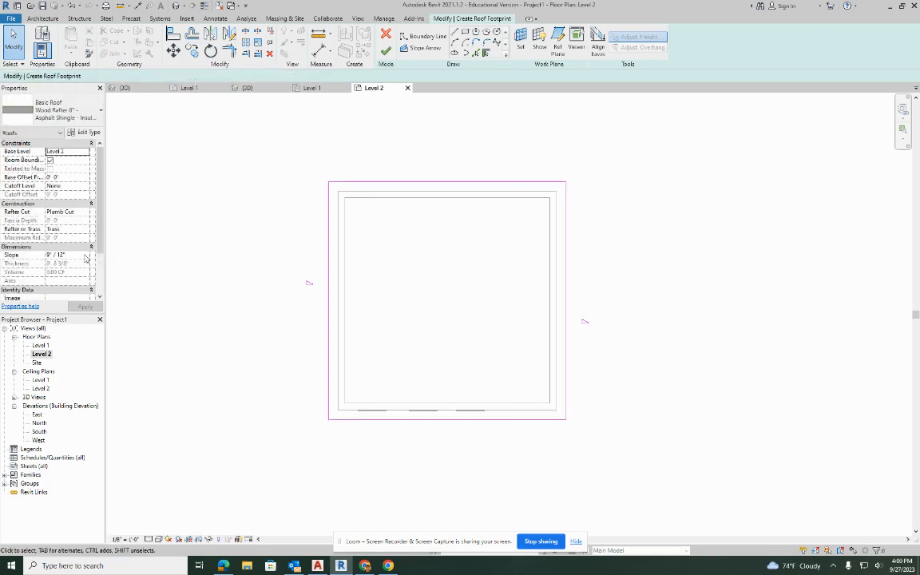
# Set the roof's slope to 4" / 12" and apply it.
pyautogui.click(48, 255)
pyautogui.write('4')
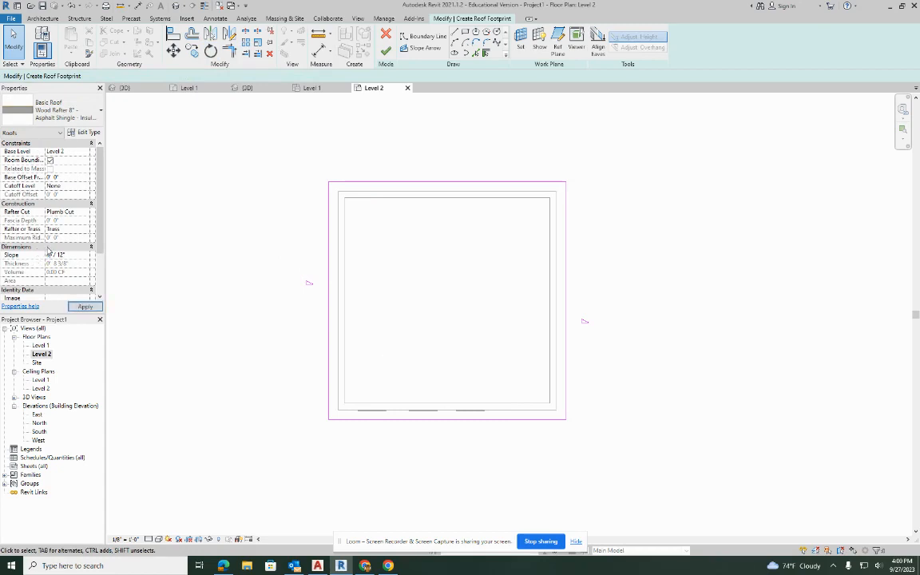
pyautogui.click(85, 307)
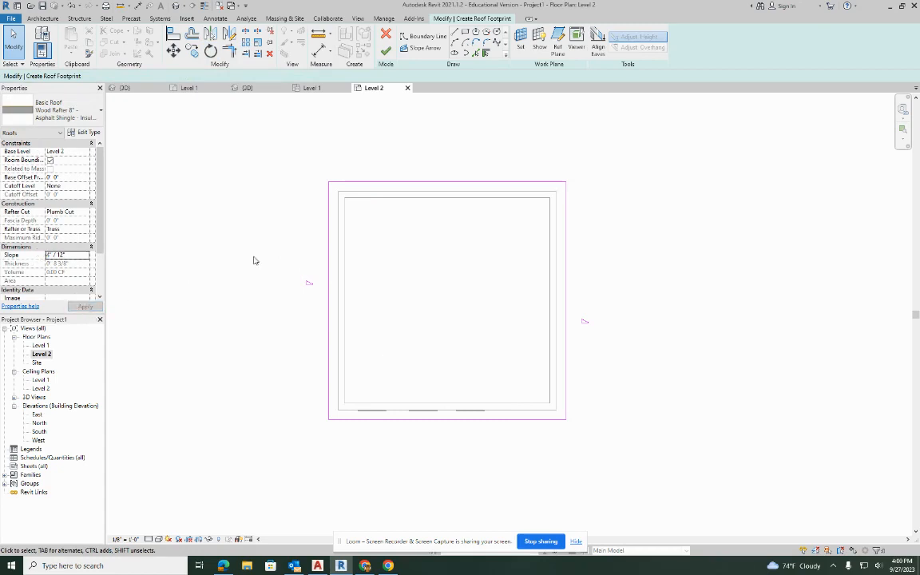
# Finish the roof footprint sketch and inspect the gable end of the building in the default 3D view.
pyautogui.click(387, 52)
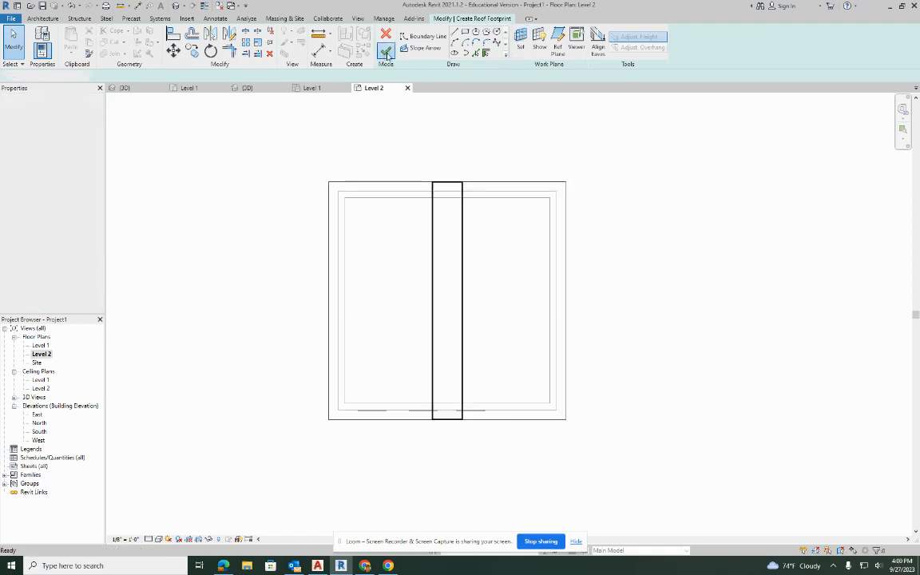
pyautogui.click(177, 6)
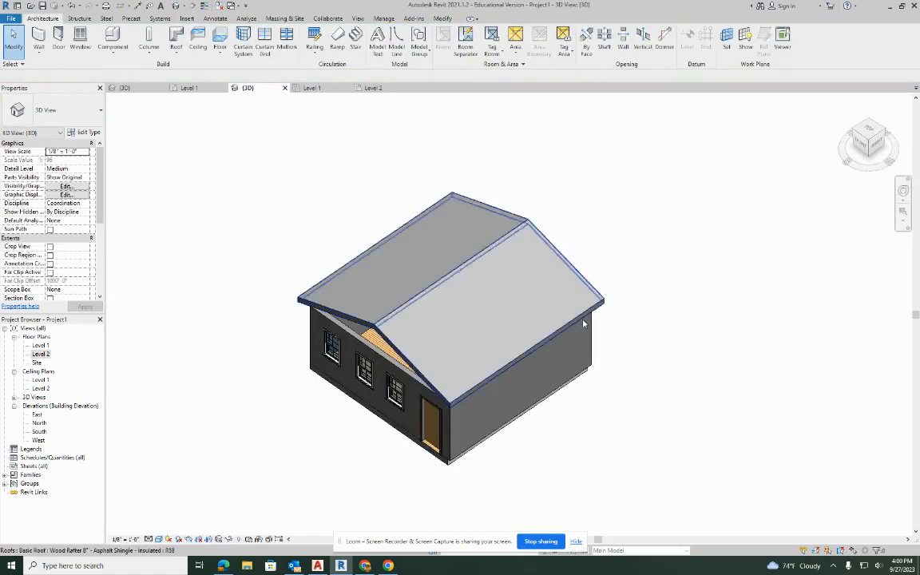
pyautogui.keyDown('shift'); pyautogui.moveTo(487, 400); pyautogui.dragTo(582, 290, button='middle'); pyautogui.keyUp('shift')
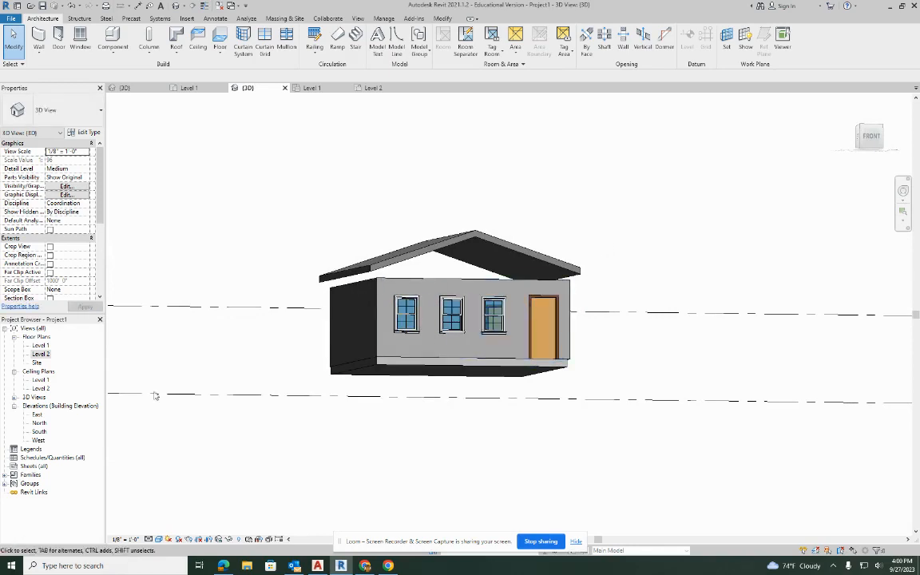
# Open the South elevation and shorten the level lines at both ends so they finish close to the building.
pyautogui.doubleClick(39, 432)
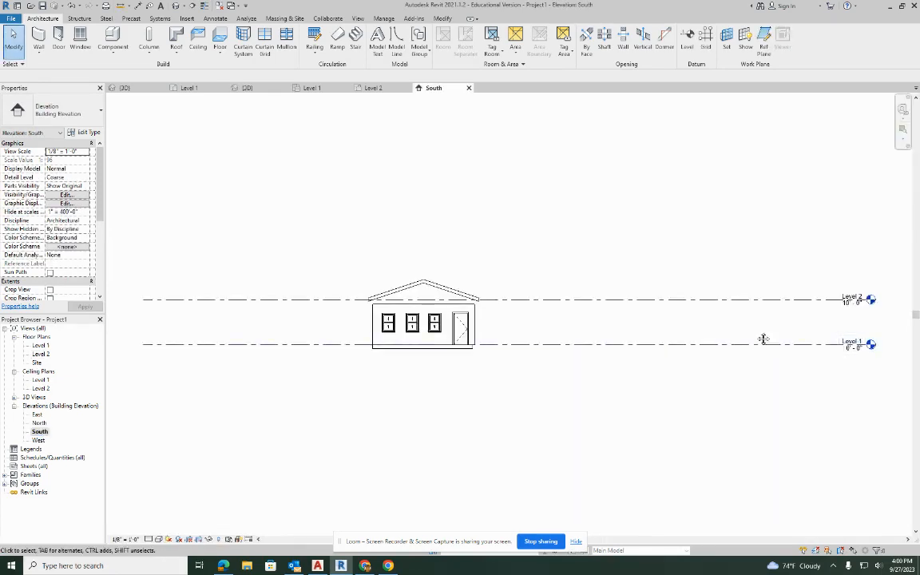
pyautogui.moveTo(764, 339); pyautogui.dragTo(636, 324, button='middle')
pyautogui.click(647, 288)
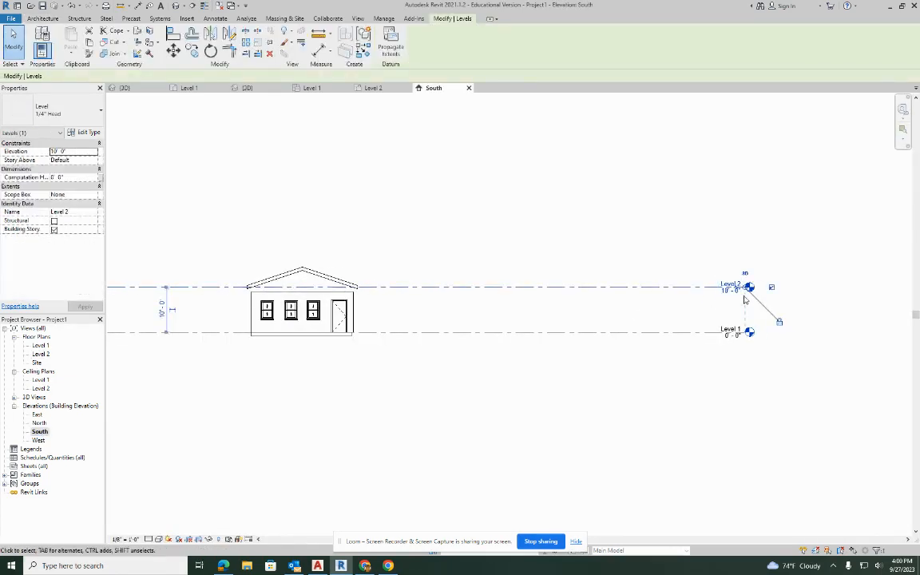
pyautogui.moveTo(609, 288); pyautogui.dragTo(431, 288)
pyautogui.moveTo(339, 340); pyautogui.dragTo(661, 345, button='middle')
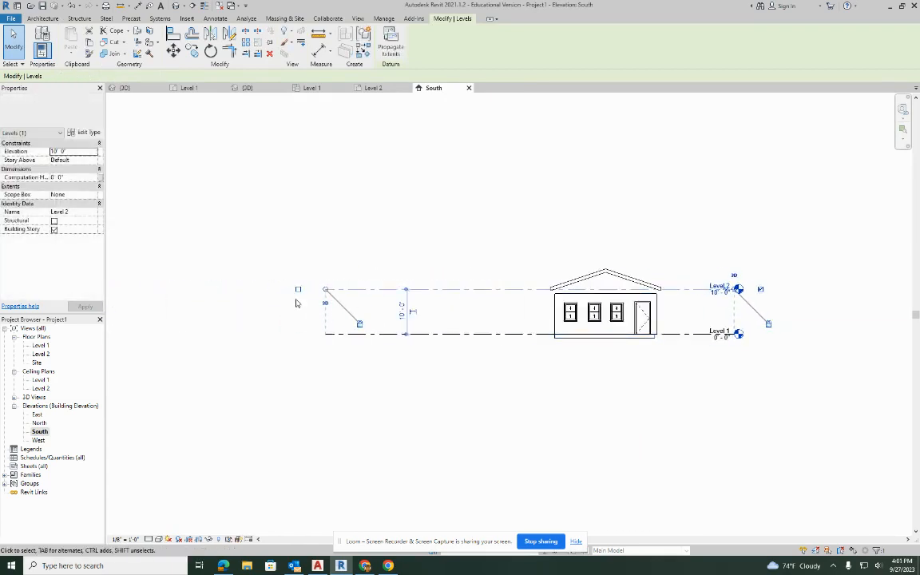
pyautogui.moveTo(325, 290); pyautogui.dragTo(523, 289)
# Set the elevation of Level 2 to 9' 0" in the South elevation.
pyautogui.scroll(5, 715, 294)
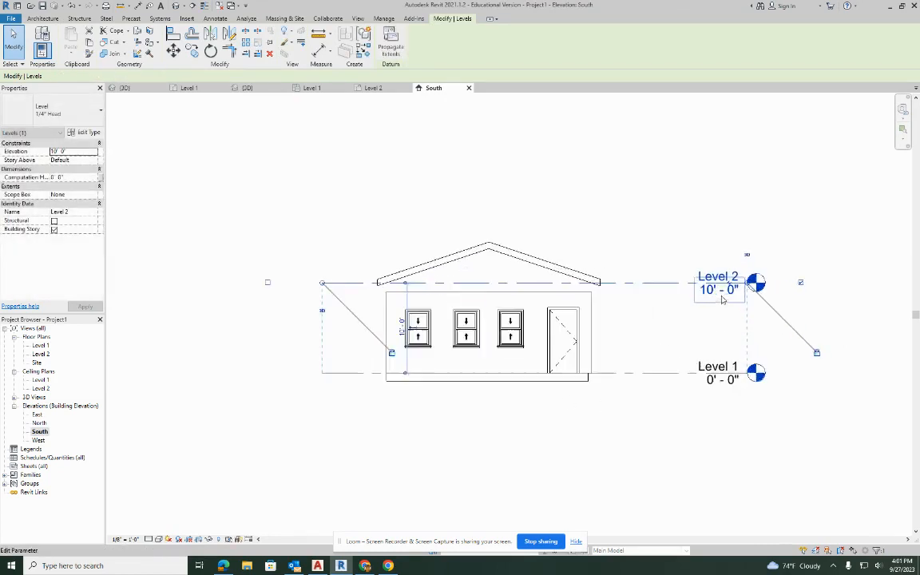
pyautogui.click(712, 281)
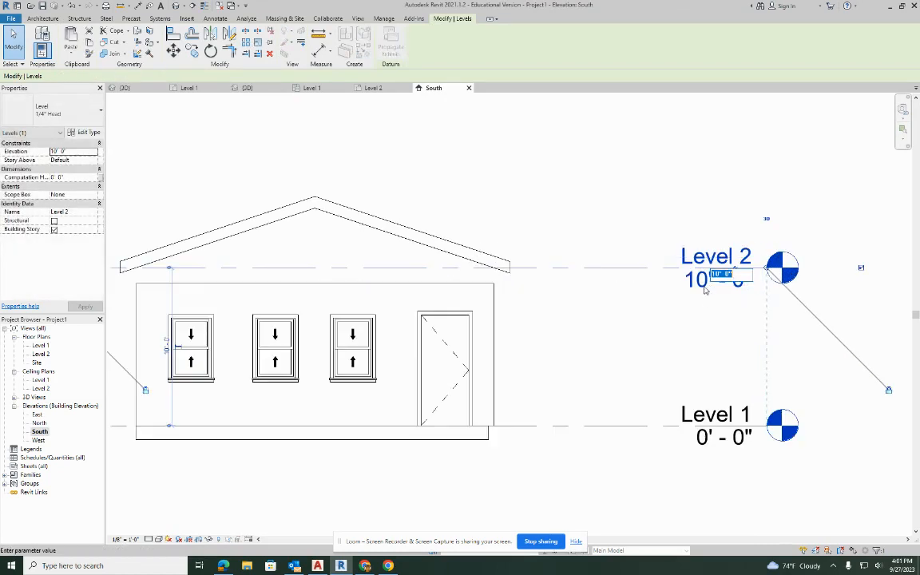
pyautogui.write('9')
pyautogui.press('Return')
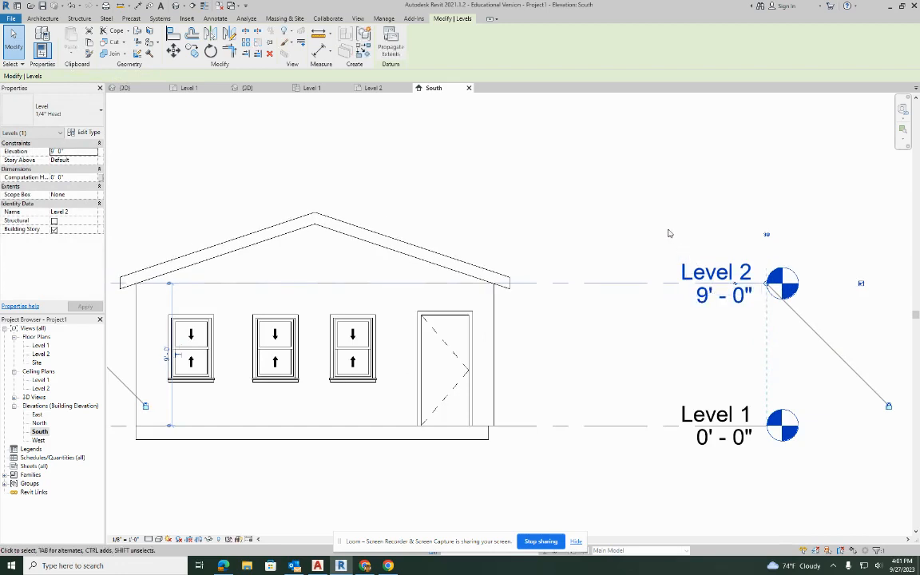
# In the default 3D view, attach the top of the south wall with the three windows to the gable roof.
pyautogui.click(177, 6)
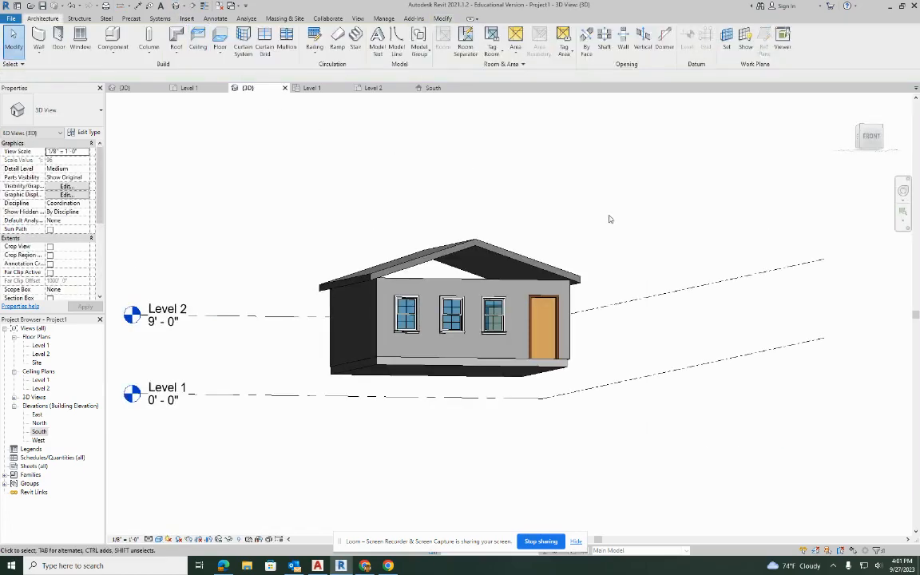
pyautogui.keyDown('shift'); pyautogui.moveTo(625, 222); pyautogui.dragTo(401, 338, button='middle'); pyautogui.keyUp('shift')
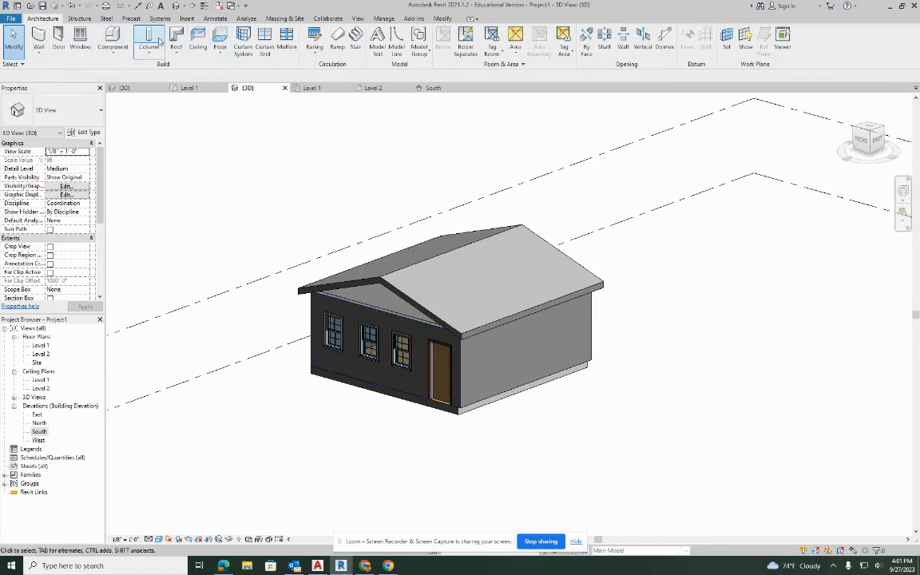
pyautogui.click(320, 303)
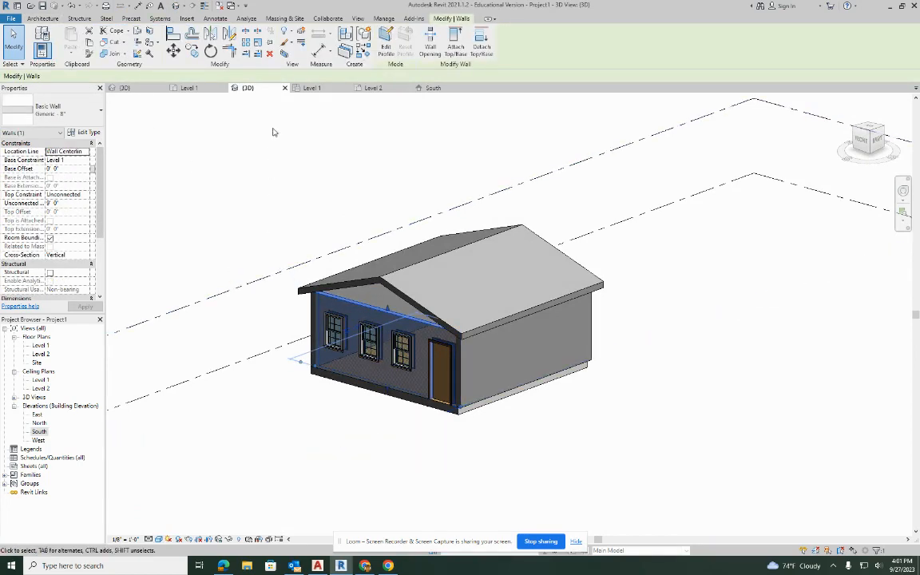
pyautogui.click(456, 40)
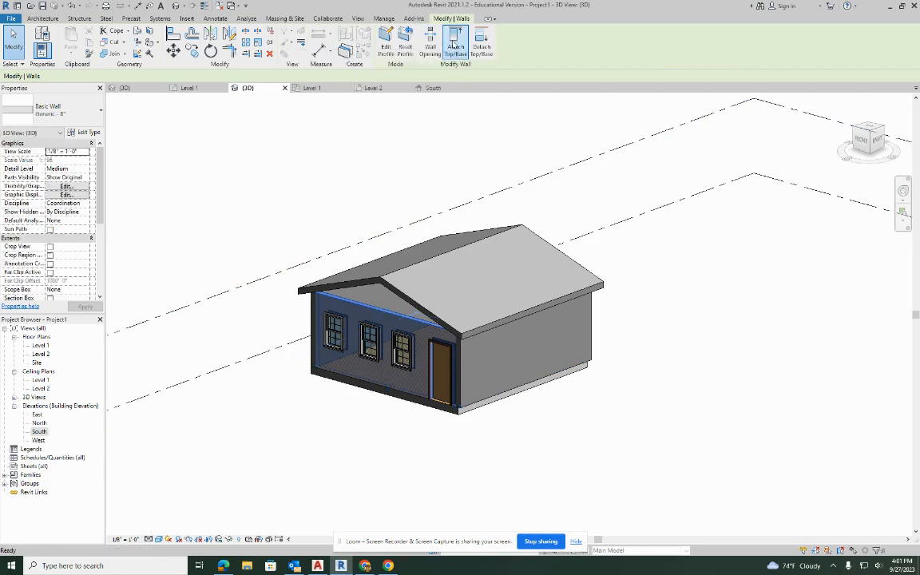
pyautogui.click(398, 234)
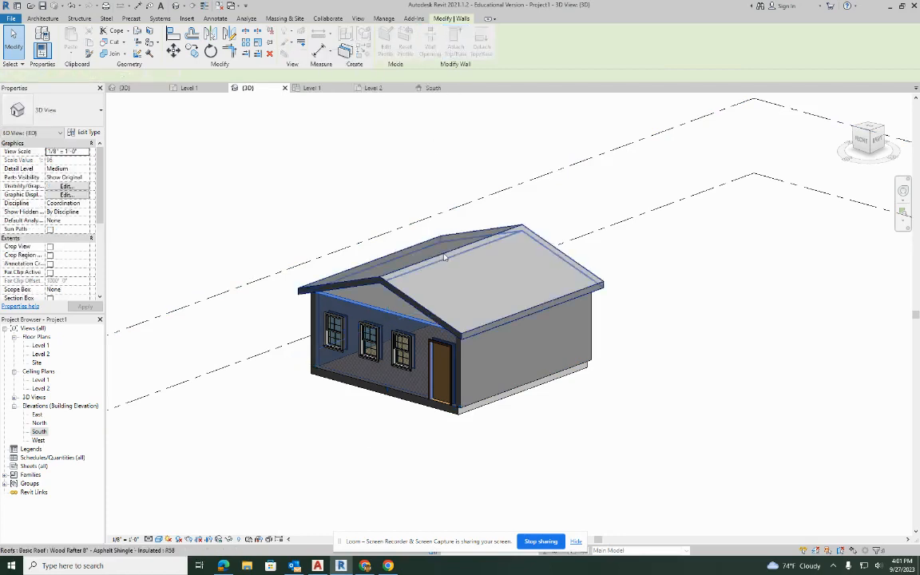
# Attach the top of the north wall to the roof and check the closed gables from the front.
pyautogui.keyDown('shift'); pyautogui.moveTo(640, 307); pyautogui.dragTo(422, 349, button='middle'); pyautogui.keyUp('shift')
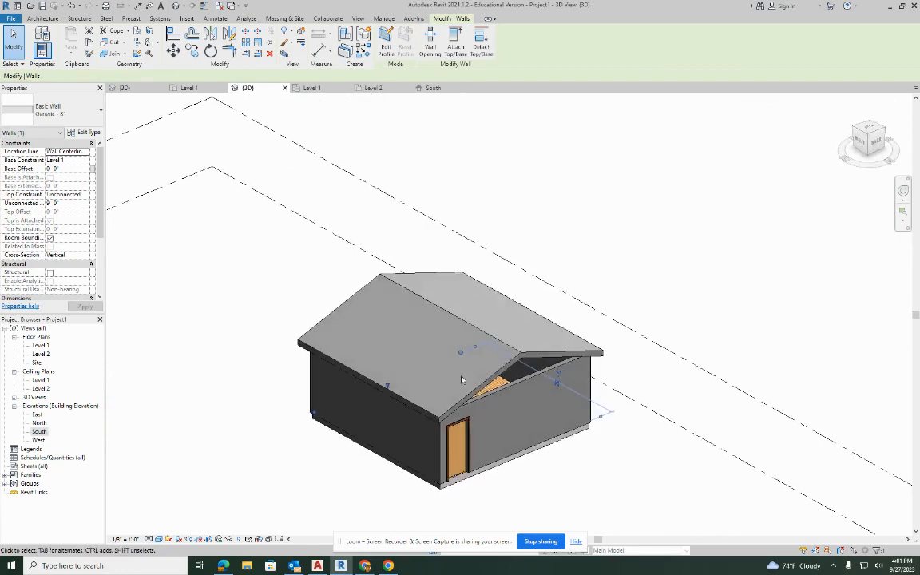
pyautogui.click(515, 382)
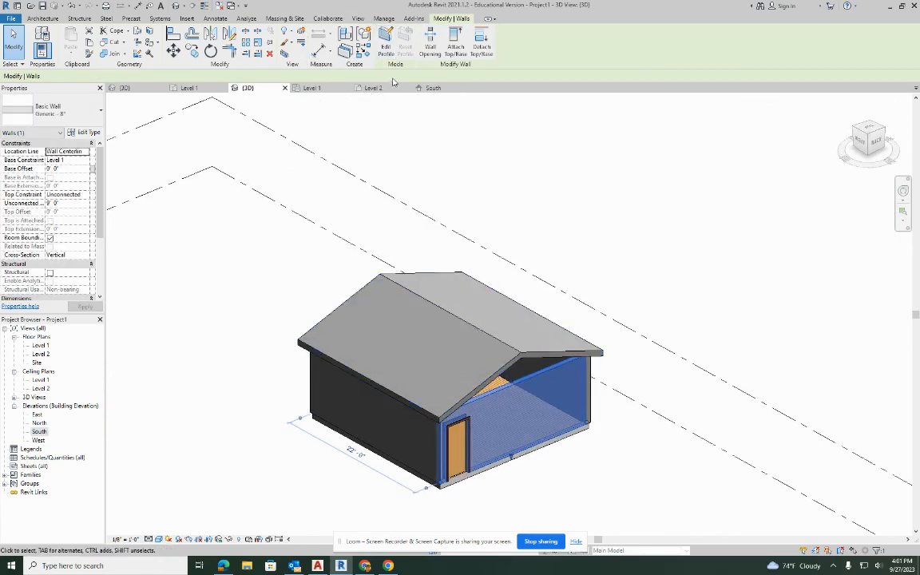
pyautogui.click(456, 41)
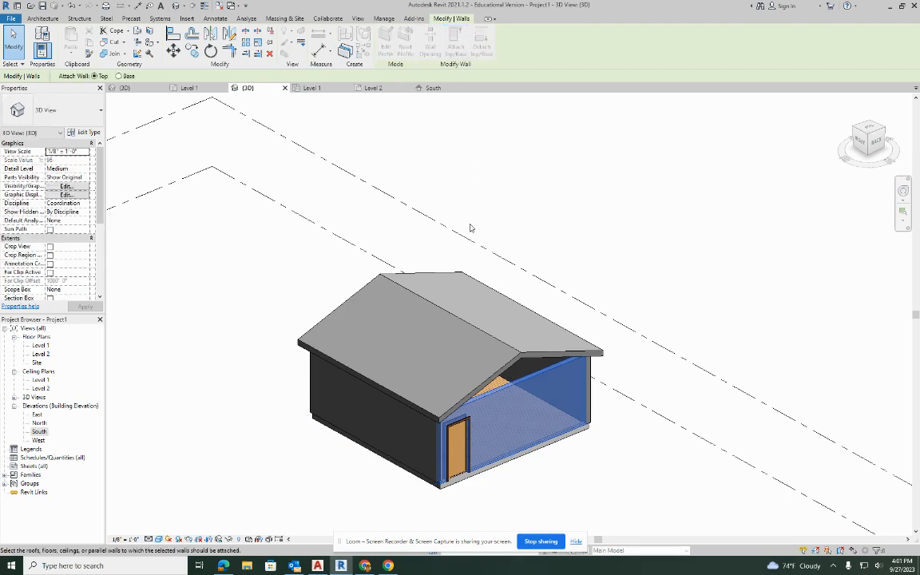
pyautogui.click(461, 324)
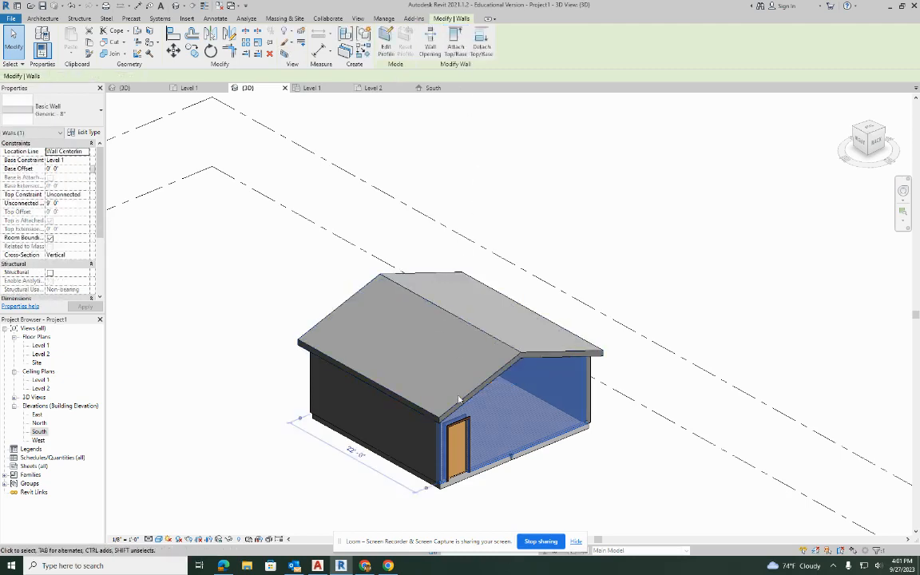
pyautogui.keyDown('shift'); pyautogui.moveTo(427, 401); pyautogui.dragTo(680, 359, button='middle'); pyautogui.keyUp('shift')
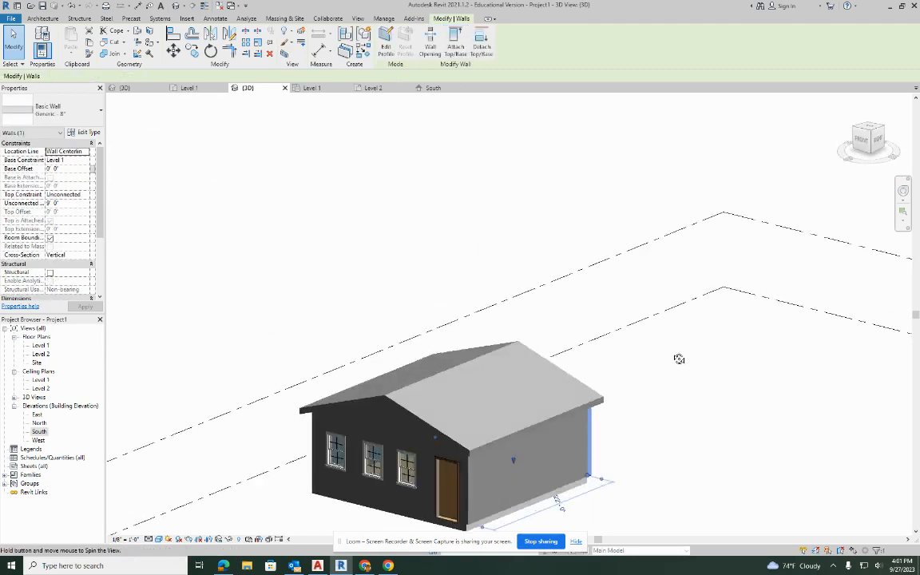
pyautogui.keyDown('shift'); pyautogui.moveTo(403, 474); pyautogui.dragTo(472, 230, button='middle'); pyautogui.keyUp('shift')
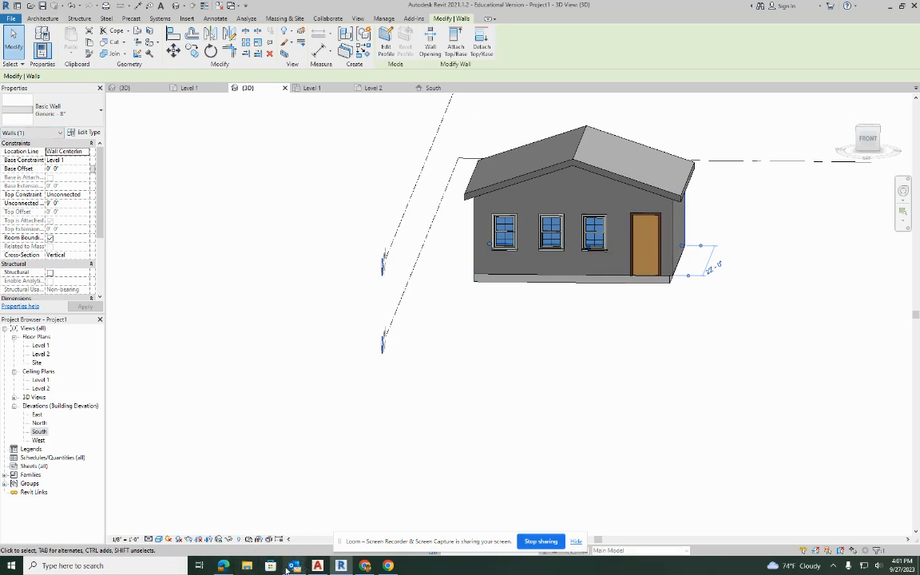
# Switch to Google Drive in Chrome and open the Residential subfolder of Doors in the NEW REVIT 2024 LIBRARY folder.
pyautogui.click(365, 565)
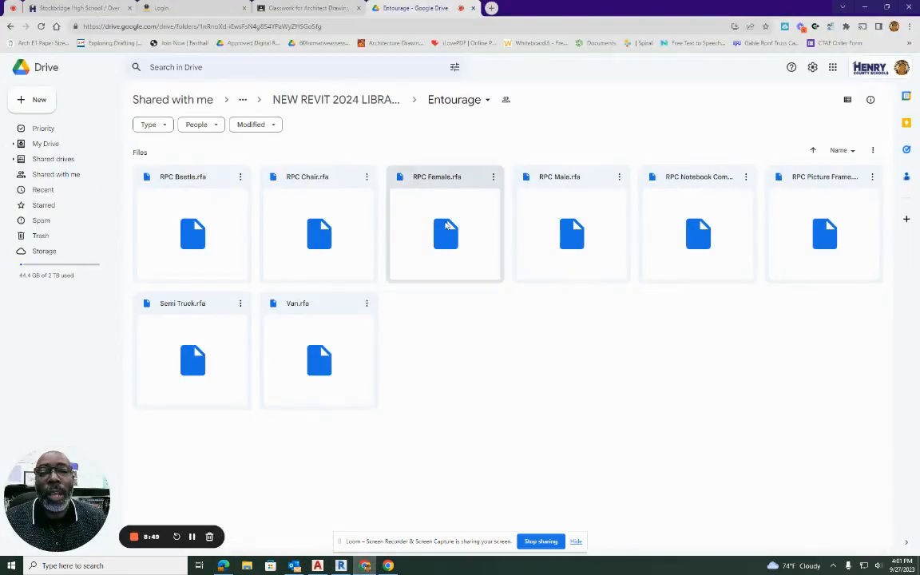
pyautogui.click(328, 104)
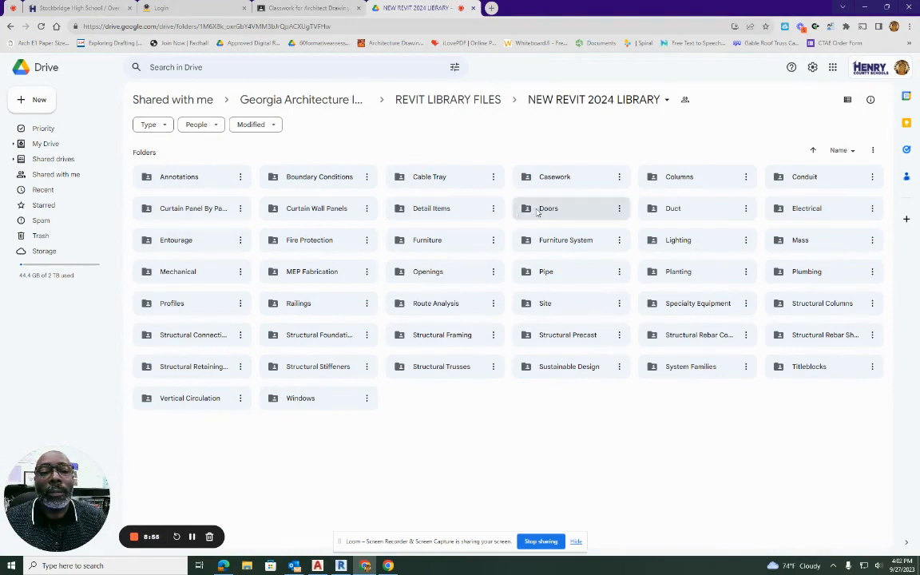
pyautogui.doubleClick(540, 209)
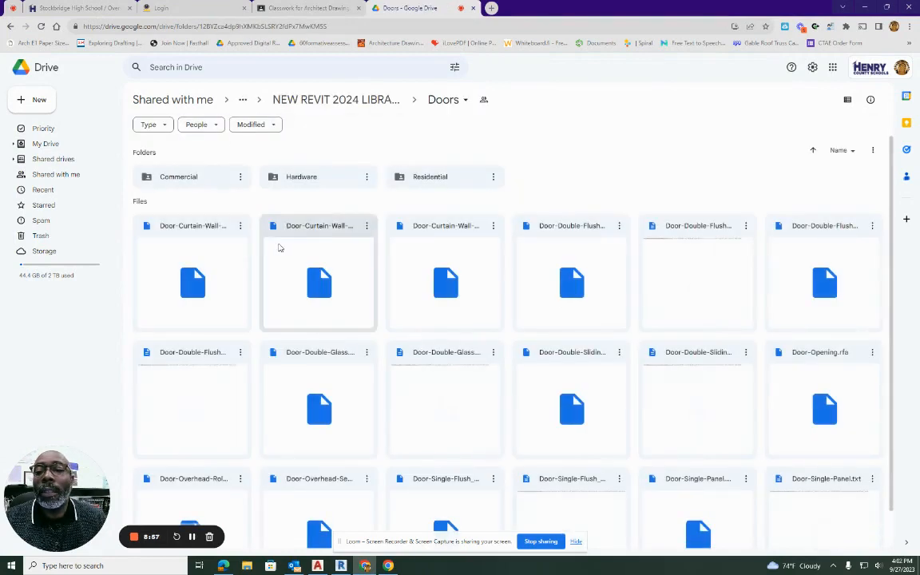
pyautogui.doubleClick(448, 178)
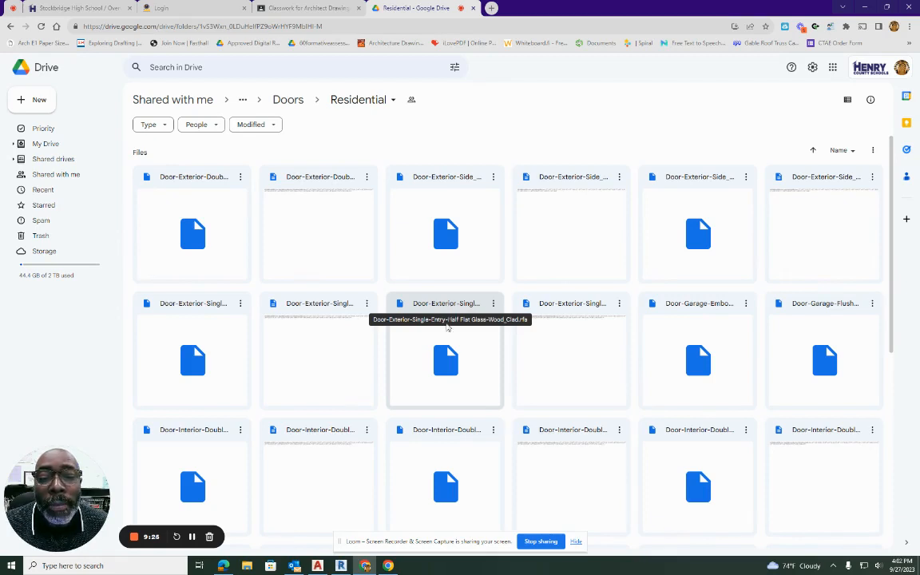
# Download the family file Door-Exterior-Single-Entry-Half Flat Glass-Wood_Clad.rfa from the Residential folder.
pyautogui.click(448, 355)
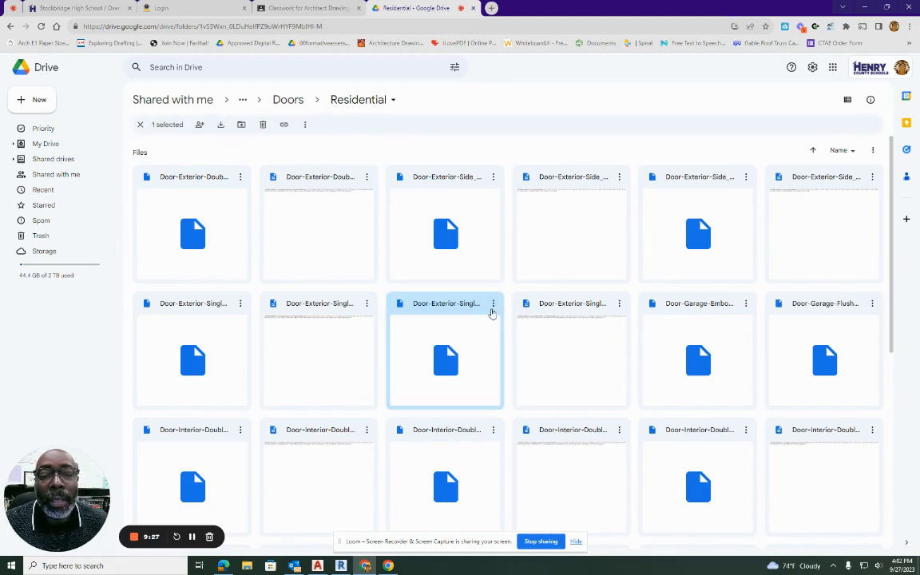
pyautogui.click(492, 306)
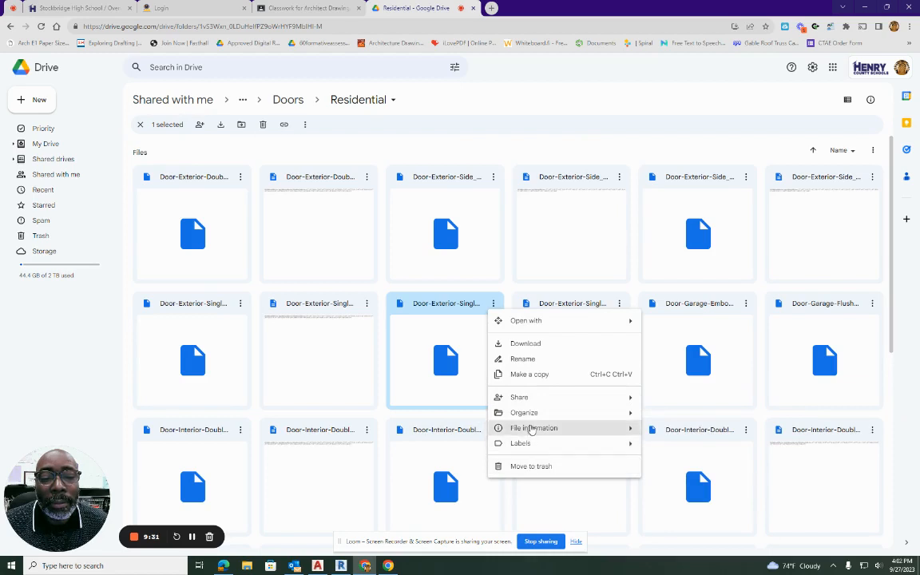
pyautogui.click(534, 342)
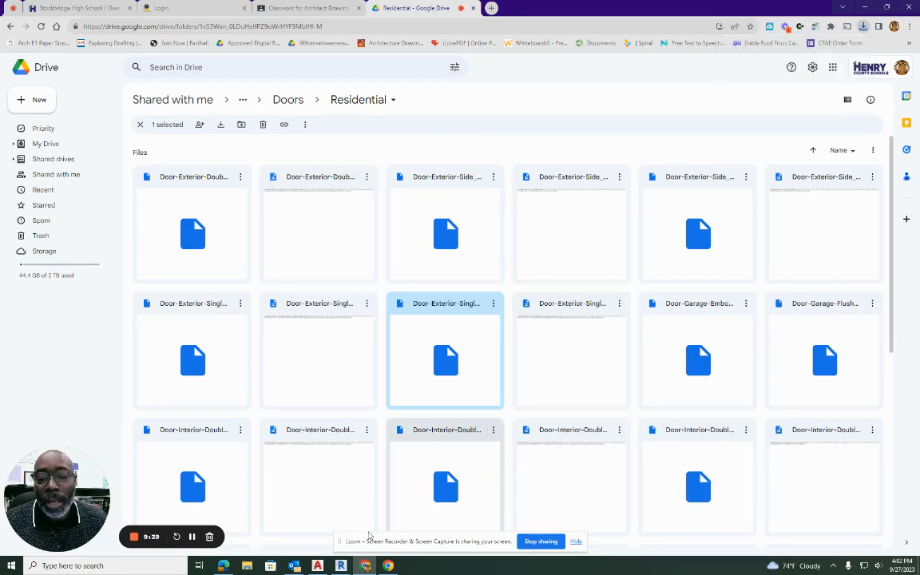
# Open the Downloads folder in File Explorer and try to load the downloaded half flat glass exterior door family into the Revit project.
pyautogui.click(341, 566)
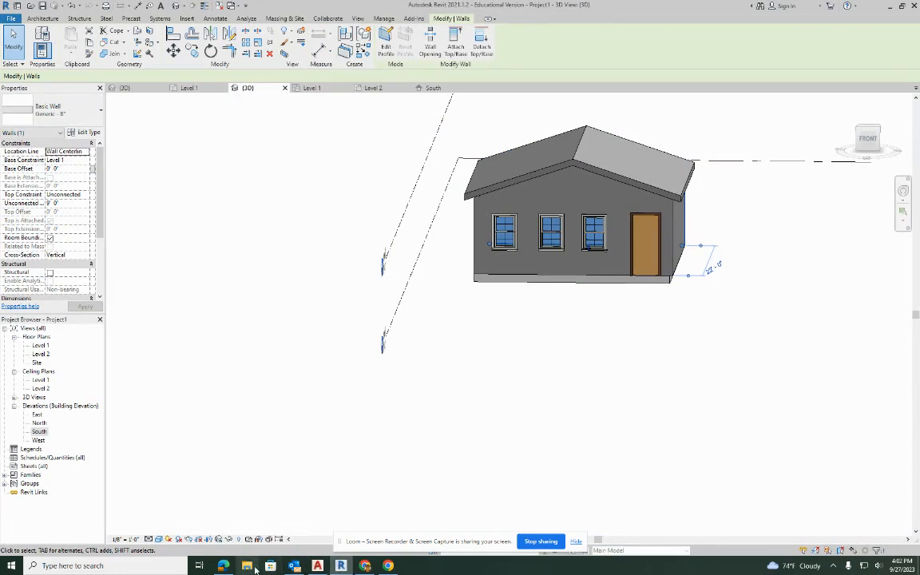
pyautogui.click(248, 567)
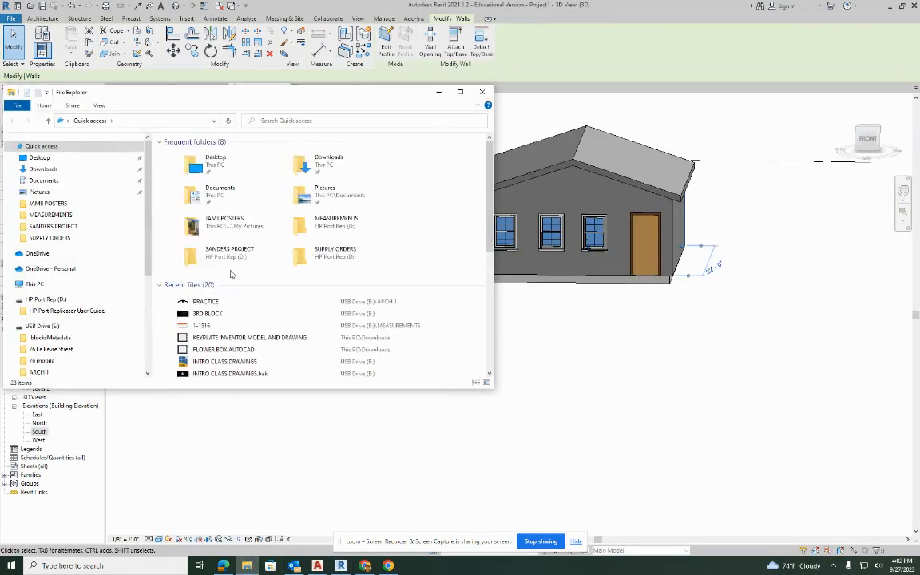
pyautogui.click(334, 170)
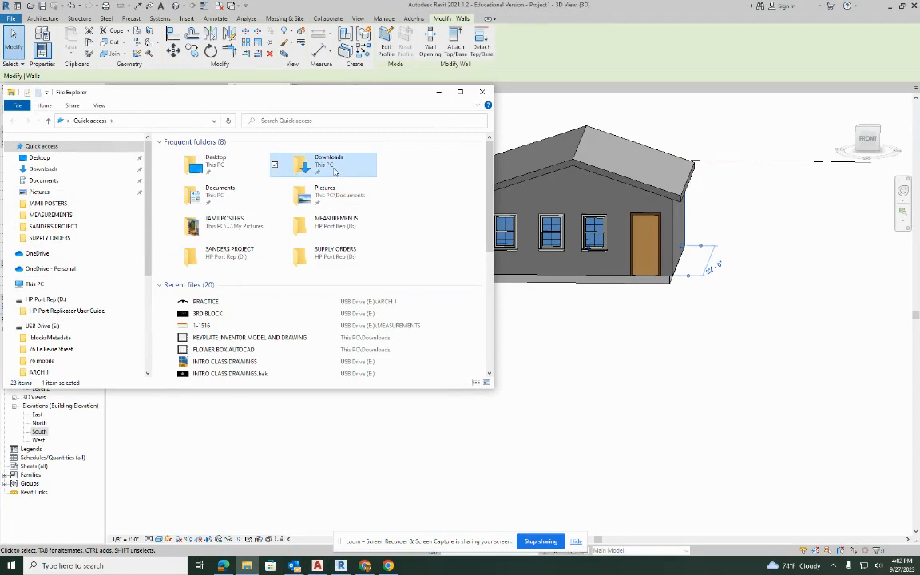
pyautogui.doubleClick(334, 170)
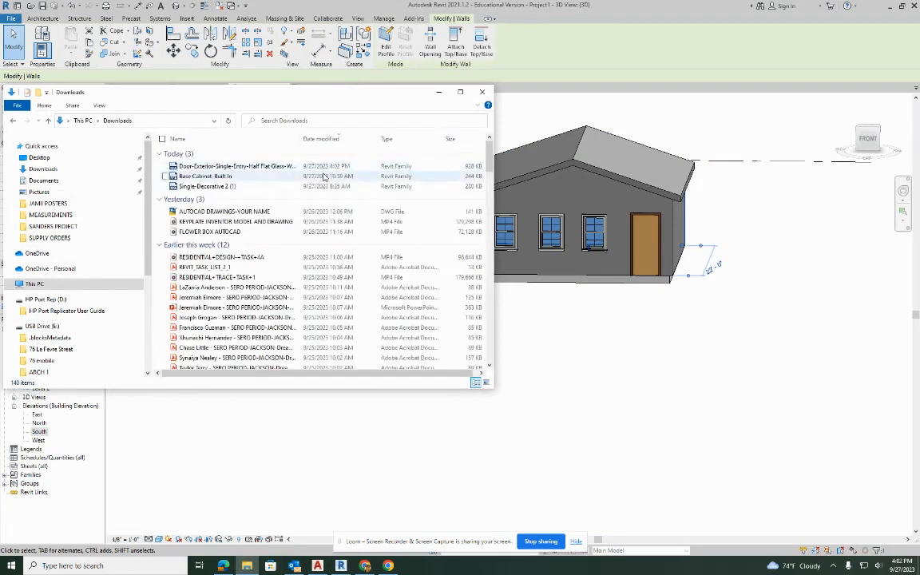
pyautogui.click(232, 166)
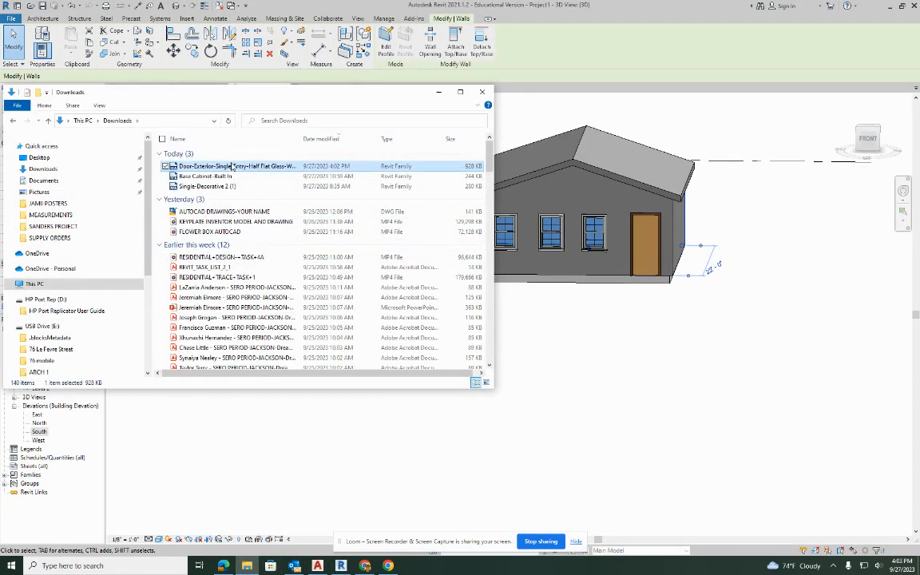
pyautogui.moveTo(232, 166); pyautogui.dragTo(684, 372)
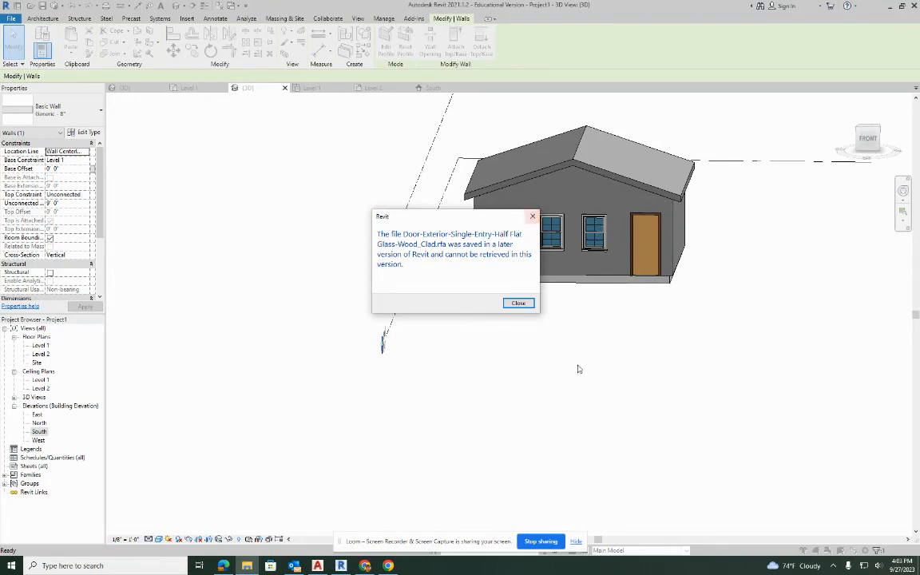
pyautogui.click(532, 217)
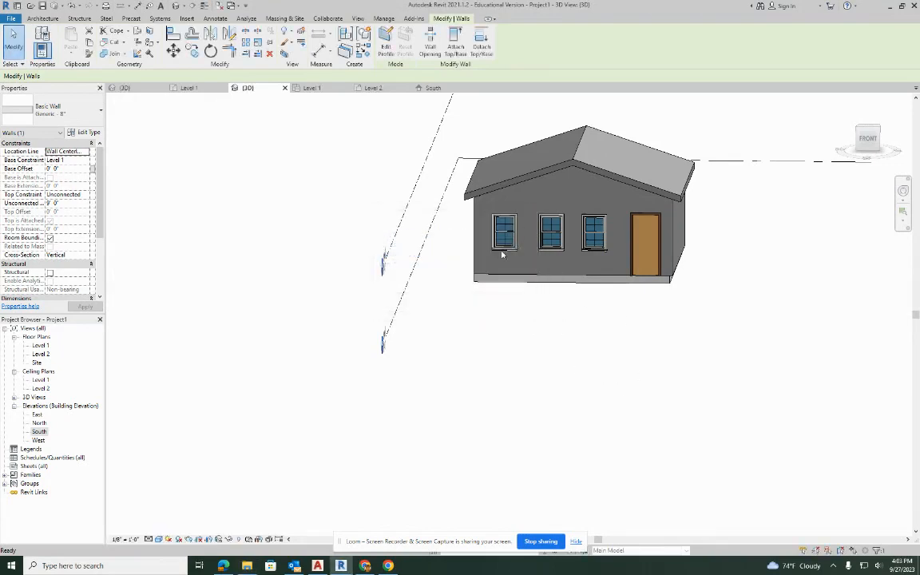
pyautogui.click(402, 421)
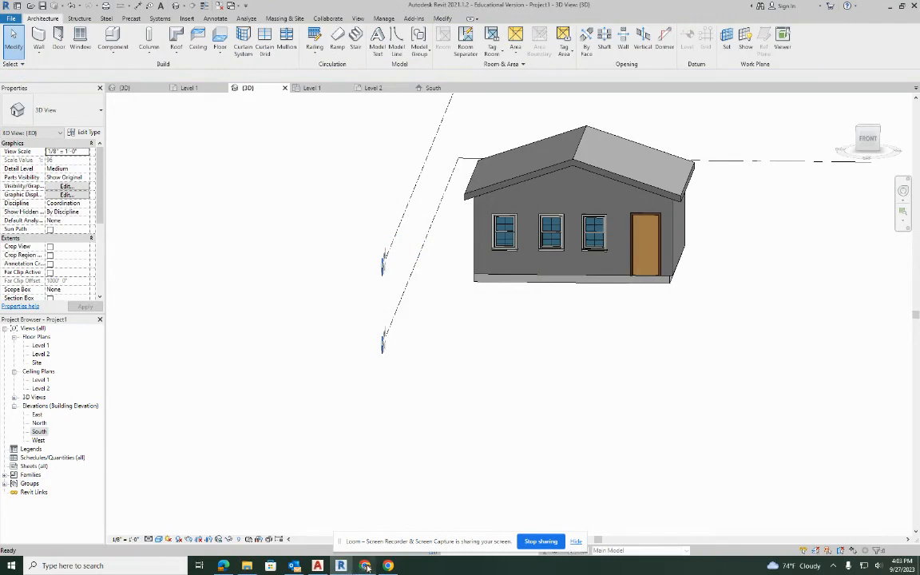
# Switch to Google Drive in Chrome, return to the NEW REVIT 2024 LIBRARY folder and open its Doors folder.
pyautogui.click(365, 566)
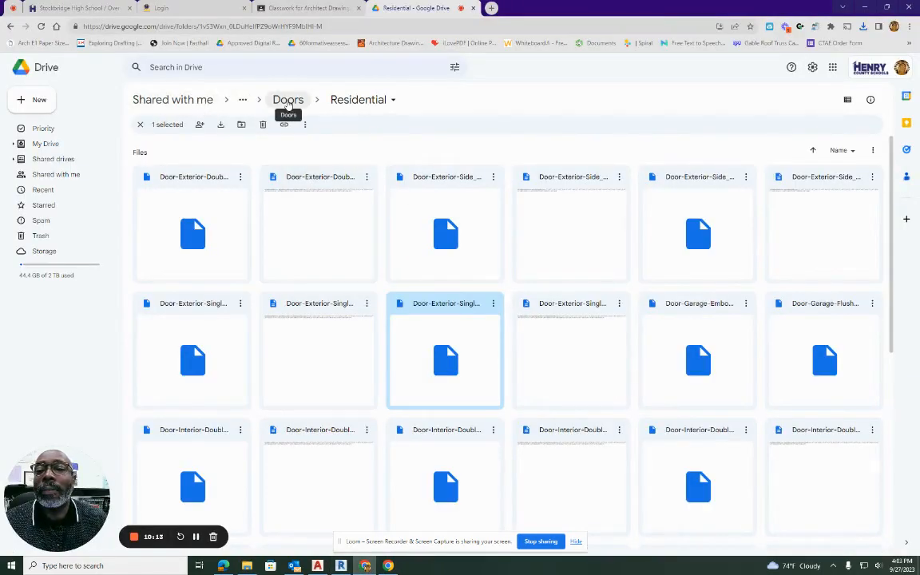
pyautogui.click(288, 102)
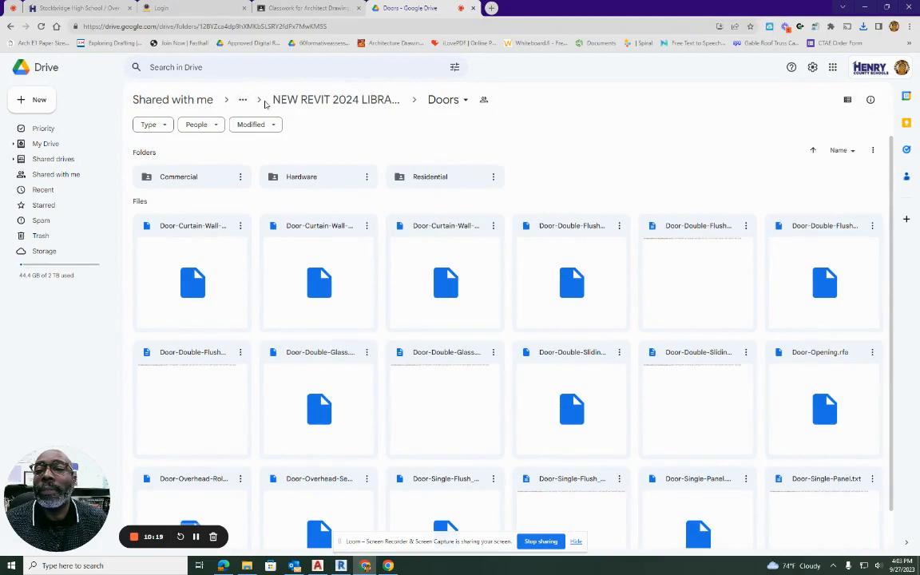
pyautogui.click(276, 100)
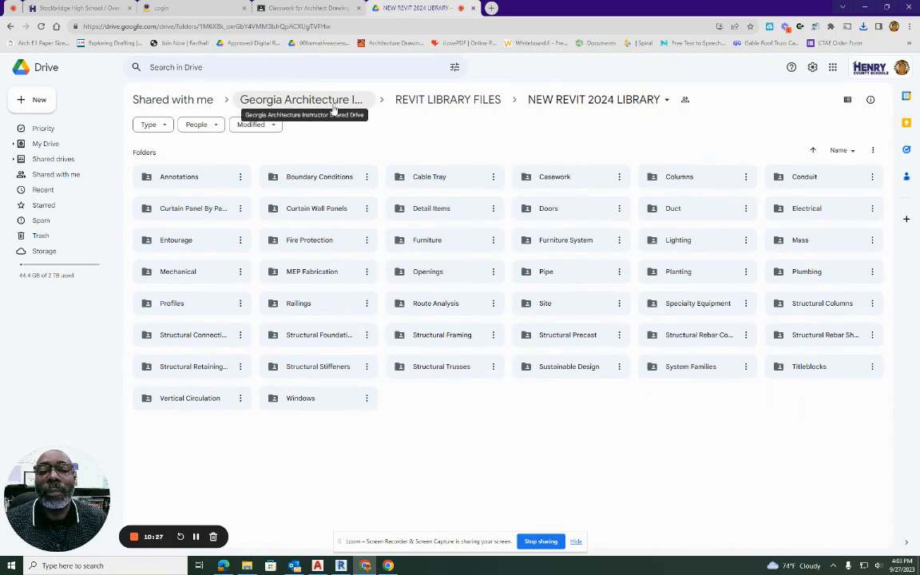
pyautogui.click(551, 214)
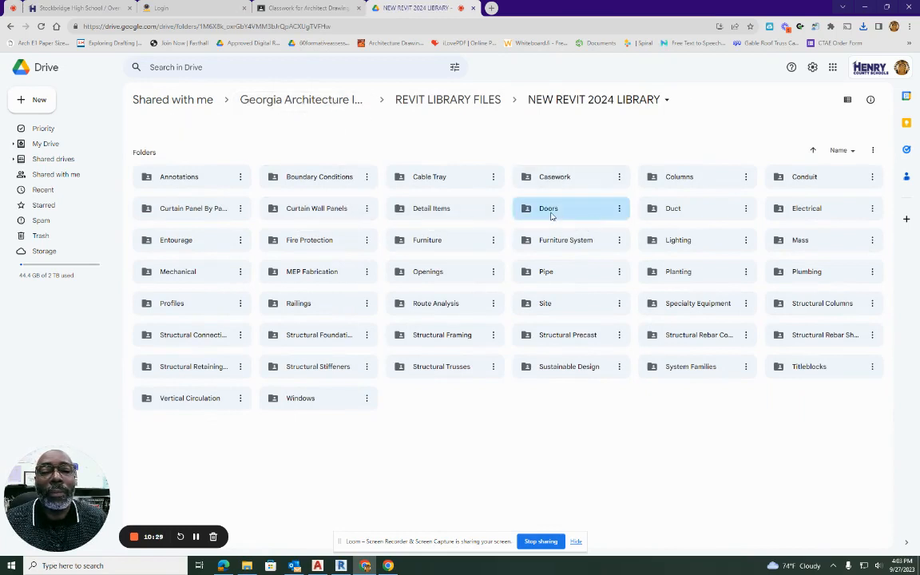
pyautogui.doubleClick(551, 214)
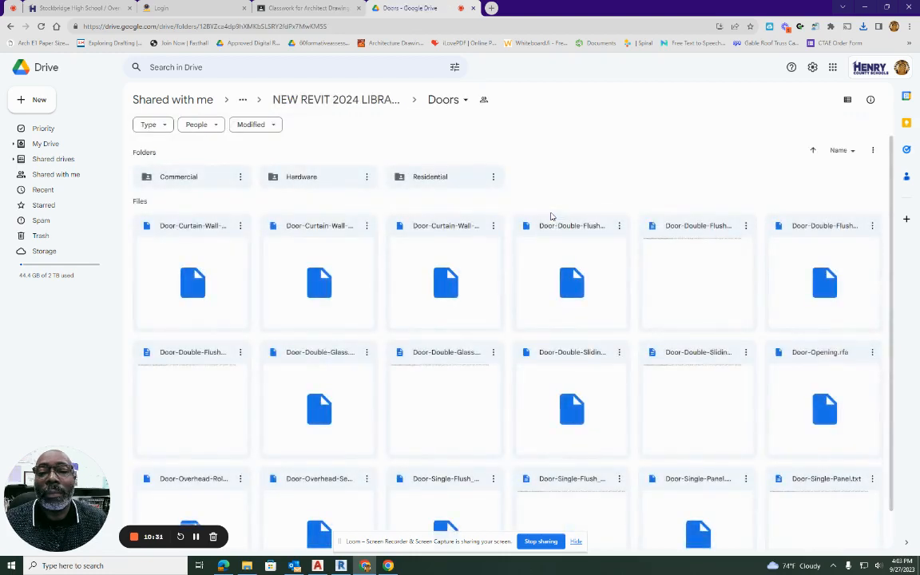
# Download the file Door-Double-Glass.txt from the Doors folder.
pyautogui.scroll(-1, 524, 386)
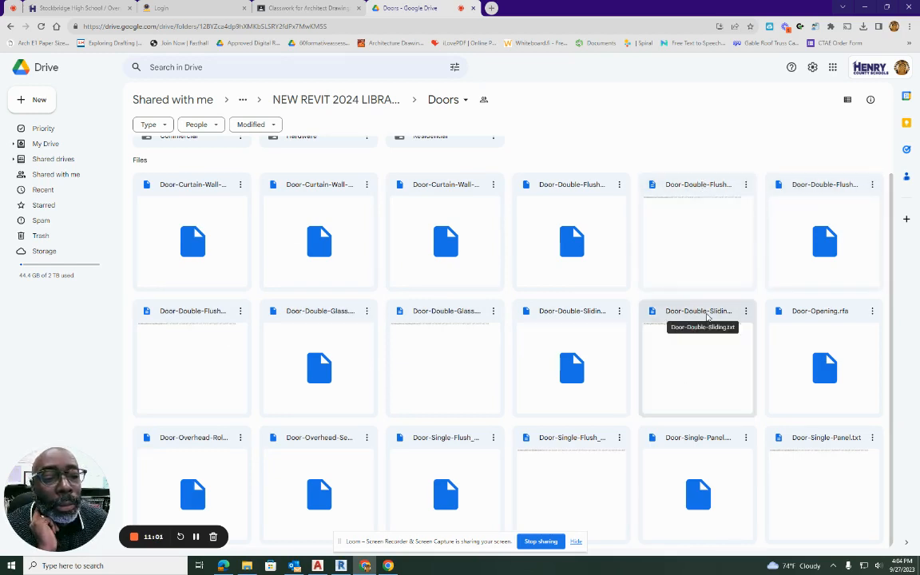
pyautogui.click(417, 319)
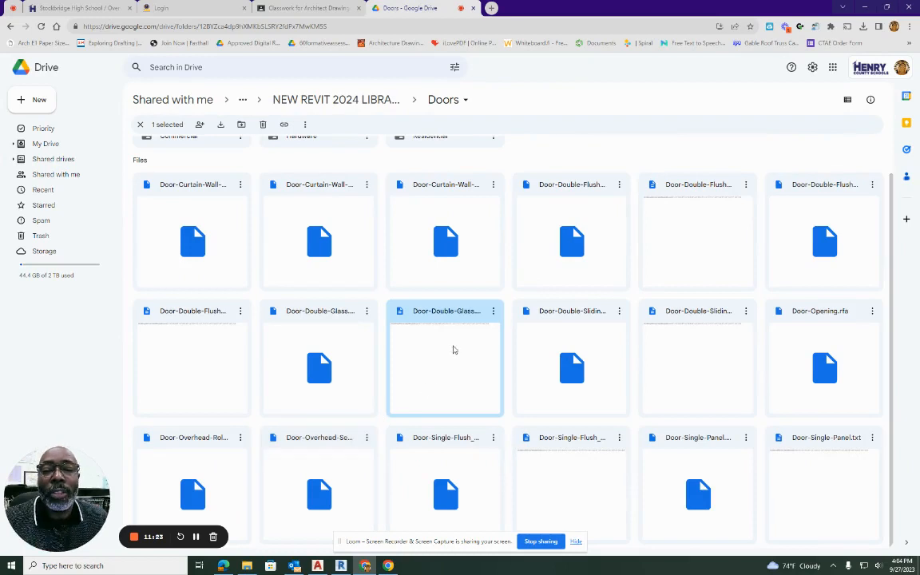
pyautogui.click(494, 312)
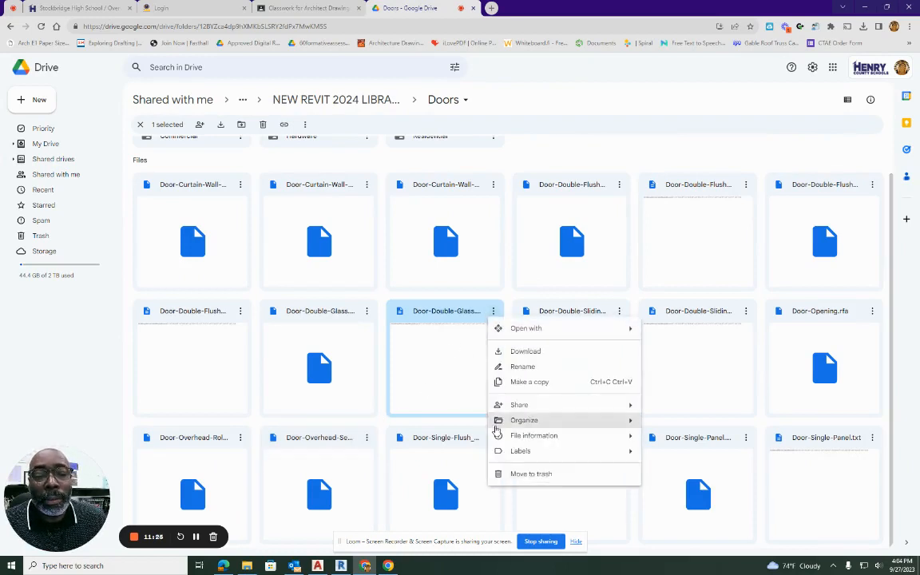
pyautogui.click(521, 364)
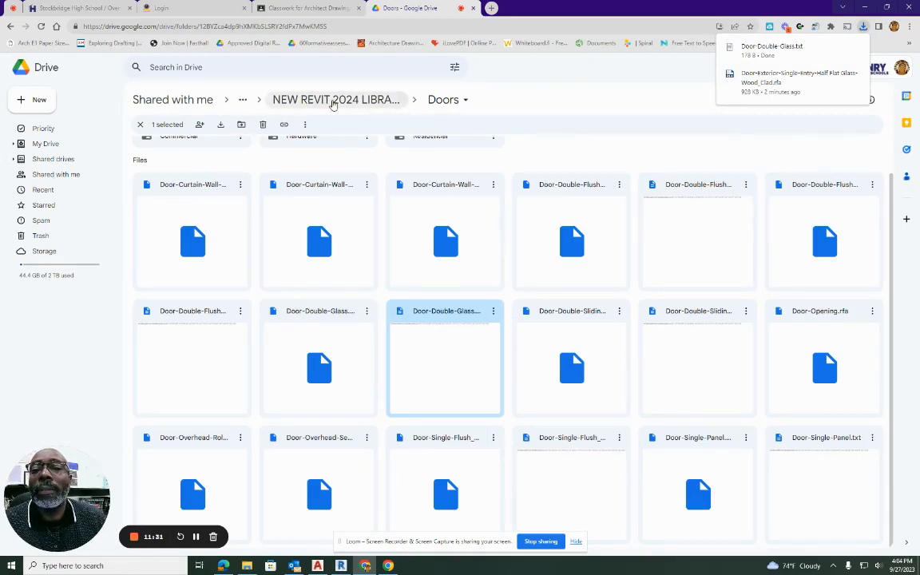
# Go up to the REVIT LIBRARY FILES folder and open the Doors folder inside it.
pyautogui.click(242, 102)
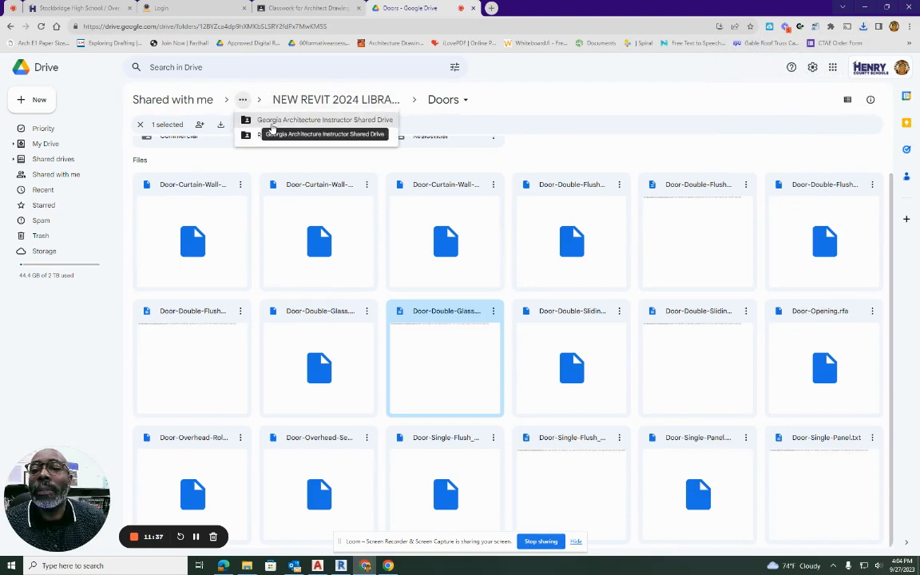
pyautogui.click(276, 135)
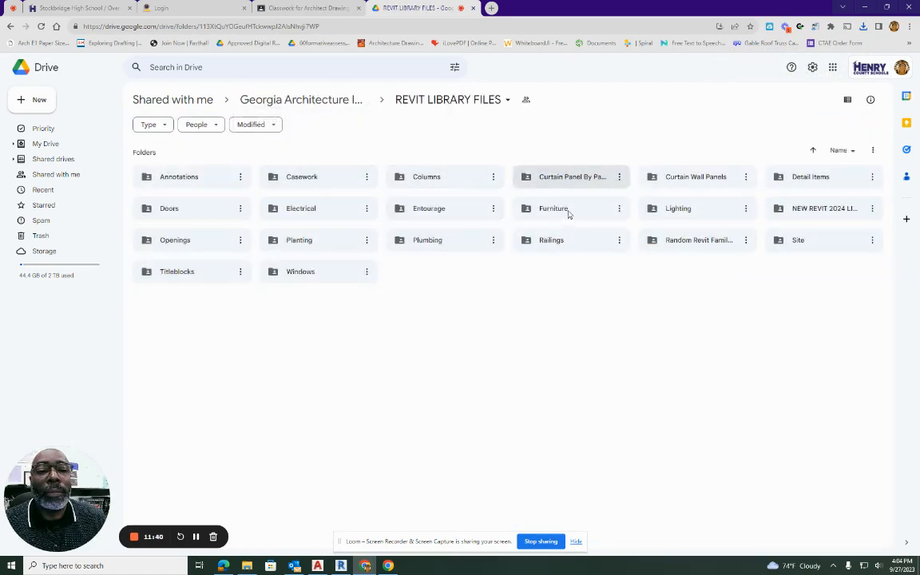
pyautogui.click(187, 213)
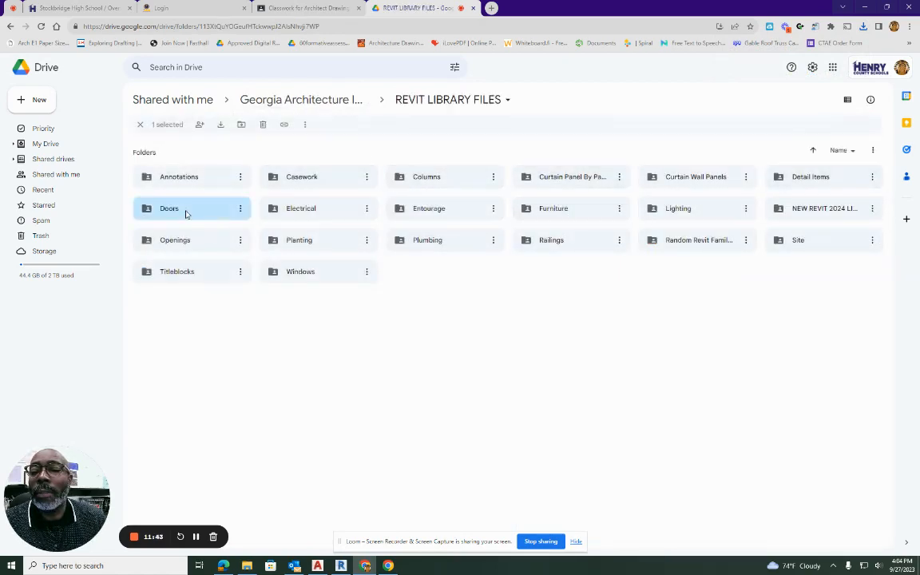
pyautogui.doubleClick(186, 213)
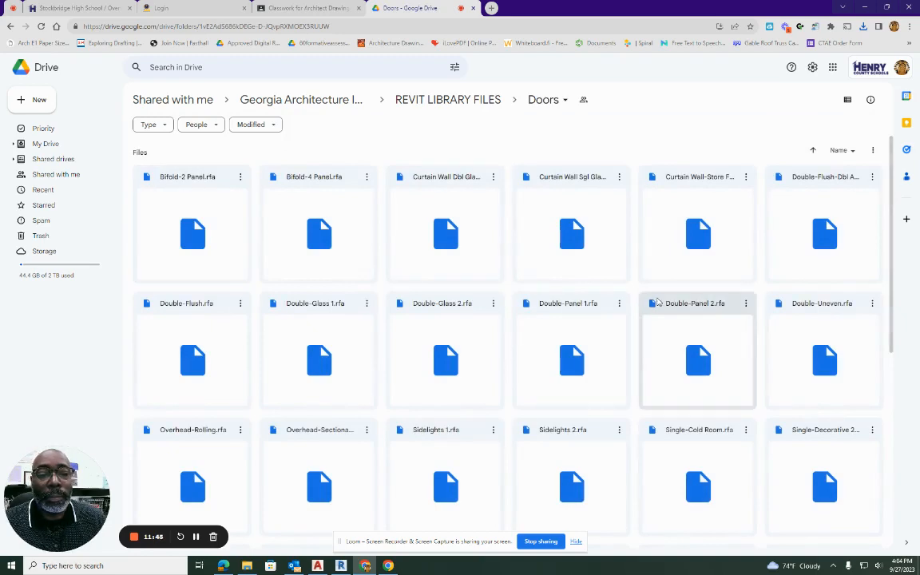
# Find the Single-Decorative 2 door family among the files in the Doors folder and download it.
pyautogui.scroll(-3, 658, 302)
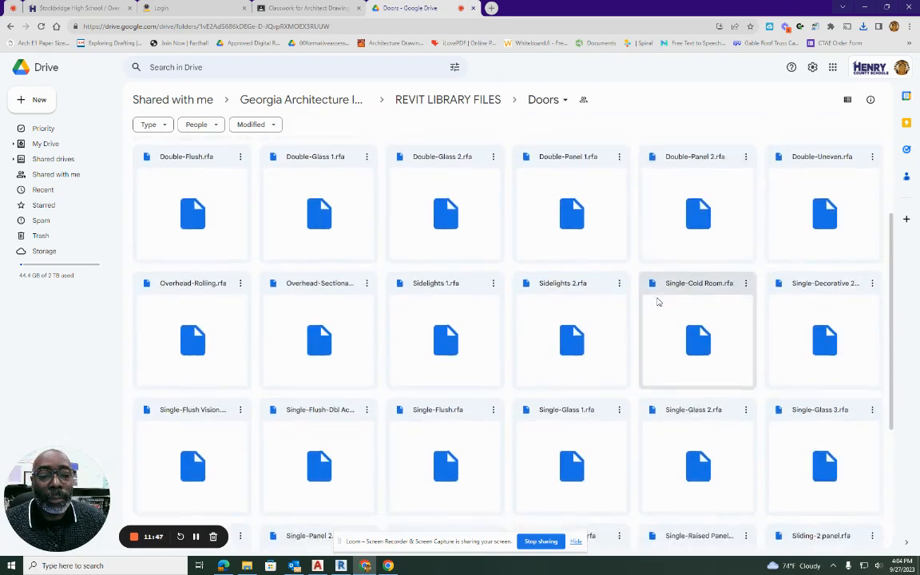
pyautogui.scroll(-1, 657, 301)
pyautogui.scroll(-4, 659, 301)
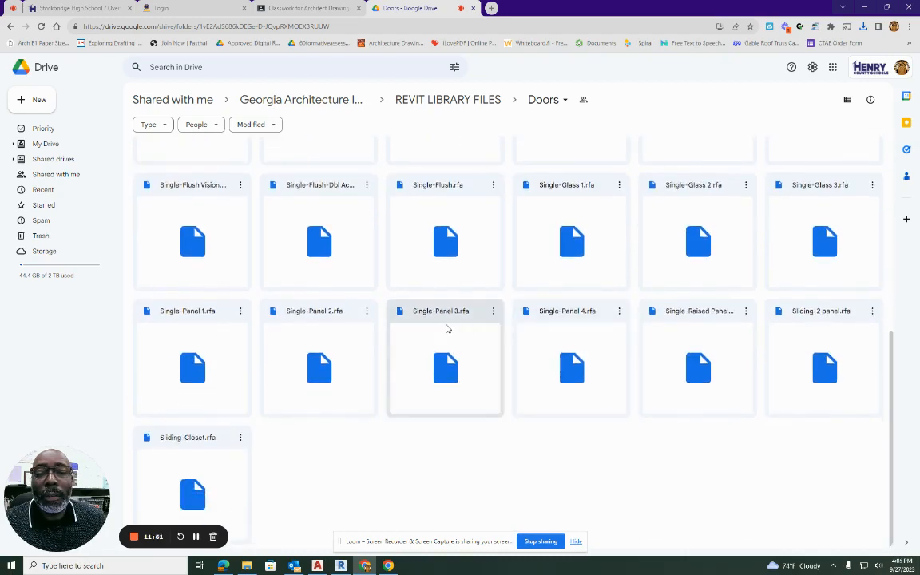
pyautogui.scroll(3, 715, 249)
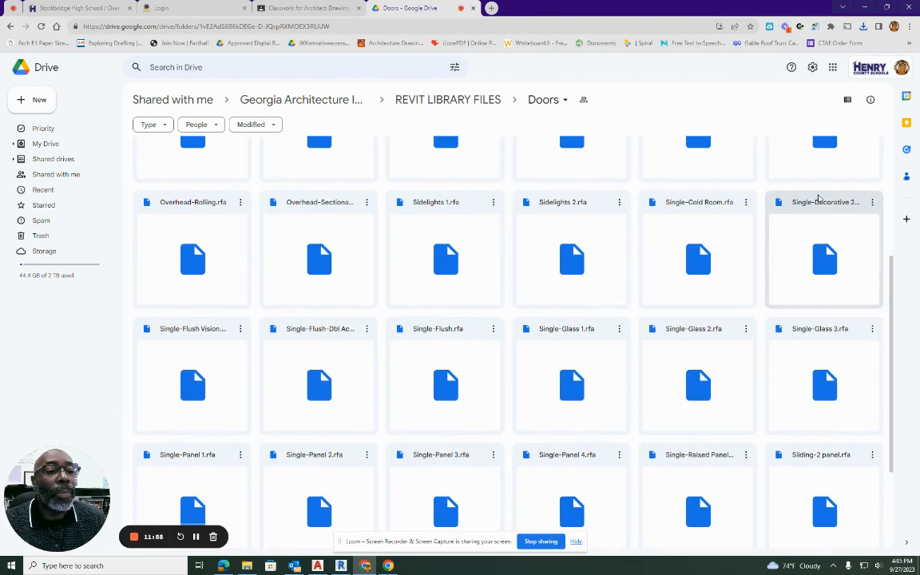
pyautogui.click(820, 199)
pyautogui.click(872, 202)
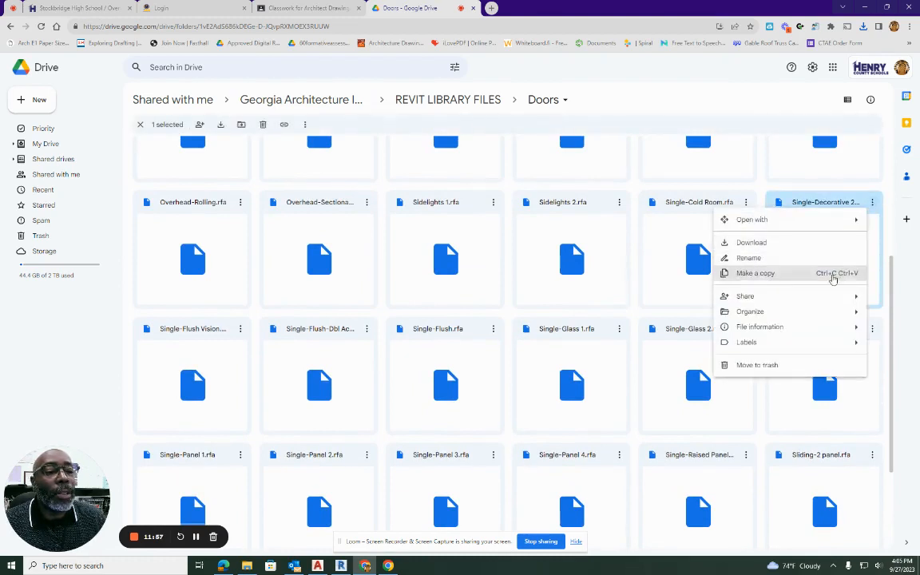
pyautogui.click(753, 242)
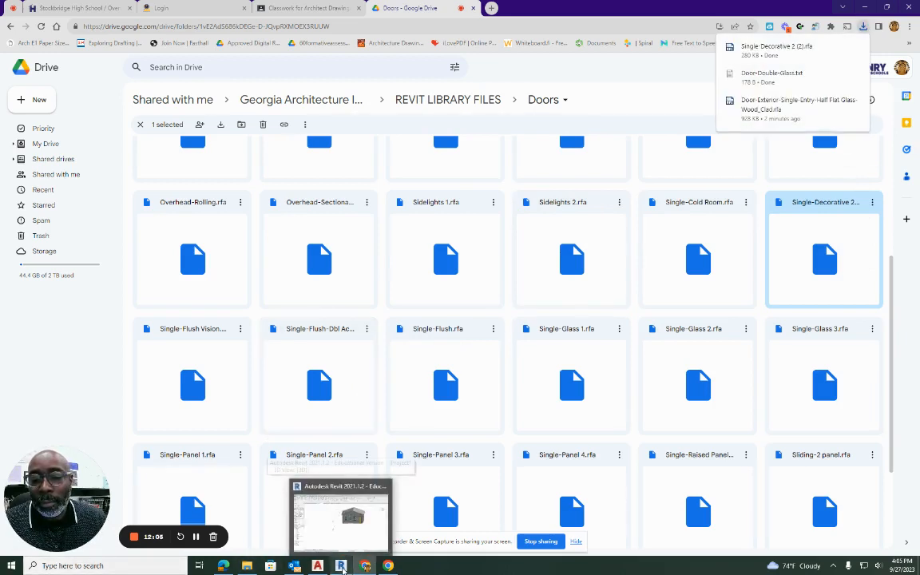
# Switch to Revit and load the Single-Decorative 2 (1) door family into the project from the Downloads folder in File Explorer.
pyautogui.click(341, 566)
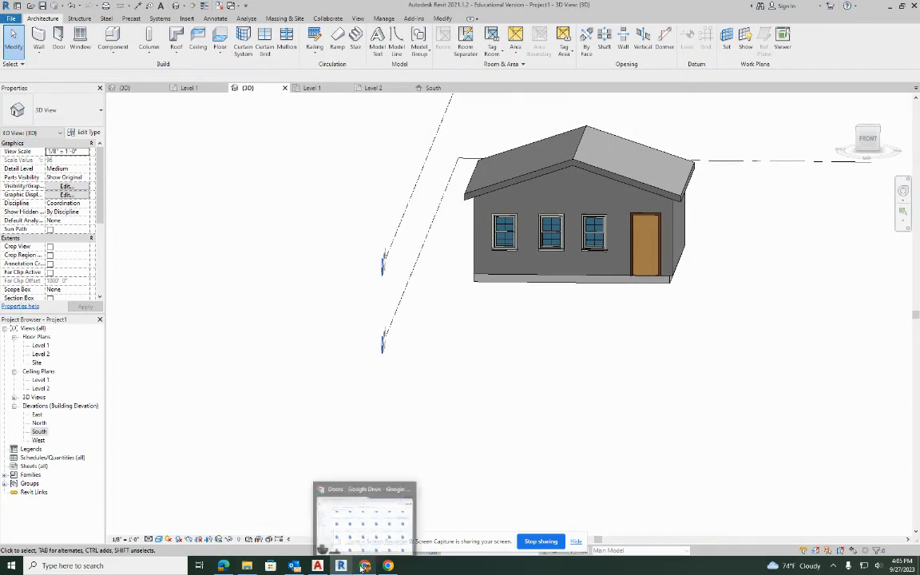
pyautogui.click(247, 565)
pyautogui.click(214, 167)
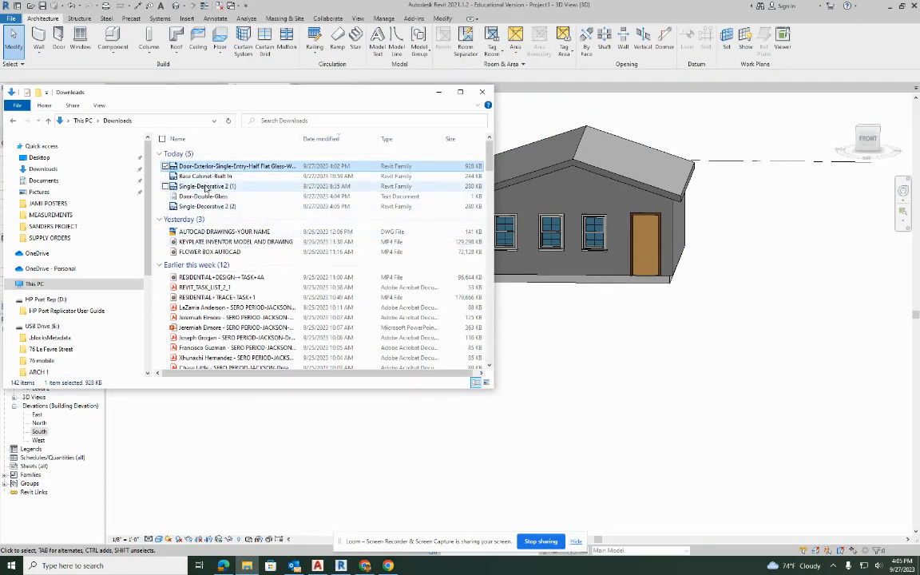
pyautogui.click(206, 186)
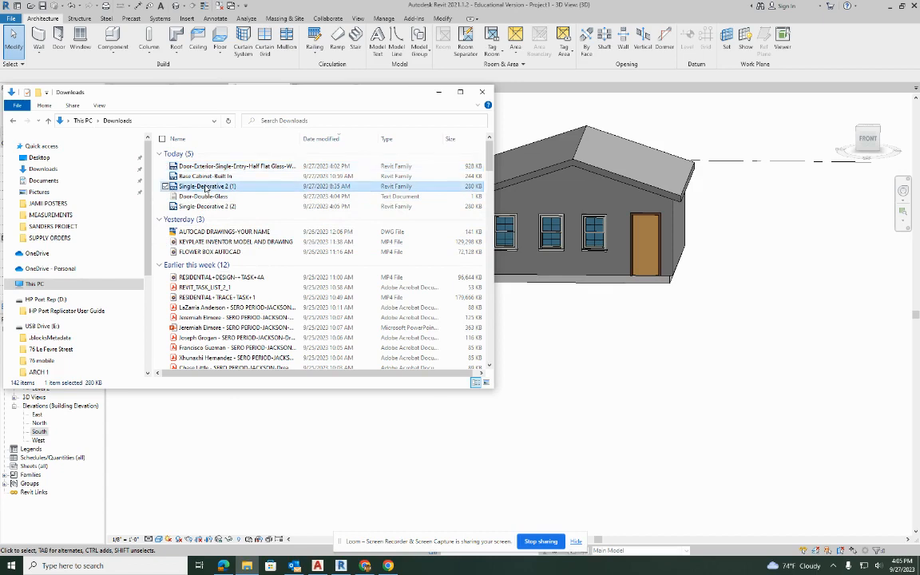
pyautogui.moveTo(206, 187); pyautogui.dragTo(622, 335)
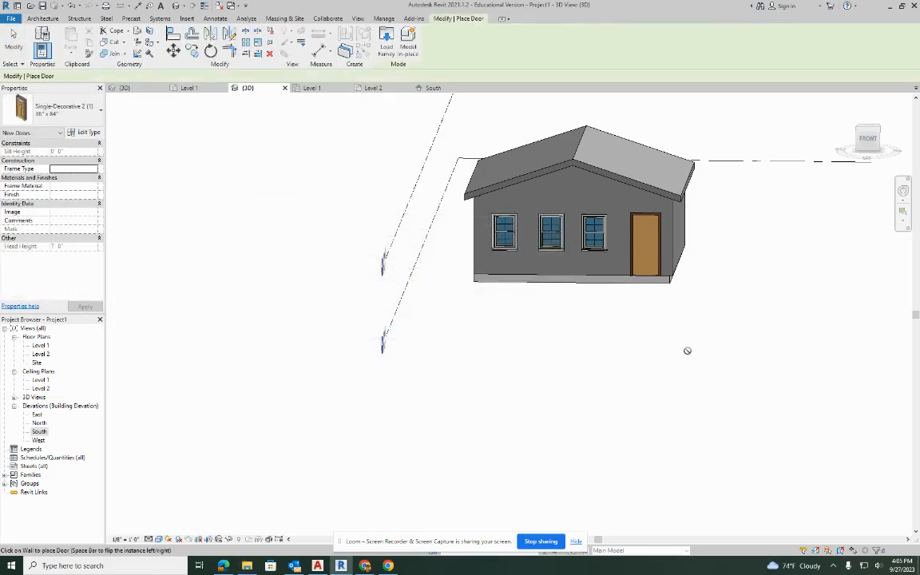
# Place a 36" x 84" Single-Decorative 2 (1) door in the building's right side wall and end door placement.
pyautogui.keyDown('shift'); pyautogui.moveTo(744, 319); pyautogui.dragTo(605, 306, button='middle'); pyautogui.keyUp('shift')
pyautogui.click(589, 256)
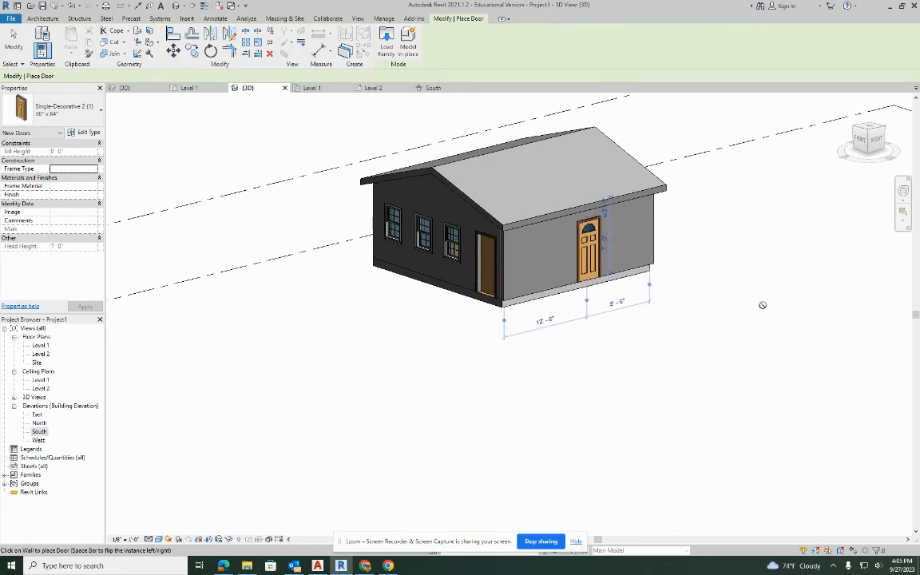
pyautogui.press('Escape')
pyautogui.press('Escape')
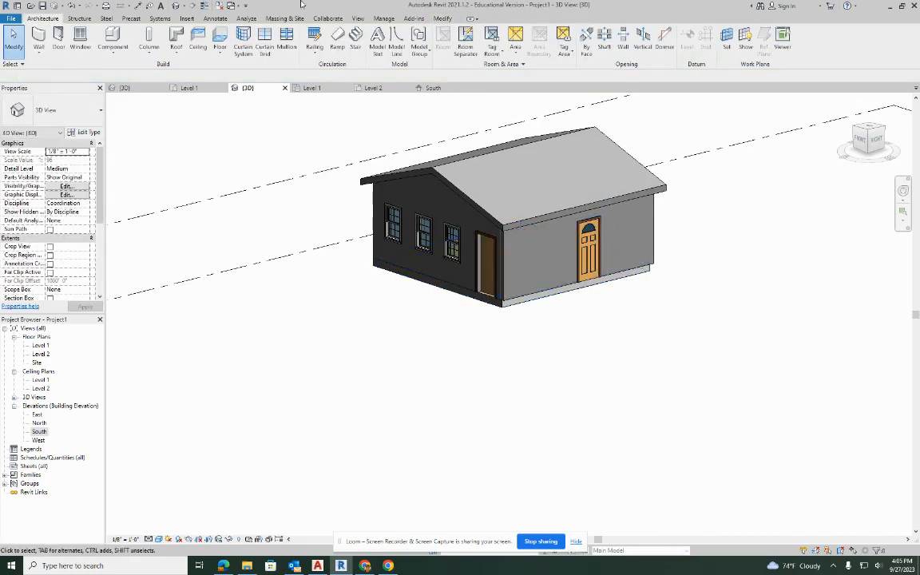
# Use Match Type to apply the side wall's decorative door type to the flush door in the front wall.
pyautogui.click(439, 19)
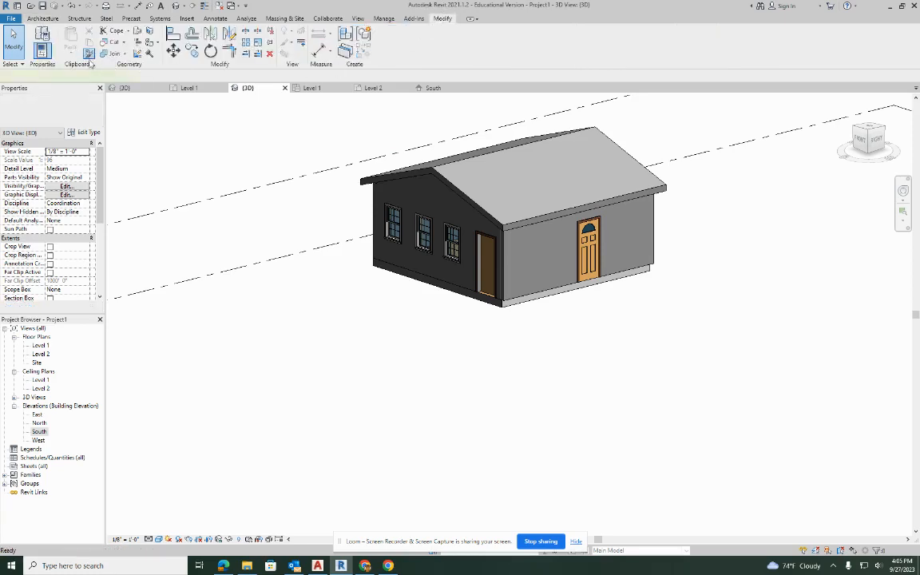
pyautogui.click(88, 53)
pyautogui.click(585, 242)
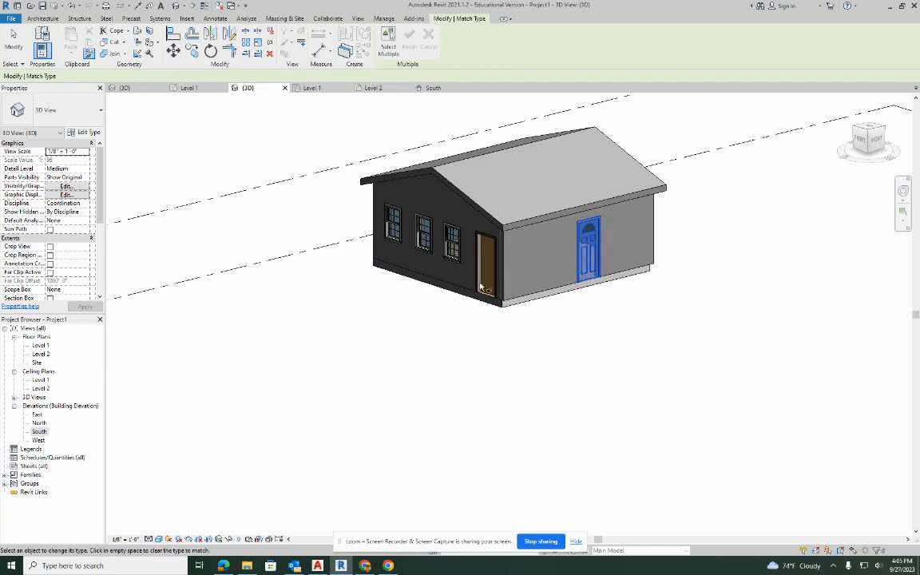
pyautogui.click(485, 267)
pyautogui.click(588, 249)
pyautogui.press('Escape')
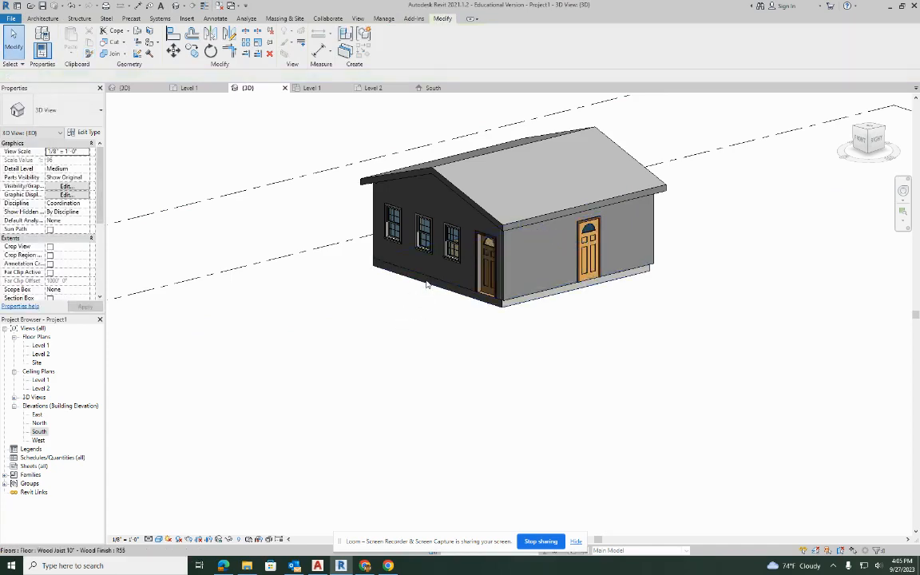
# Undo the type match and set the front door's type to Single-Decorative 2 (1), 36" x 84".
pyautogui.click(482, 247)
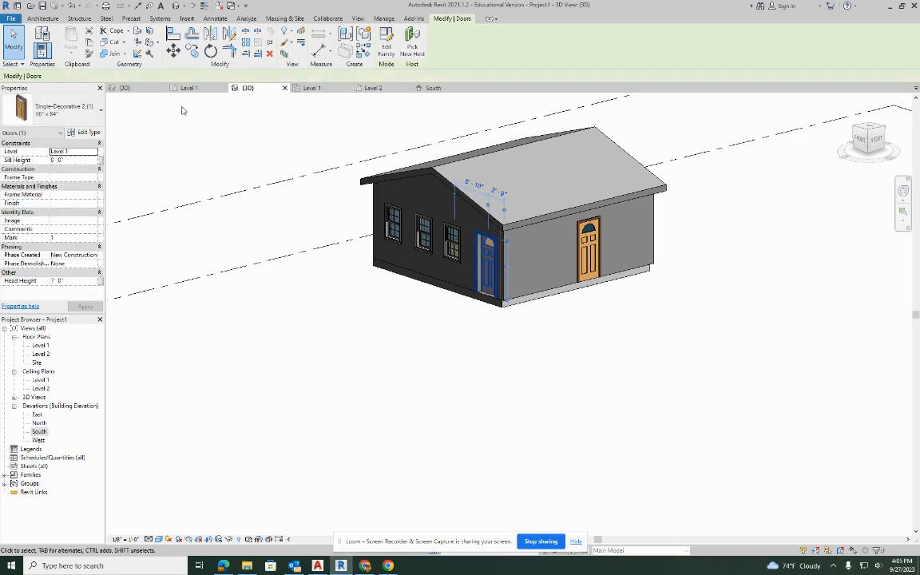
pyautogui.click(71, 6)
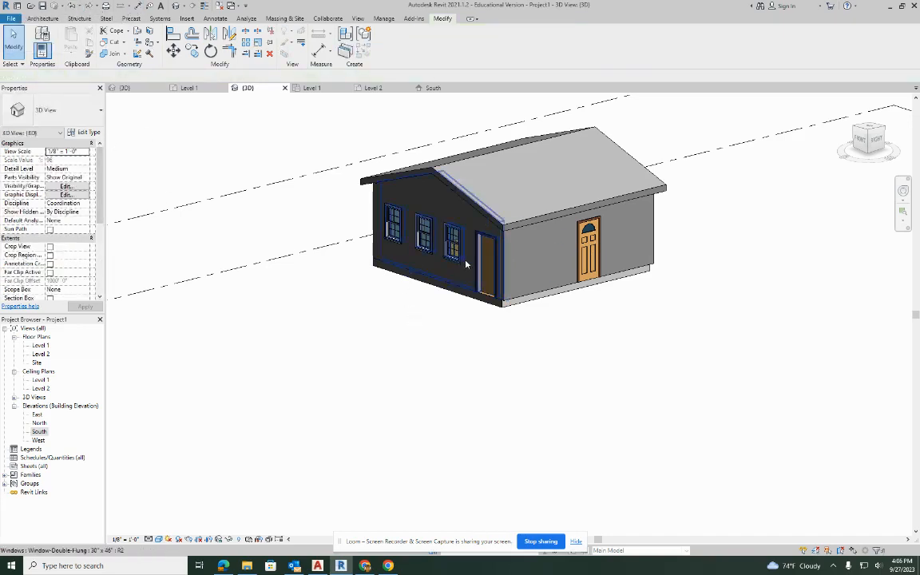
pyautogui.click(485, 258)
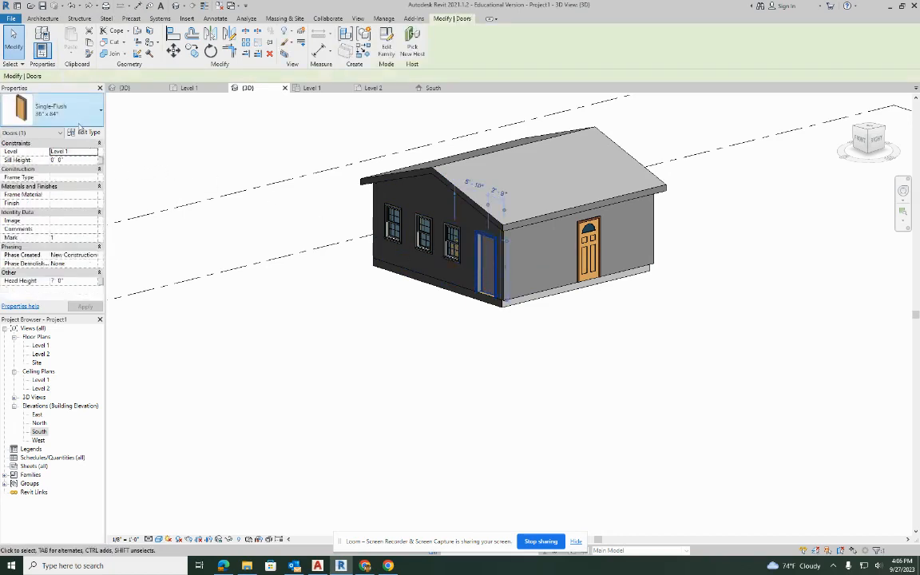
pyautogui.click(60, 112)
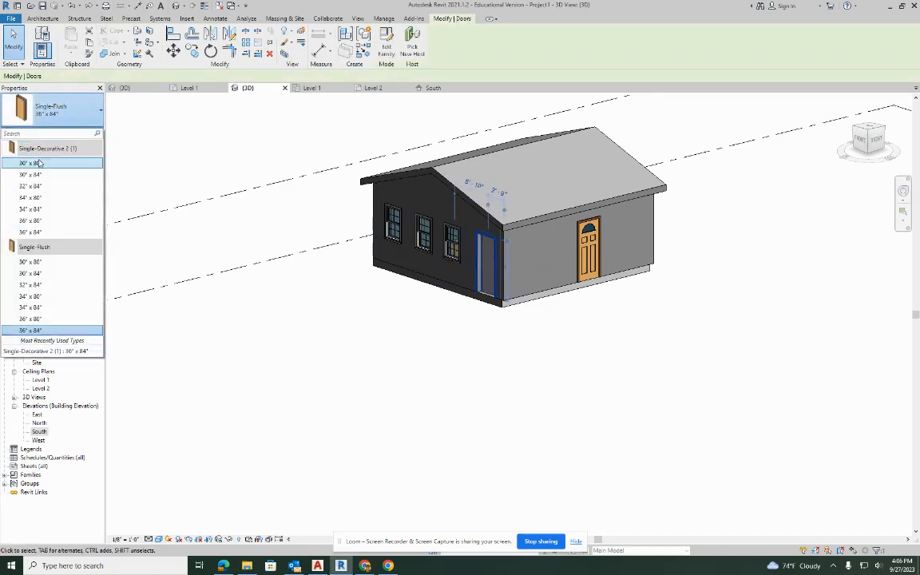
pyautogui.click(46, 233)
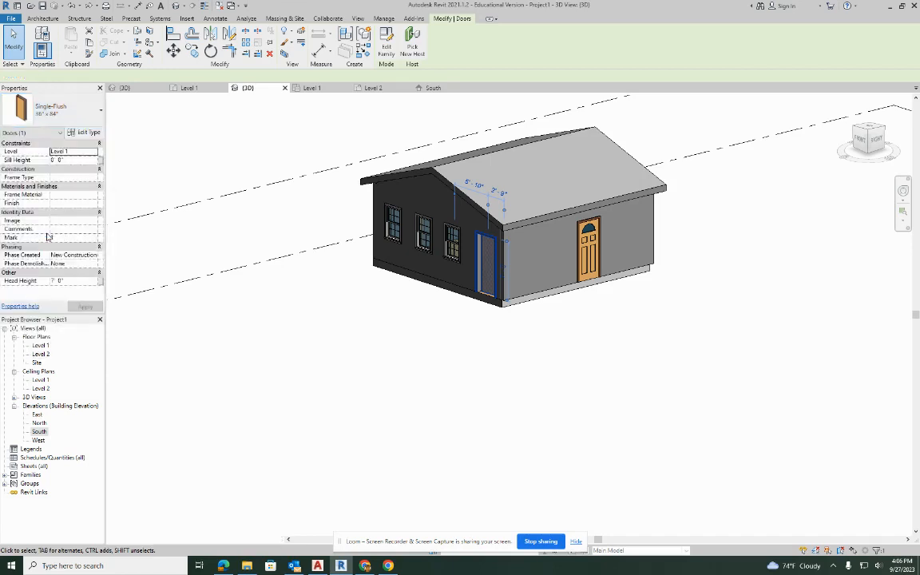
pyautogui.click(458, 388)
# Delete the decorative door from the building's right side wall.
pyautogui.click(593, 240)
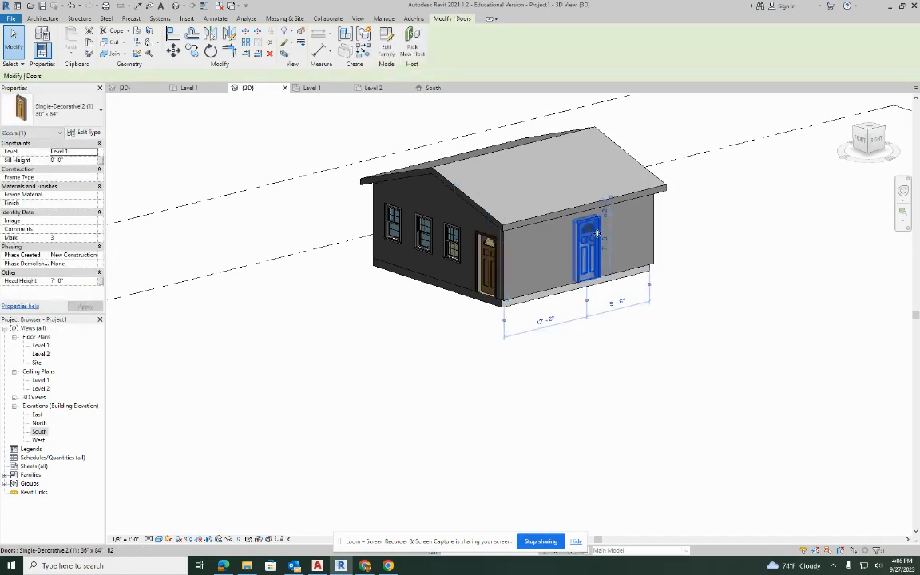
pyautogui.press('Delete')
# Change the flush door in the building's rear wall to Single-Decorative 2 (1), 36" x 84".
pyautogui.keyDown('shift'); pyautogui.moveTo(761, 254); pyautogui.dragTo(530, 213, button='middle'); pyautogui.keyUp('shift')
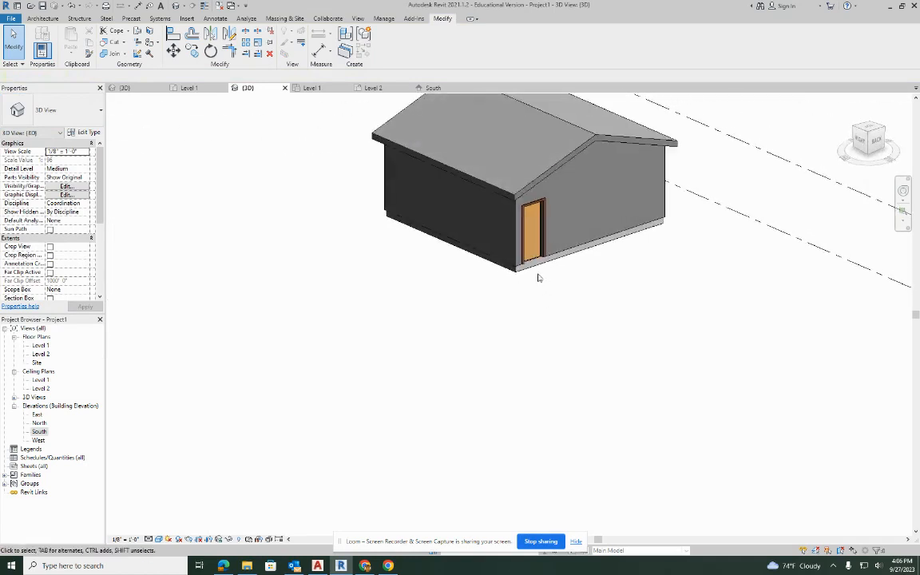
pyautogui.click(533, 213)
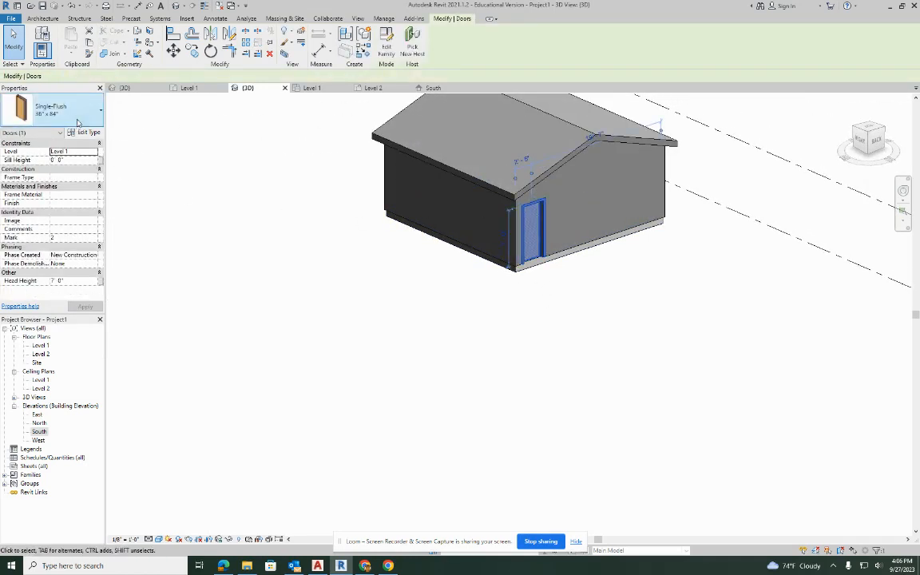
pyautogui.click(70, 110)
pyautogui.click(35, 232)
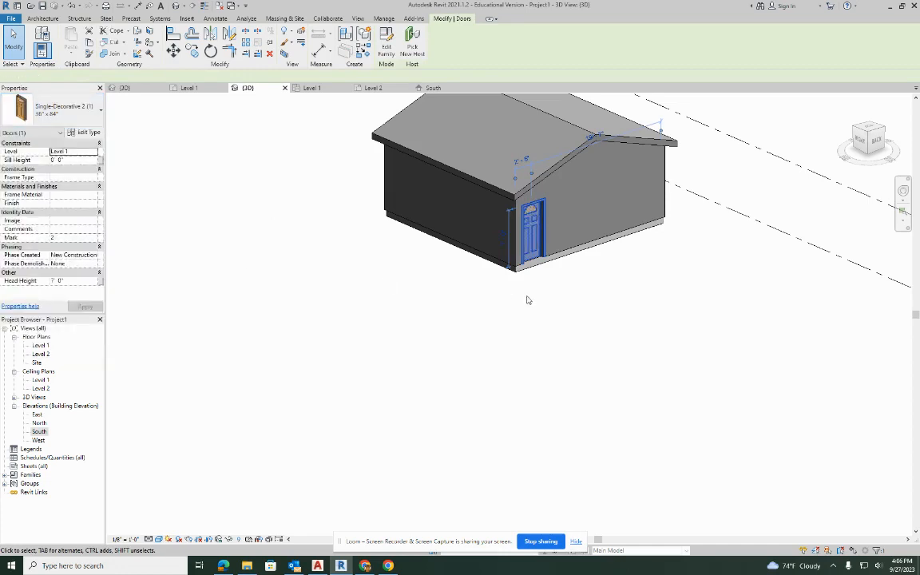
pyautogui.click(559, 284)
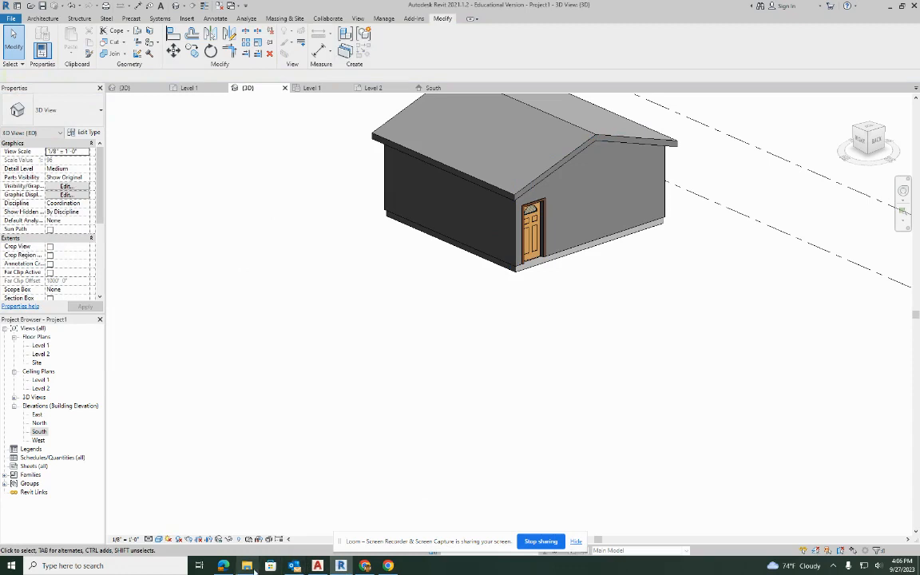
# Switch to the shared Google Drive library, look over the Doors folder, and open the Windows folder in REVIT LIBRARY FILES.
pyautogui.click(249, 567)
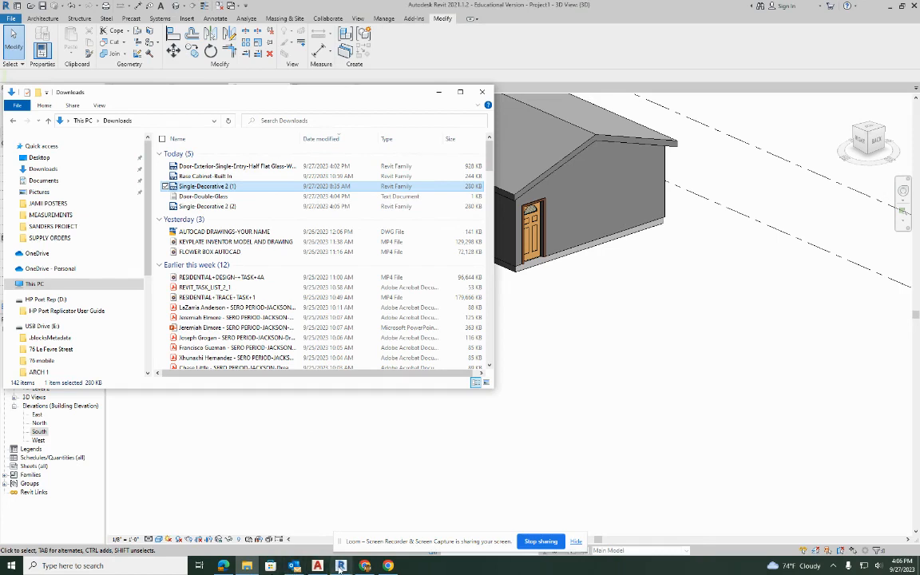
pyautogui.click(365, 565)
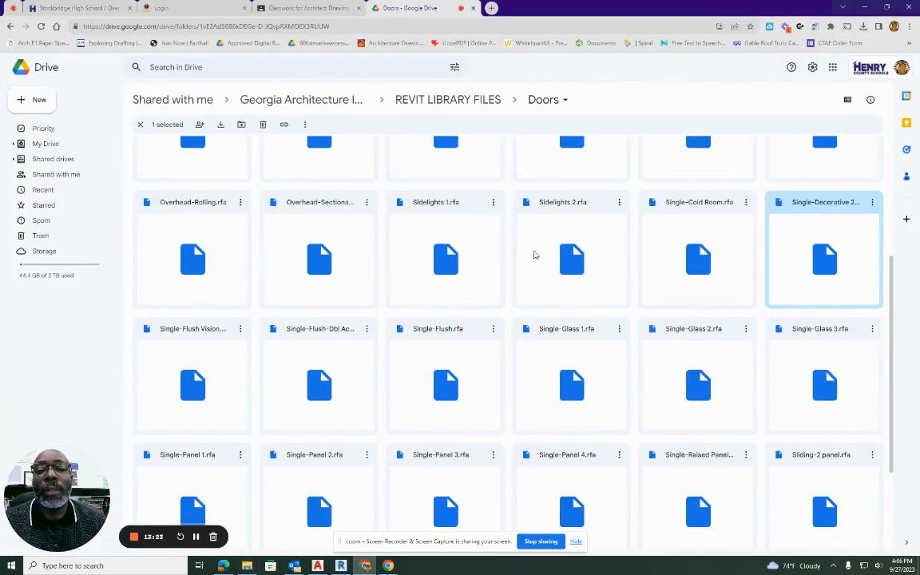
pyautogui.scroll(-3, 559, 263)
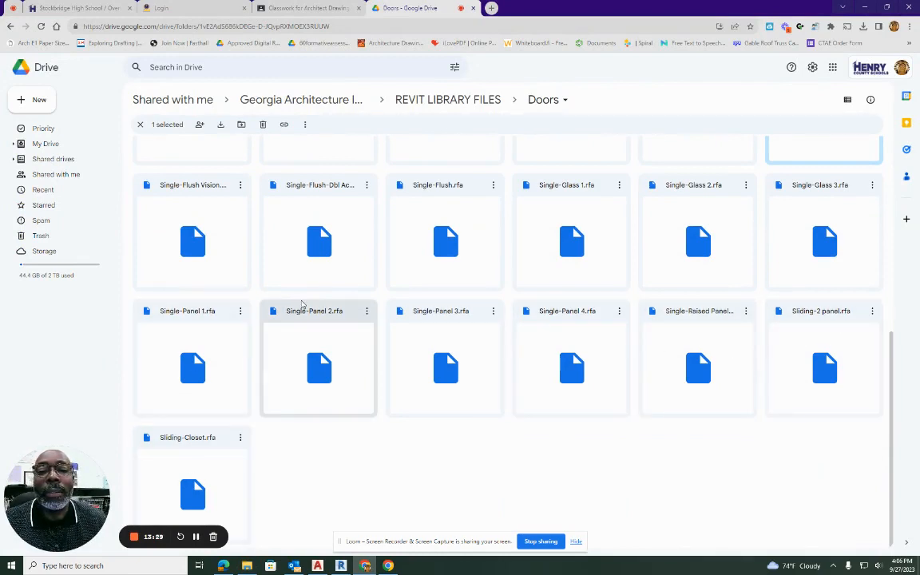
pyautogui.scroll(1, 302, 304)
pyautogui.scroll(5, 302, 304)
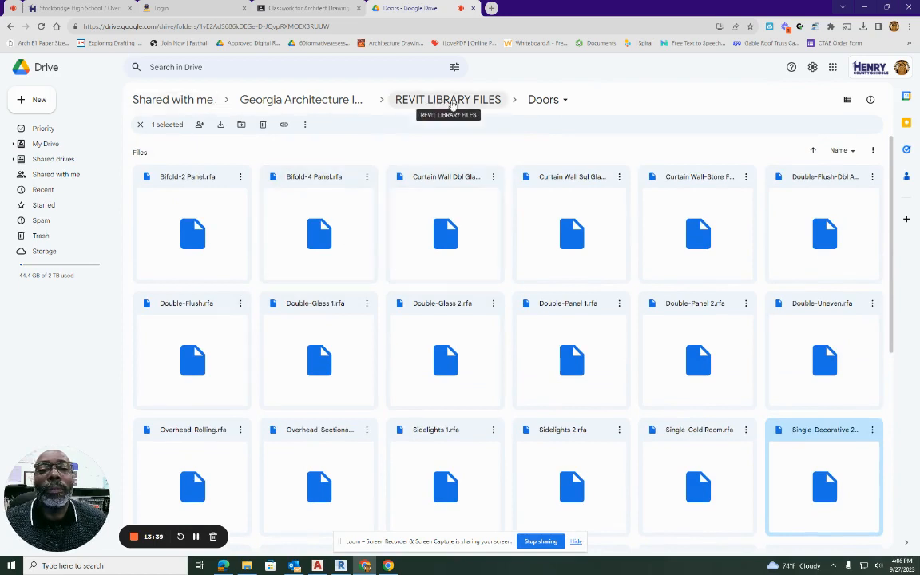
pyautogui.click(436, 100)
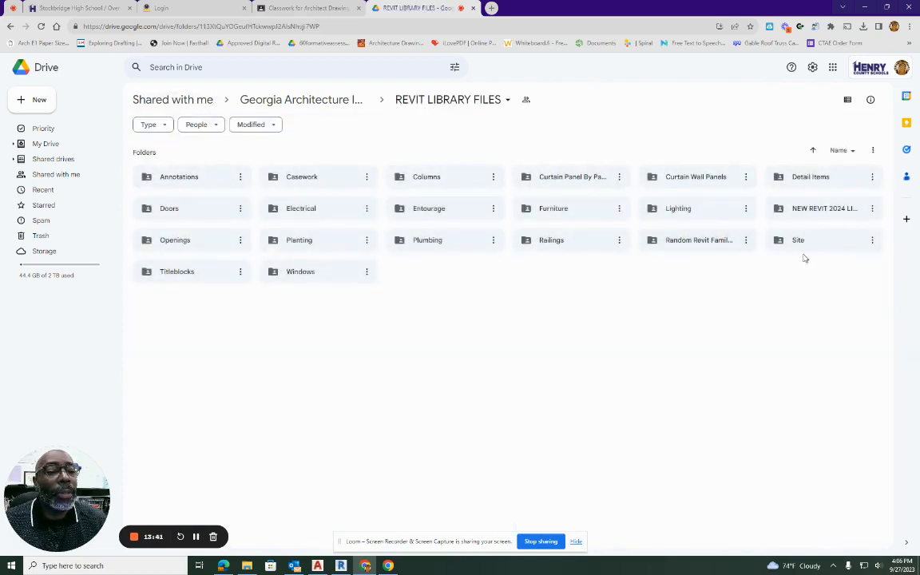
pyautogui.doubleClick(299, 274)
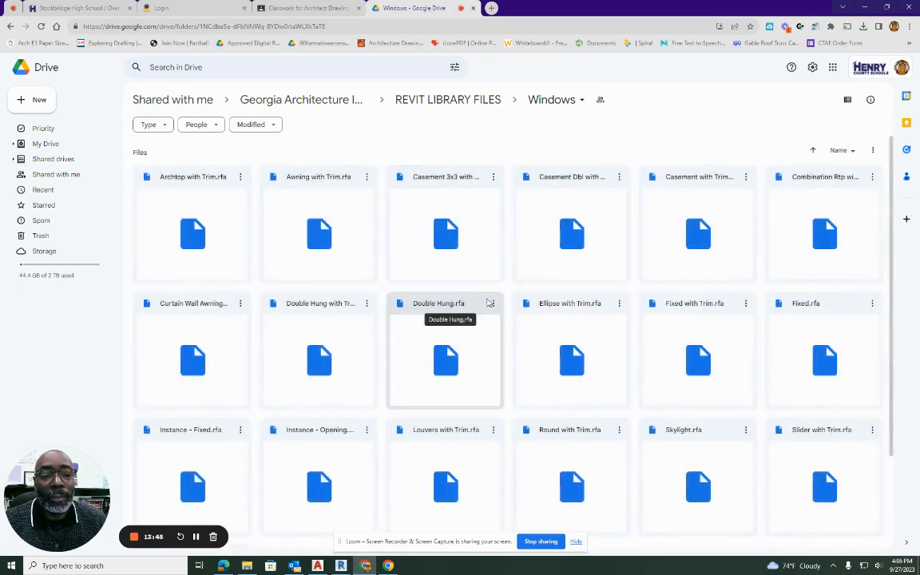
# Download the Louvers with Trim.rfa family from the Windows folder.
pyautogui.scroll(-1, 490, 295)
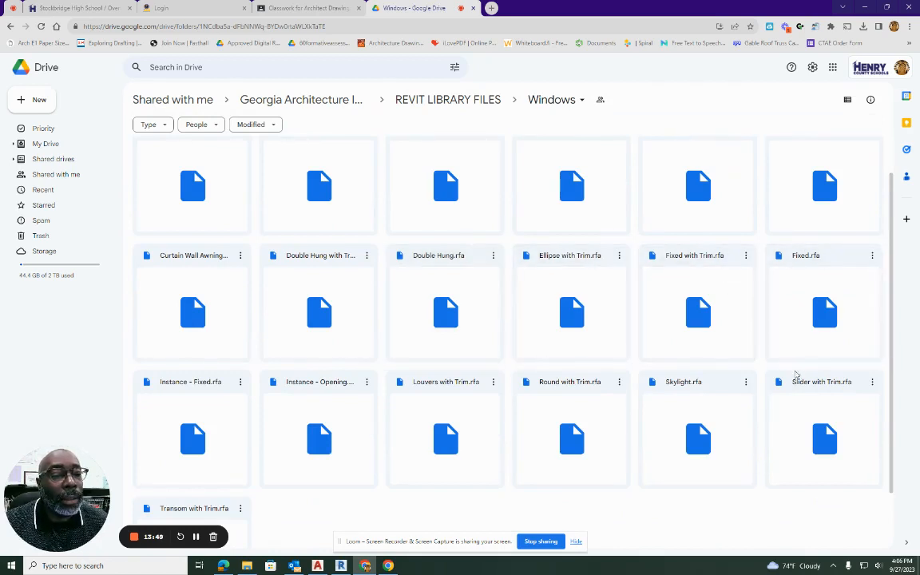
pyautogui.click(429, 411)
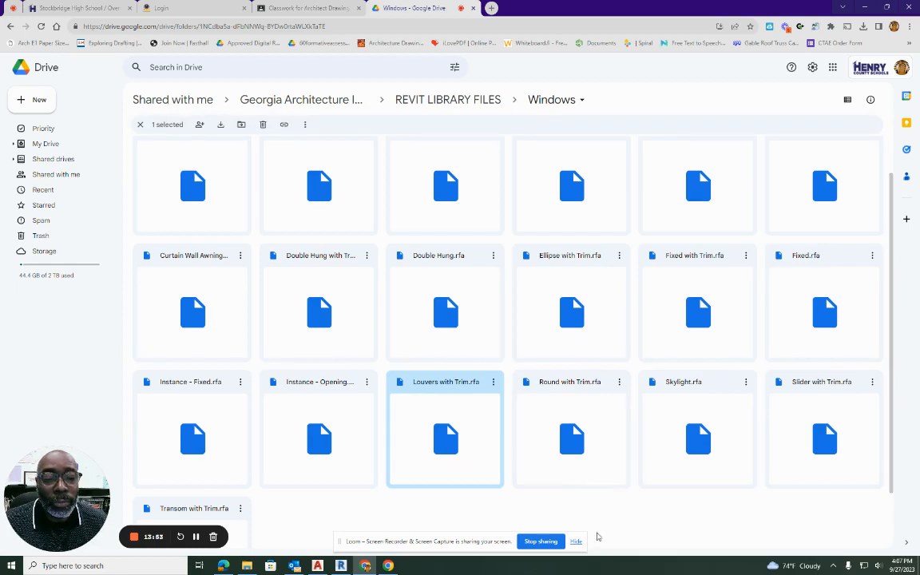
pyautogui.scroll(-1, 627, 416)
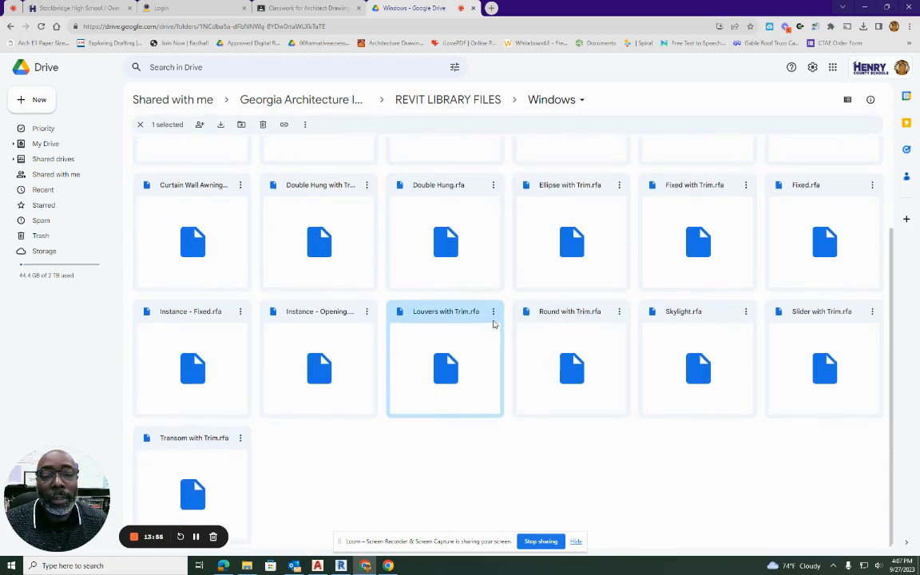
pyautogui.click(494, 314)
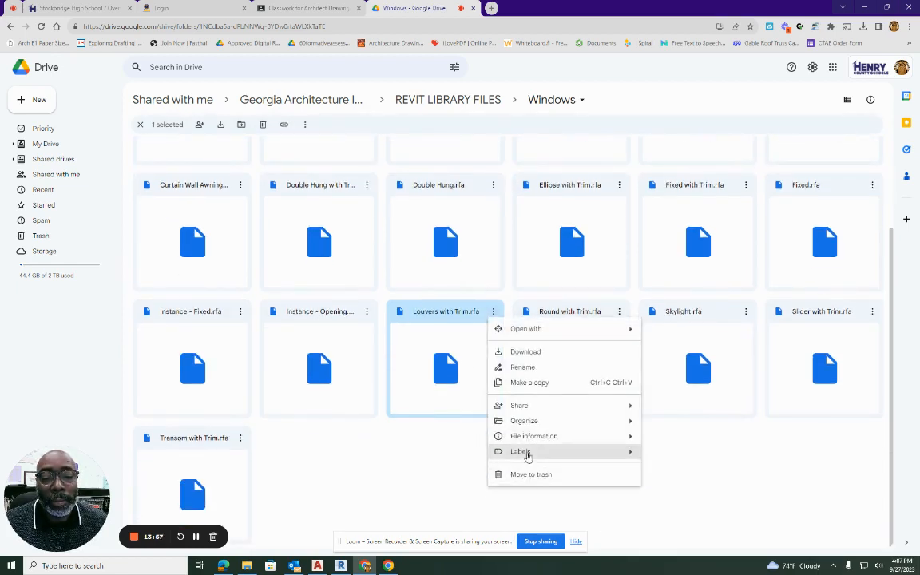
pyautogui.click(524, 354)
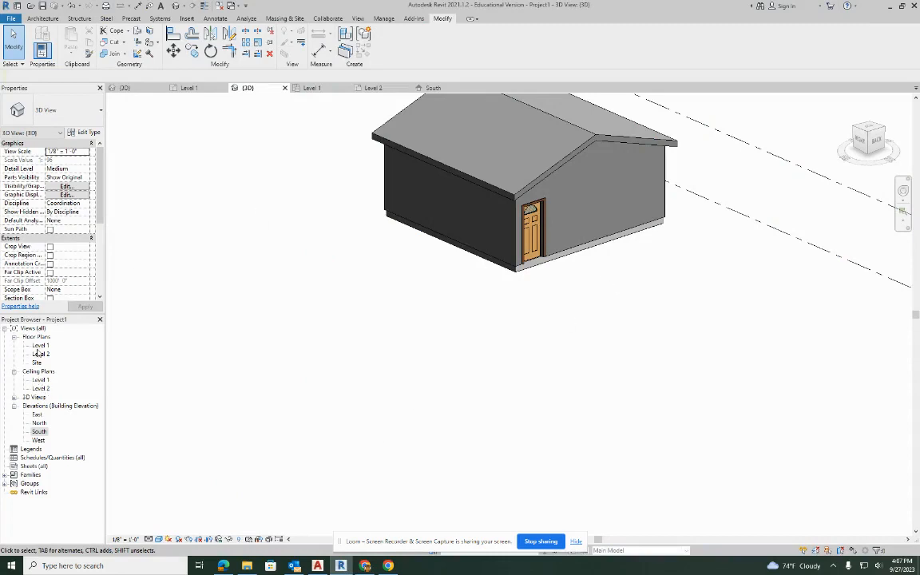
# Switch to Revit, open the South elevation, and set its view scale to 1/4" = 1'-0".
pyautogui.doubleClick(39, 432)
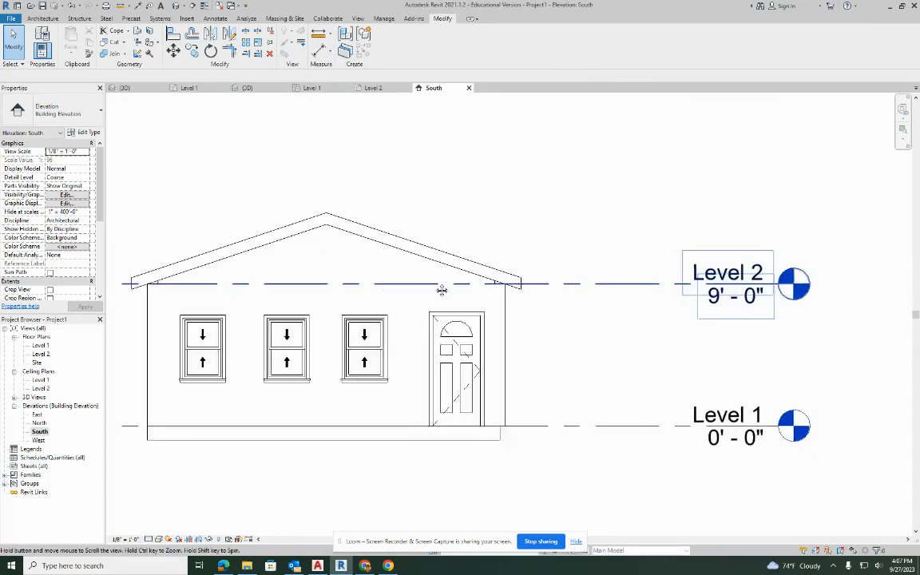
pyautogui.moveTo(442, 290); pyautogui.dragTo(656, 275, button='middle')
pyautogui.moveTo(703, 346); pyautogui.dragTo(385, 271, button='middle')
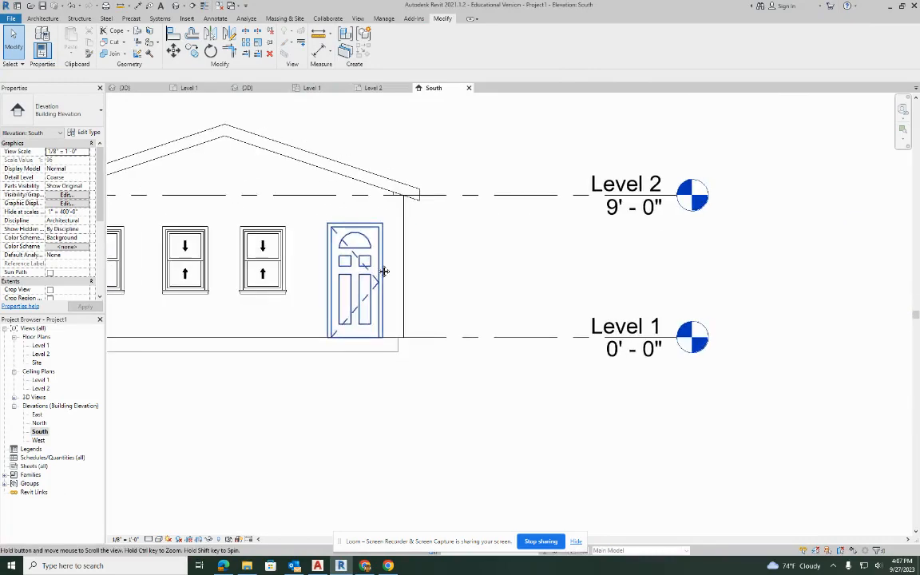
pyautogui.moveTo(373, 350); pyautogui.dragTo(575, 368, button='middle')
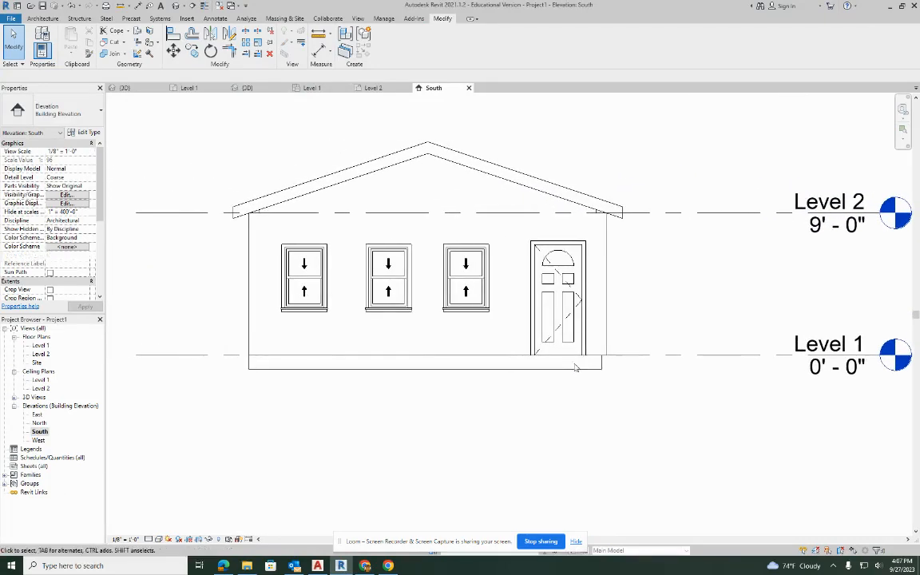
pyautogui.click(126, 539)
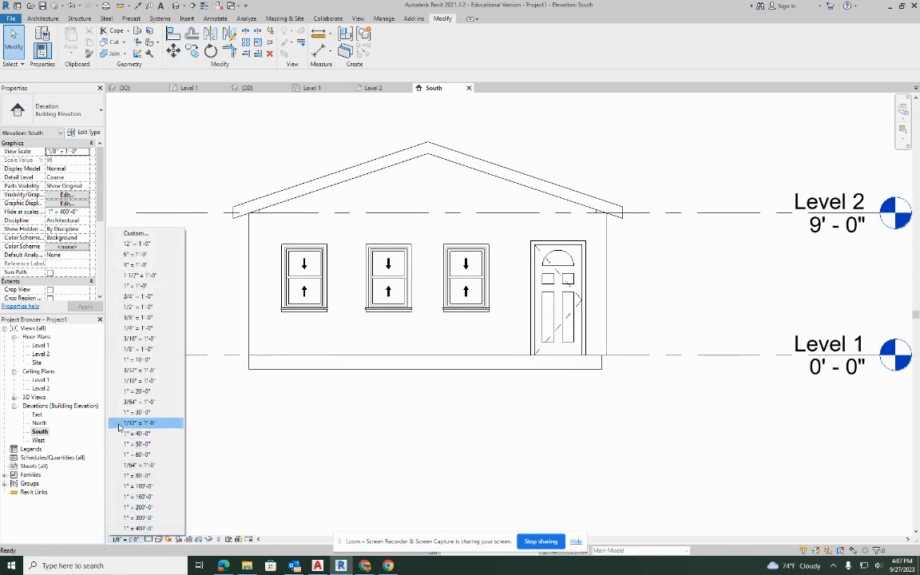
pyautogui.click(124, 329)
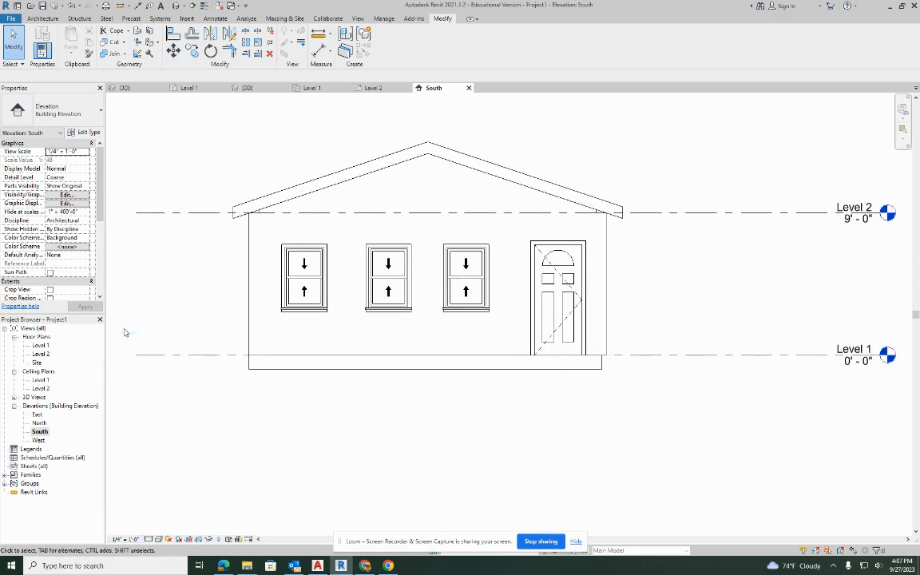
pyautogui.moveTo(730, 233); pyautogui.dragTo(646, 297, button='middle')
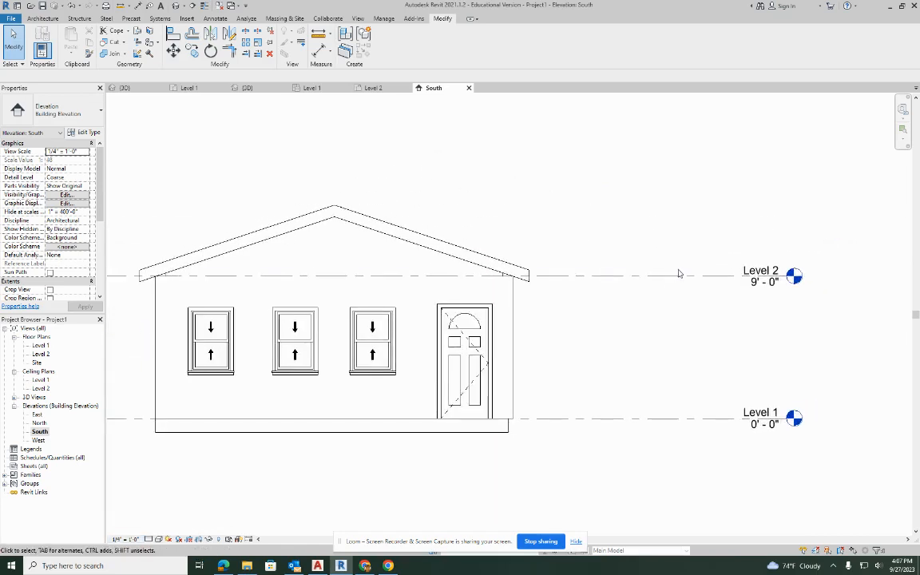
# Shorten the right ends of the Level 1 and Level 2 lines so their heads sit closer to the building.
pyautogui.click(773, 275)
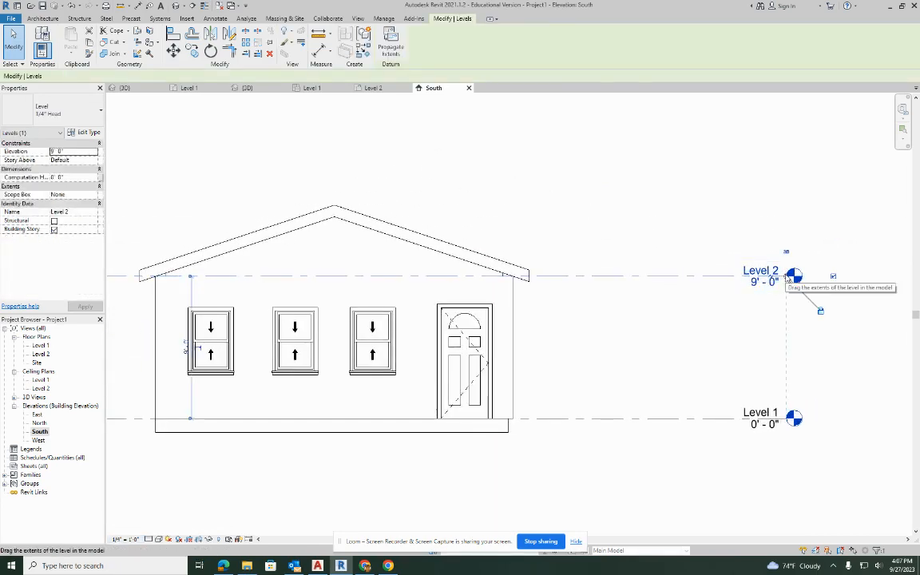
pyautogui.moveTo(789, 277); pyautogui.dragTo(627, 270)
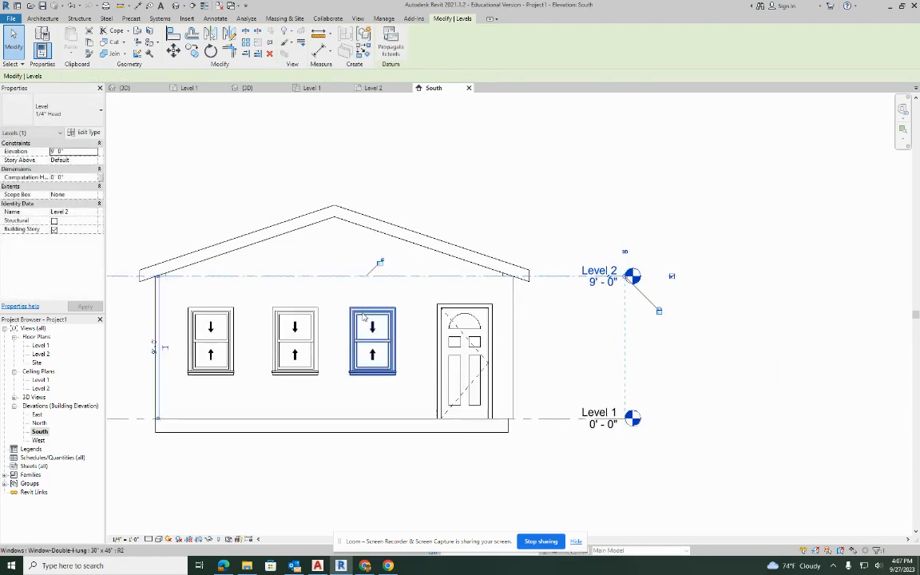
pyautogui.moveTo(509, 216); pyautogui.dragTo(643, 267, button='middle')
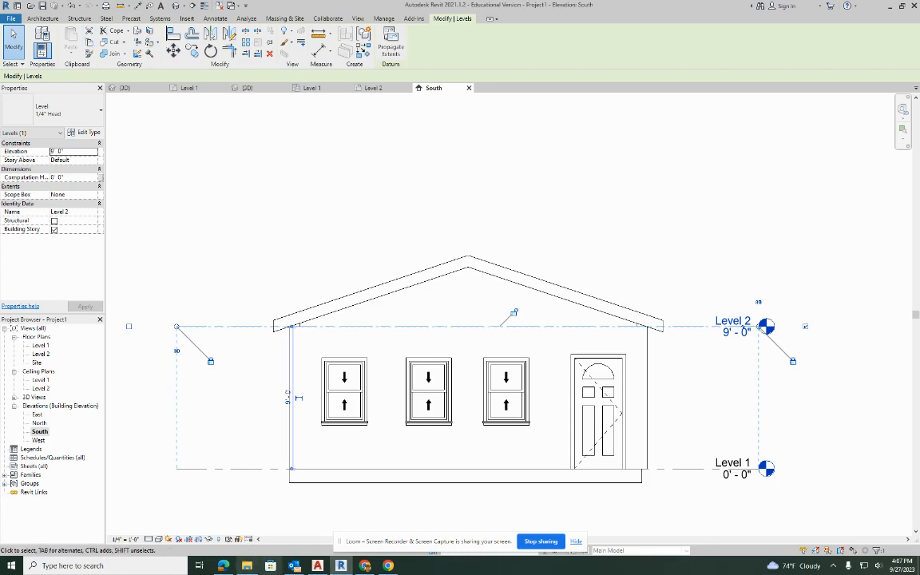
# Load the downloaded Louvers with Trim family and place a 24" x 24" louver centered in the south gable above Level 2.
pyautogui.click(247, 566)
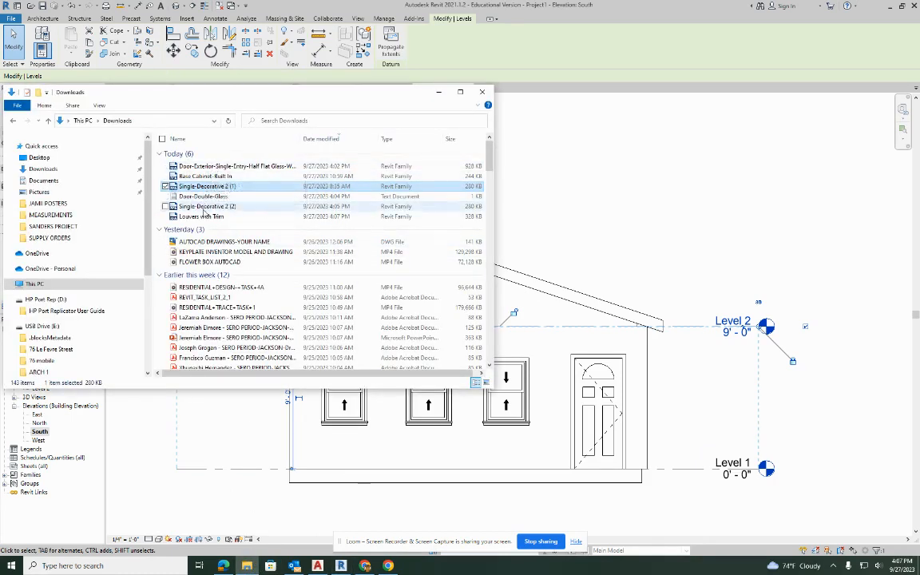
pyautogui.moveTo(200, 216); pyautogui.dragTo(588, 234)
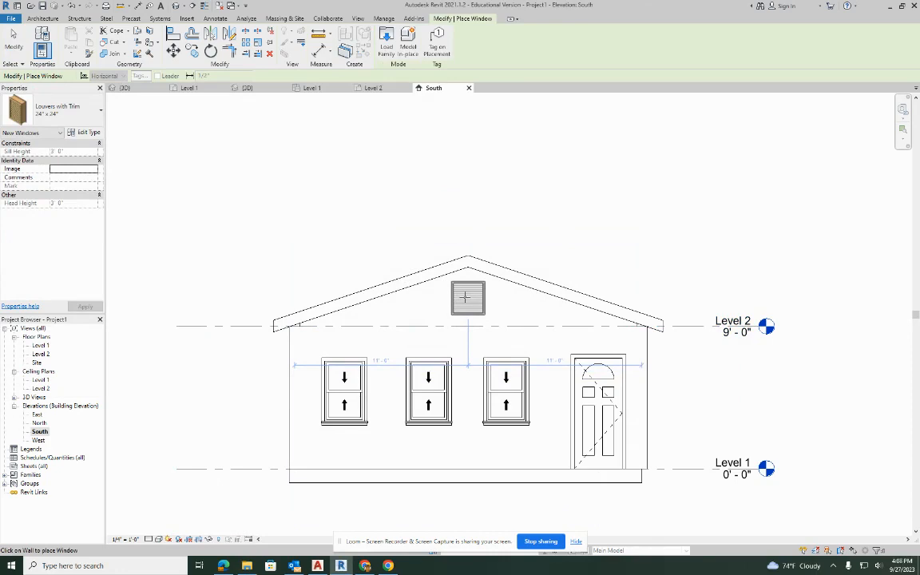
pyautogui.click(467, 297)
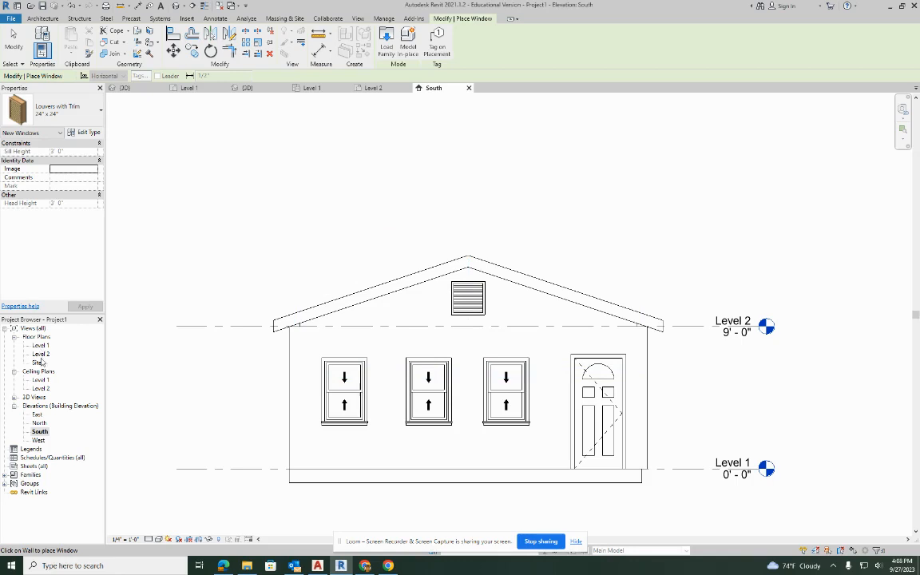
# Open the North elevation and place a 24" x 24" Louvers with Trim window near the center of the gable.
pyautogui.doubleClick(39, 422)
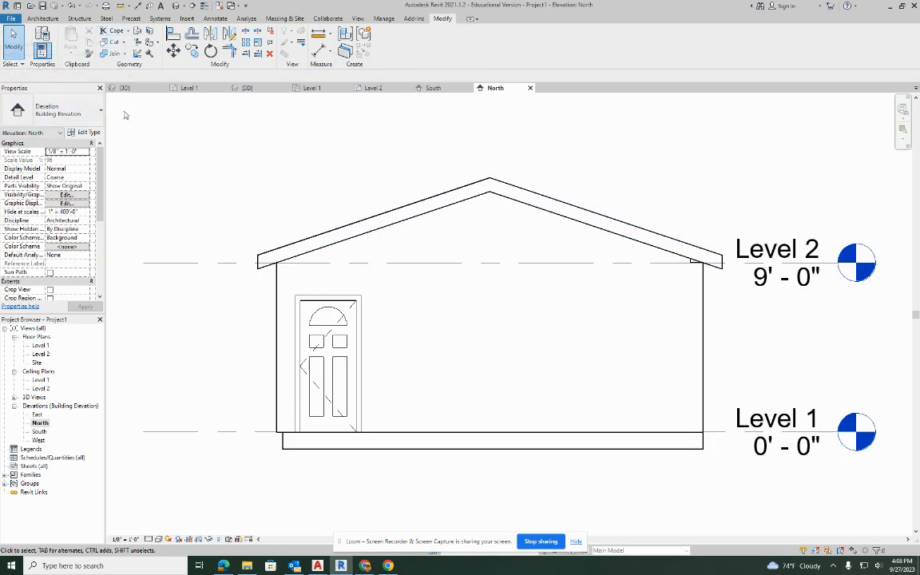
pyautogui.click(49, 20)
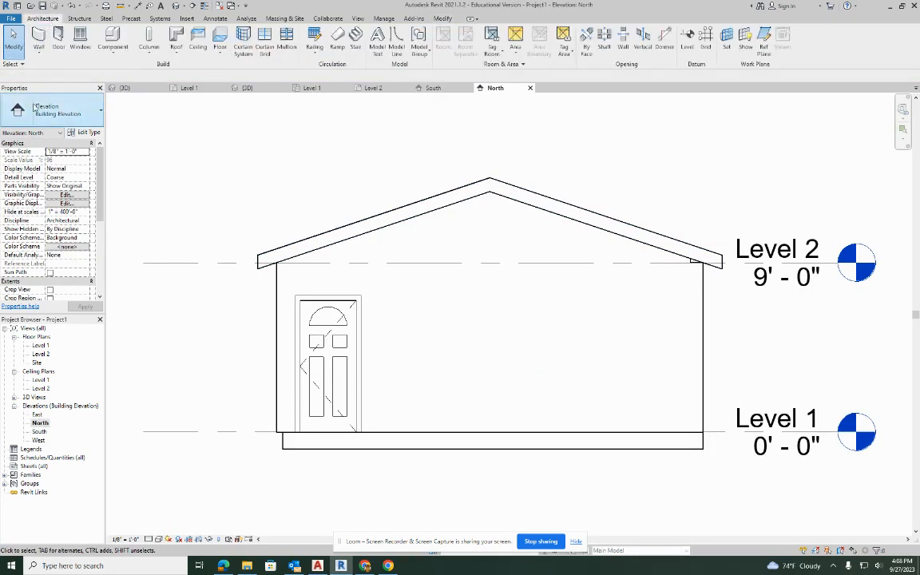
pyautogui.click(80, 40)
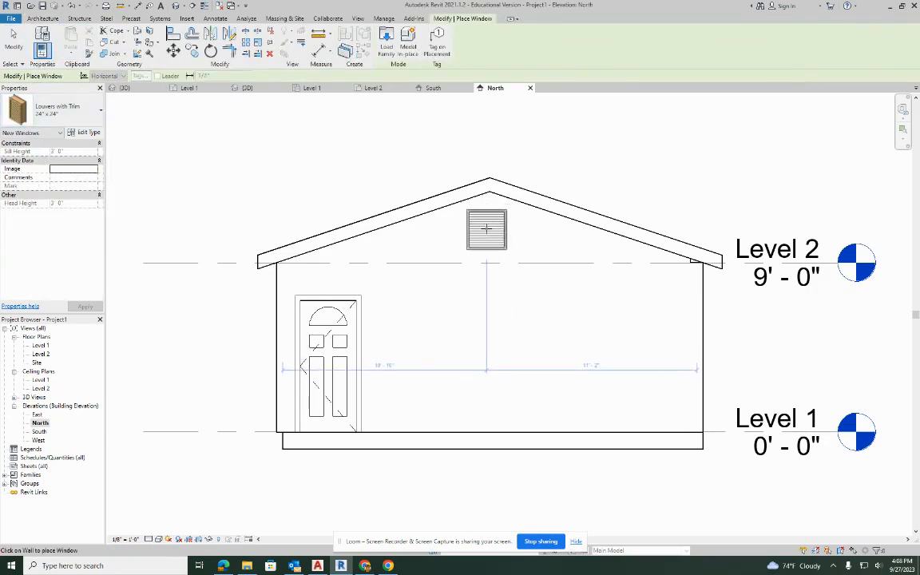
pyautogui.click(488, 229)
pyautogui.press('Escape')
pyautogui.press('Escape')
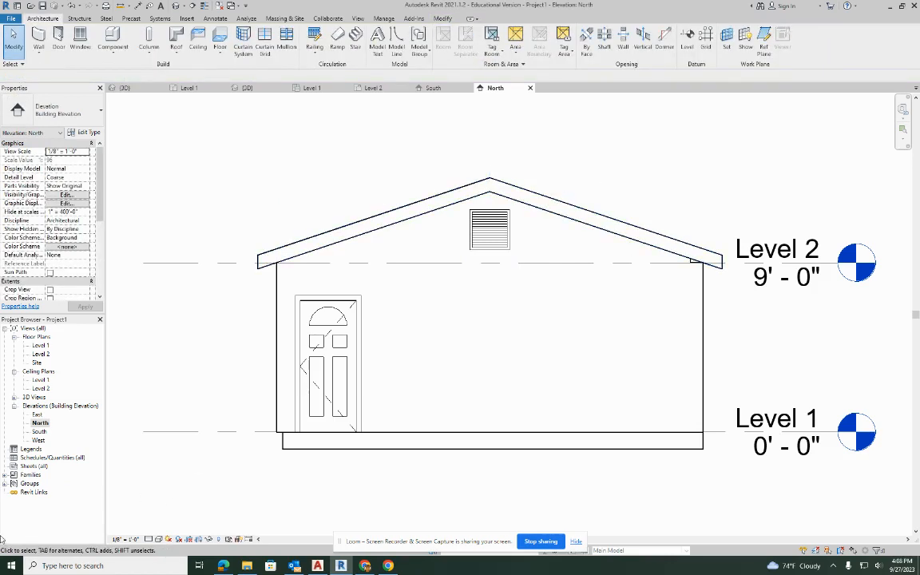
# Set the North elevation's view scale to 1/4" = 1'-0".
pyautogui.click(126, 539)
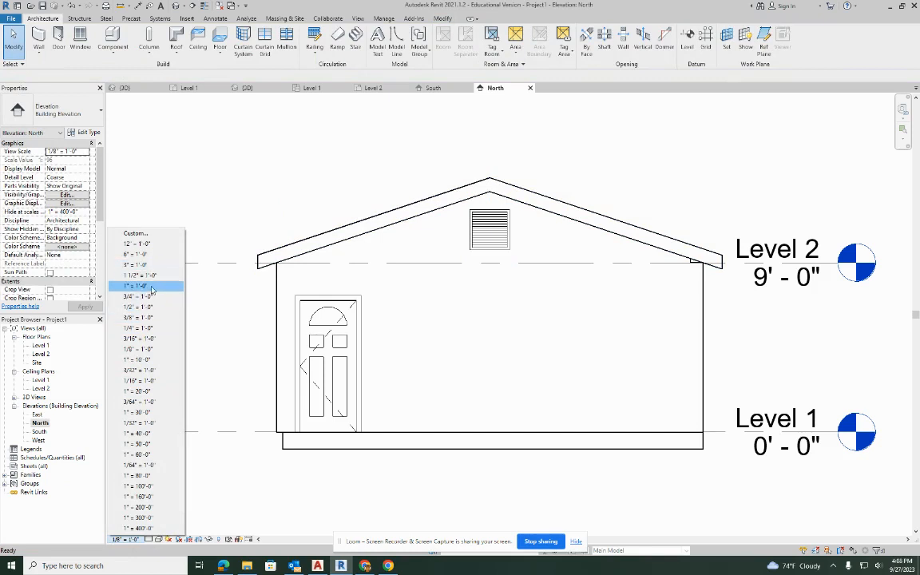
pyautogui.click(147, 327)
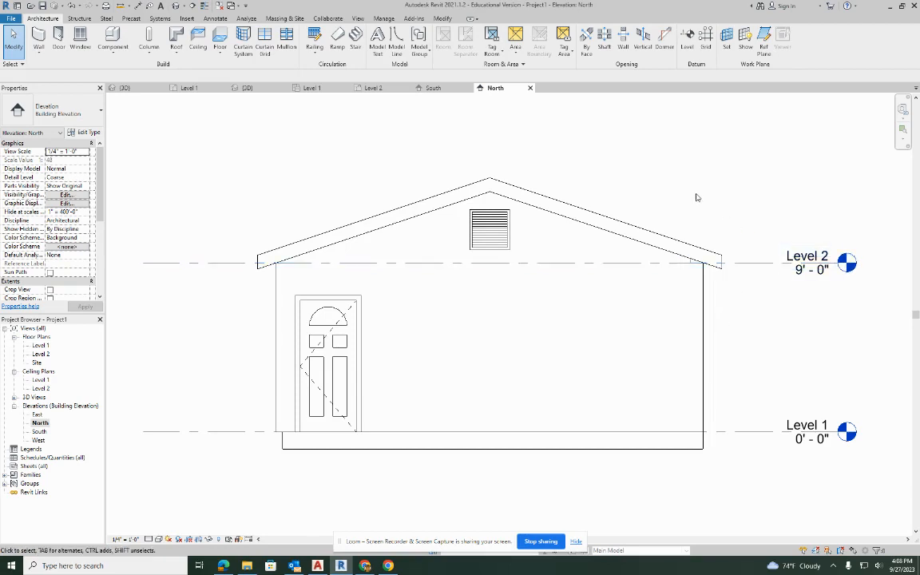
# Attach the top of the west side wall to the roof in the North elevation.
pyautogui.click(698, 280)
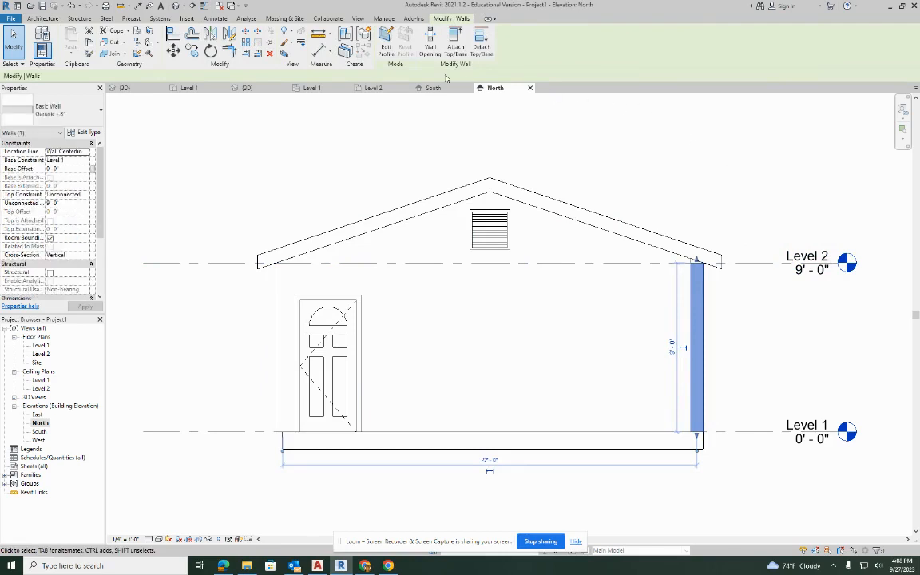
pyautogui.click(490, 144)
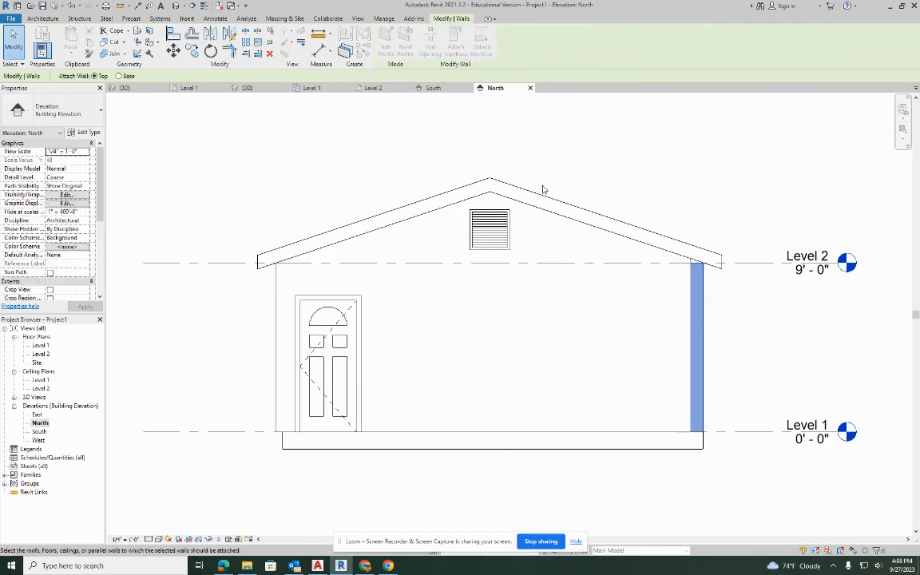
pyautogui.click(277, 264)
pyautogui.click(281, 184)
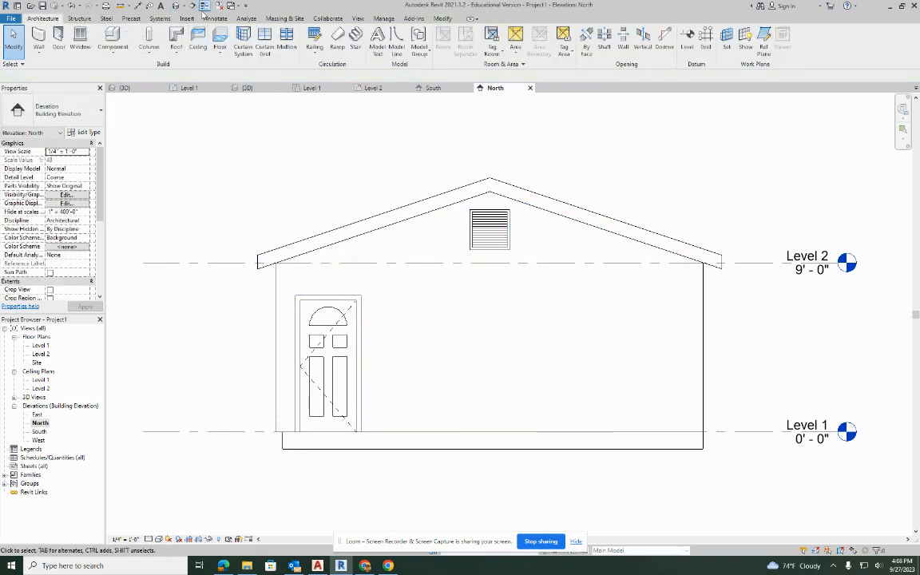
# Attach the top of the east side wall beside the doors to the roof in the 3D view.
pyautogui.click(176, 8)
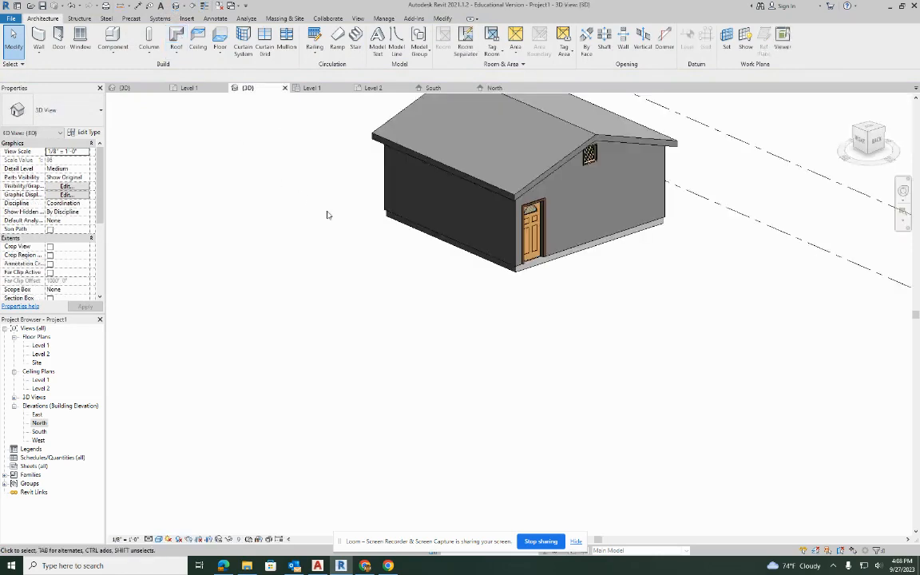
pyautogui.click(393, 150)
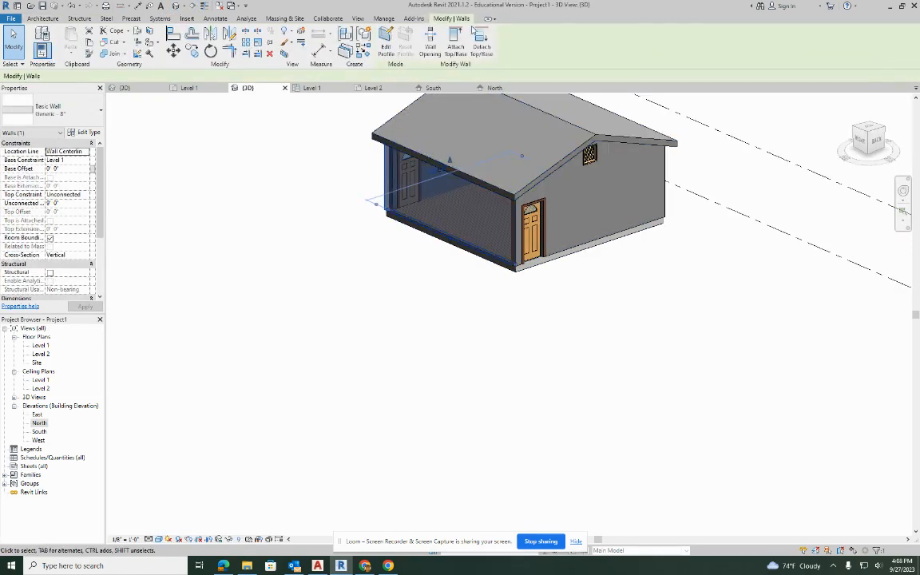
pyautogui.press('Escape')
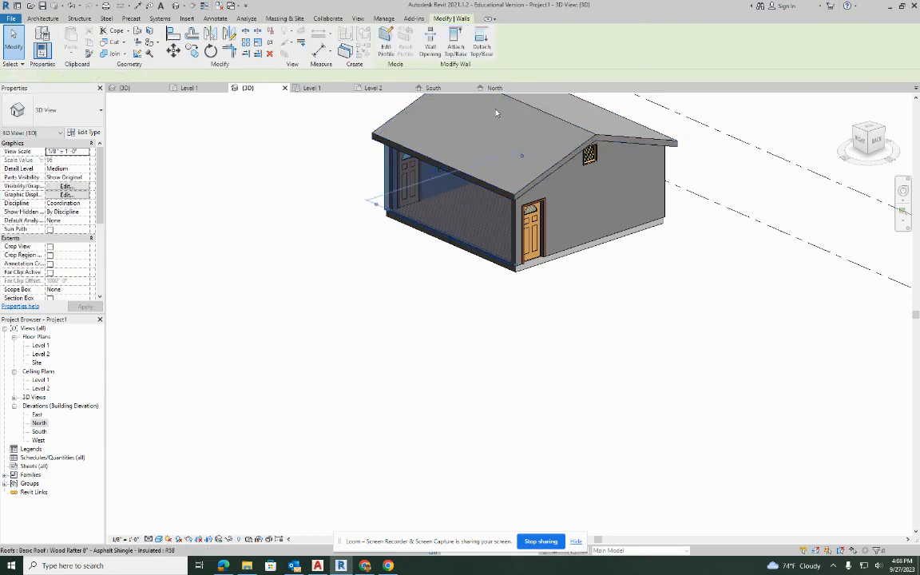
pyautogui.keyDown('shift'); pyautogui.moveTo(389, 233); pyautogui.dragTo(550, 224, button='middle'); pyautogui.keyUp('shift')
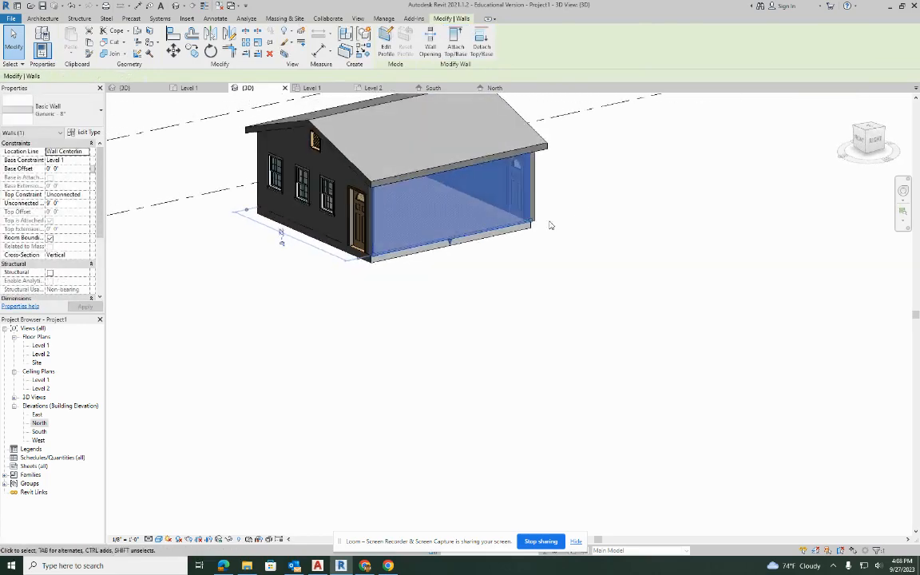
pyautogui.moveTo(482, 305); pyautogui.dragTo(683, 377, button='middle')
pyautogui.keyDown('shift'); pyautogui.moveTo(566, 363); pyautogui.dragTo(513, 354, button='middle'); pyautogui.keyUp('shift')
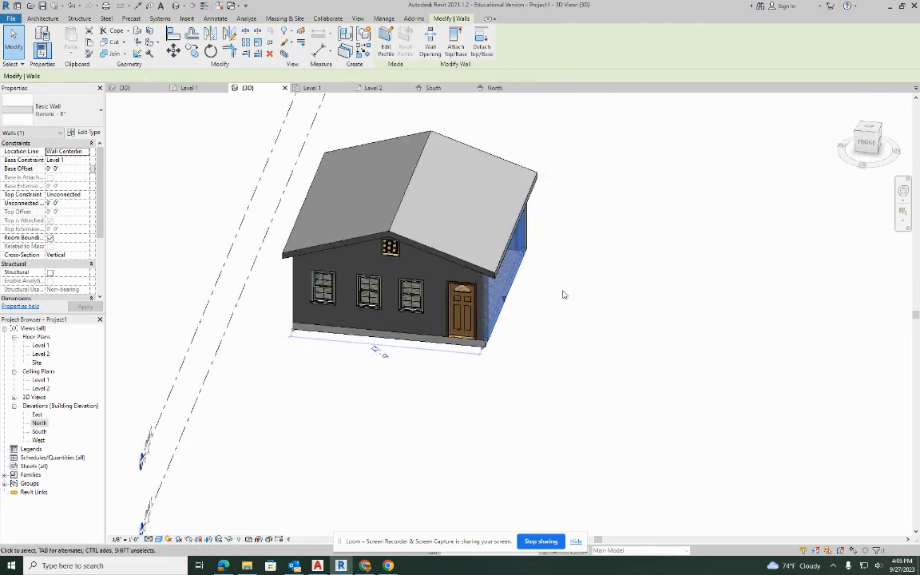
# Open the Level 1 floor plan and hide the Floors category through its visibility/graphics overrides.
pyautogui.doubleClick(40, 345)
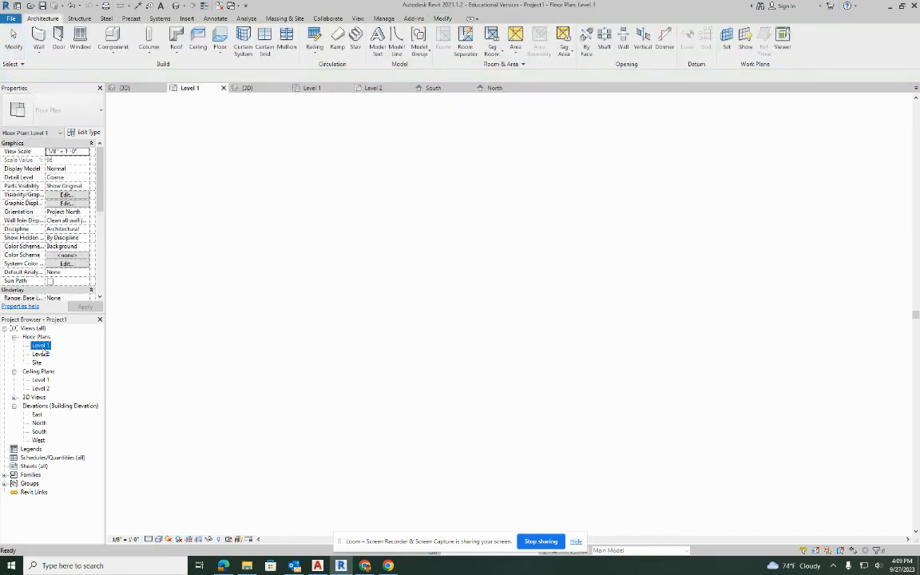
pyautogui.click(685, 262)
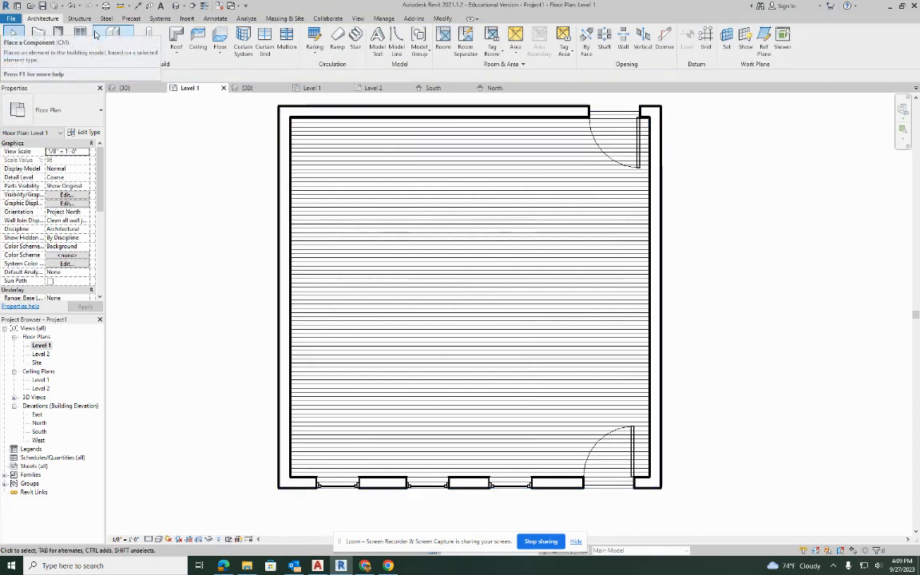
pyautogui.press('v')
pyautogui.press('v')
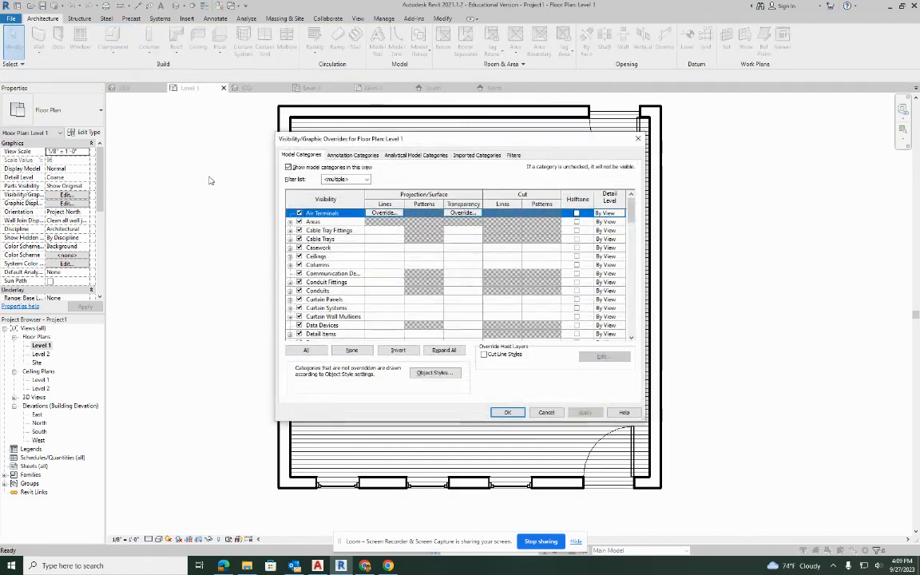
pyautogui.scroll(-5, 320, 293)
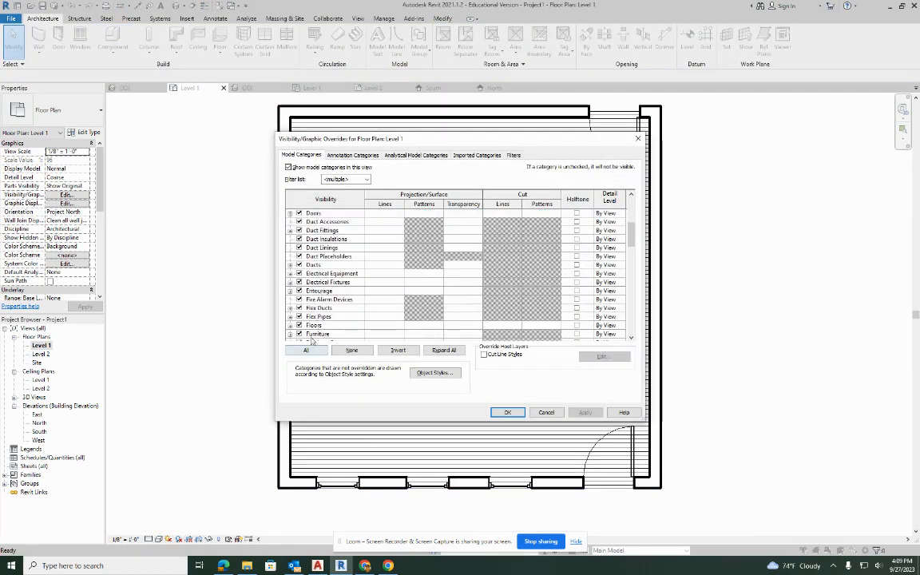
pyautogui.click(299, 326)
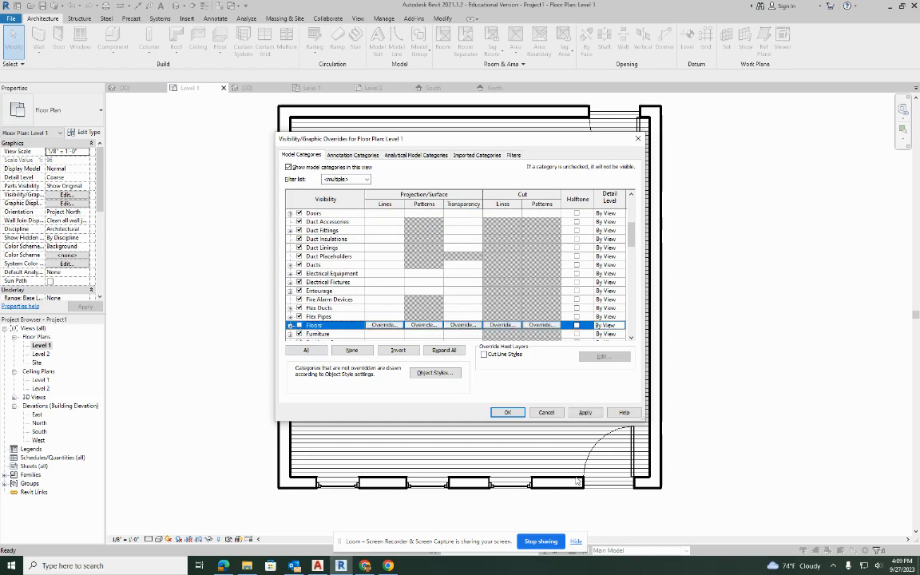
pyautogui.click(586, 412)
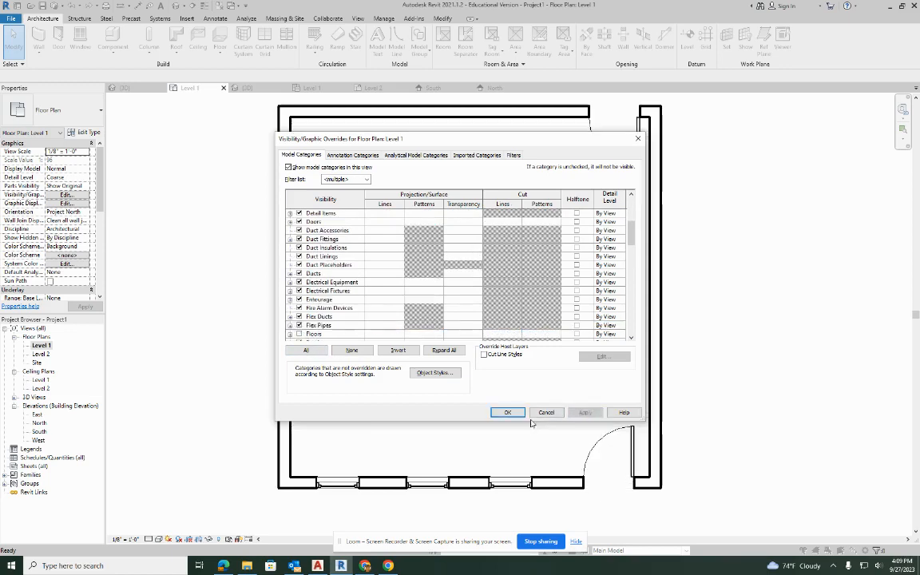
pyautogui.click(506, 413)
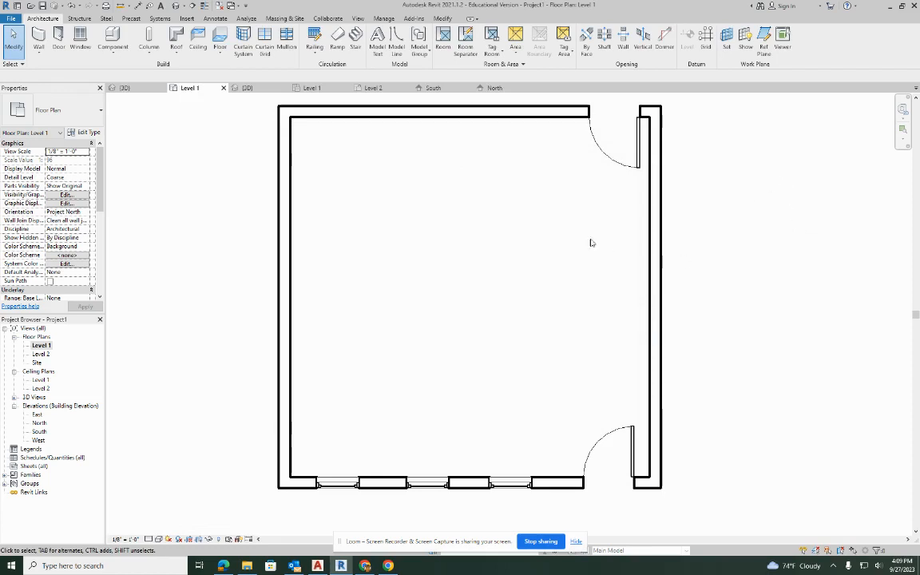
pyautogui.moveTo(690, 317); pyautogui.dragTo(639, 313, button='middle')
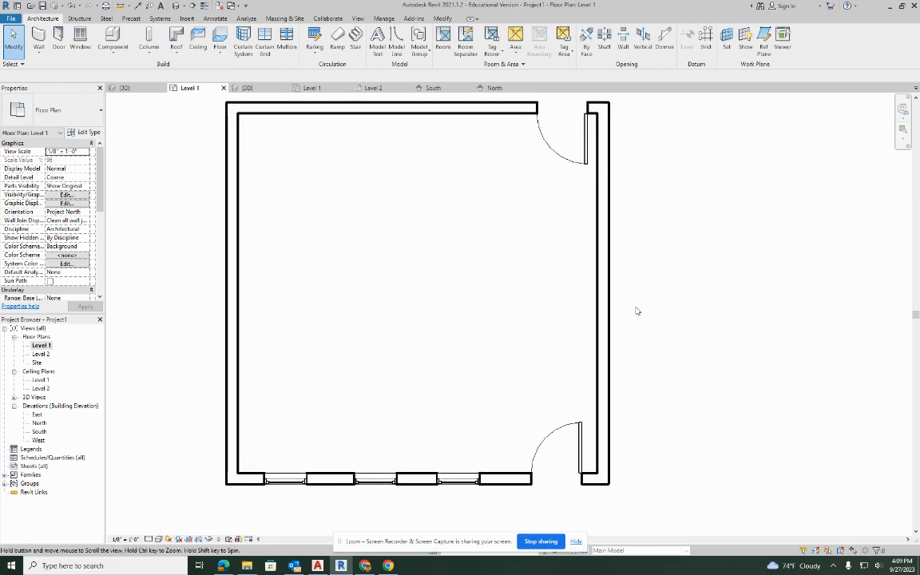
# Compare the exterior walls of the PRACTICE project with those of Project1 in their 3D views.
pyautogui.click(124, 88)
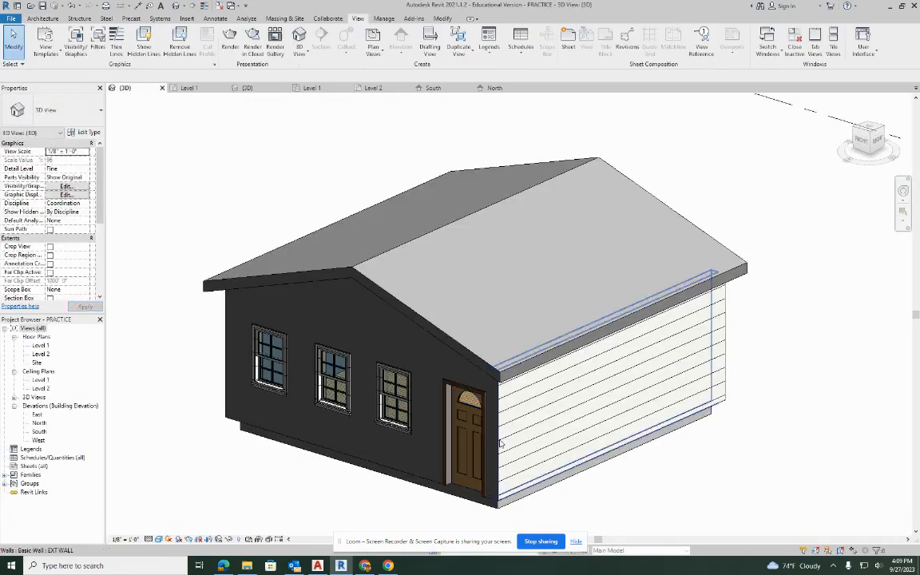
pyautogui.click(246, 88)
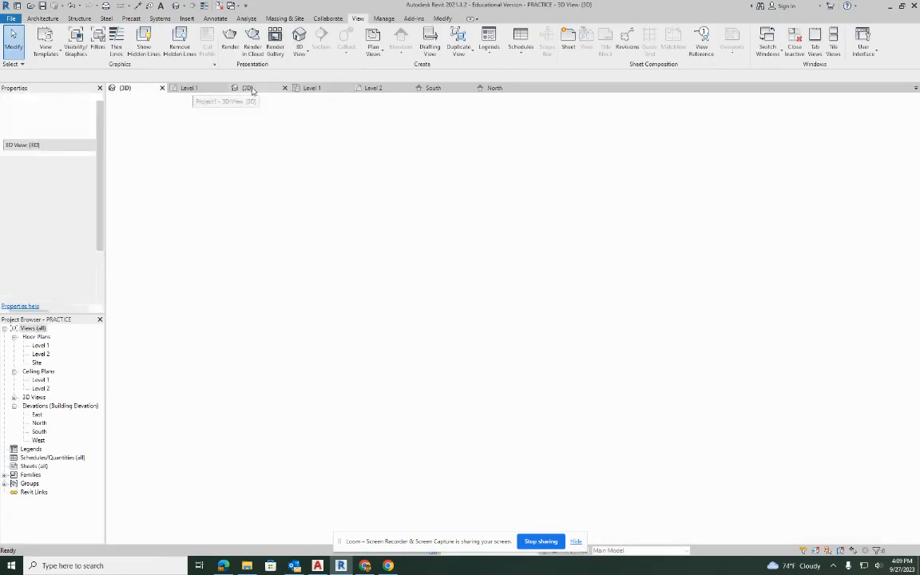
pyautogui.keyDown('shift'); pyautogui.moveTo(479, 363); pyautogui.dragTo(439, 375, button='middle'); pyautogui.keyUp('shift')
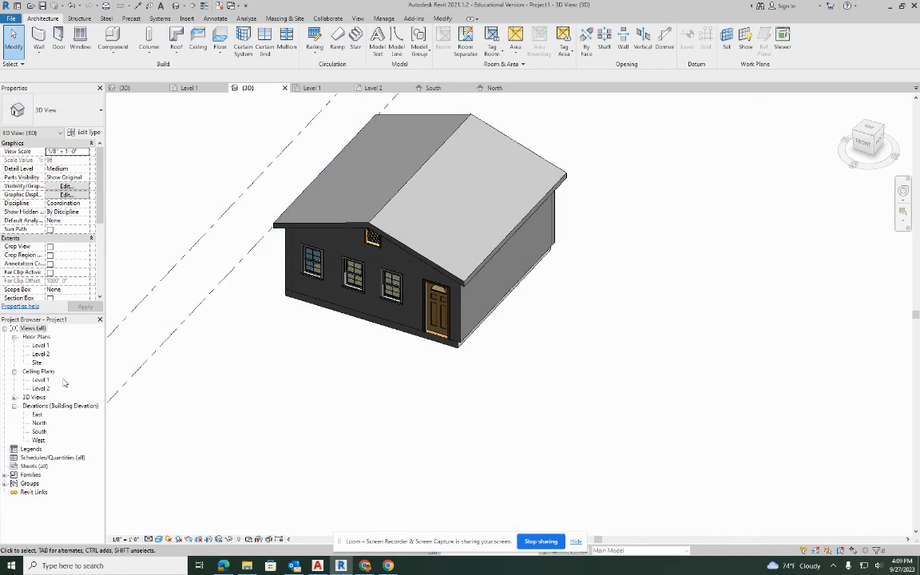
# In the Level 1 floor plan, duplicate the east wall's Generic - 8" type under the name EXTERIOR WALL.
pyautogui.doubleClick(38, 346)
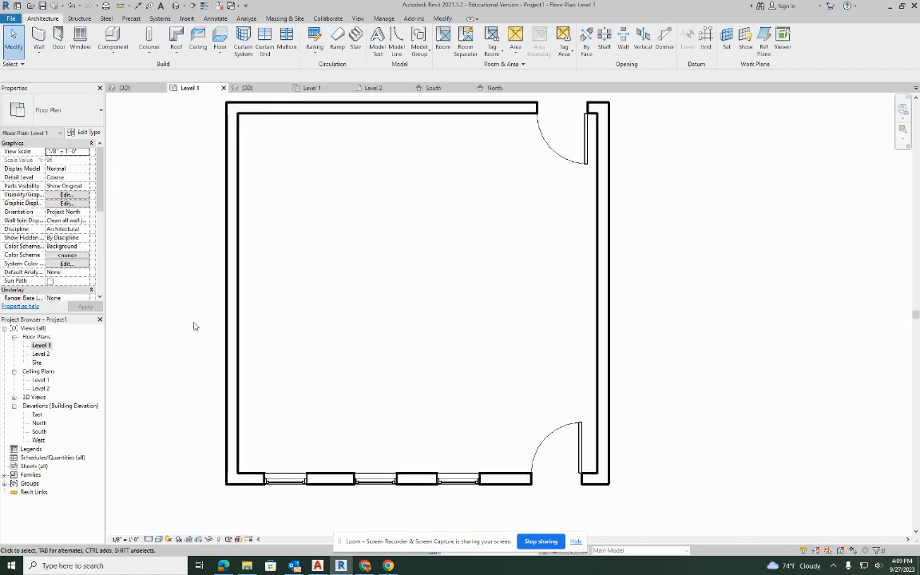
pyautogui.click(610, 268)
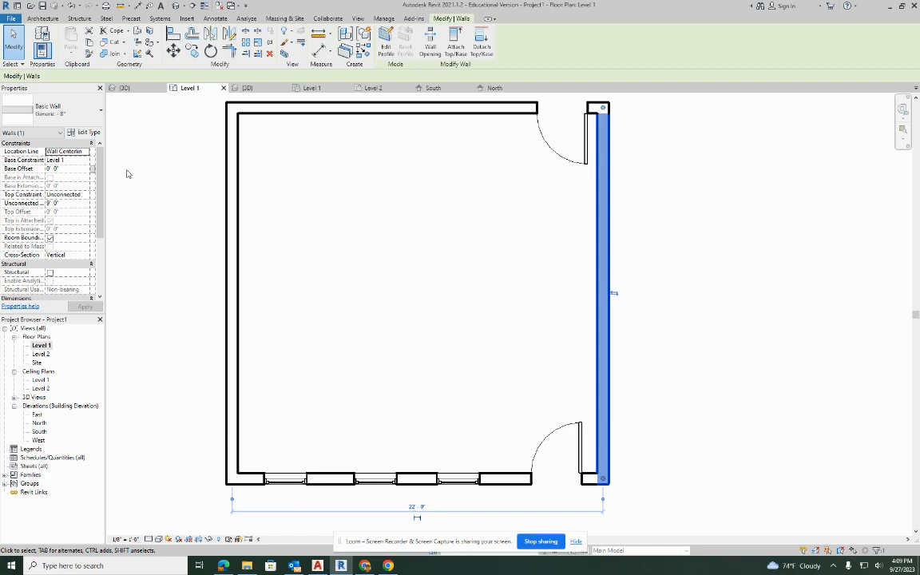
pyautogui.click(88, 133)
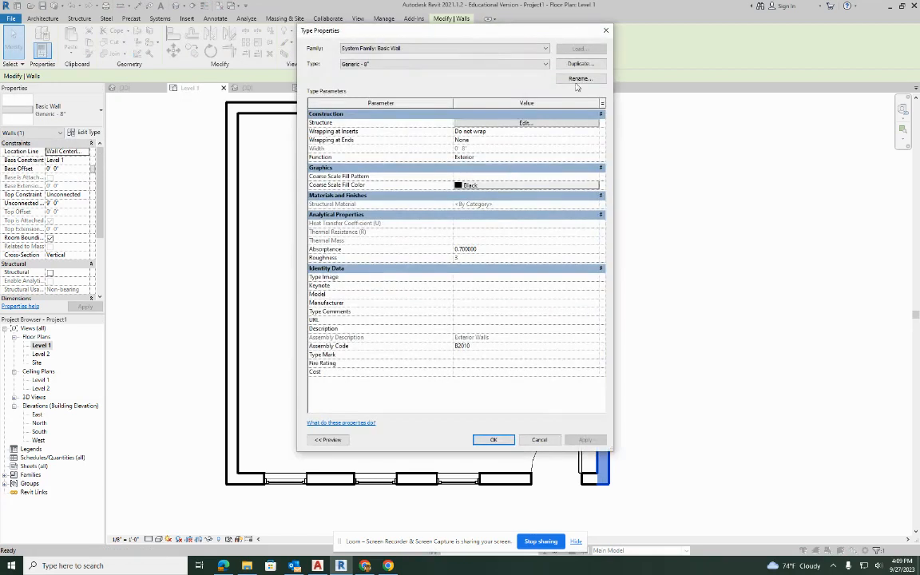
pyautogui.click(579, 64)
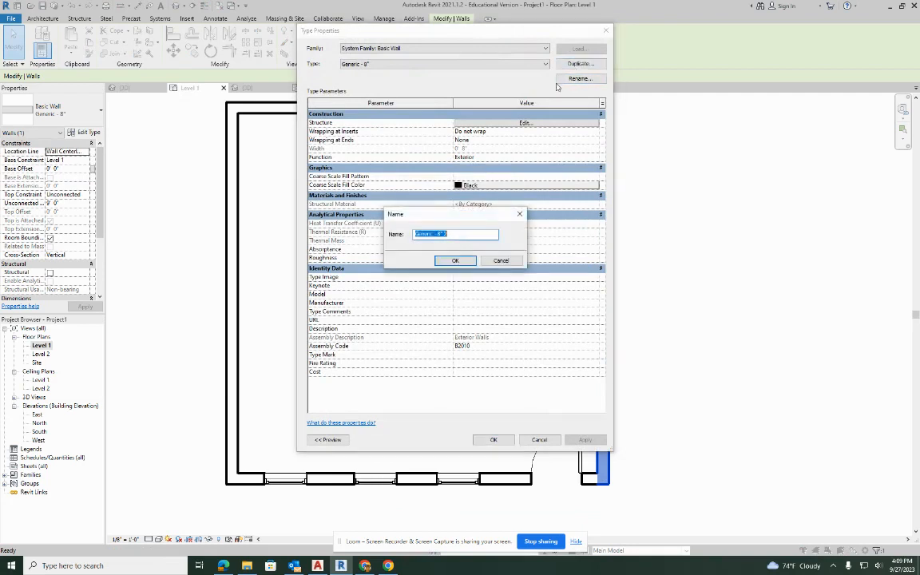
pyautogui.write('EXTERIOR WALL')
pyautogui.click(469, 261)
# Set the wall's structure layer thickness to 6" and insert a Finish 1 [4] layer on its exterior side.
pyautogui.click(521, 123)
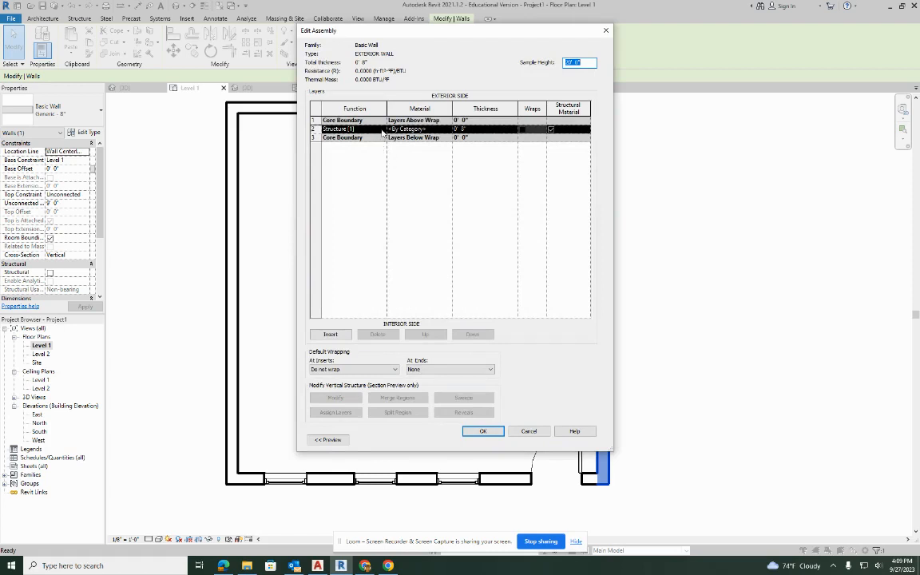
pyautogui.click(465, 130)
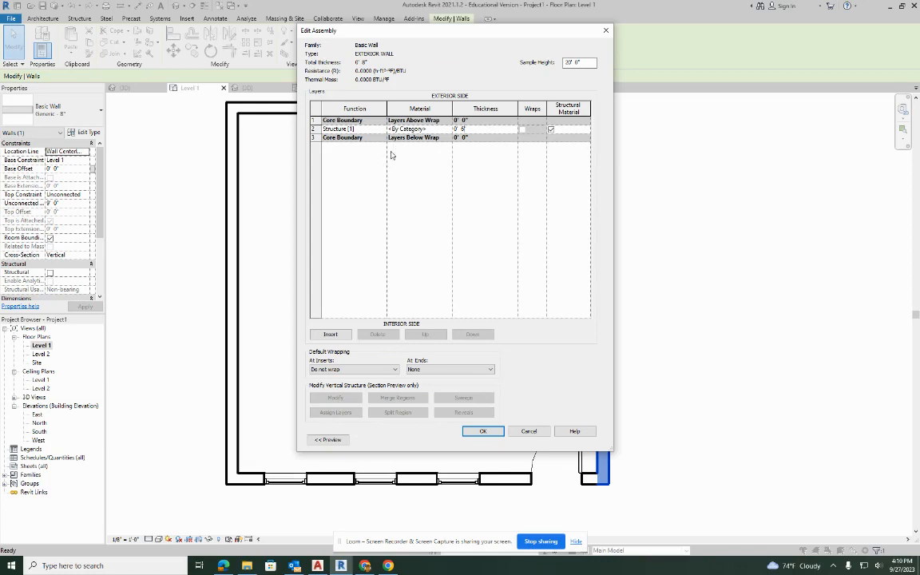
pyautogui.click(330, 334)
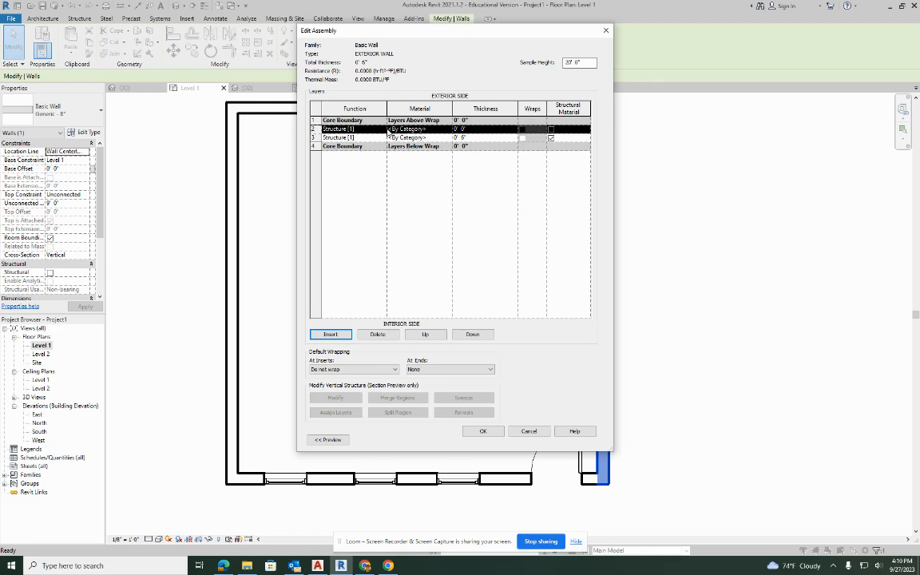
pyautogui.click(382, 129)
pyautogui.click(337, 159)
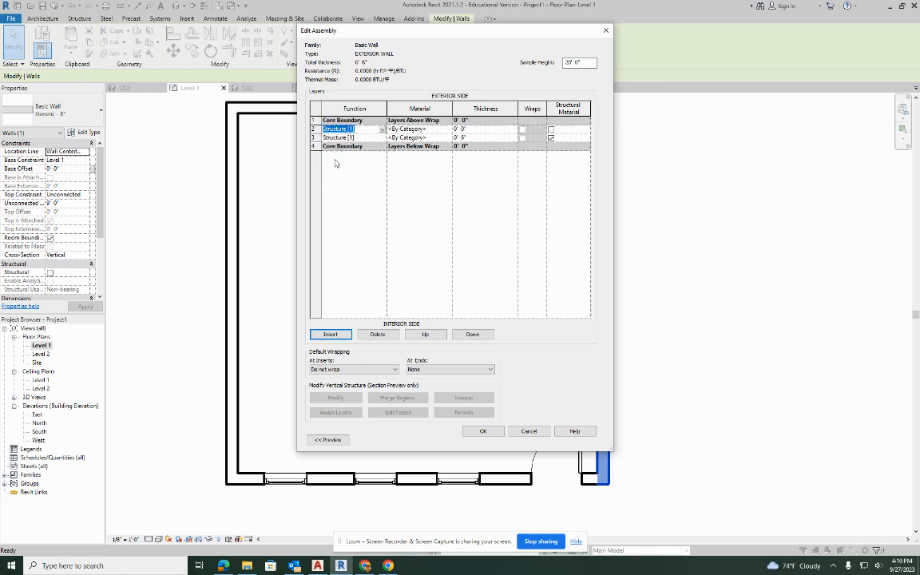
# Search the materials for WOOD and select Clad - White for the Finish 1 [4] layer.
pyautogui.click(436, 129)
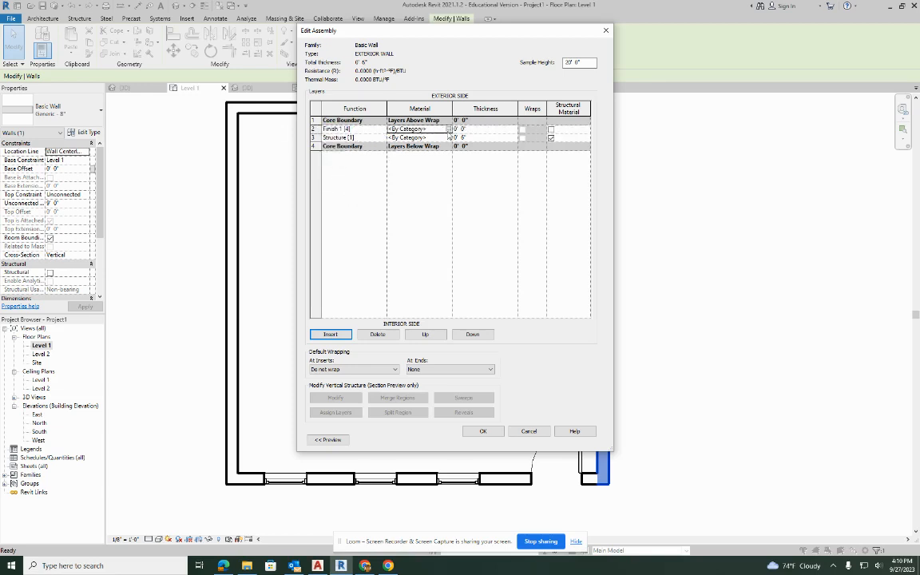
pyautogui.click(447, 129)
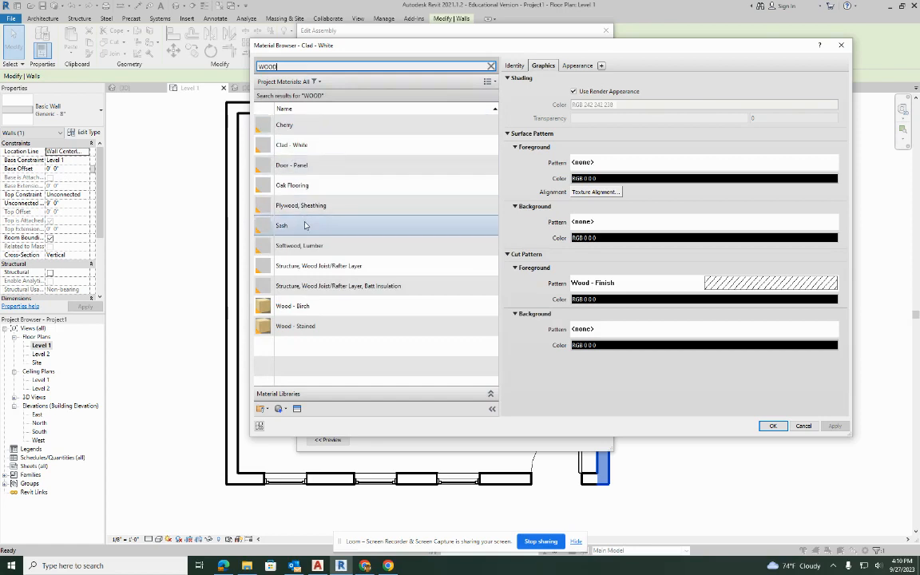
pyautogui.click(329, 145)
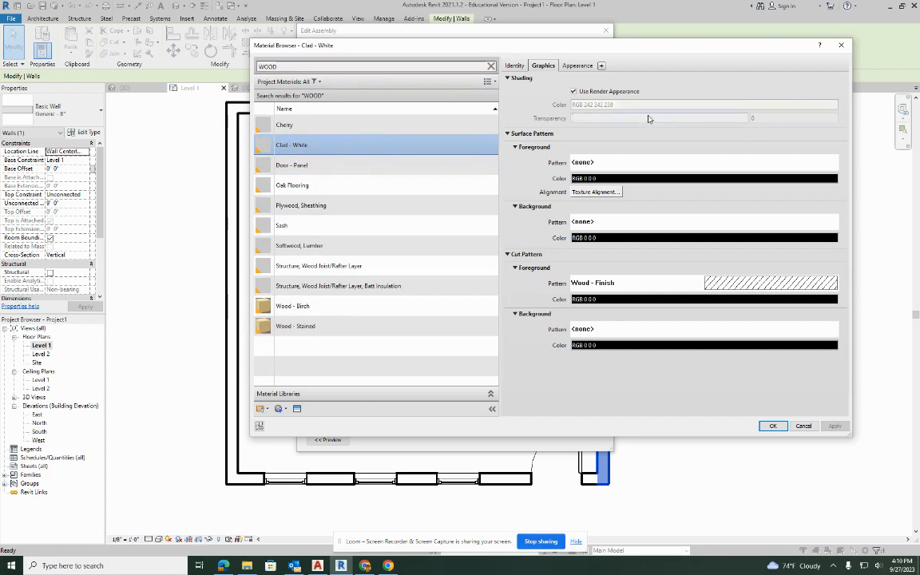
# Set the Clad - White material's surface foreground pattern to the Horizontal drafting pattern.
pyautogui.click(518, 66)
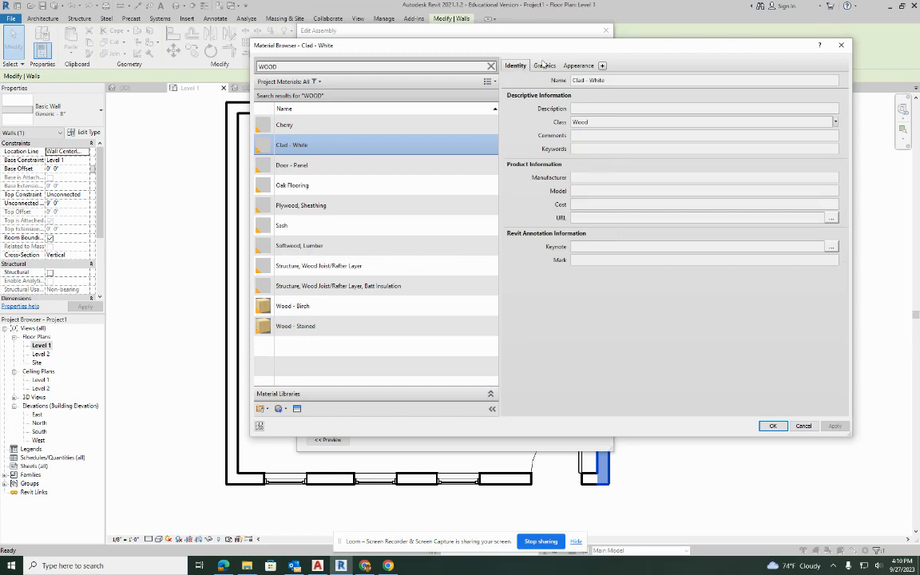
pyautogui.click(544, 65)
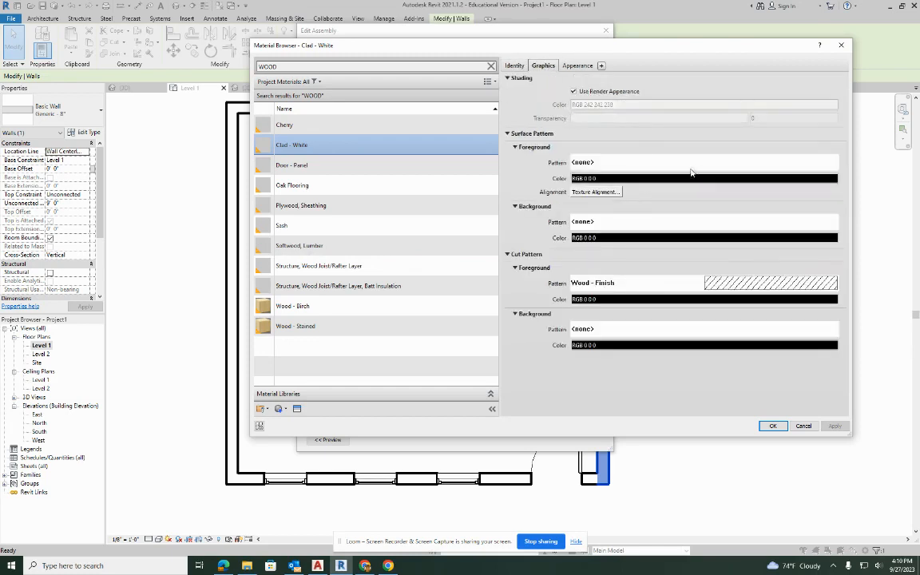
pyautogui.click(635, 163)
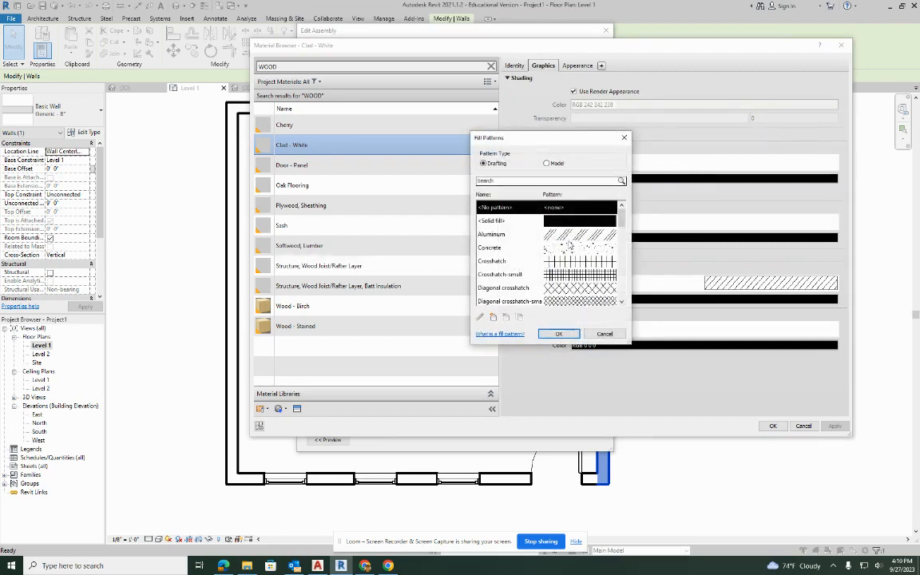
pyautogui.moveTo(622, 209); pyautogui.dragTo(622, 246)
pyautogui.click(502, 261)
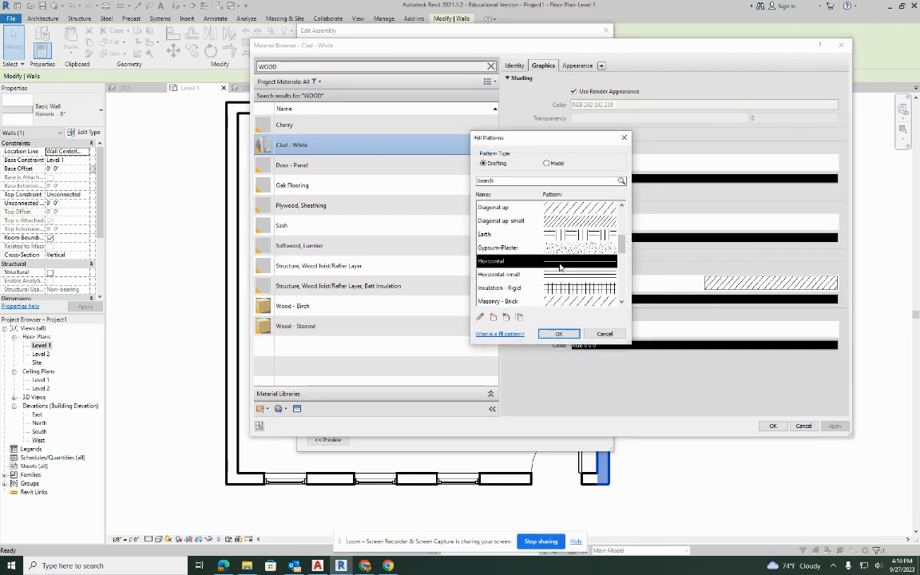
pyautogui.click(559, 333)
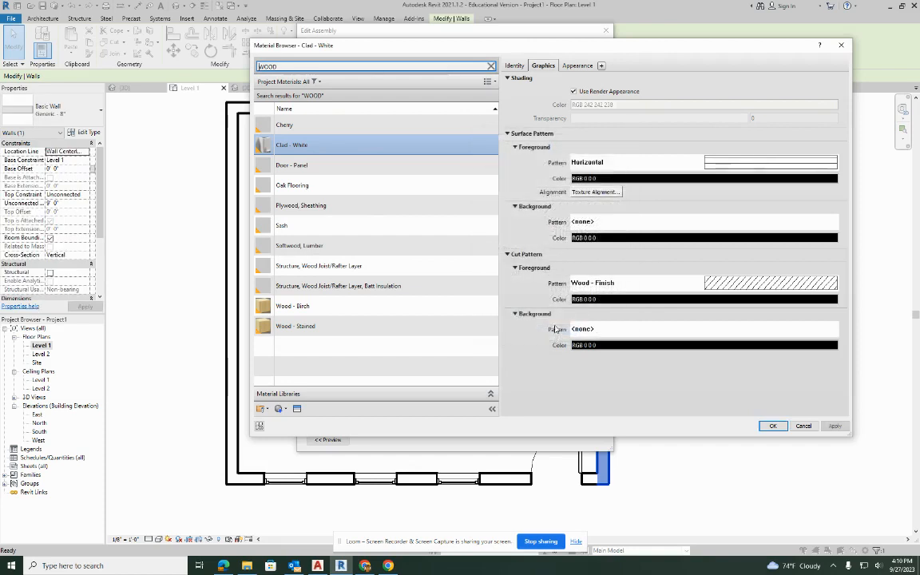
# Set the Clad - White material's surface background pattern to the Horizontal drafting pattern and apply the material to the finish layer.
pyautogui.click(577, 222)
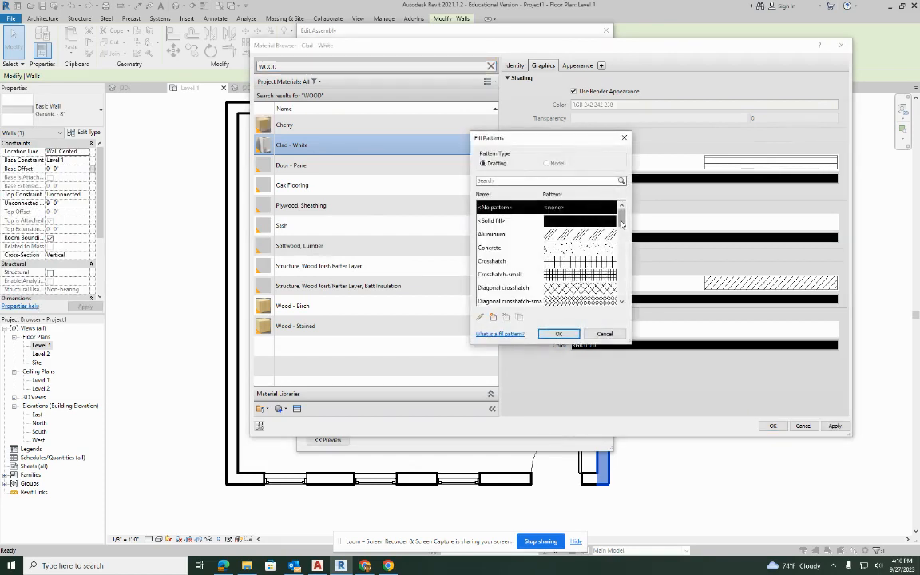
pyautogui.moveTo(620, 221); pyautogui.dragTo(621, 254)
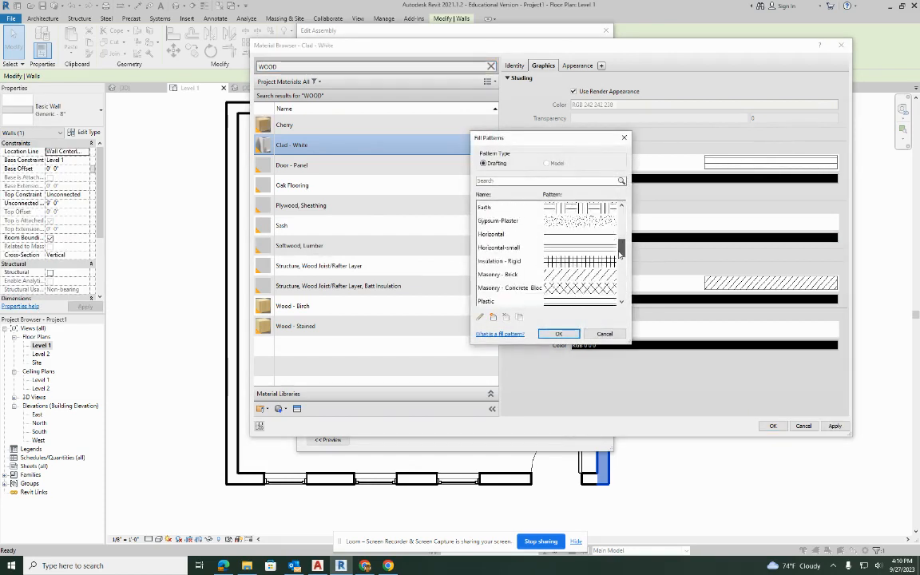
pyautogui.click(558, 233)
pyautogui.click(558, 334)
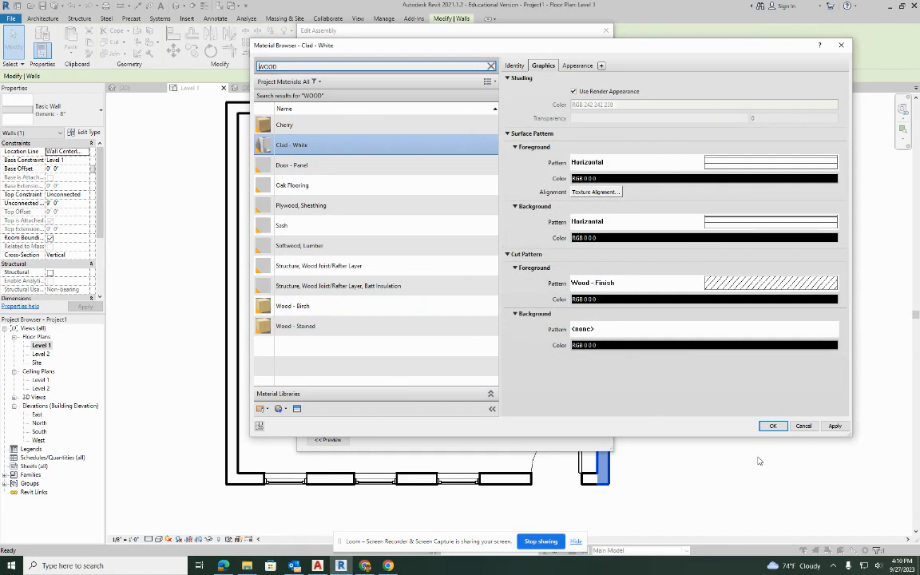
pyautogui.click(835, 427)
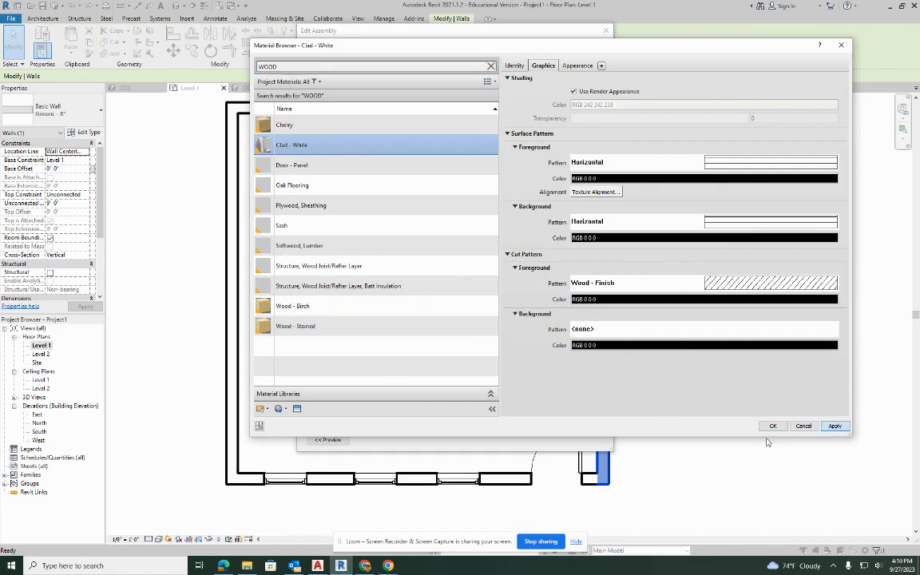
pyautogui.click(773, 427)
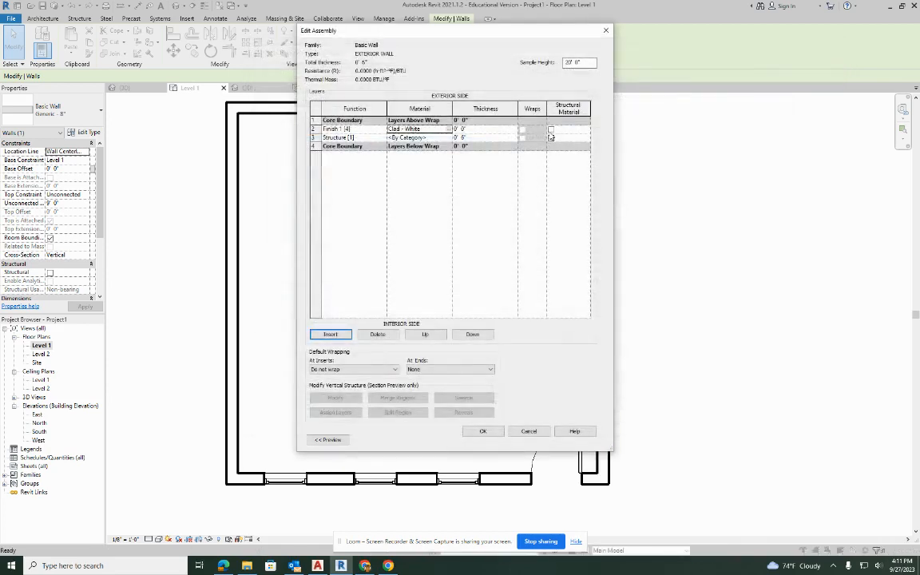
# Set the Finish 1 [4] layer's thickness to 1".
pyautogui.click(465, 131)
pyautogui.press('BackSpace')
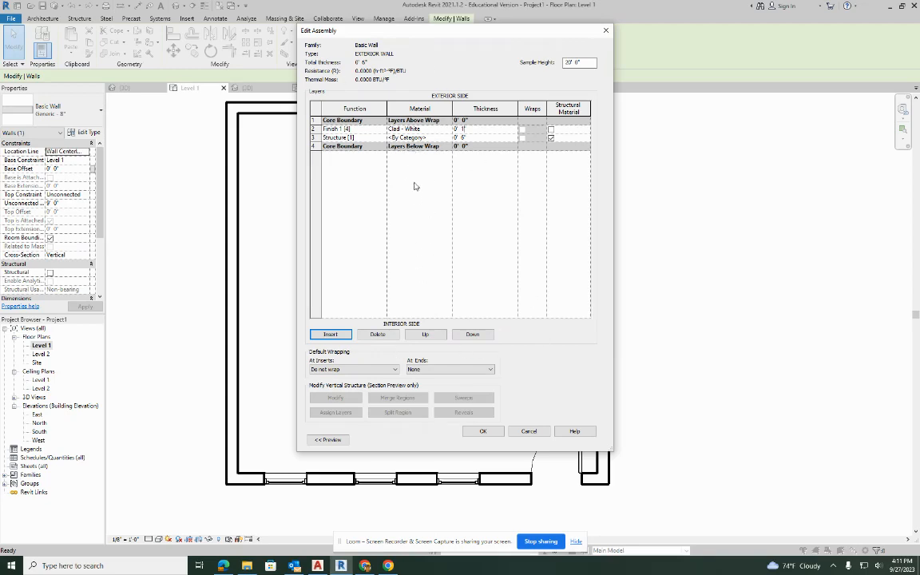
# Assign the Metal Stud Layer material to the Structure [1] layer and apply the EXTERIOR WALL type to the selected wall.
pyautogui.click(448, 139)
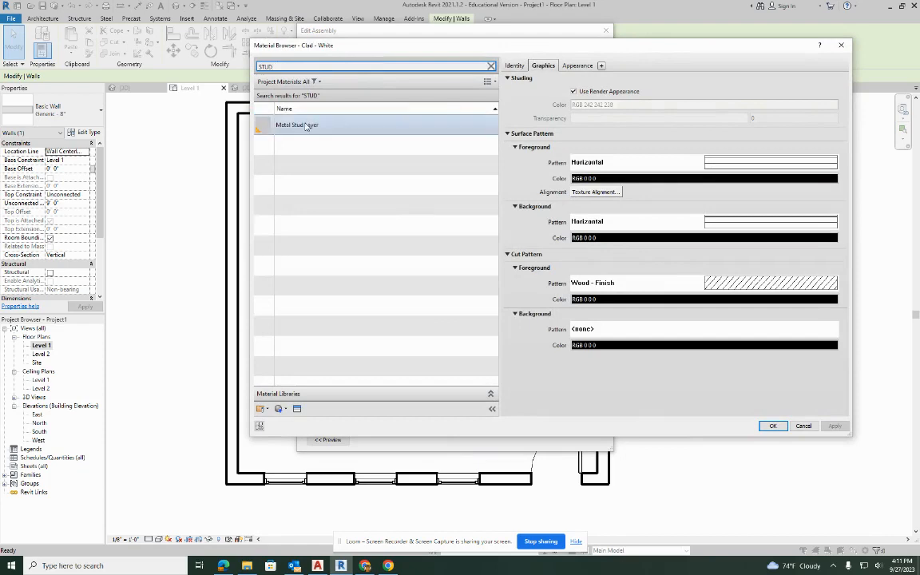
pyautogui.click(310, 125)
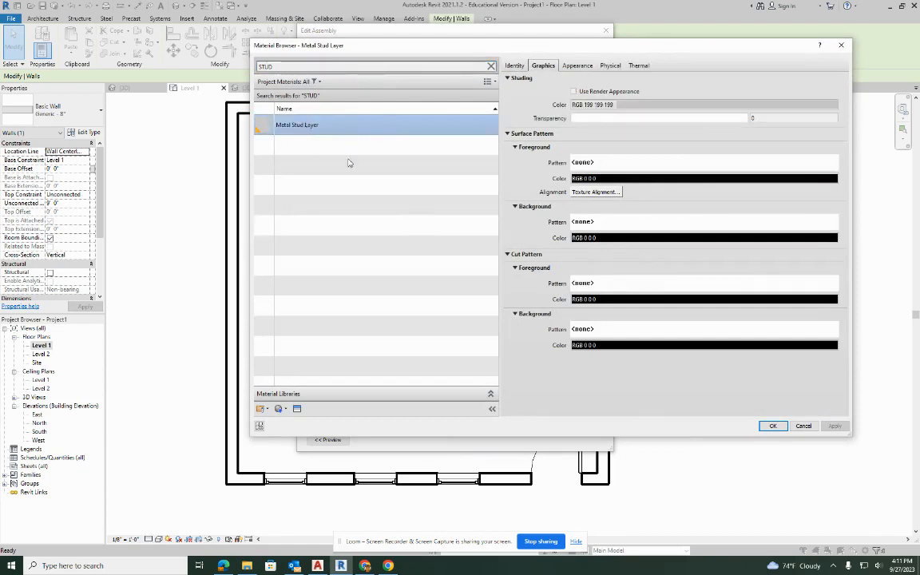
pyautogui.click(774, 428)
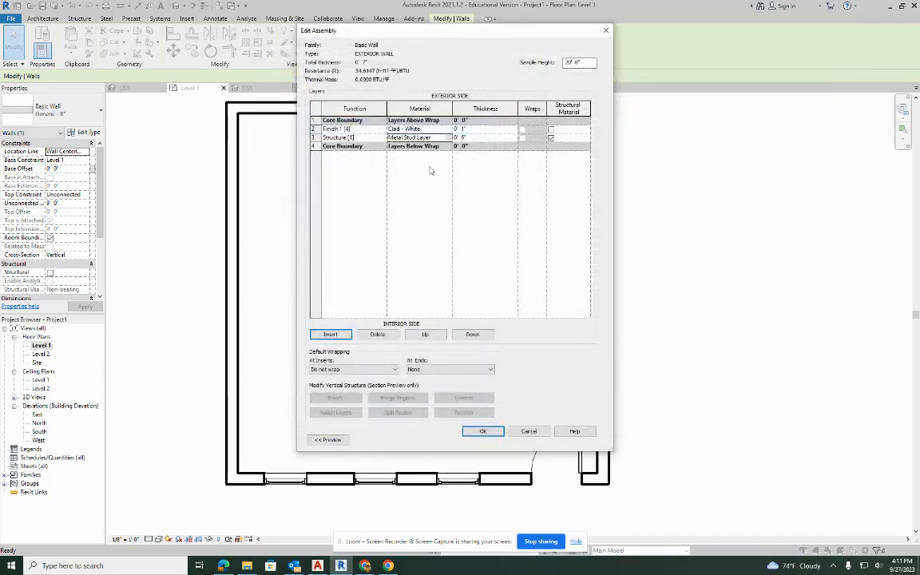
pyautogui.click(493, 432)
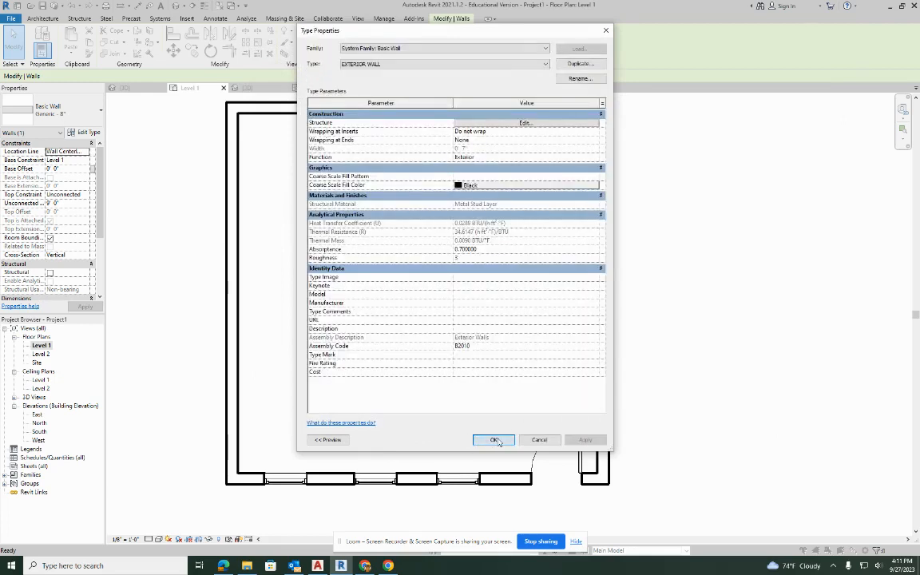
pyautogui.click(495, 440)
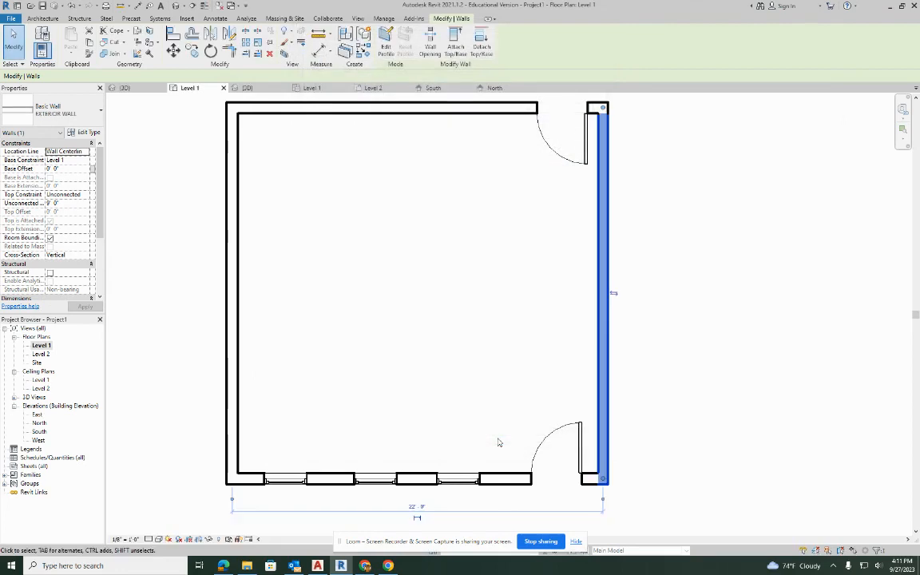
pyautogui.click(691, 270)
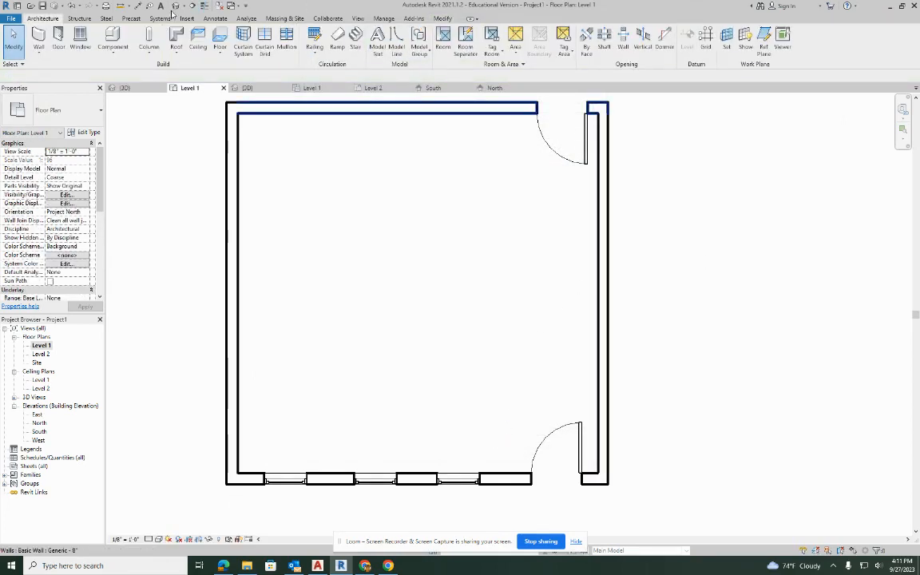
# In the 3D view, match the siding wall's type onto the front gable wall with the three windows and door.
pyautogui.click(175, 6)
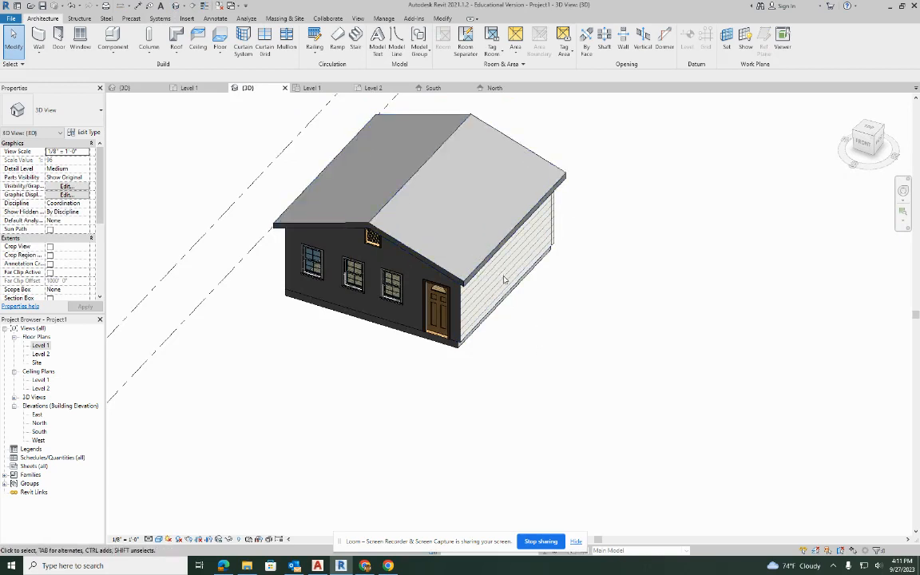
pyautogui.keyDown('shift'); pyautogui.moveTo(505, 281); pyautogui.dragTo(464, 232, button='middle'); pyautogui.keyUp('shift')
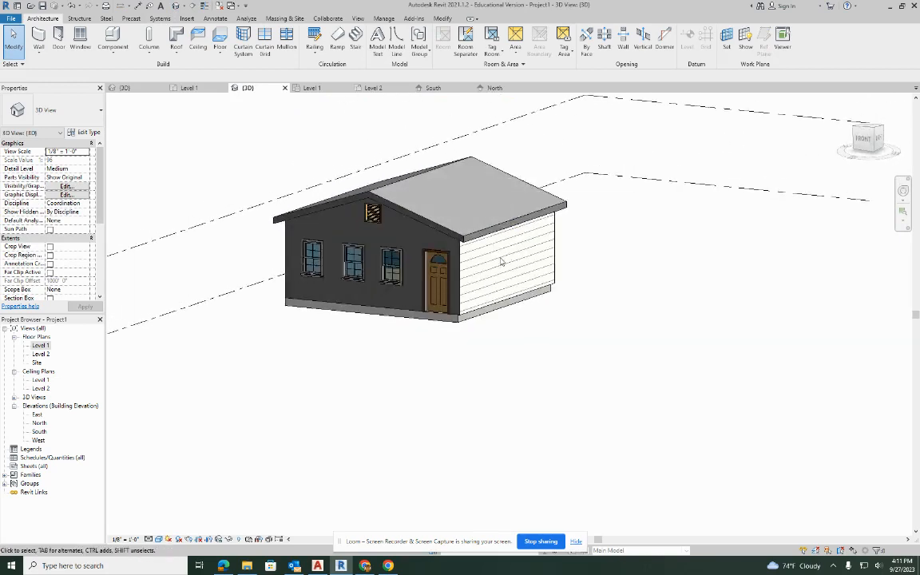
pyautogui.scroll(3, 449, 274)
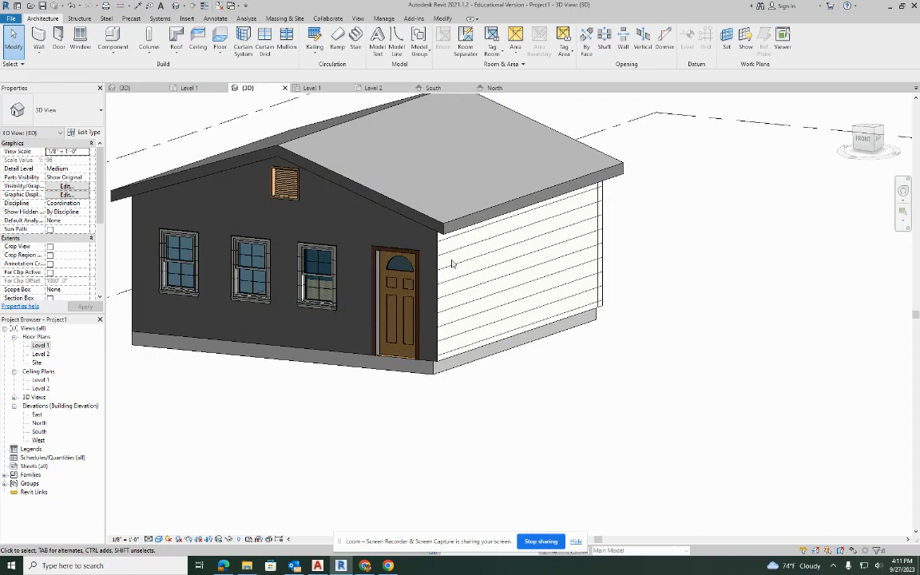
pyautogui.click(442, 16)
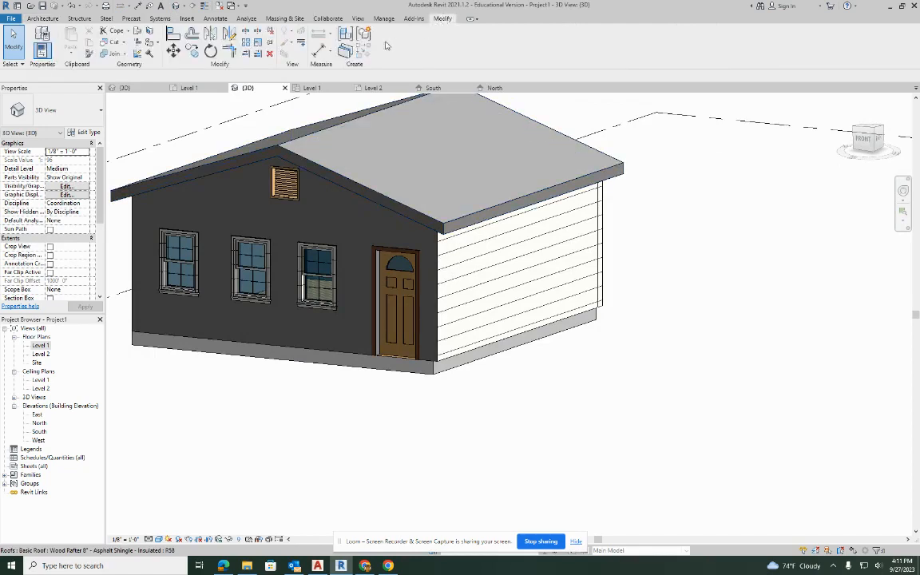
pyautogui.click(87, 54)
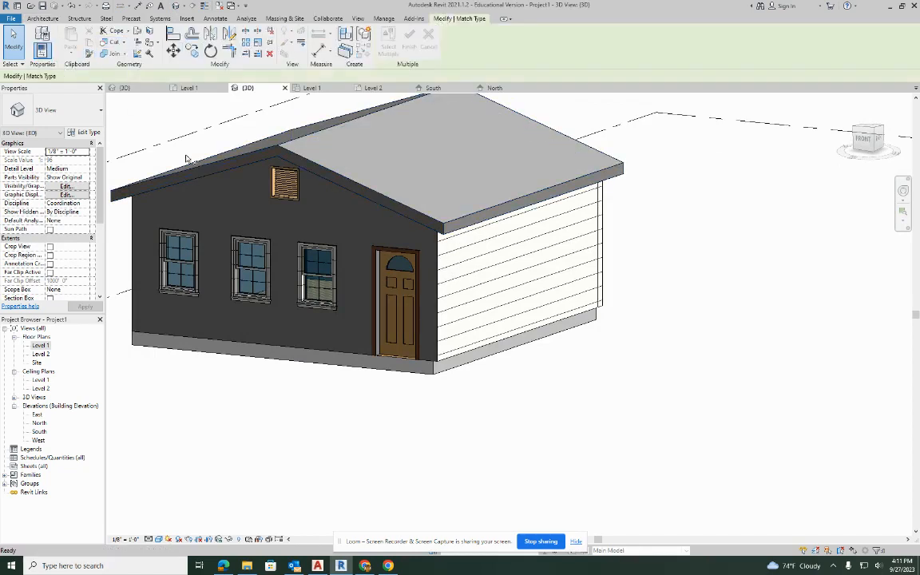
pyautogui.click(442, 334)
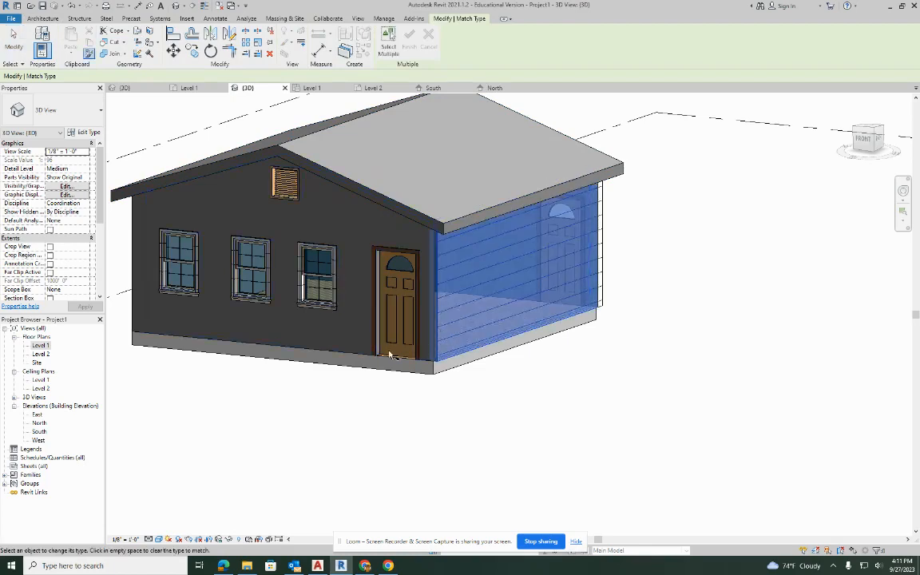
pyautogui.click(359, 358)
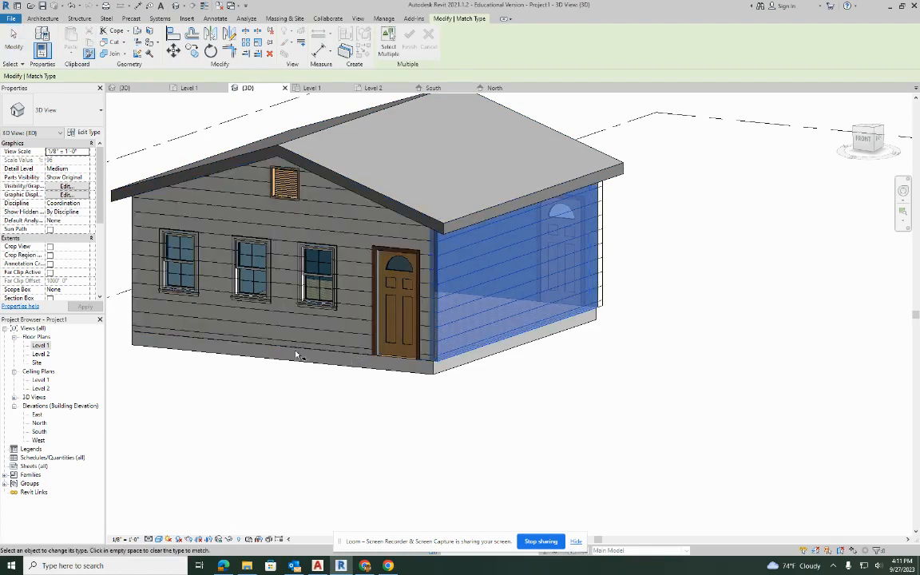
pyautogui.keyDown('shift'); pyautogui.moveTo(355, 354); pyautogui.dragTo(499, 353, button='middle'); pyautogui.keyUp('shift')
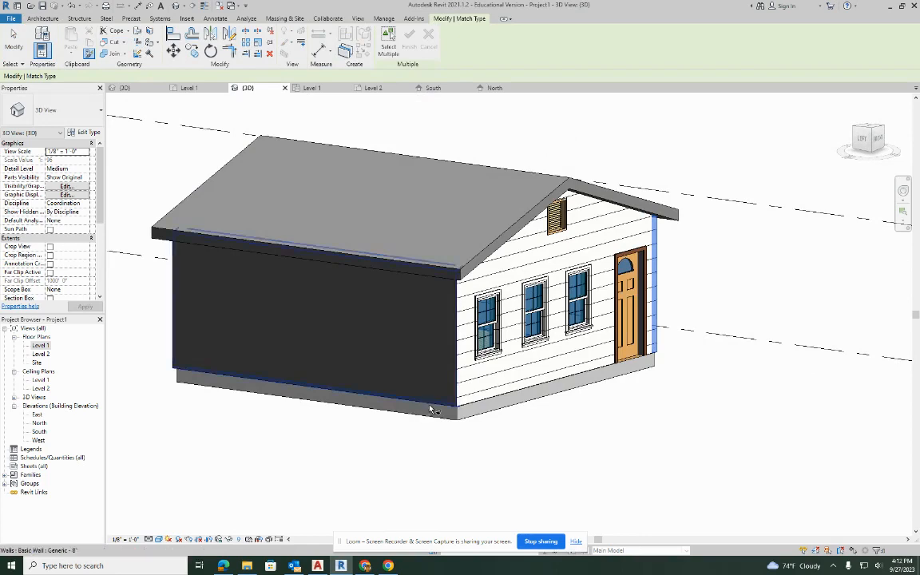
pyautogui.press('Escape')
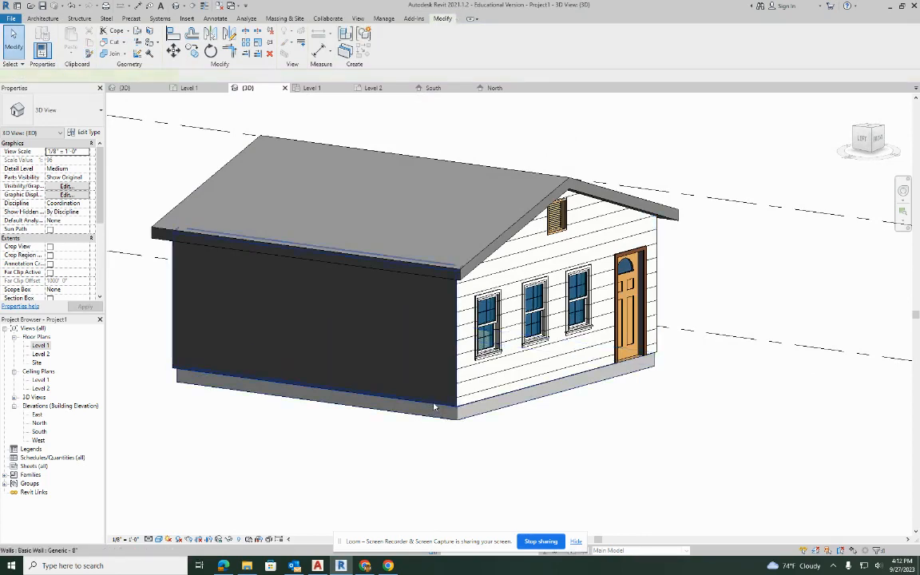
# Change the remaining side wall under the roof eave to the EXTERIOR WALL type.
pyautogui.click(434, 408)
pyautogui.click(61, 105)
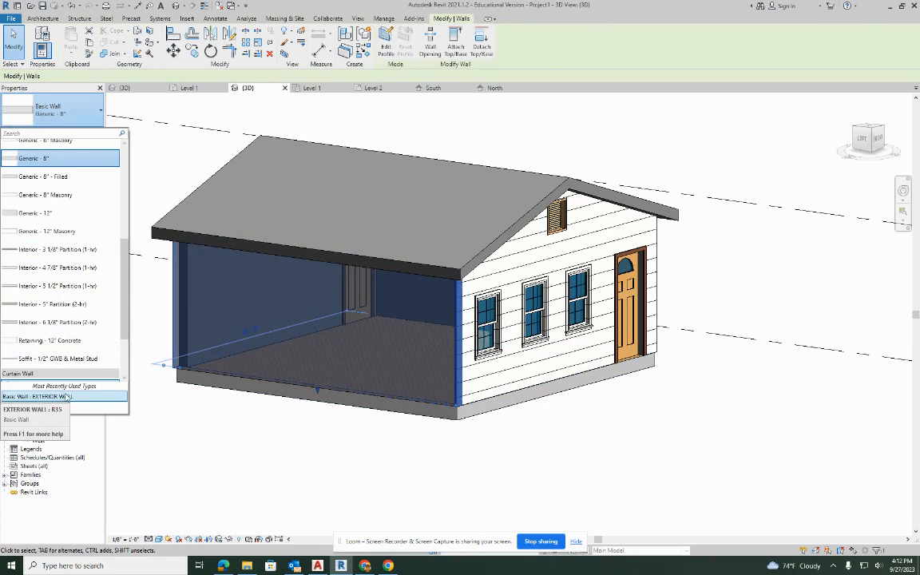
pyautogui.click(67, 396)
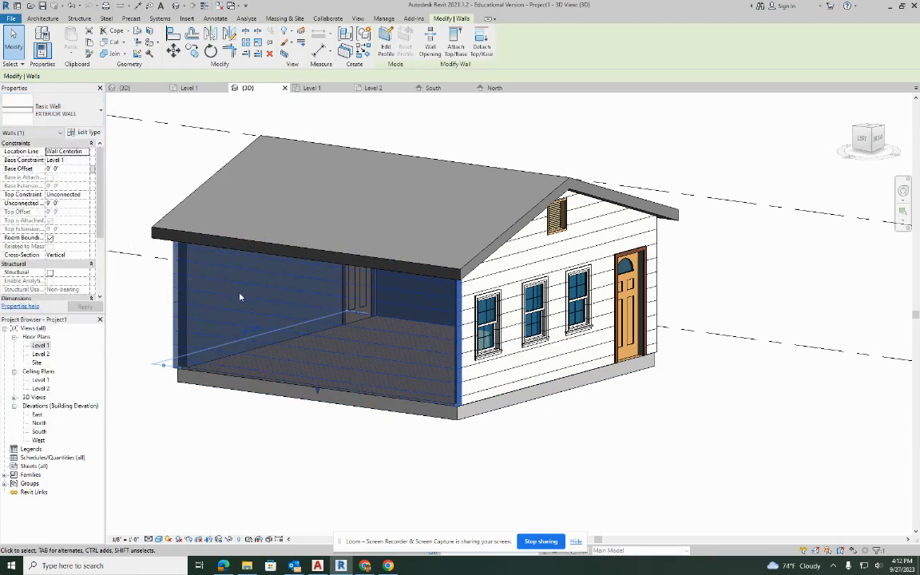
pyautogui.keyDown('shift'); pyautogui.moveTo(238, 308); pyautogui.dragTo(648, 345, button='middle'); pyautogui.keyUp('shift')
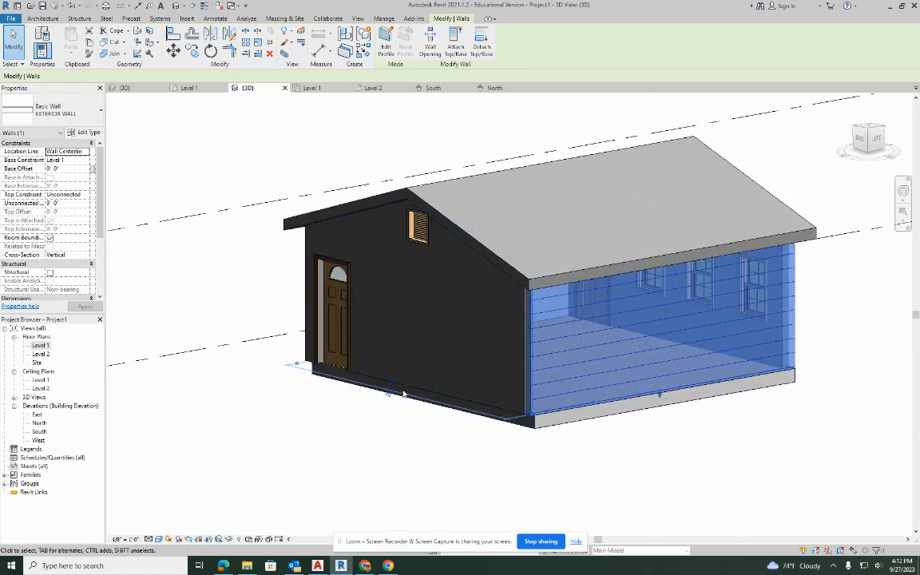
pyautogui.press('Escape')
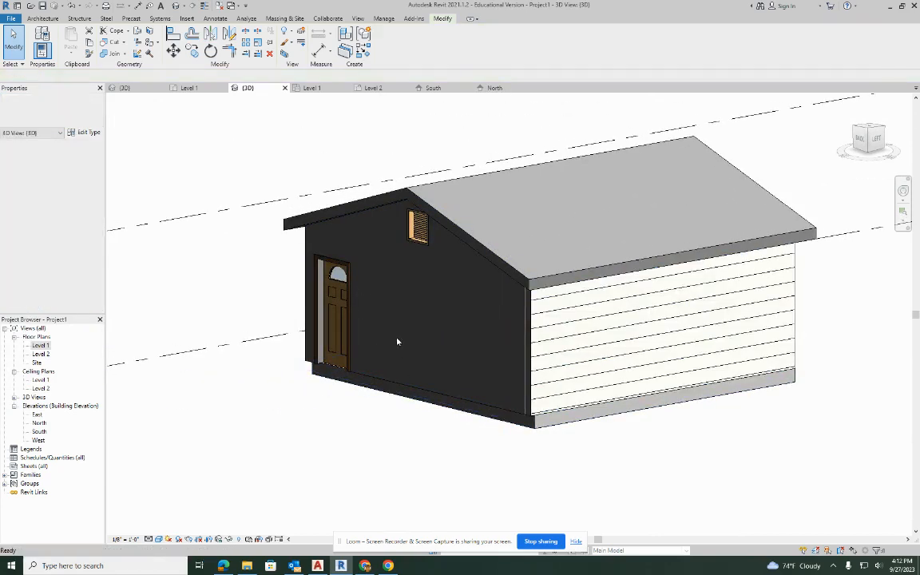
# Search the wall types for EXTER and change the rear gable wall to the EXTERIOR WALL type.
pyautogui.click(400, 388)
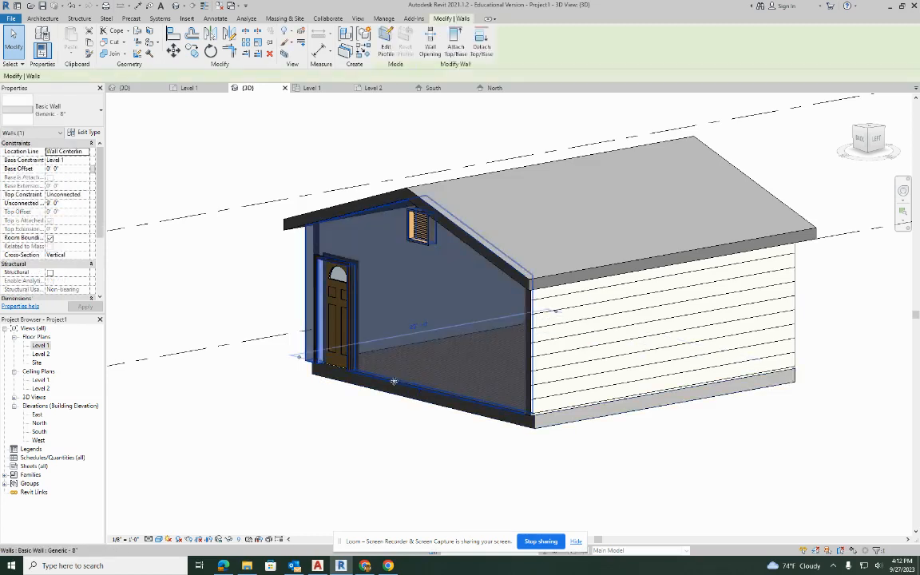
pyautogui.click(72, 110)
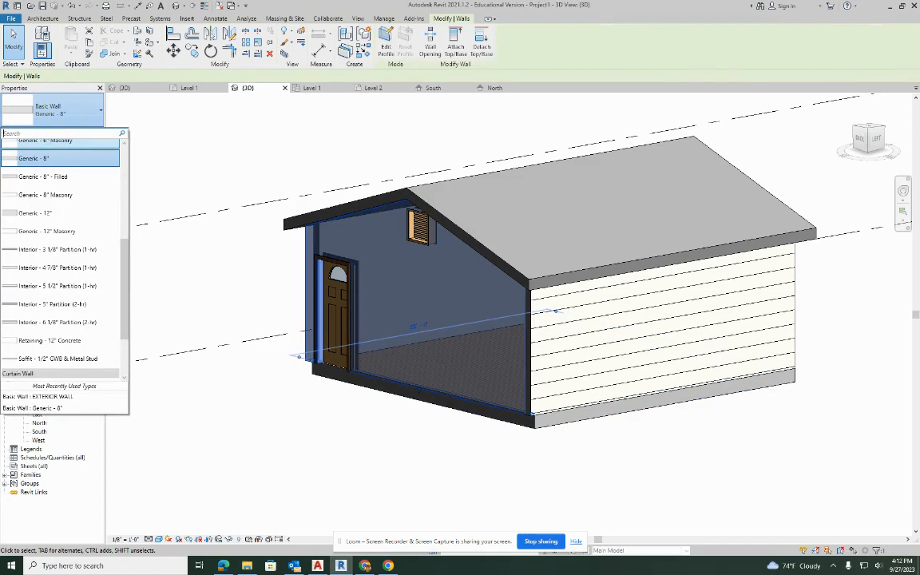
pyautogui.write('extr')
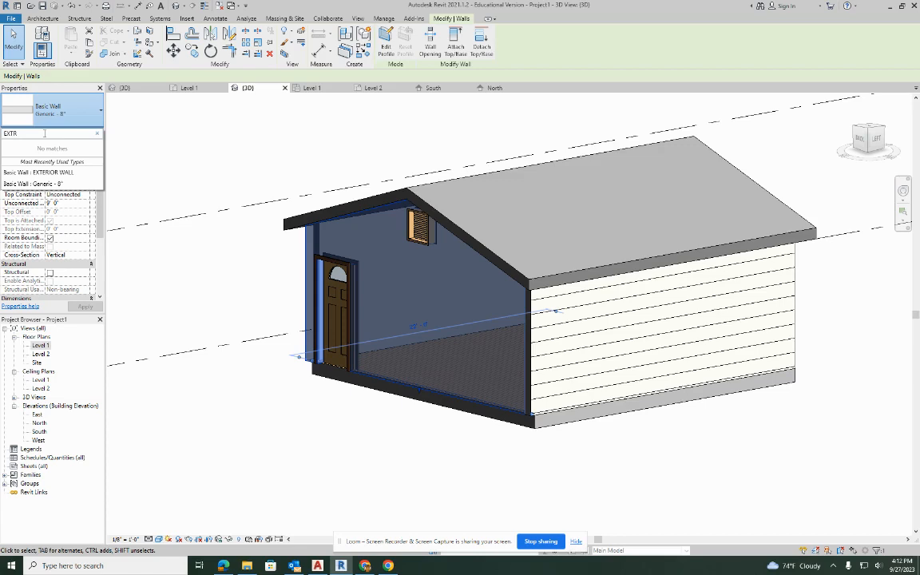
pyautogui.press('BackSpace')
pyautogui.write('er')
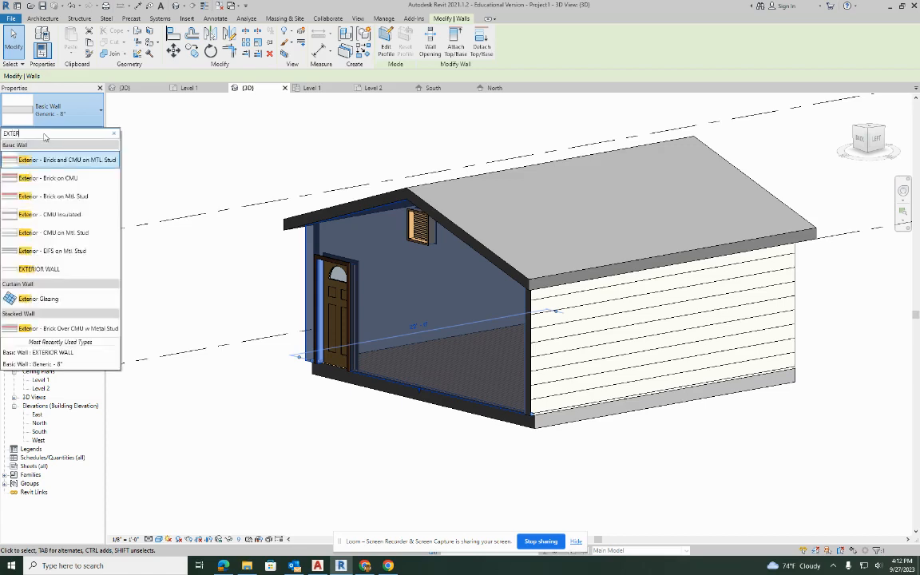
pyautogui.click(39, 269)
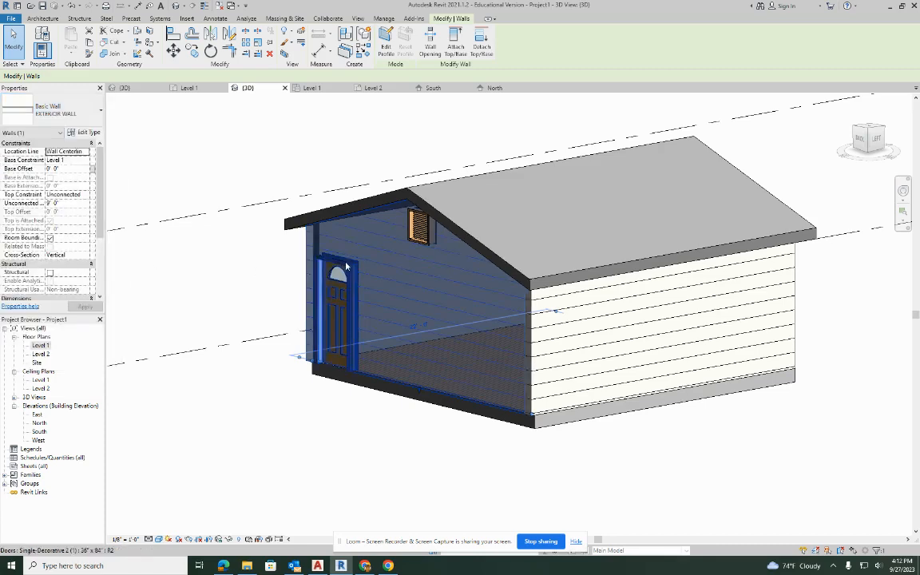
pyautogui.click(286, 126)
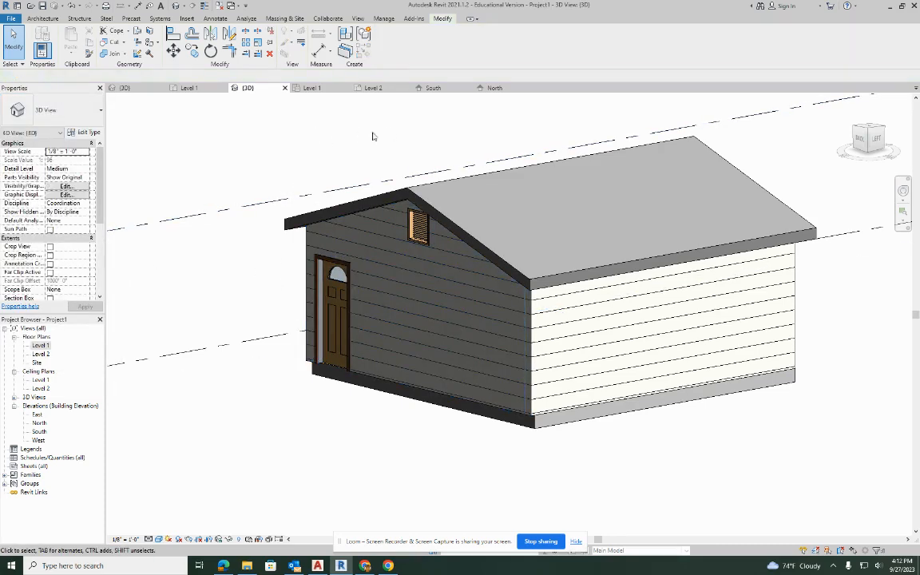
pyautogui.keyDown('shift'); pyautogui.moveTo(607, 233); pyautogui.dragTo(1, 372, button='middle'); pyautogui.keyUp('shift')
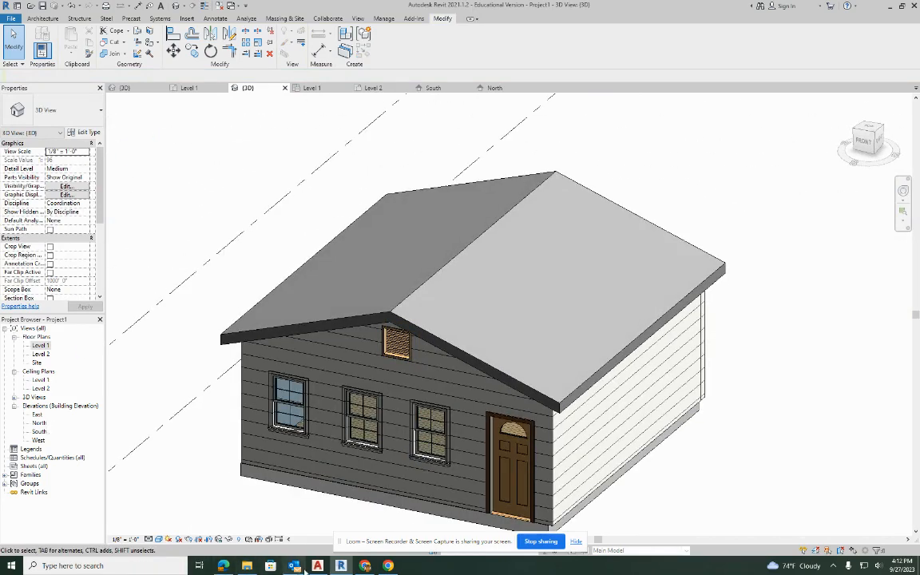
pyautogui.click(365, 566)
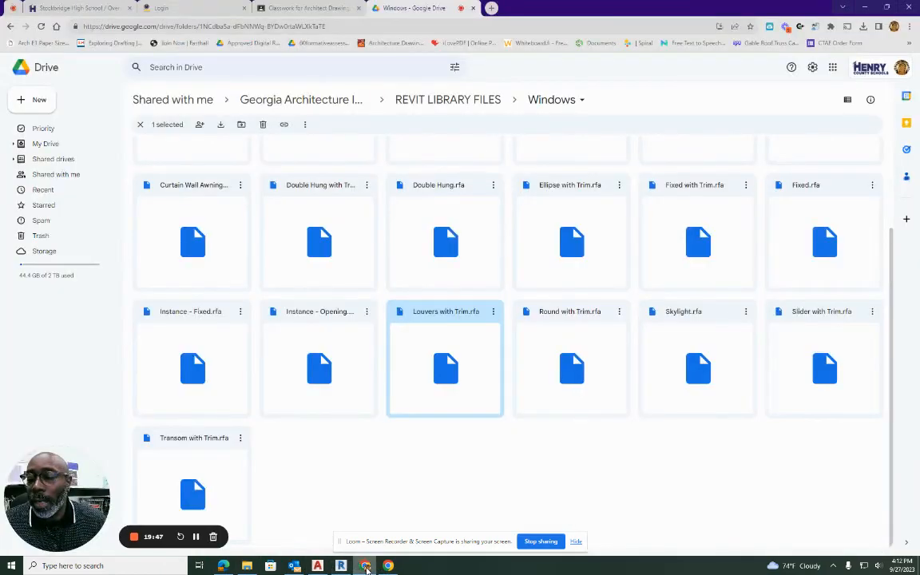
pyautogui.click(341, 565)
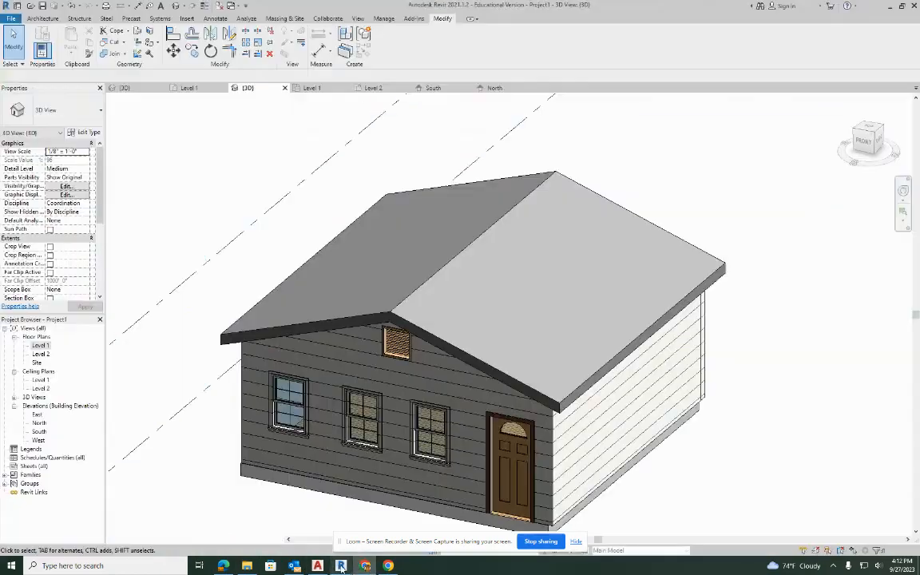
pyautogui.moveTo(404, 336); pyautogui.dragTo(391, 211, button='middle')
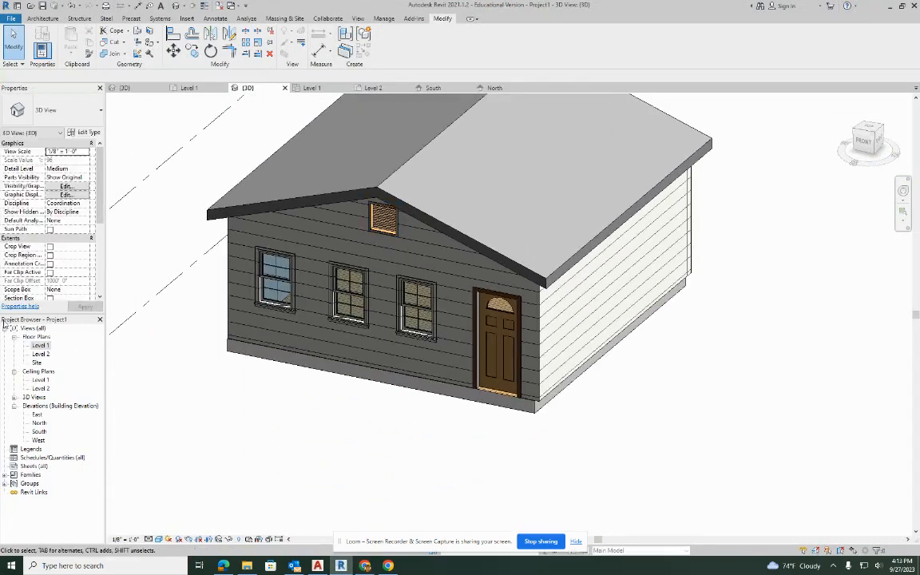
# Open the Level 1 floor plan with the whole building in view.
pyautogui.doubleClick(41, 345)
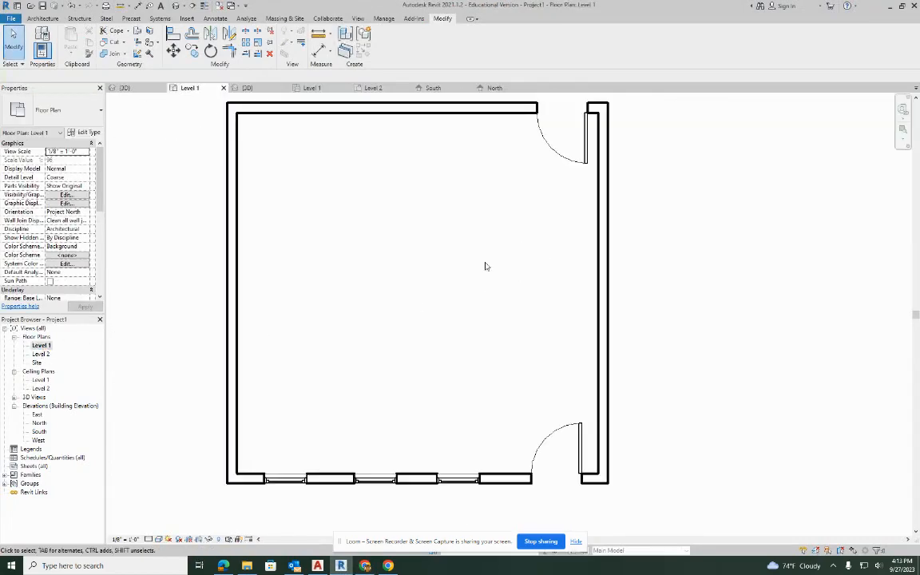
pyautogui.scroll(-2, 485, 266)
pyautogui.scroll(1, 477, 281)
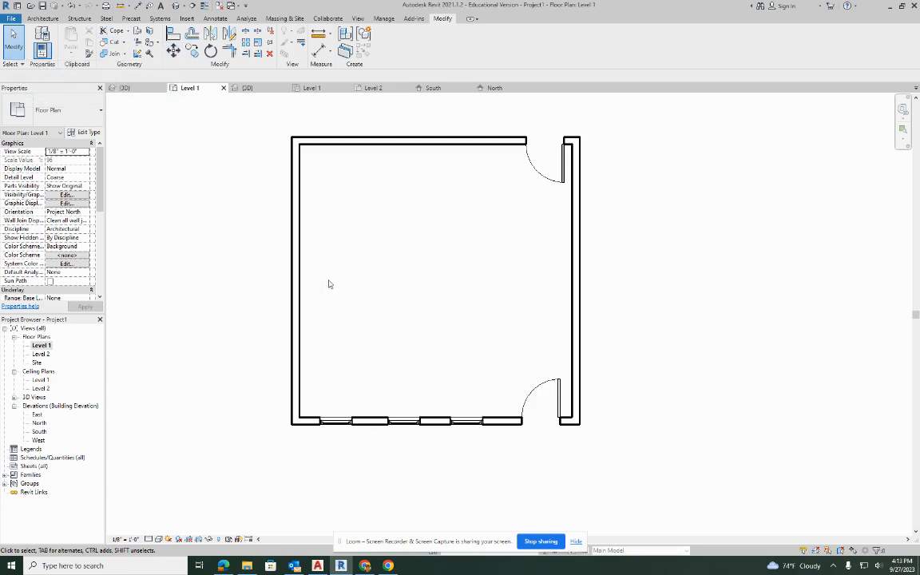
# Switch to Google Drive in Chrome and open the Casework folder within REVIT LIBRARY FILES.
pyautogui.moveTo(367, 569)
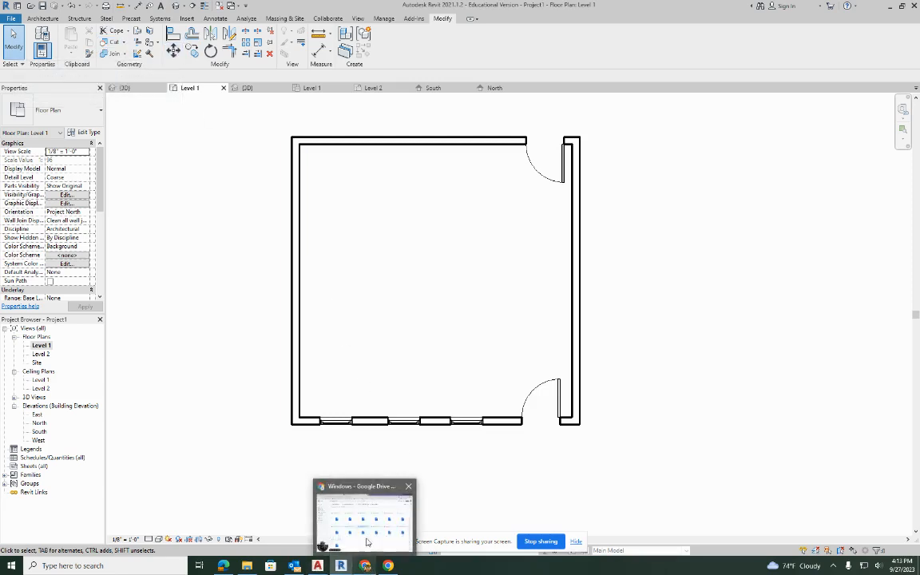
pyautogui.click(366, 564)
pyautogui.click(365, 559)
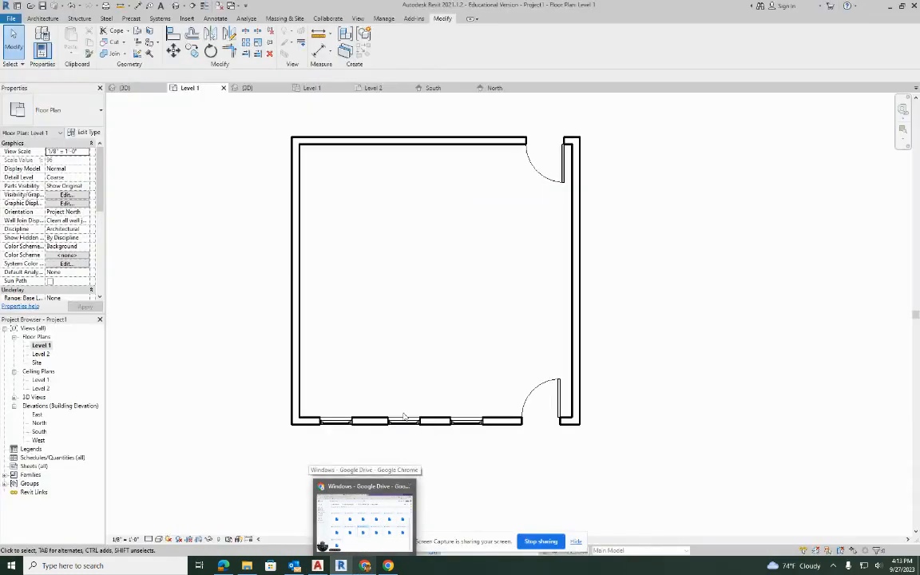
pyautogui.click(365, 564)
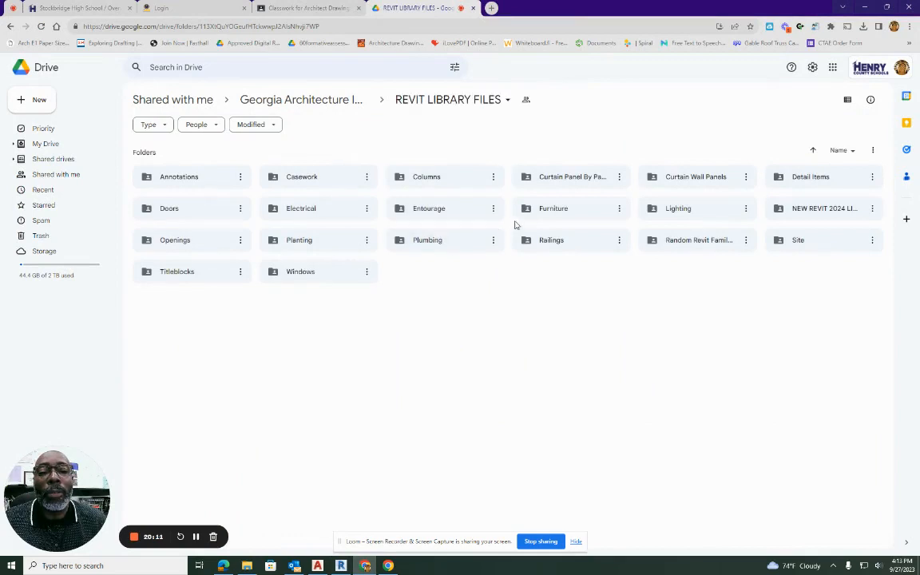
pyautogui.click(312, 182)
pyautogui.doubleClick(312, 182)
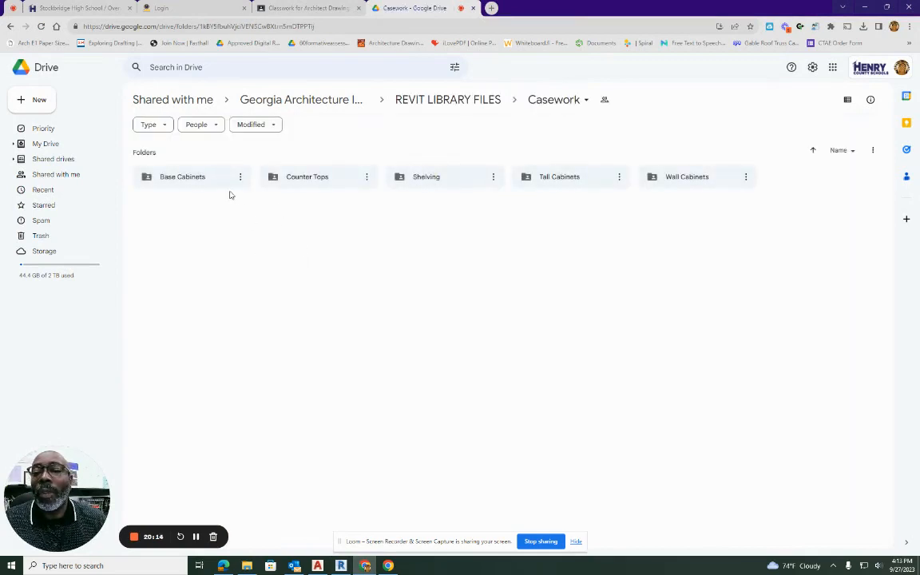
# Open the Base Cabinets folder and download the Base Cabinet-2 Bin and Base Cabinet-4 Drawers families.
pyautogui.doubleClick(184, 177)
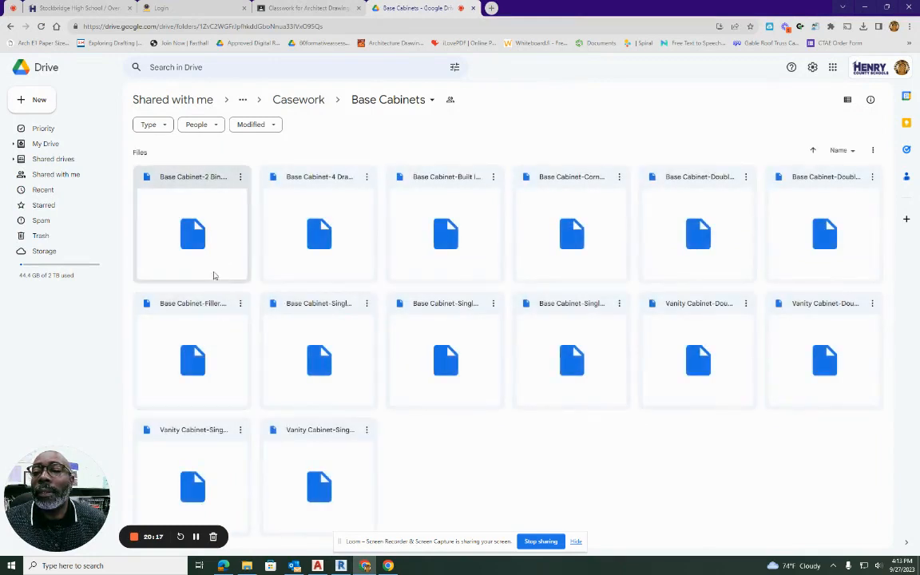
pyautogui.click(200, 234)
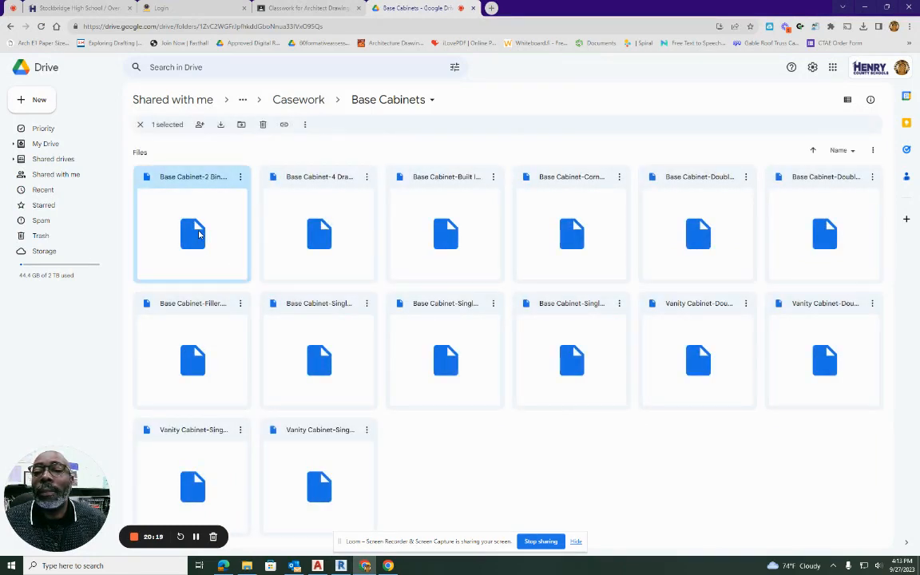
pyautogui.click(241, 181)
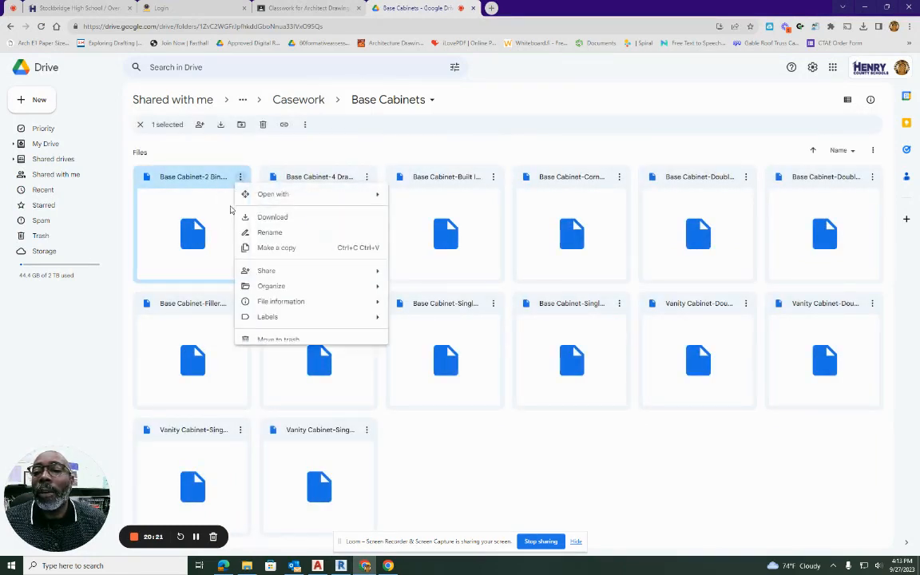
pyautogui.click(262, 220)
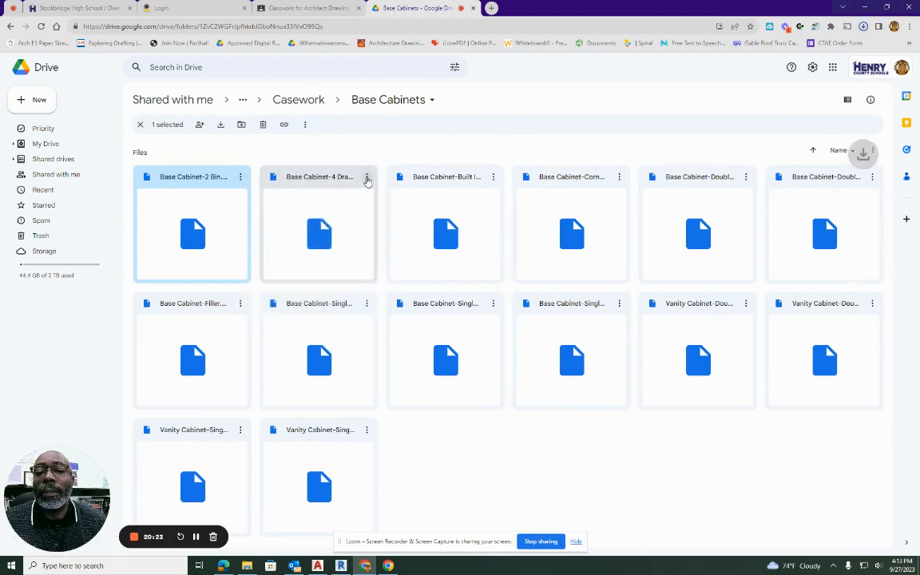
pyautogui.click(366, 177)
pyautogui.click(401, 220)
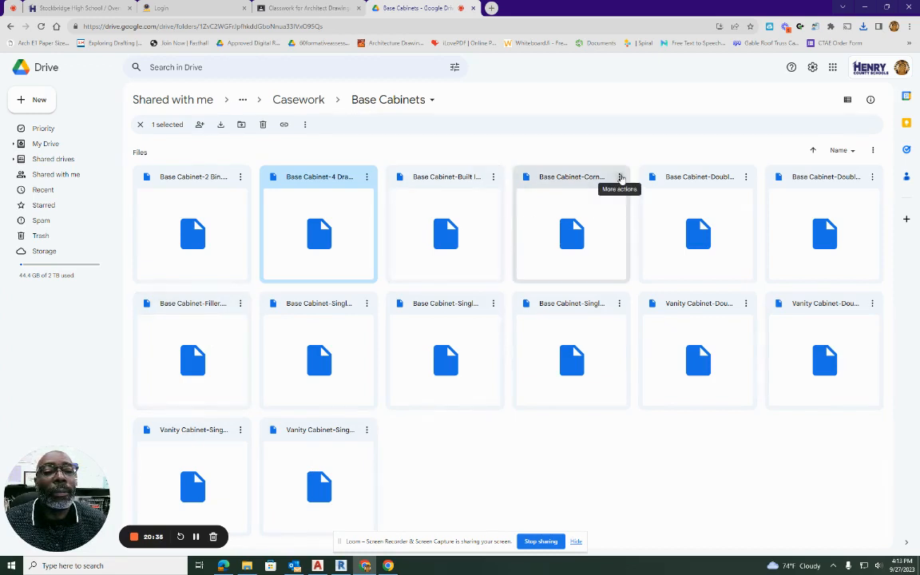
# Download the Base Cabinet-Corner Unit-Angled, Base Cabinet-Double Door & 2 Drawer and Base Cabinet-Single Door & Drawer families.
pyautogui.click(620, 176)
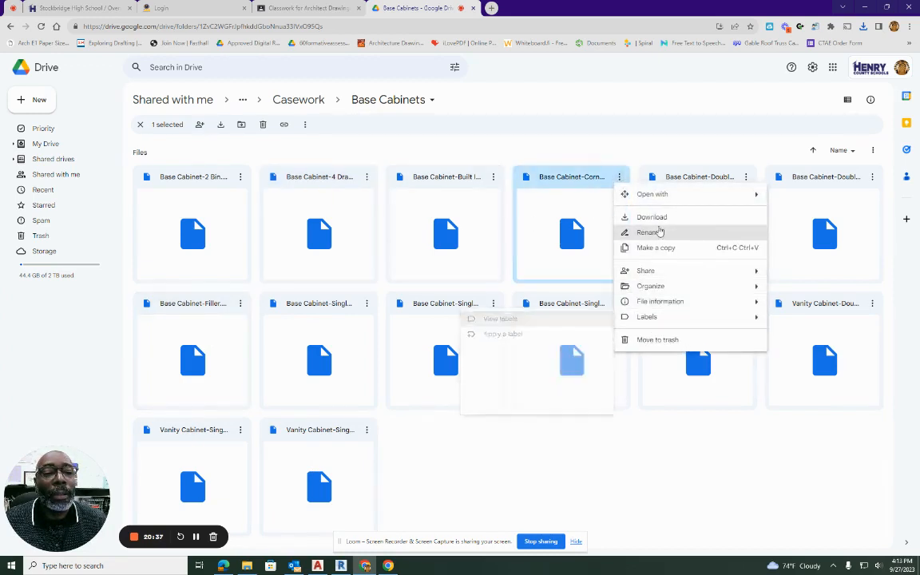
pyautogui.click(651, 216)
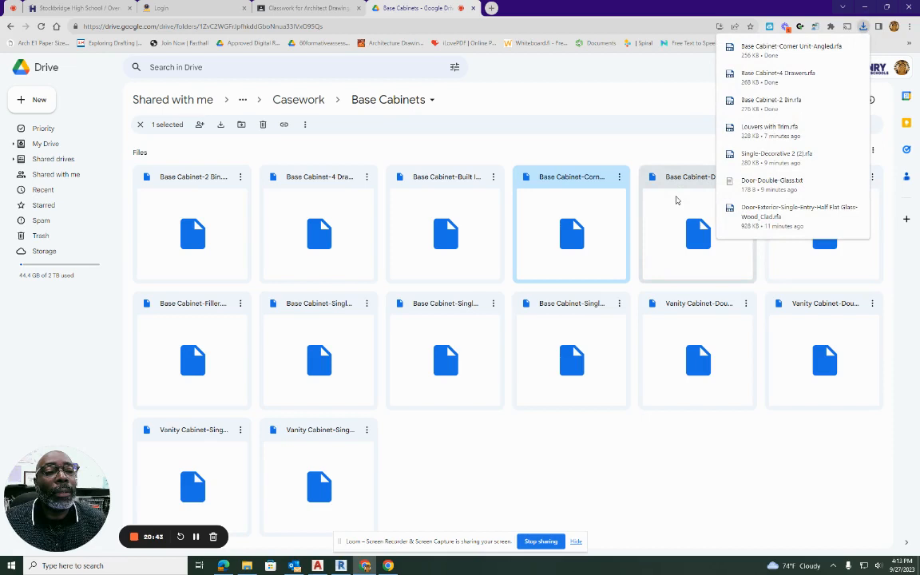
pyautogui.click(676, 200)
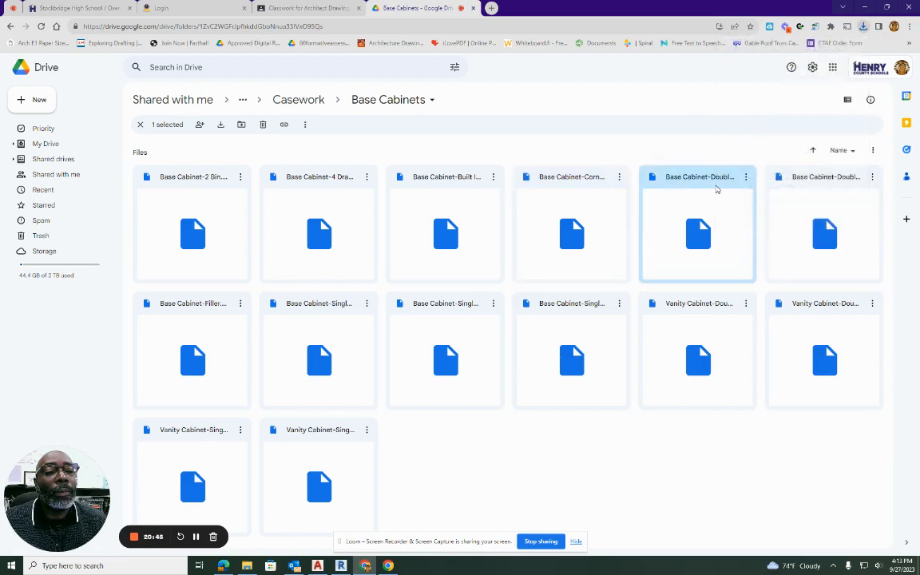
pyautogui.click(746, 176)
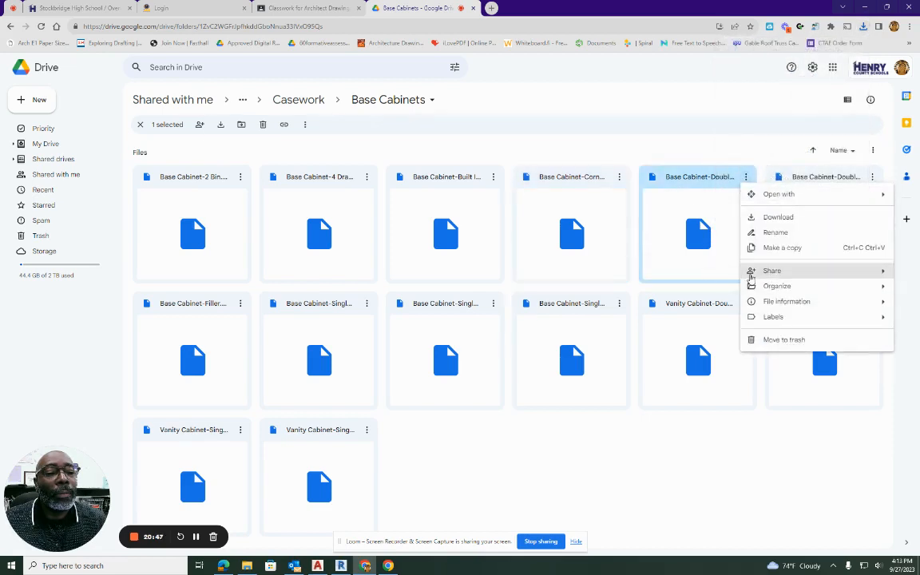
pyautogui.click(790, 217)
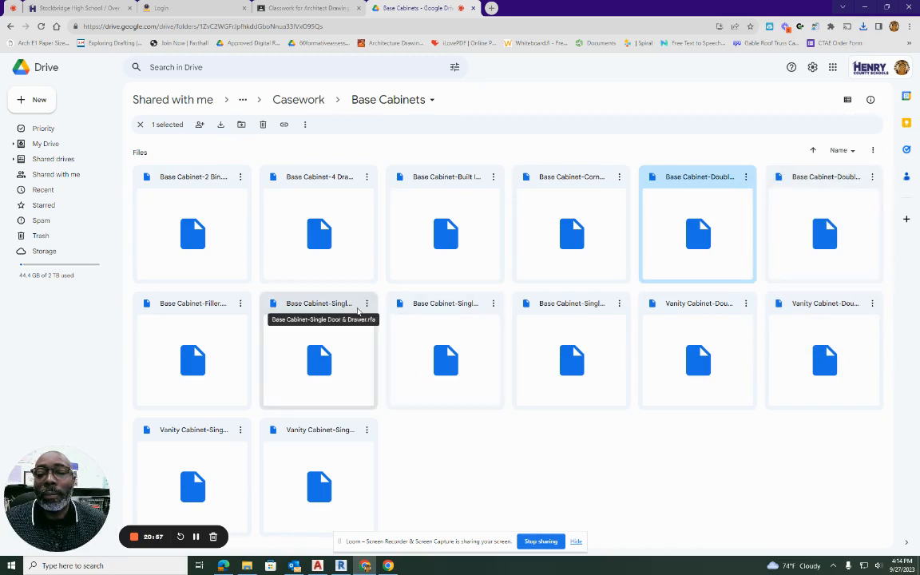
pyautogui.rightClick(360, 313)
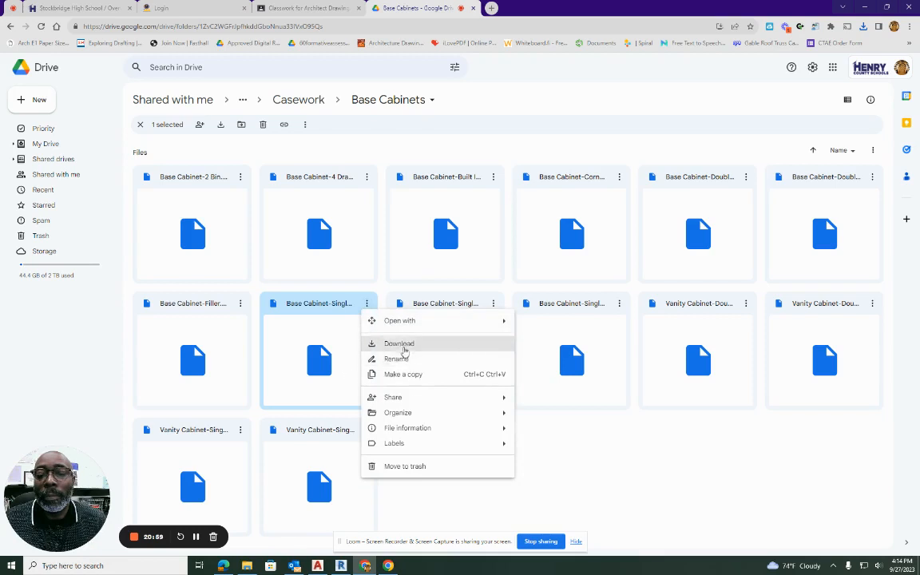
pyautogui.click(404, 349)
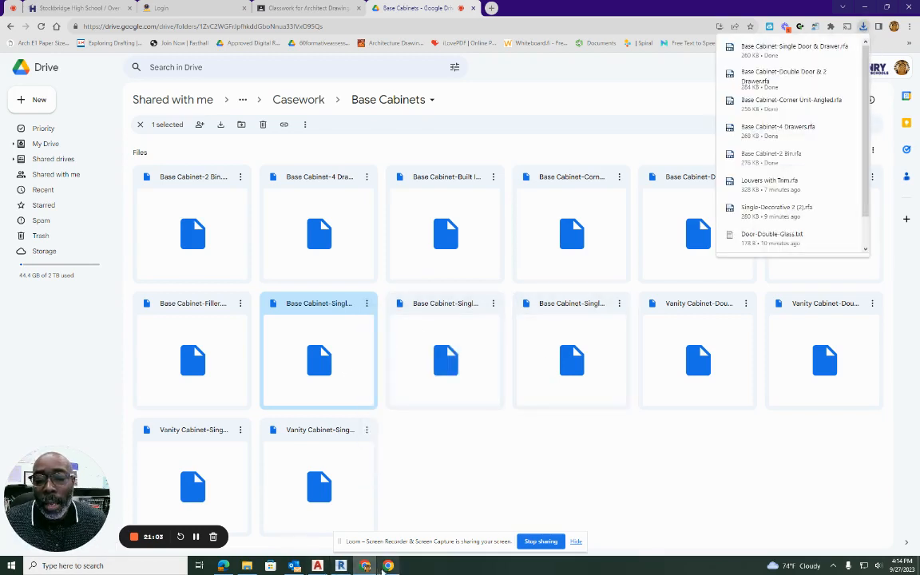
# Switch to Revit and examine thumbnails of the base cabinet families in the Imperial Library's Casework folder without loading any.
pyautogui.moveTo(390, 568)
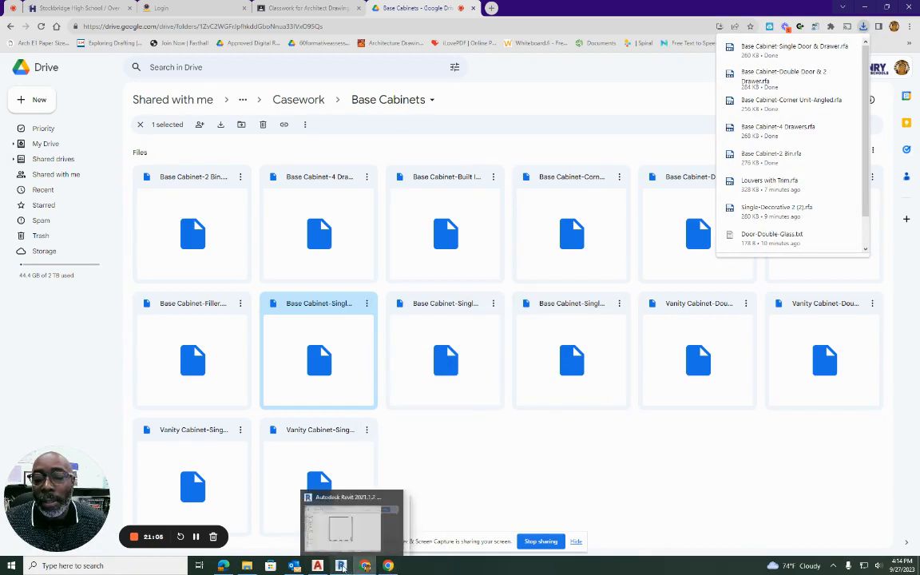
pyautogui.click(341, 566)
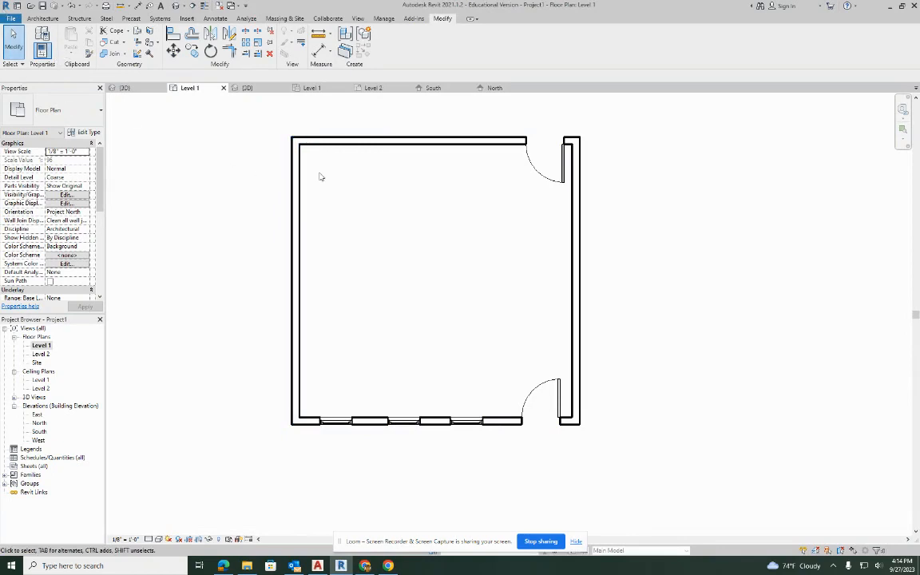
pyautogui.click(43, 18)
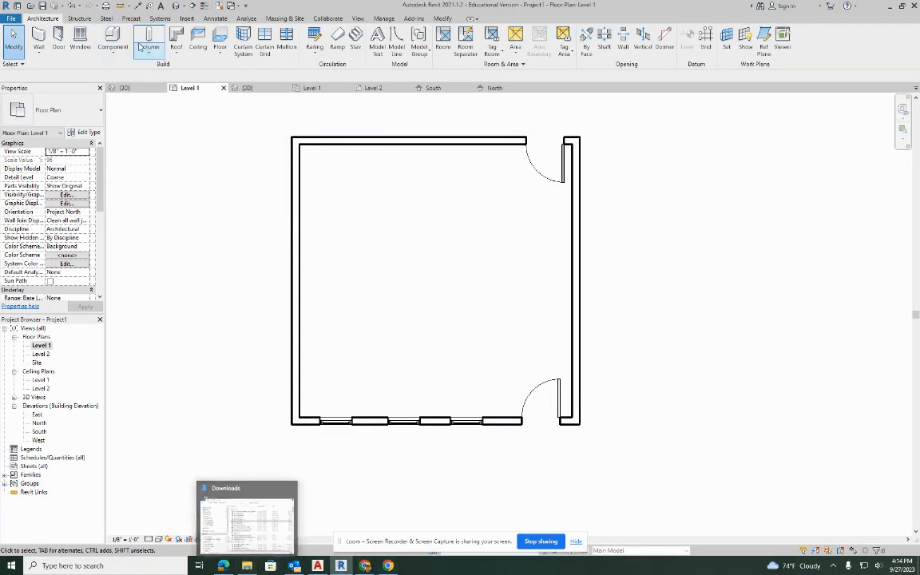
pyautogui.click(113, 38)
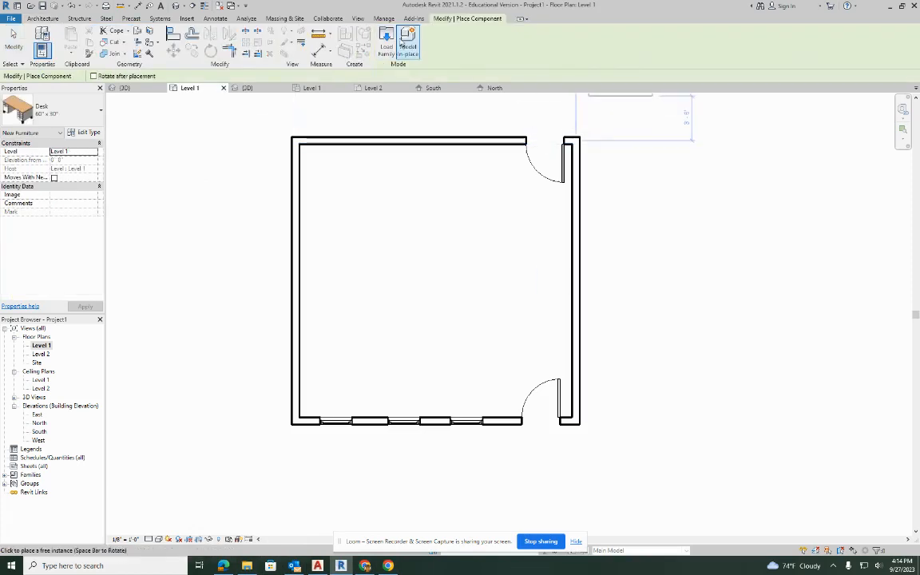
pyautogui.click(387, 42)
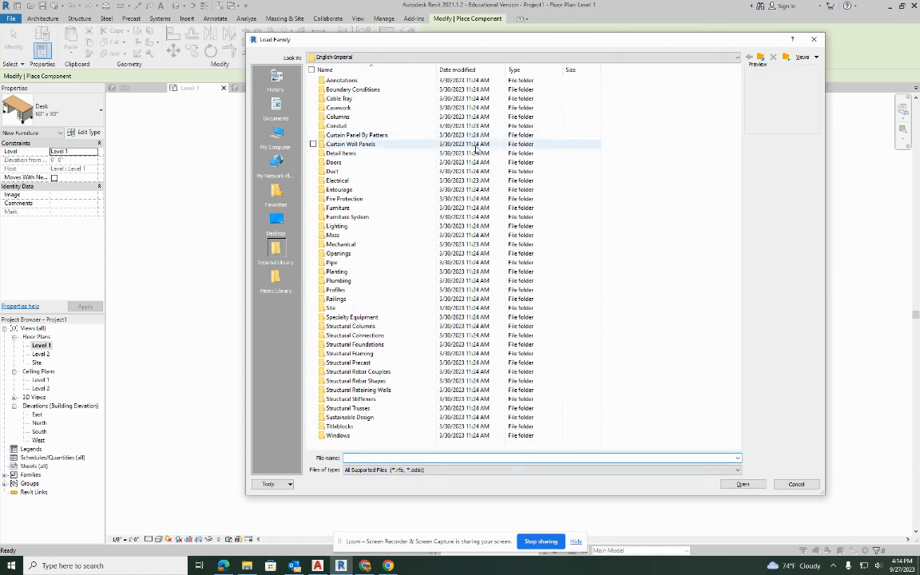
pyautogui.click(377, 107)
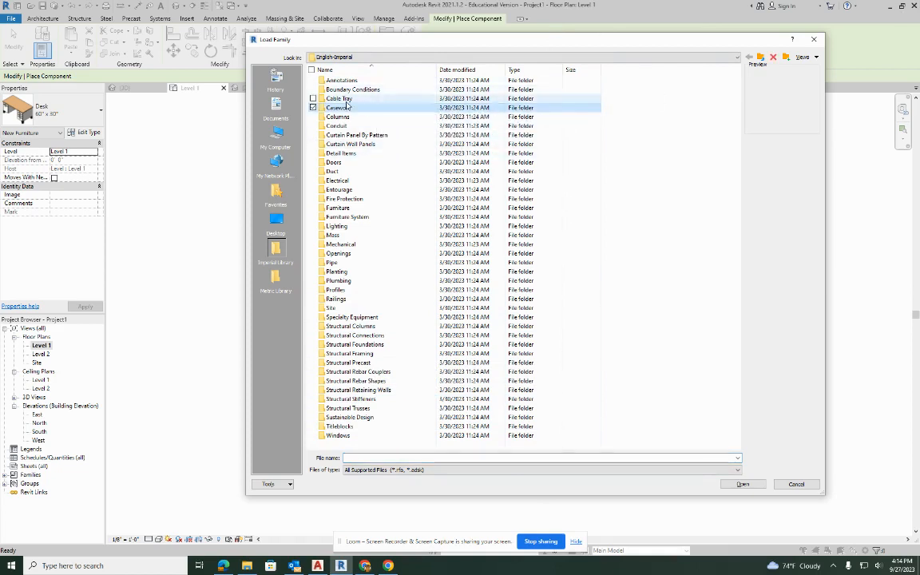
pyautogui.doubleClick(378, 107)
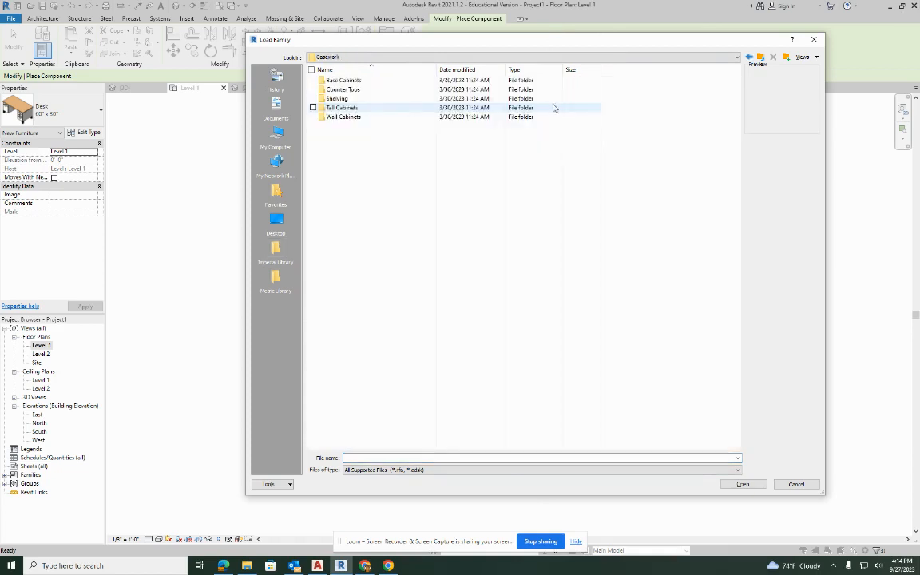
pyautogui.doubleClick(336, 80)
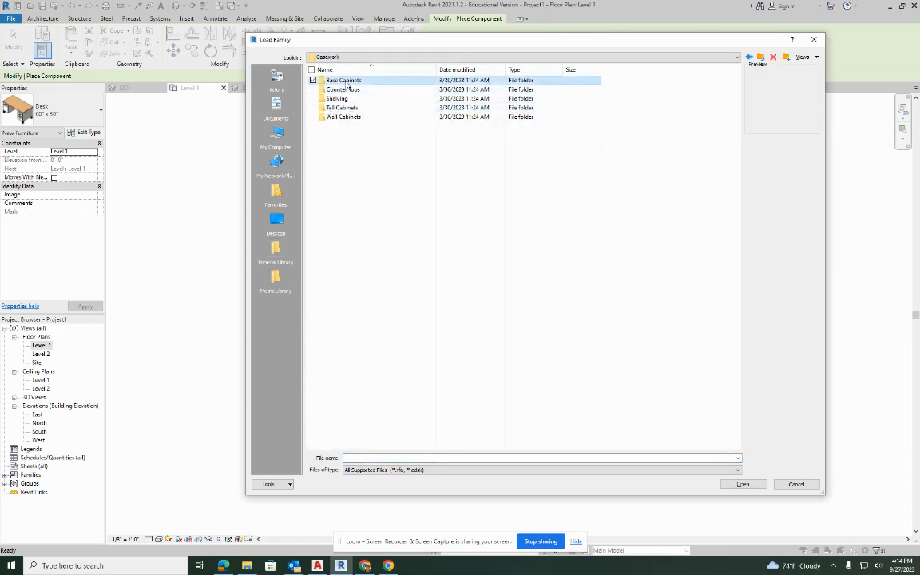
pyautogui.click(802, 61)
pyautogui.click(807, 90)
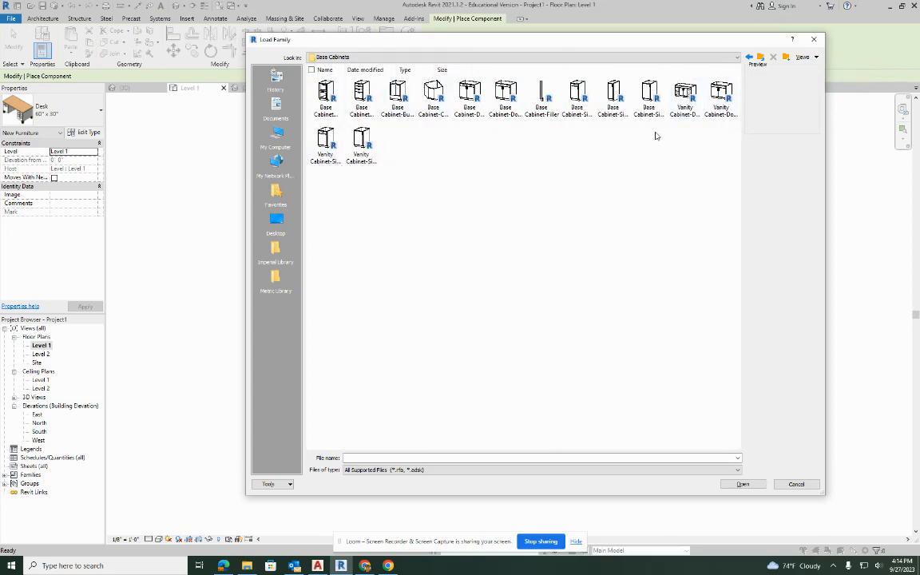
pyautogui.click(814, 40)
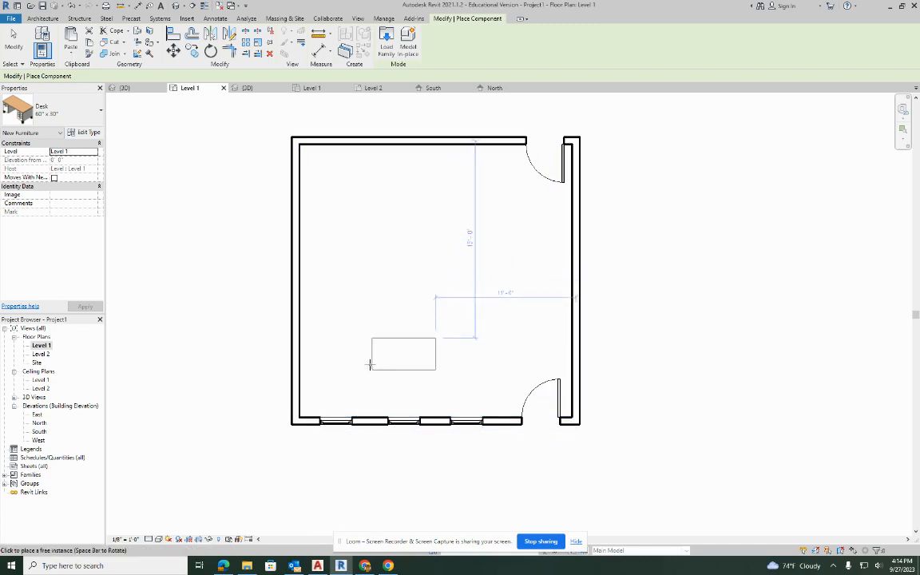
pyautogui.press('Escape')
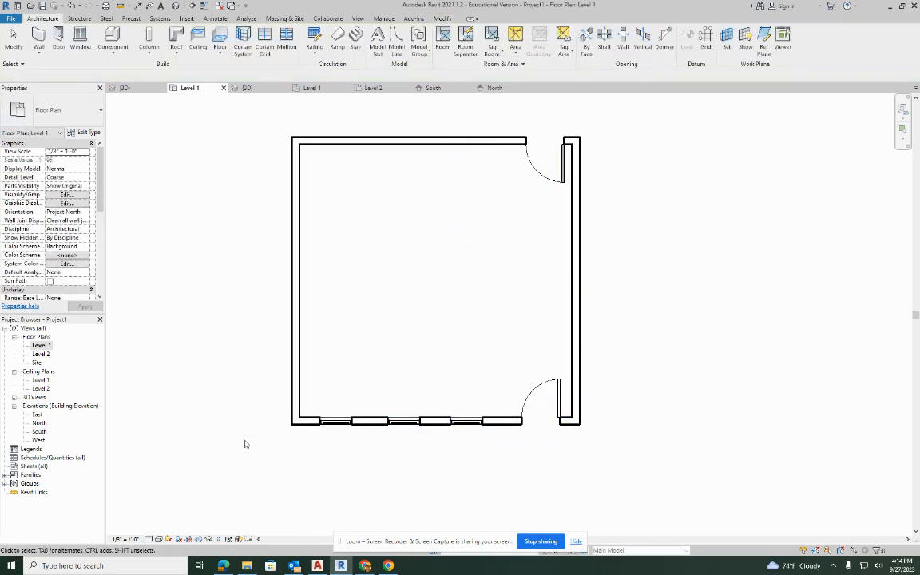
# Load the five newly downloaded base cabinet families, from 2 Bin to Single Door & Drawer, from Downloads into the Revit project.
pyautogui.click(248, 566)
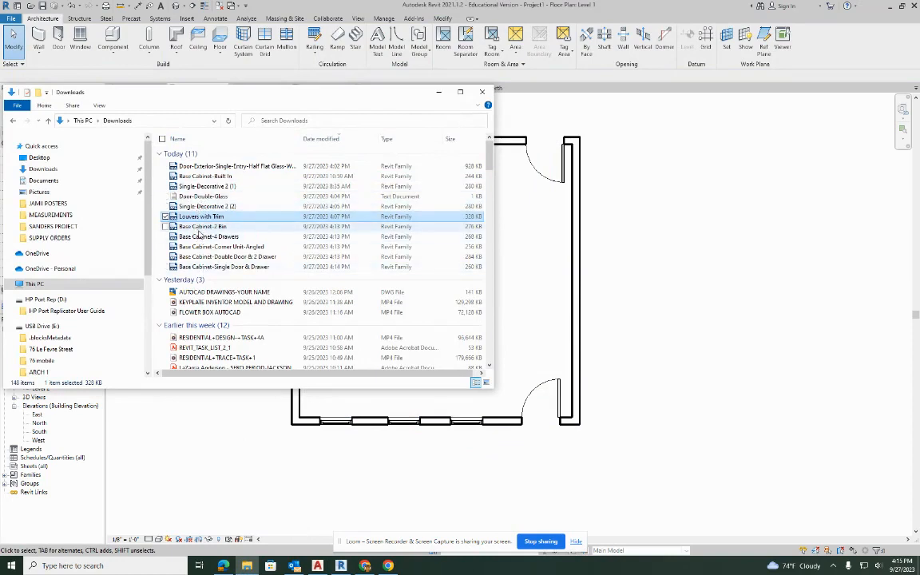
pyautogui.click(201, 226)
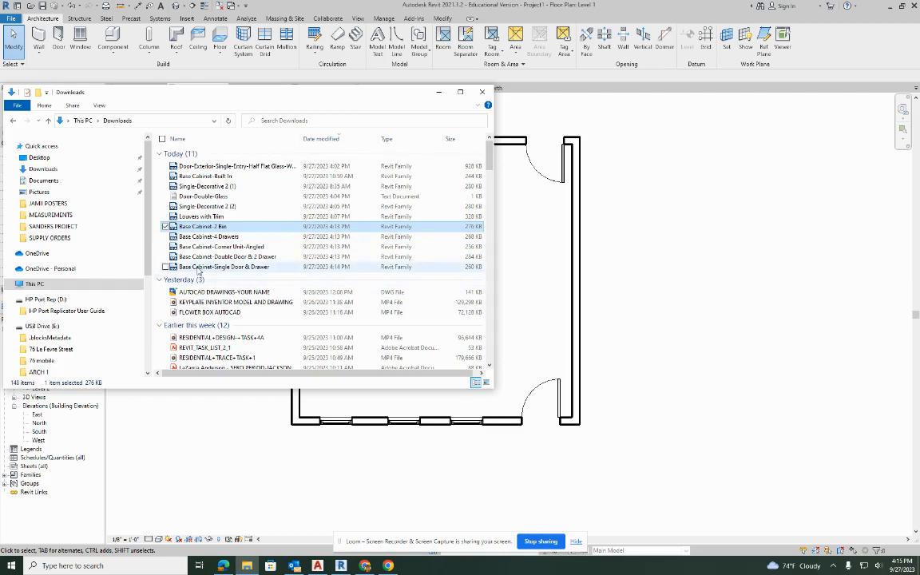
pyautogui.keyDown('shift'); pyautogui.click(197, 268); pyautogui.keyUp('shift')
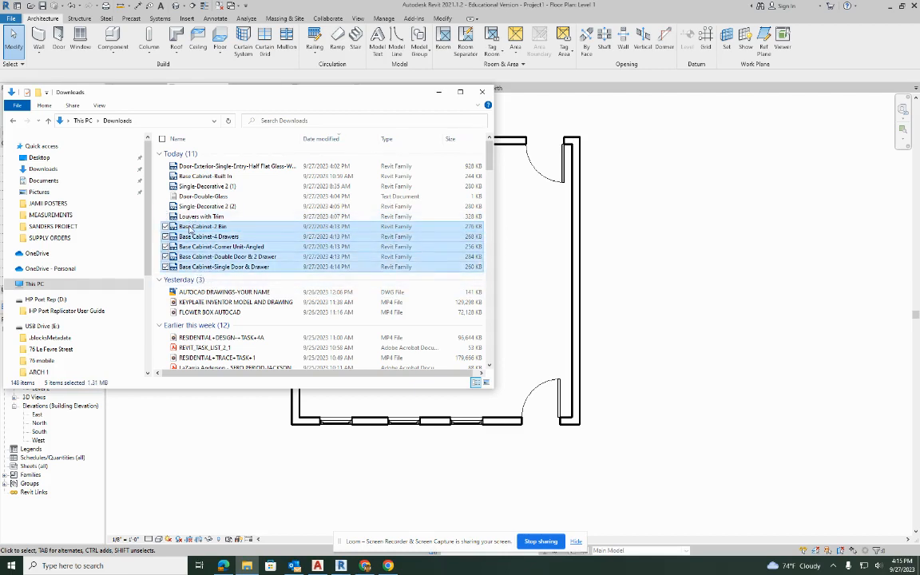
pyautogui.moveTo(190, 230); pyautogui.dragTo(609, 242)
pyautogui.moveTo(677, 282); pyautogui.dragTo(676, 275)
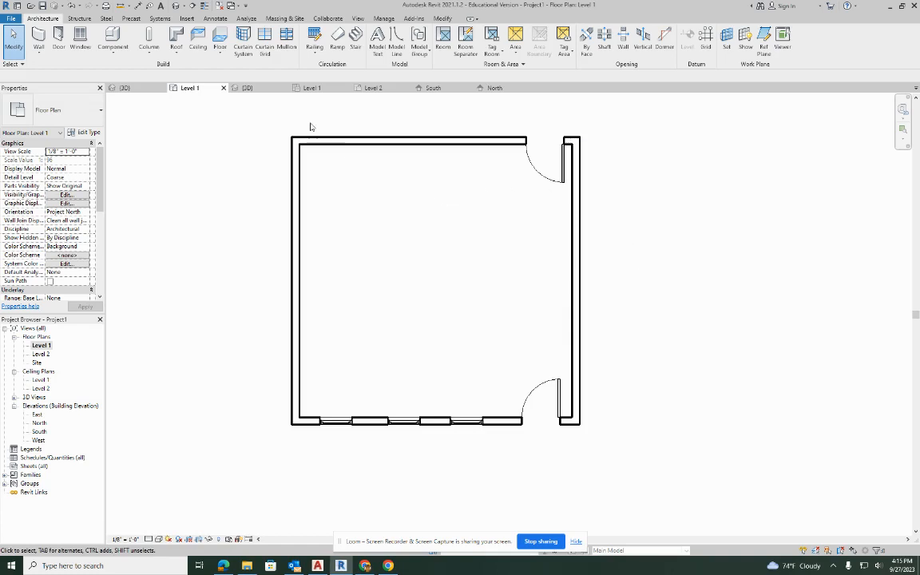
# Place two 24" Base Cabinet-4 Drawers units against the inside of the west wall, about 4'-6" and 12'-6" from the north wall.
pyautogui.click(112, 36)
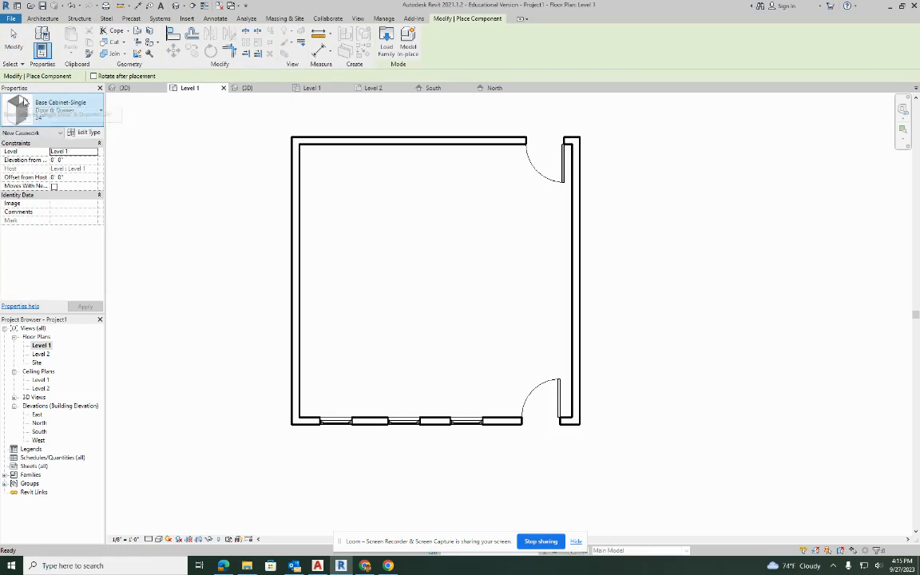
pyautogui.click(89, 104)
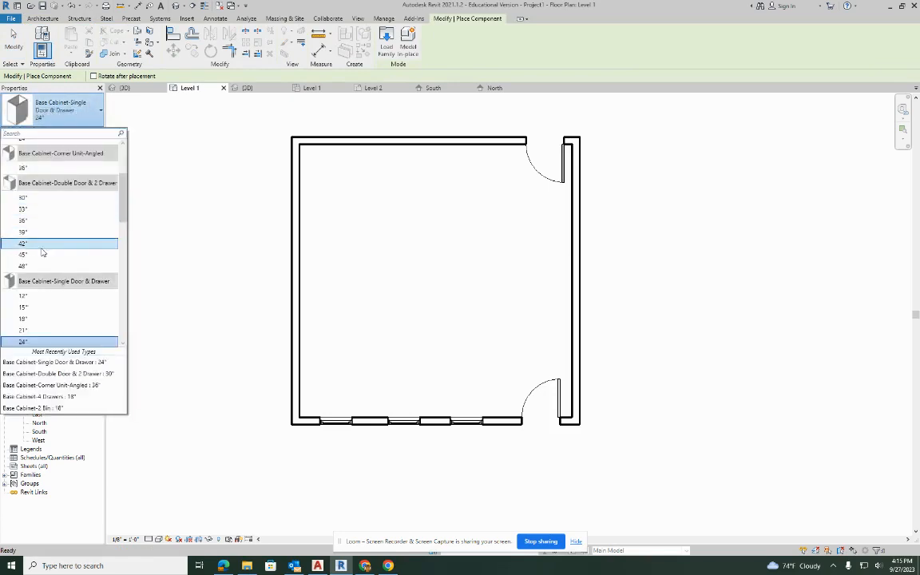
pyautogui.scroll(-1, 45, 264)
pyautogui.scroll(5, 45, 268)
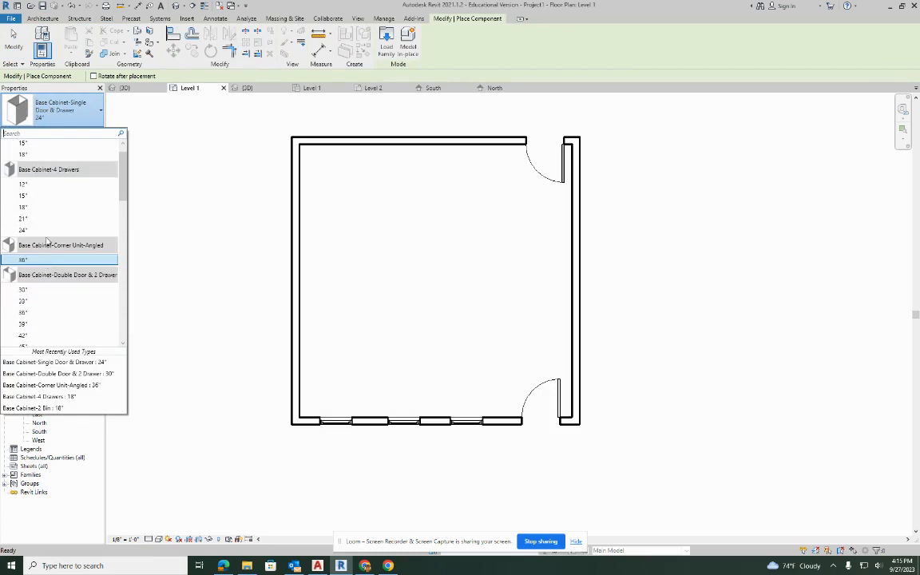
pyautogui.click(35, 230)
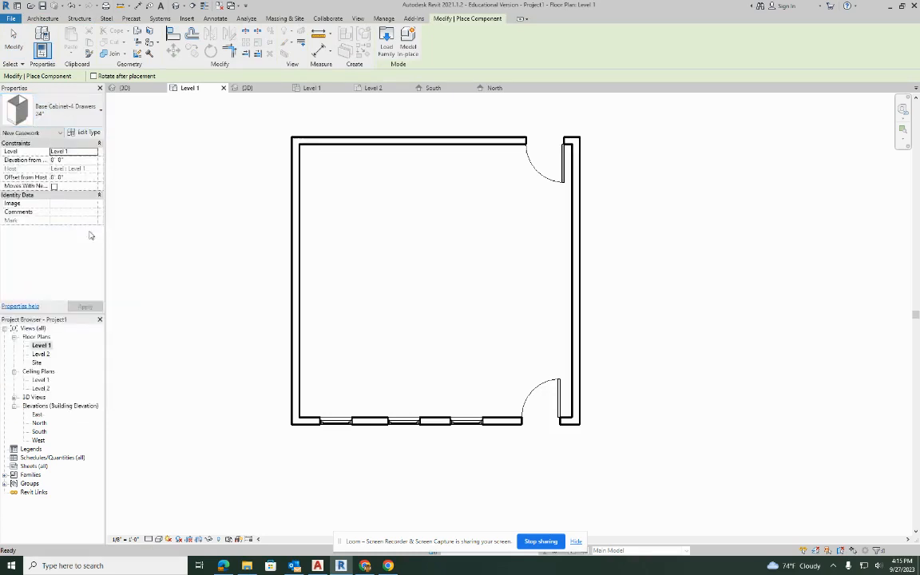
pyautogui.click(309, 198)
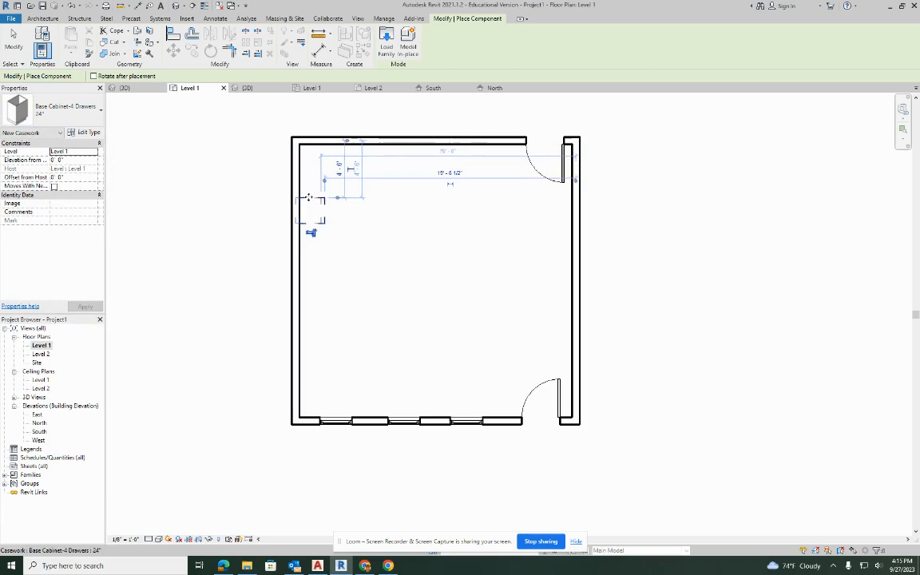
pyautogui.click(310, 298)
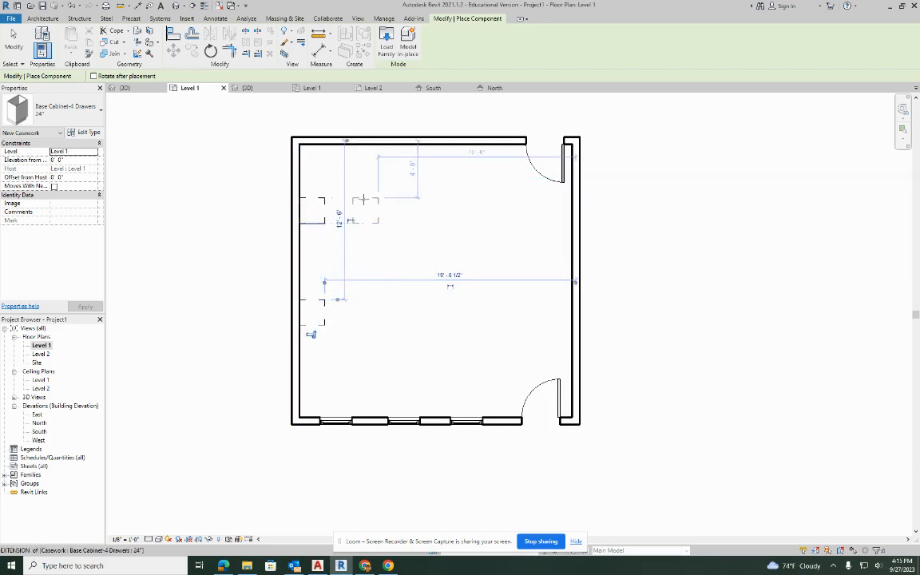
pyautogui.press('Escape')
pyautogui.press('Escape')
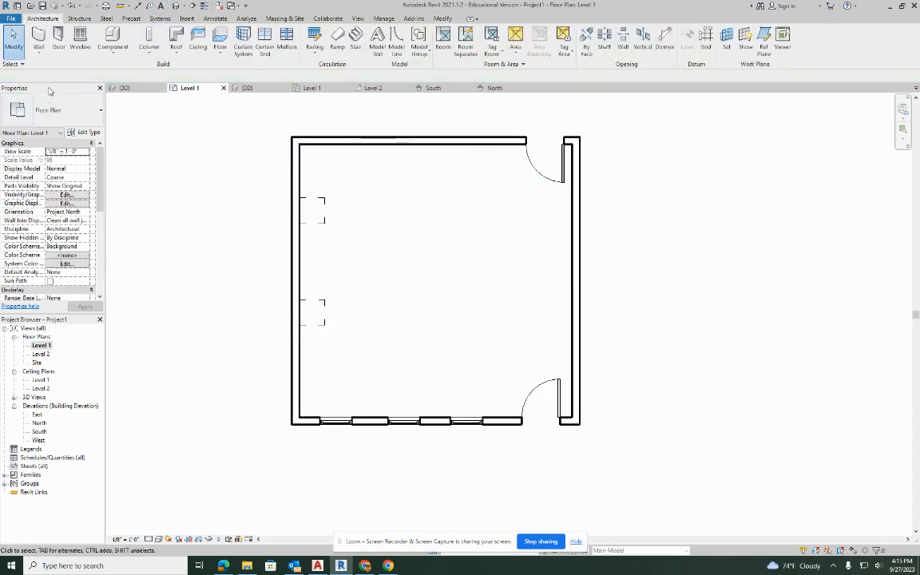
# Place two more 24" Base Cabinet-4 Drawers units against the west wall, in line directly south of the northern cabinet.
pyautogui.click(114, 42)
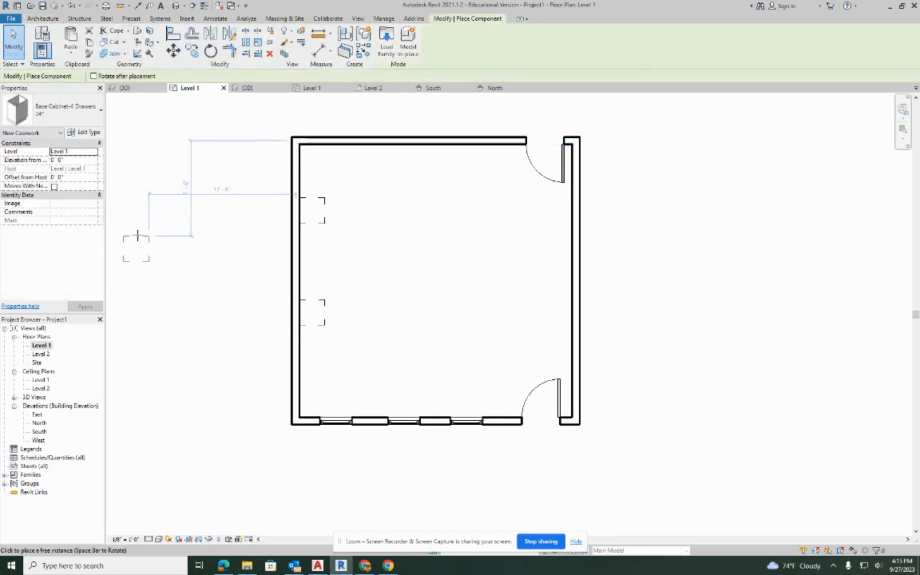
pyautogui.click(64, 114)
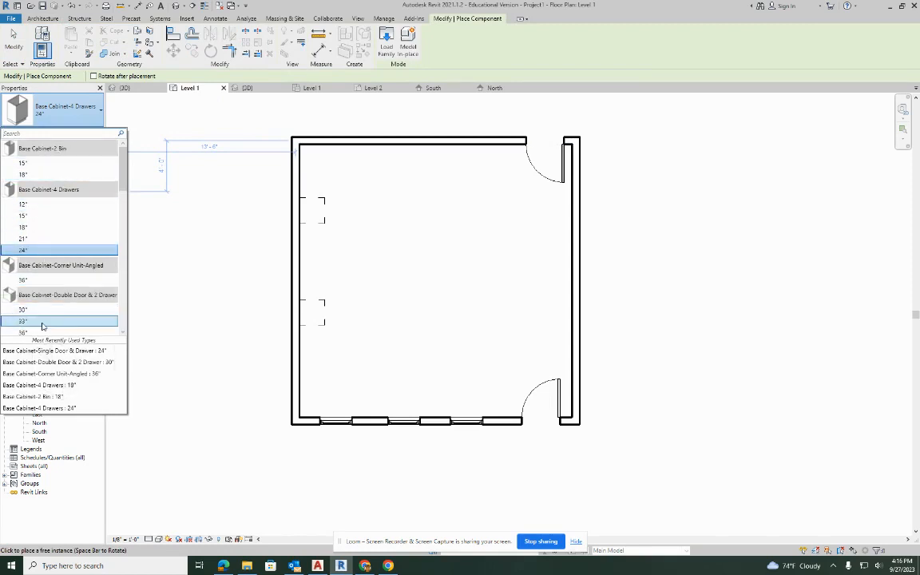
pyautogui.scroll(-1, 55, 308)
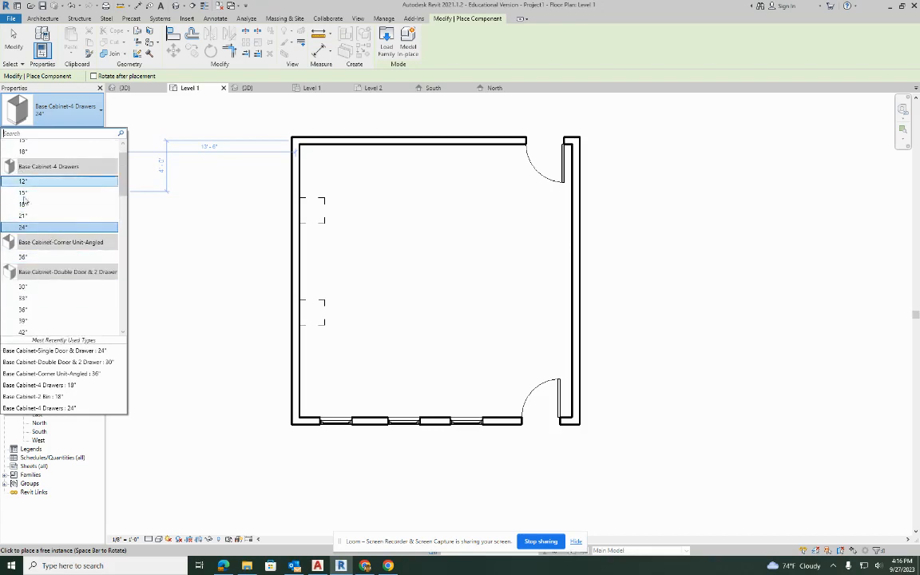
pyautogui.moveTo(36, 230)
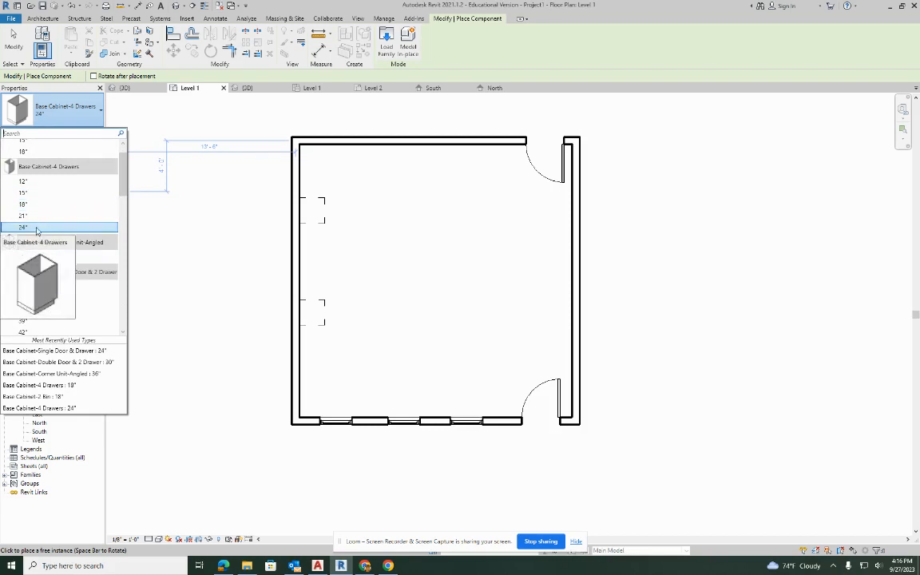
pyautogui.click(36, 228)
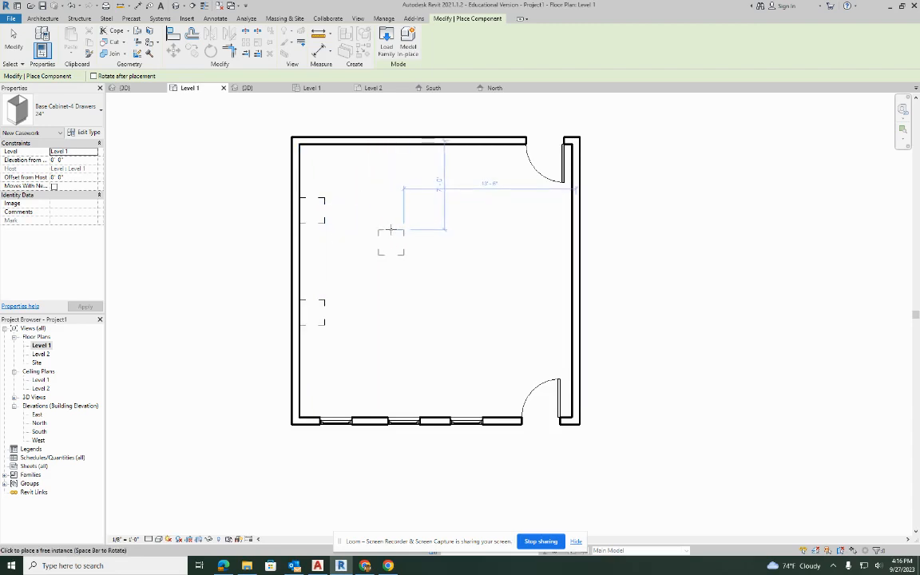
pyautogui.scroll(3, 390, 230)
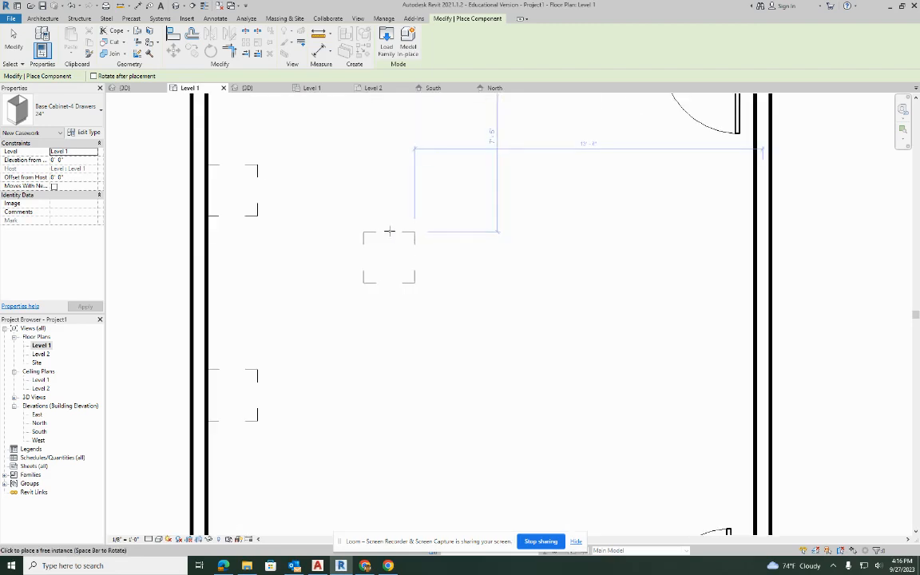
pyautogui.press('space')
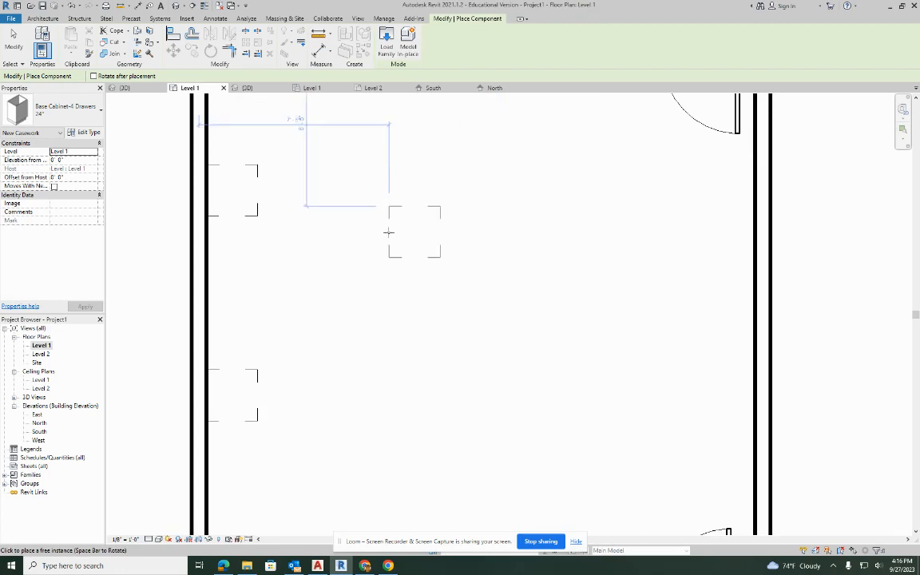
pyautogui.click(210, 240)
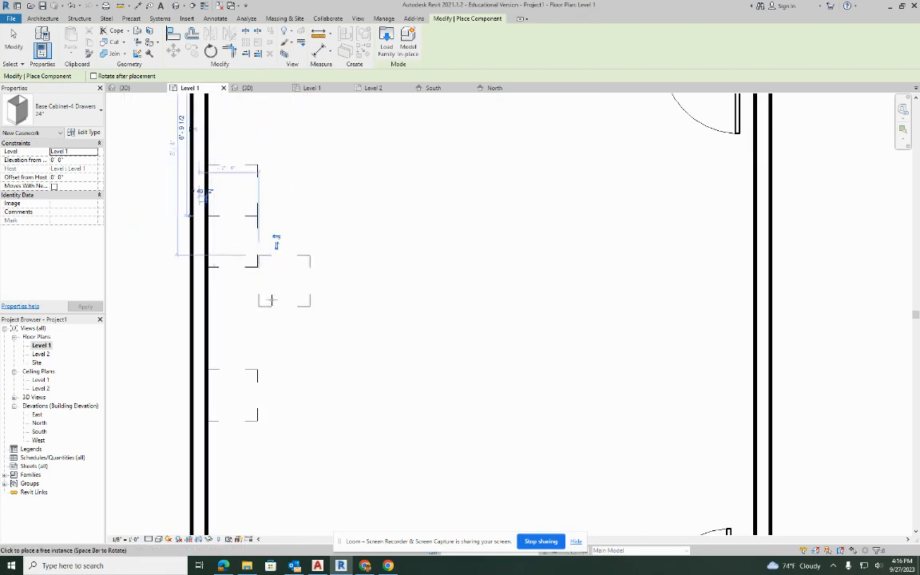
pyautogui.click(221, 294)
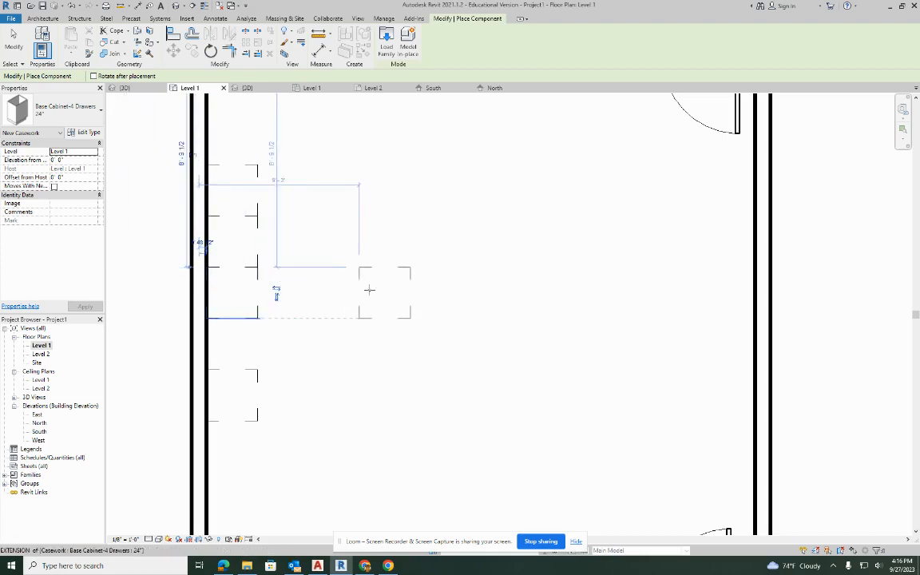
pyautogui.press('Escape')
pyautogui.press('Escape')
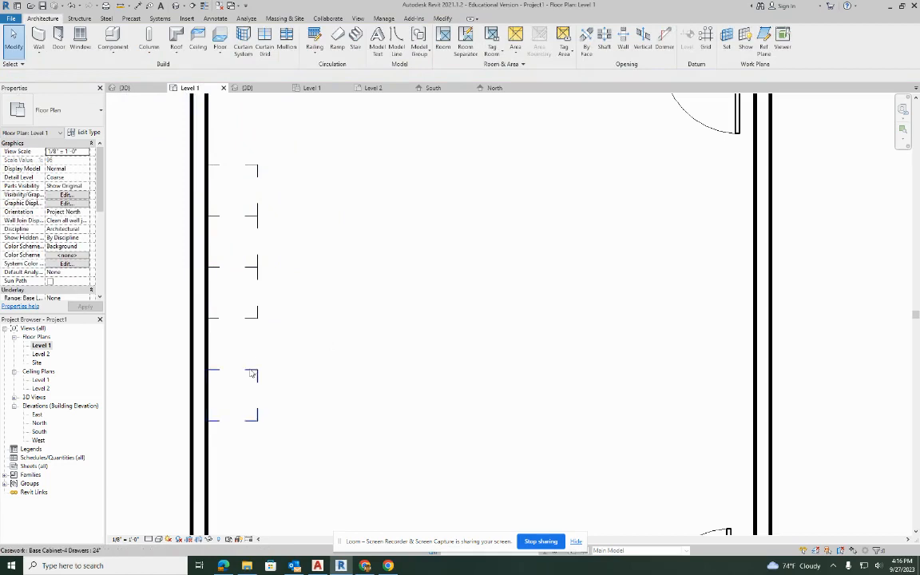
# Move the separate southernmost cabinet north along the west wall until it butts against the row of three.
pyautogui.click(251, 374)
pyautogui.moveTo(252, 364); pyautogui.dragTo(259, 313)
pyautogui.scroll(-3, 369, 260)
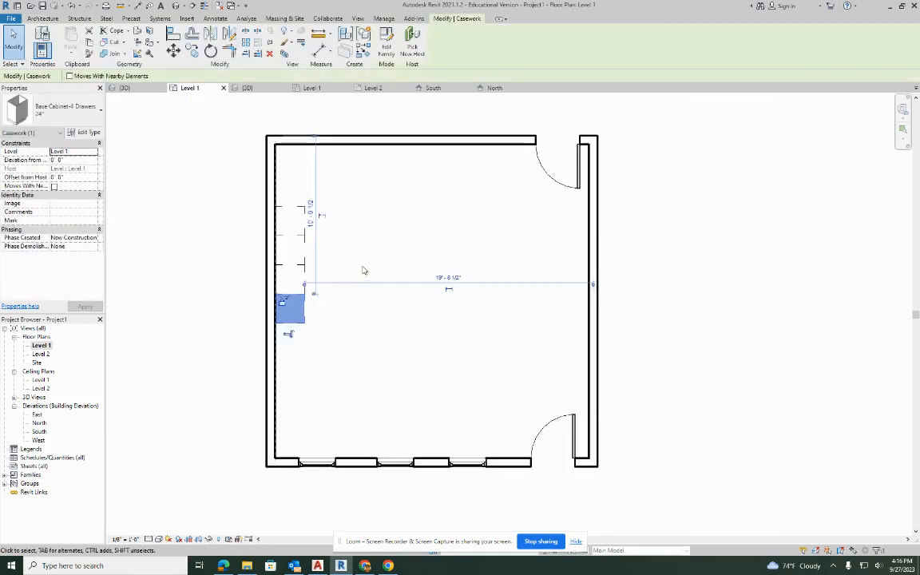
# Move all four base cabinets together about 2' south along the west wall, one cabinet width.
pyautogui.click(393, 234)
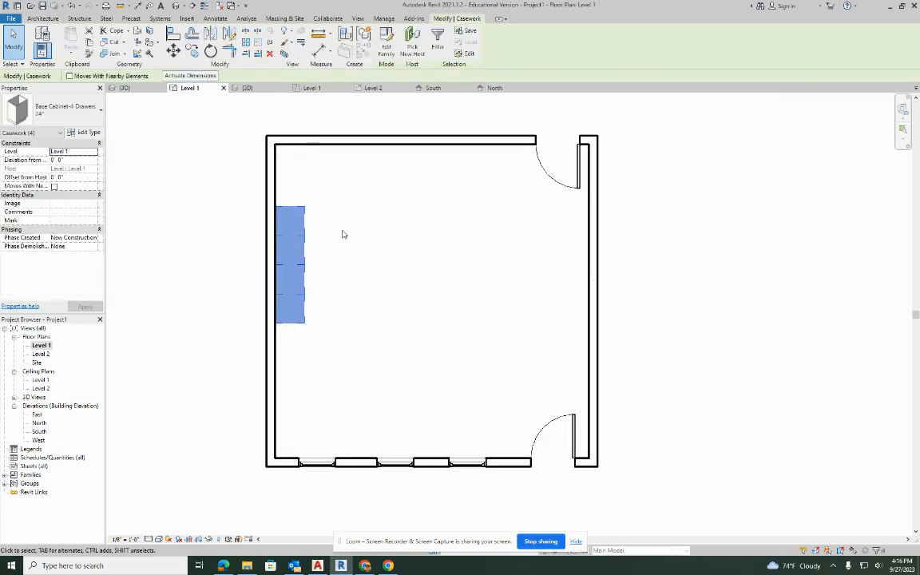
pyautogui.click(174, 51)
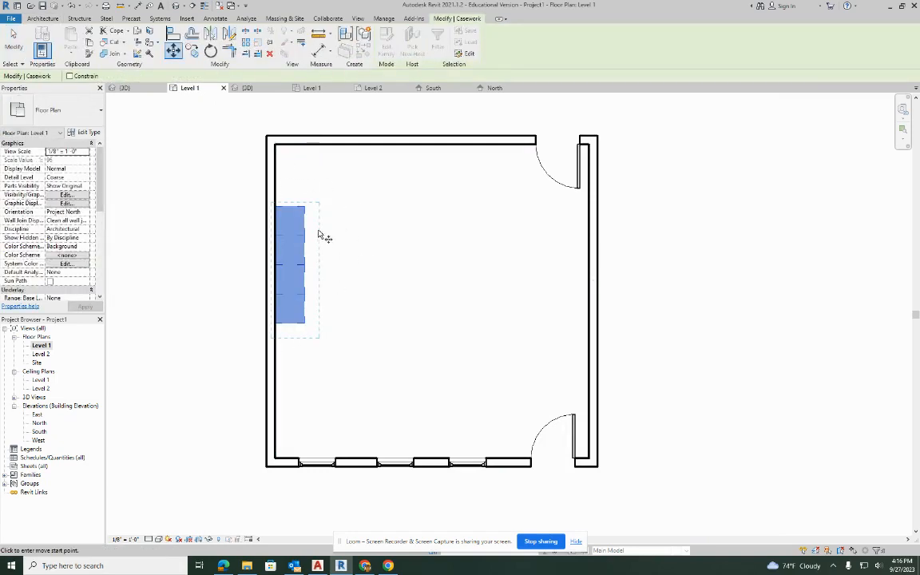
pyautogui.click(304, 265)
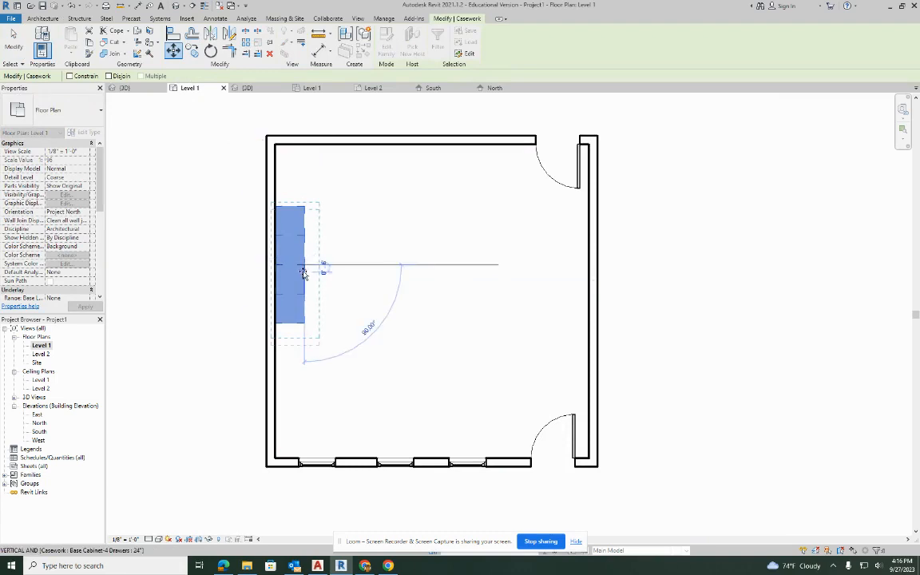
pyautogui.click(304, 288)
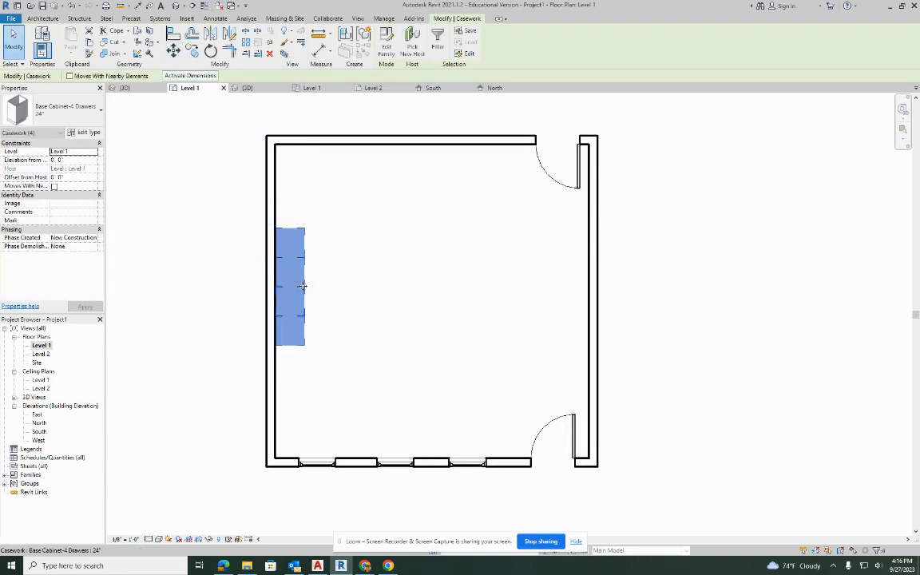
pyautogui.click(414, 193)
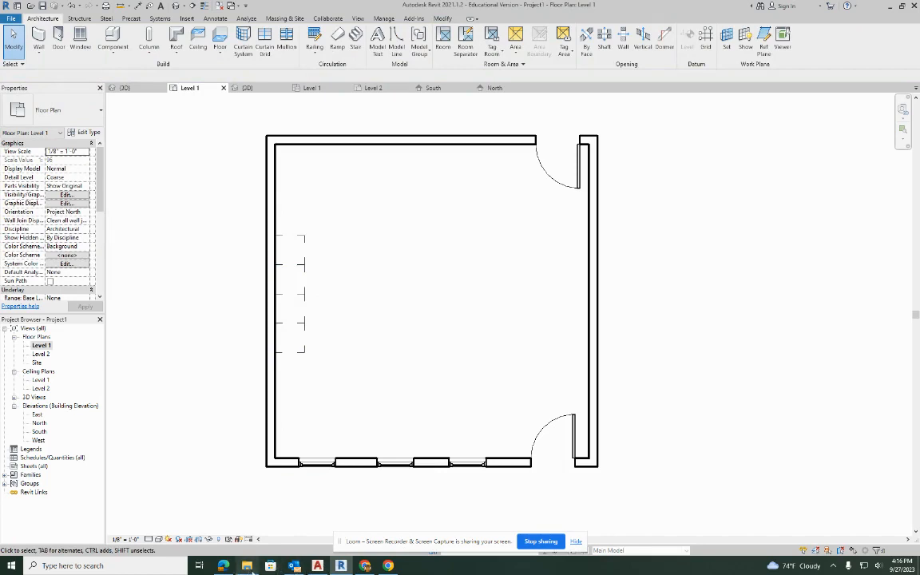
# Switch to Google Drive in Chrome and download the Tall Cabinet-2 Door-Built in family from the Casework folder's Tall Cabinets subfolder.
pyautogui.click(365, 565)
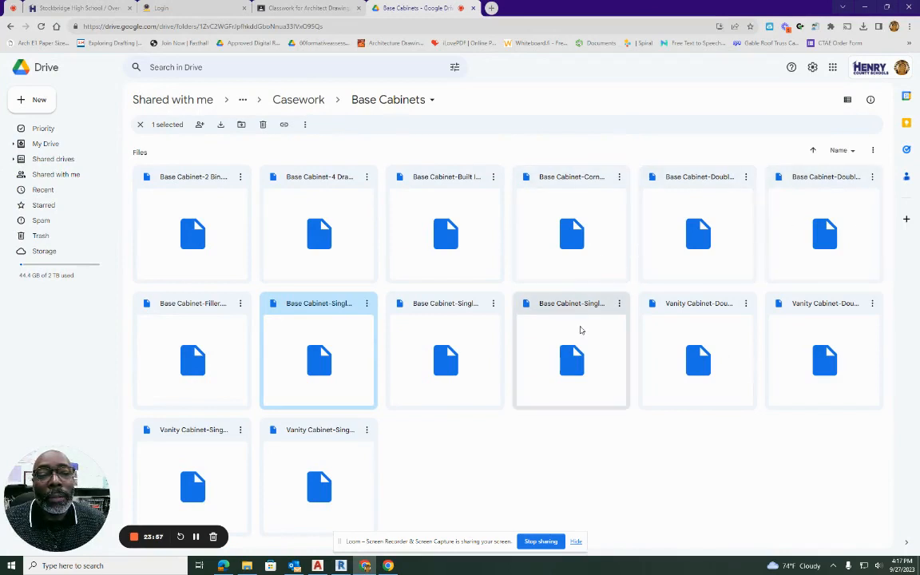
pyautogui.click(580, 316)
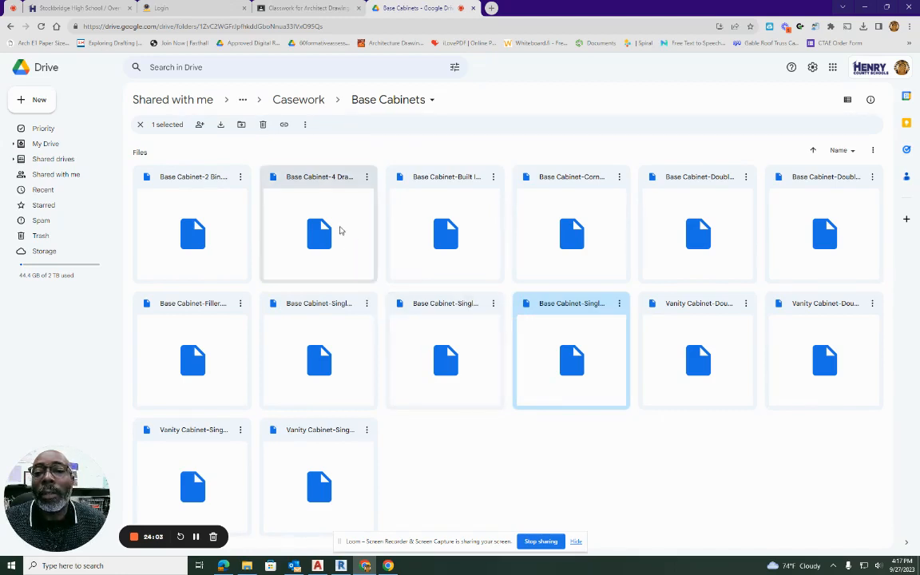
pyautogui.click(314, 104)
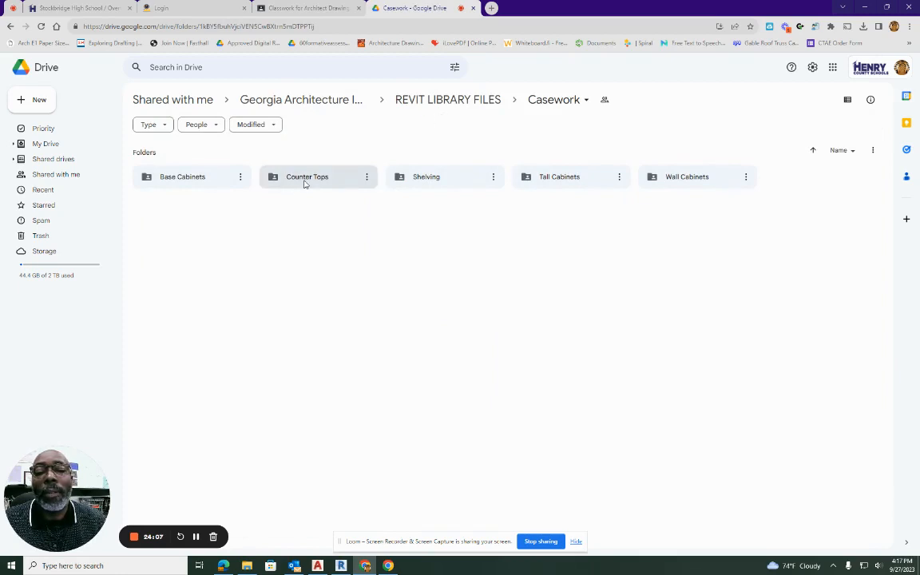
pyautogui.doubleClick(559, 179)
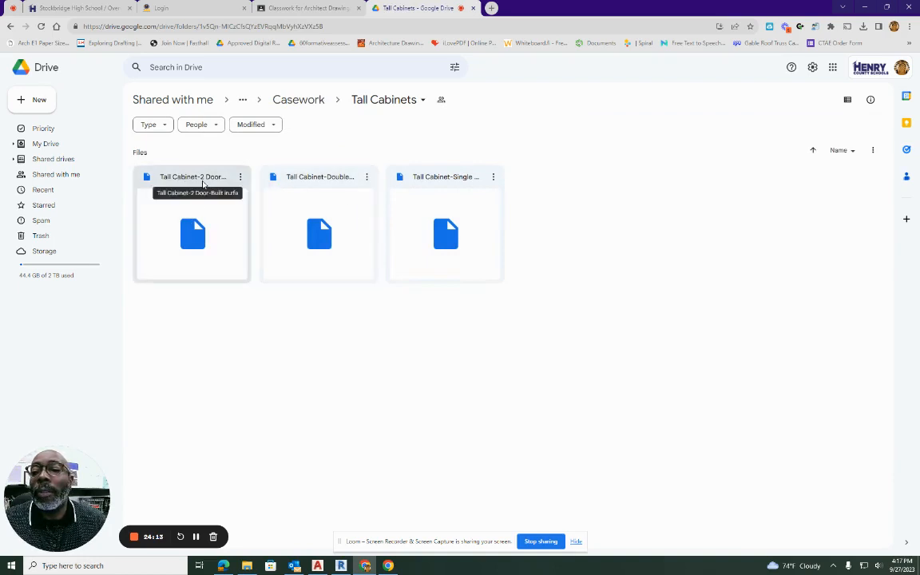
pyautogui.click(203, 183)
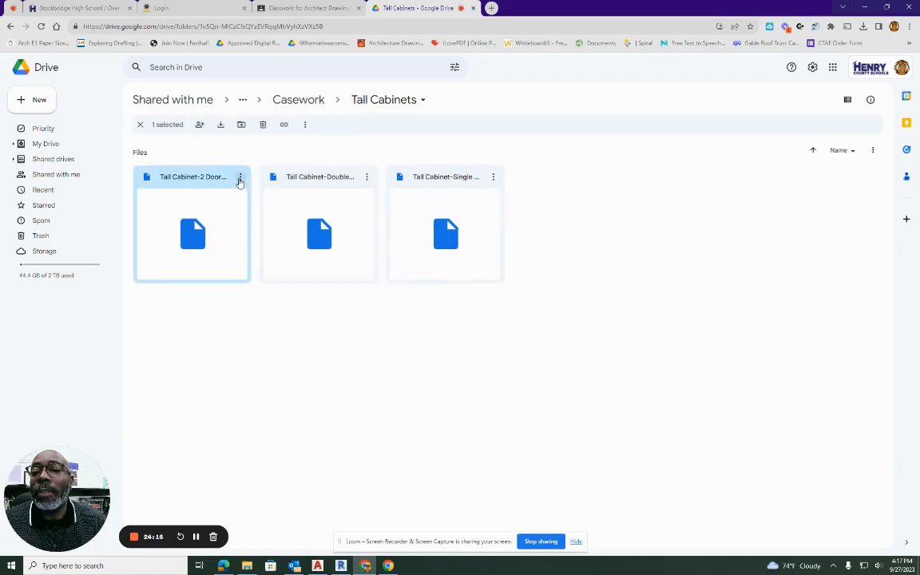
pyautogui.click(240, 179)
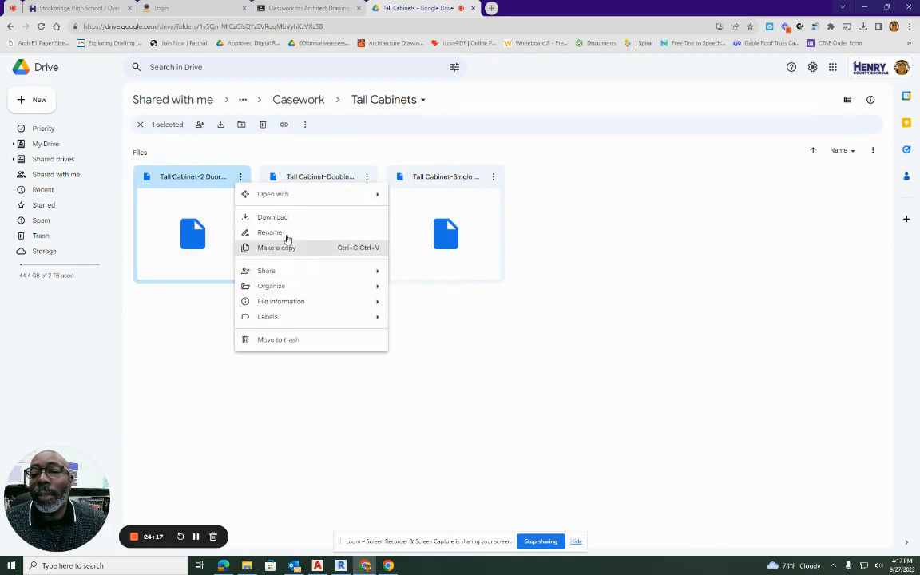
pyautogui.click(286, 218)
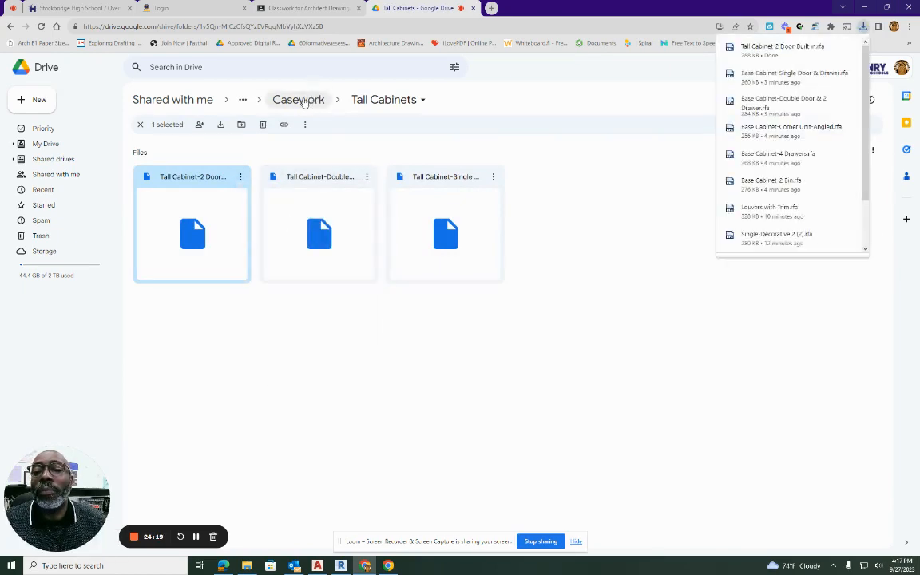
# Download Counter Top.rfa from the Counter Tops subfolder of Casework.
pyautogui.click(301, 100)
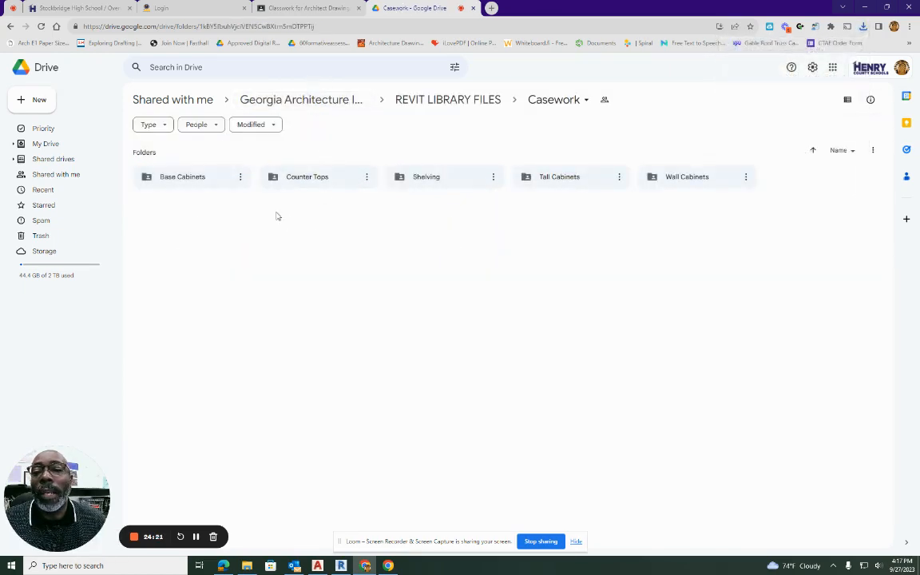
pyautogui.doubleClick(324, 179)
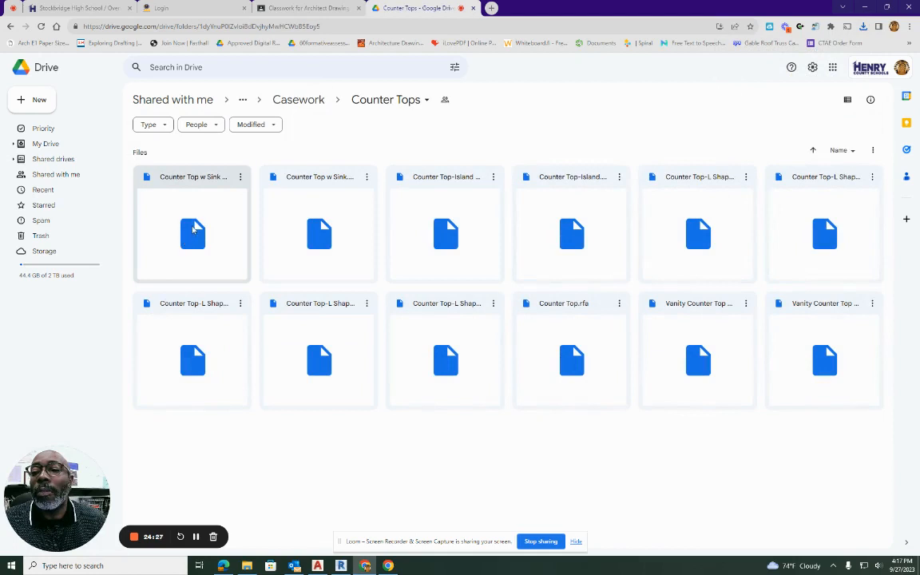
pyautogui.click(567, 230)
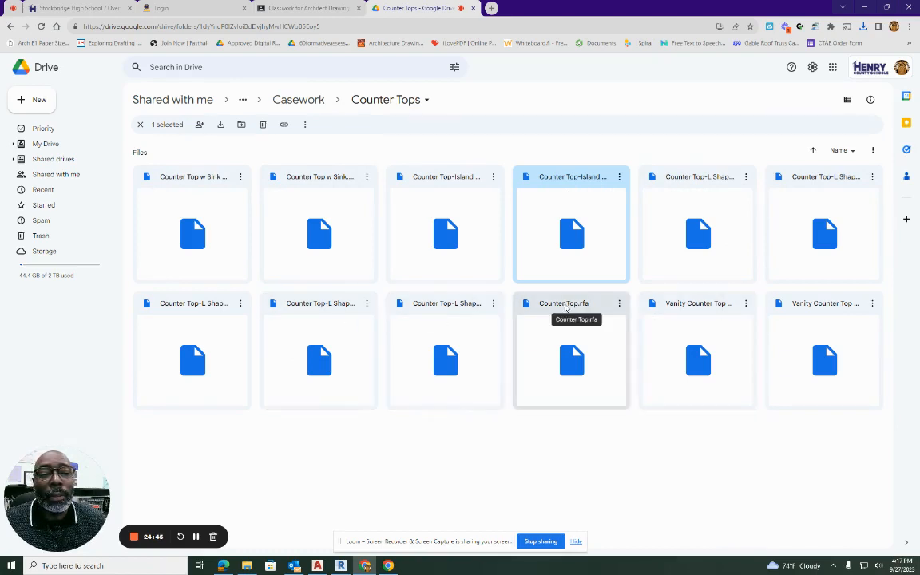
pyautogui.click(567, 311)
pyautogui.click(619, 305)
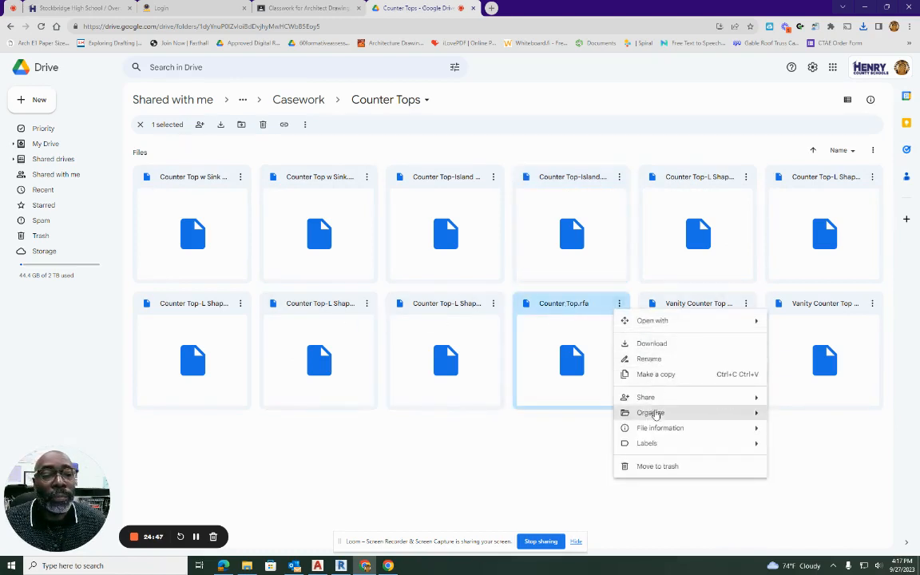
pyautogui.click(654, 345)
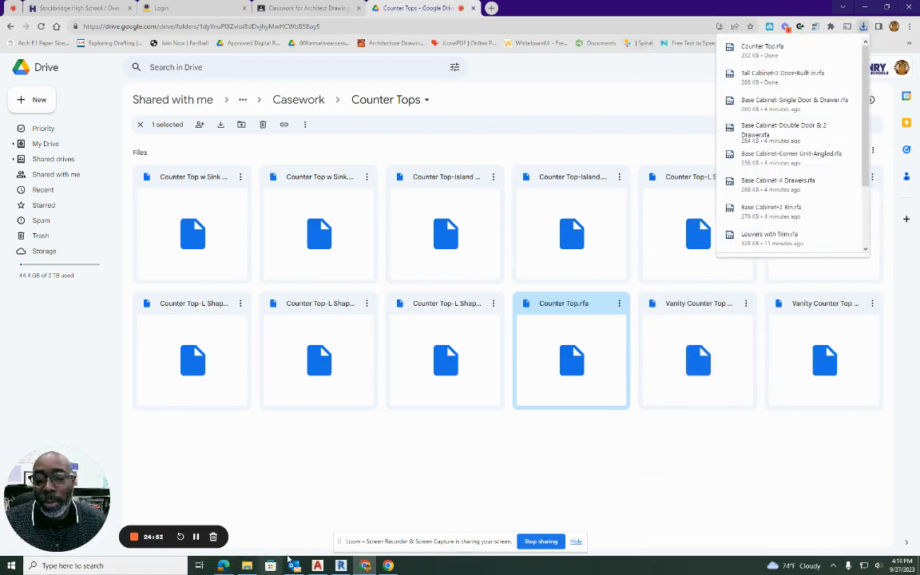
# Switch back to Revit and load the Tall Cabinet-2 Door-Built in and Counter Top families from Downloads into the project.
pyautogui.click(342, 566)
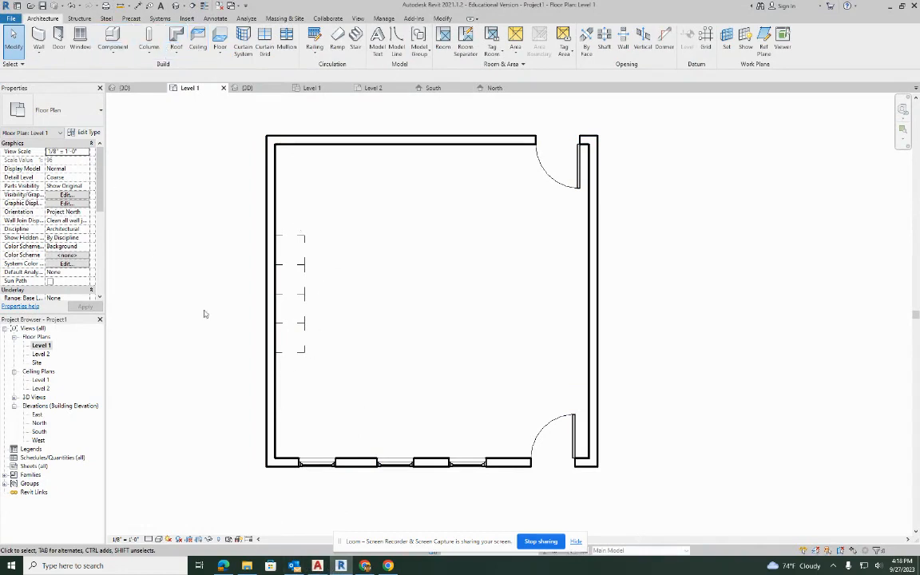
pyautogui.click(250, 567)
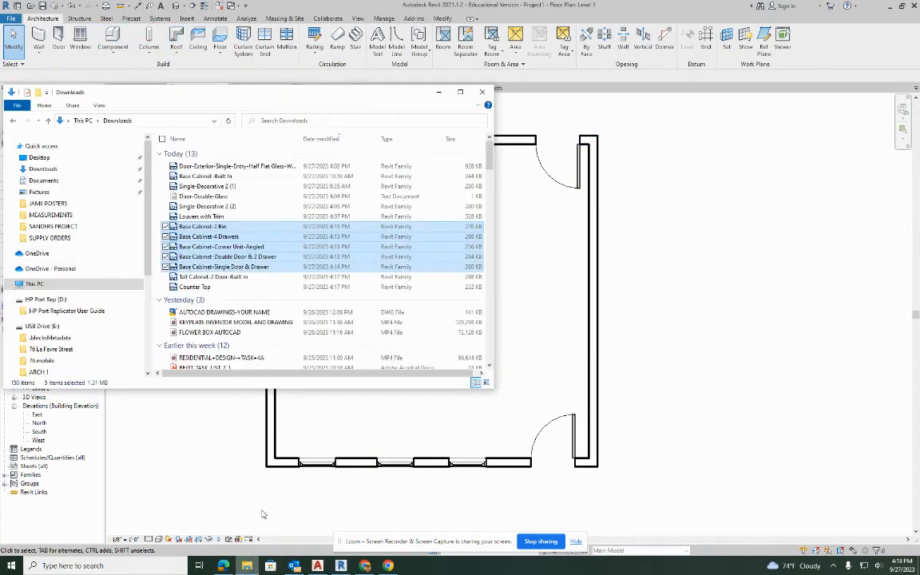
pyautogui.click(209, 277)
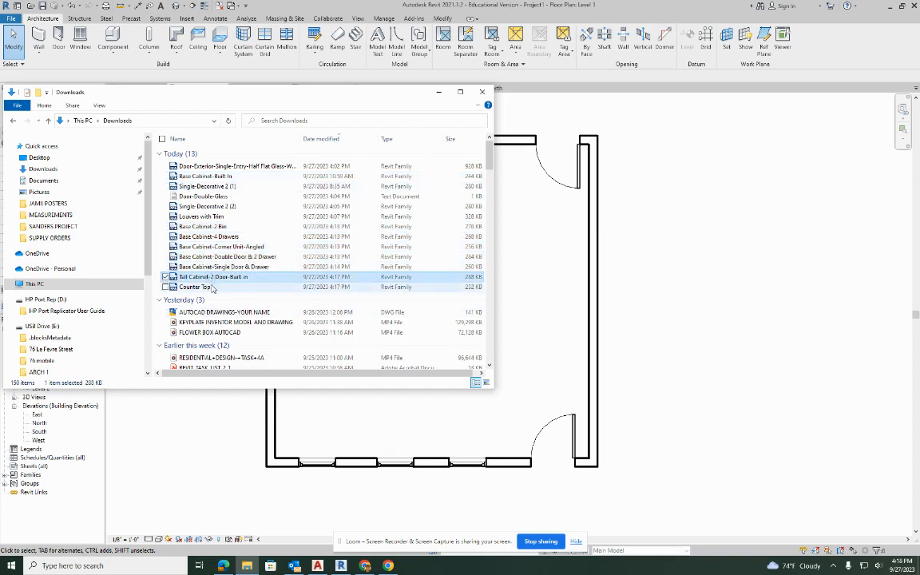
pyautogui.keyDown('ctrl'); pyautogui.click(198, 286); pyautogui.keyUp('ctrl')
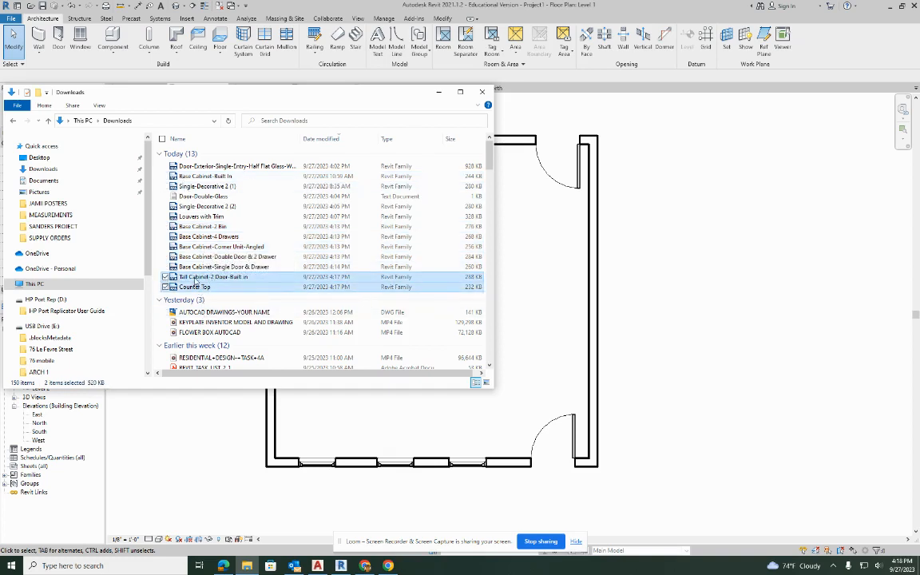
pyautogui.moveTo(195, 281); pyautogui.dragTo(631, 287)
pyautogui.moveTo(692, 295); pyautogui.dragTo(621, 303)
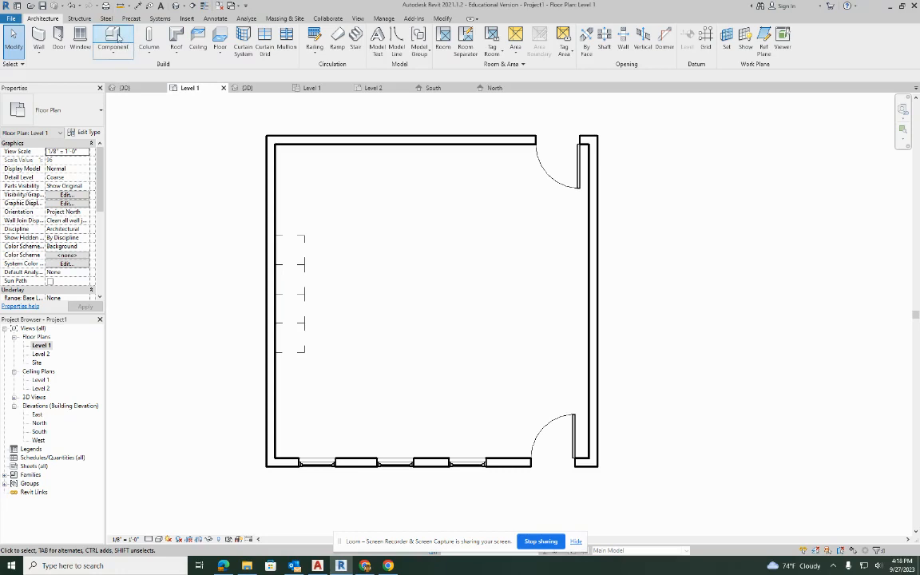
# Place one 24" Depth Counter Top horizontally in the middle of the room on the Level 1 plan.
pyautogui.click(116, 37)
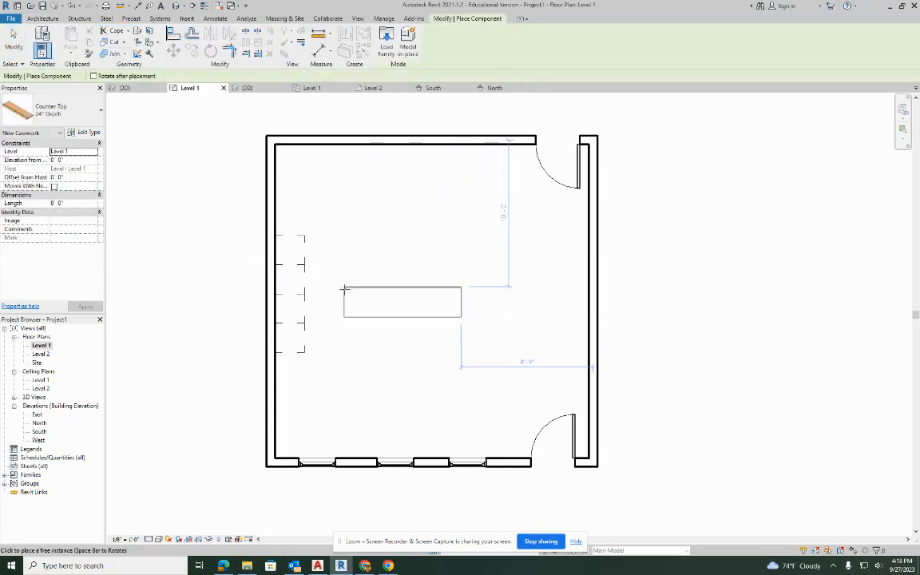
pyautogui.click(352, 289)
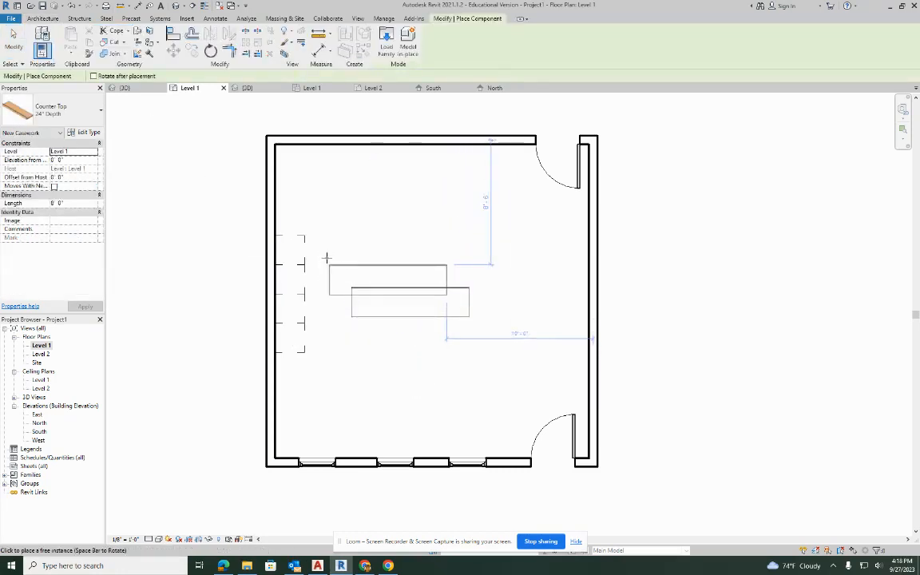
pyautogui.press('Escape')
# Place a 24" Tall Cabinet-2 Door-Built in against the west wall at each end of the base cabinet row.
pyautogui.click(117, 39)
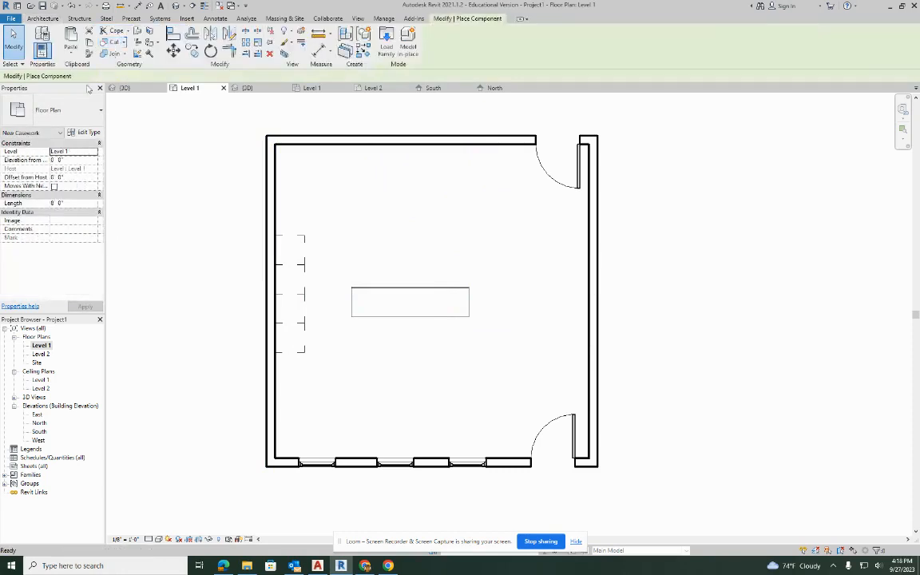
pyautogui.click(72, 111)
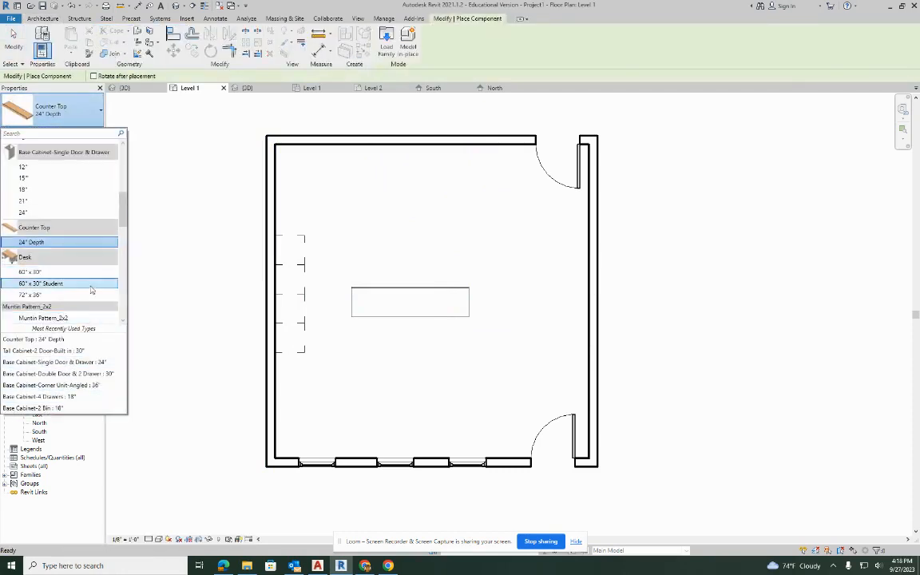
pyautogui.scroll(4, 91, 290)
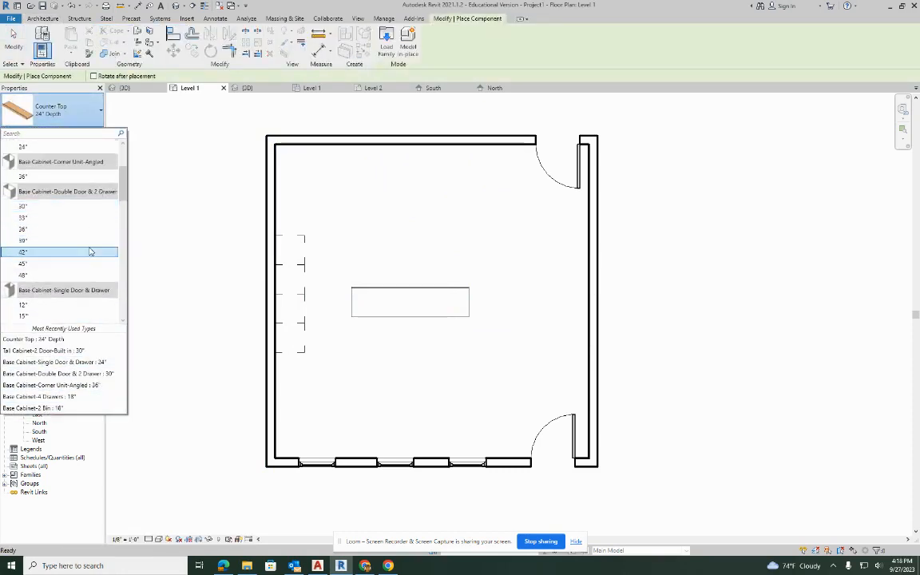
pyautogui.scroll(2, 80, 231)
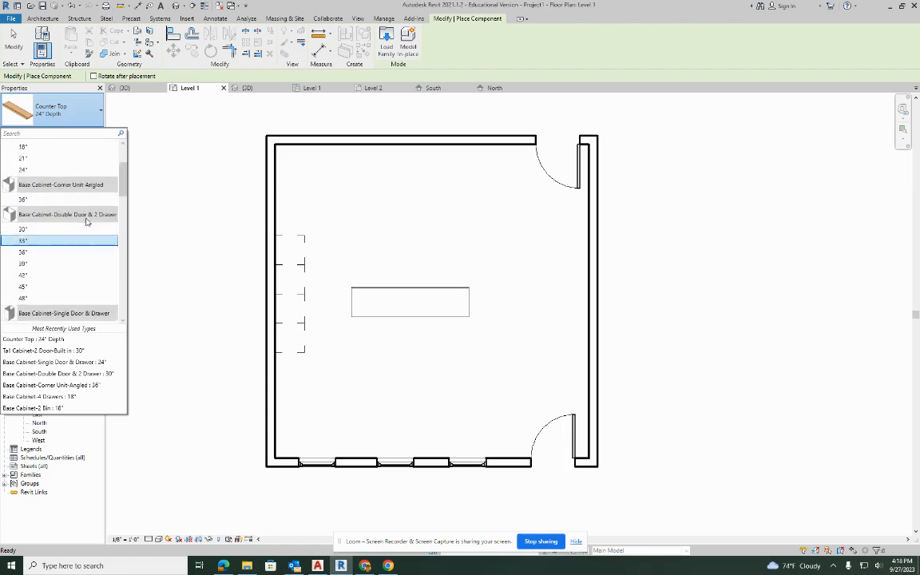
pyautogui.click(46, 134)
pyautogui.write('TALL')
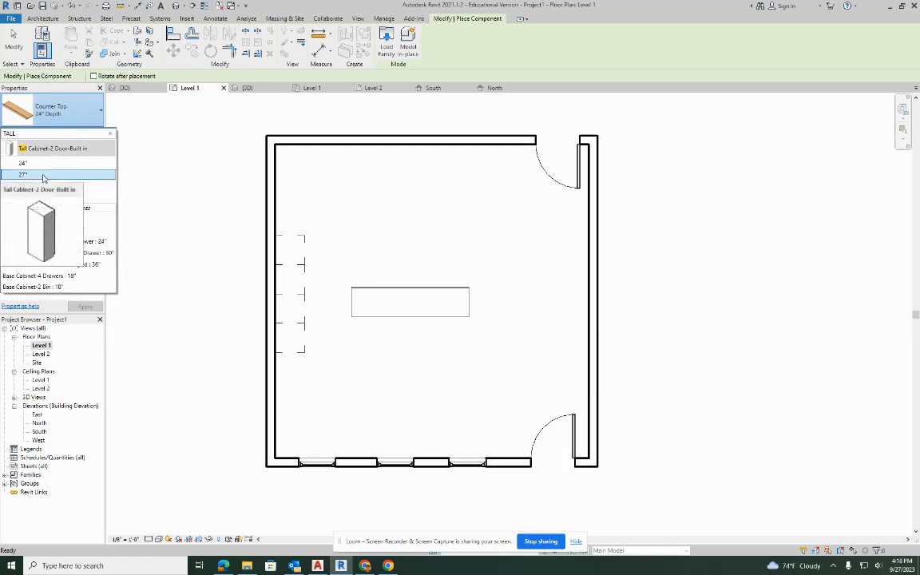
pyautogui.click(45, 166)
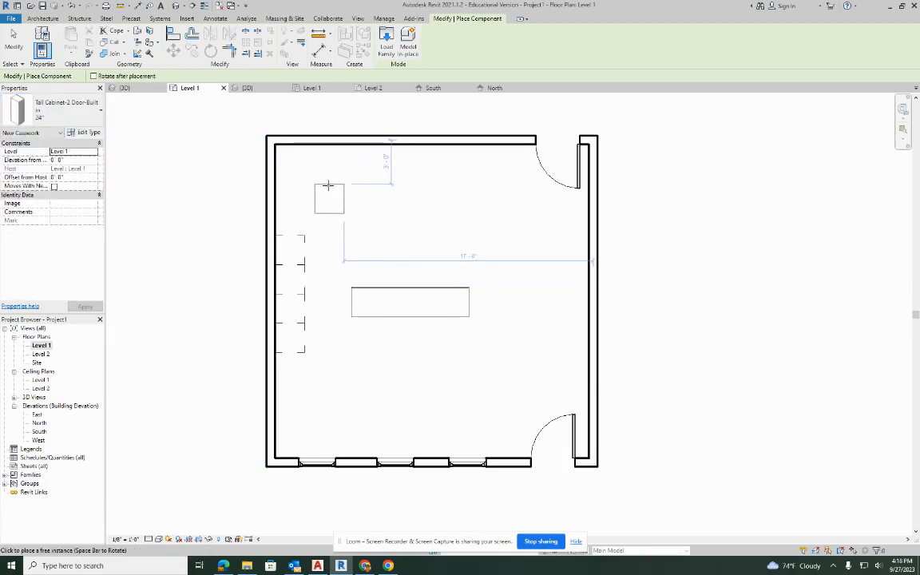
pyautogui.click(277, 221)
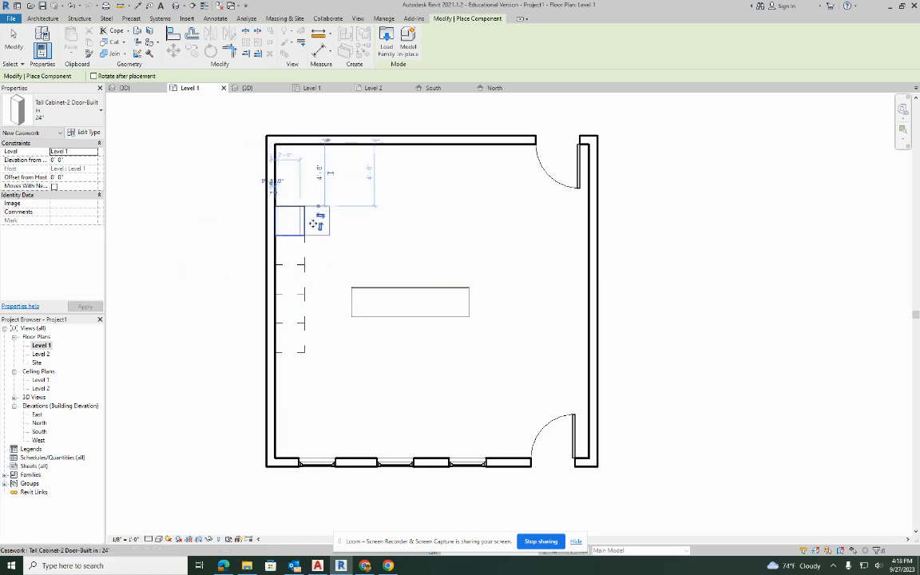
pyautogui.click(277, 367)
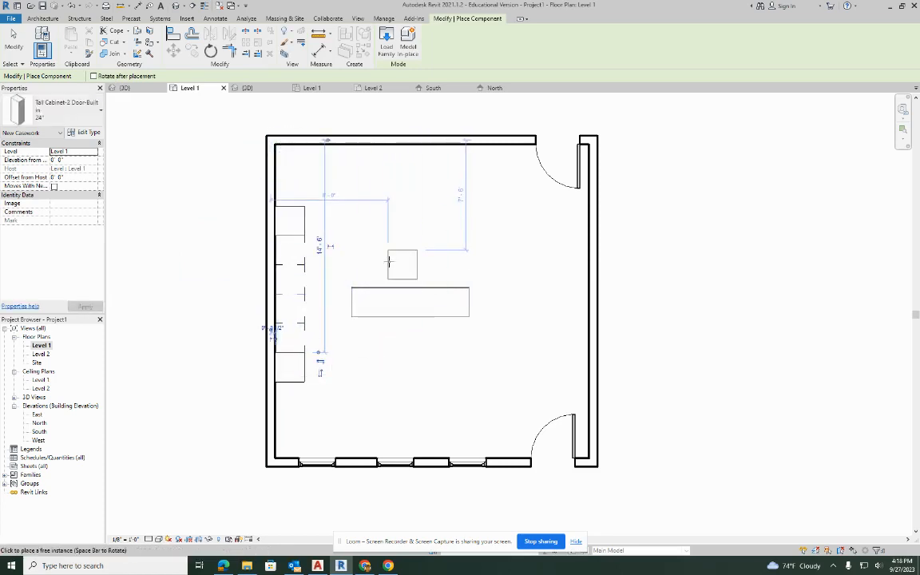
pyautogui.press('Escape')
pyautogui.press('Escape')
# Rotate the counter top 90° and move it over the four base cabinets, between the tall cabinets along the west wall.
pyautogui.click(403, 293)
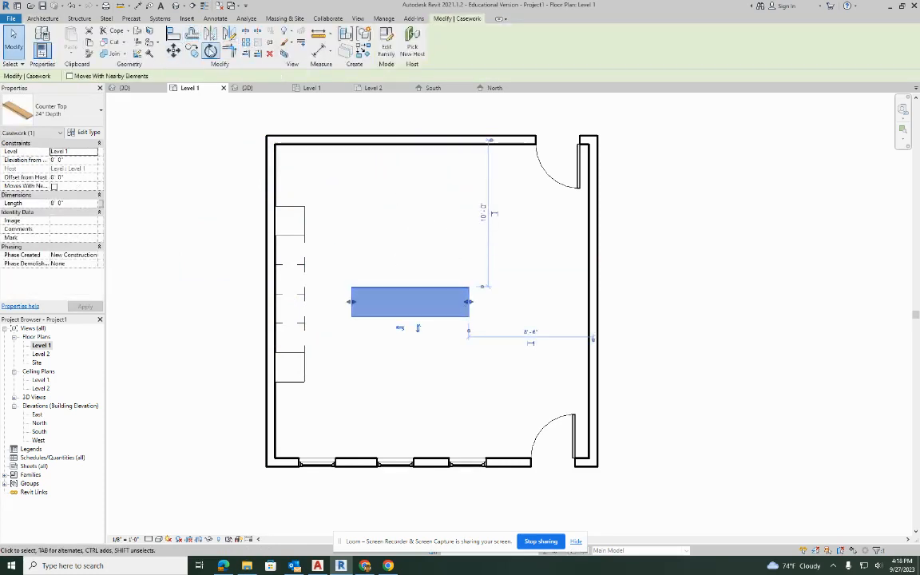
pyautogui.click(210, 50)
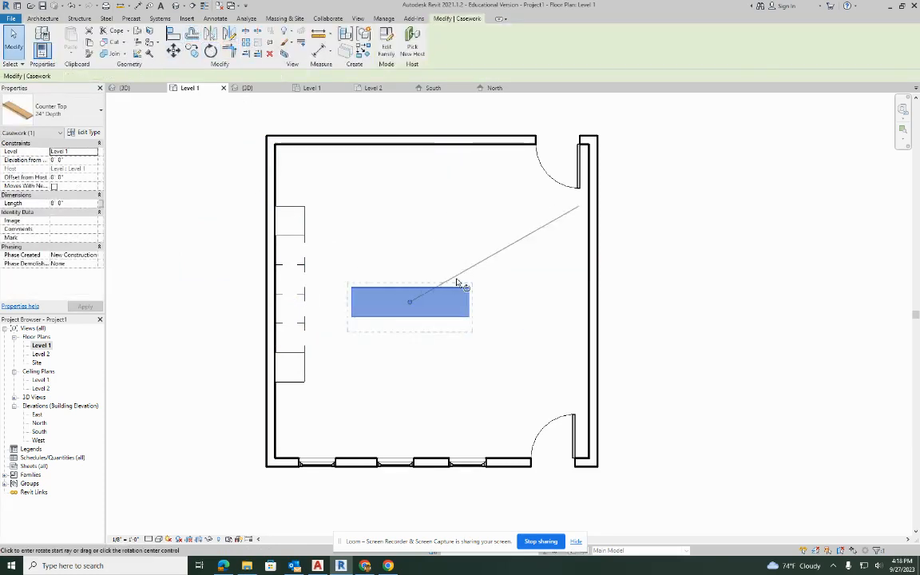
pyautogui.click(410, 203)
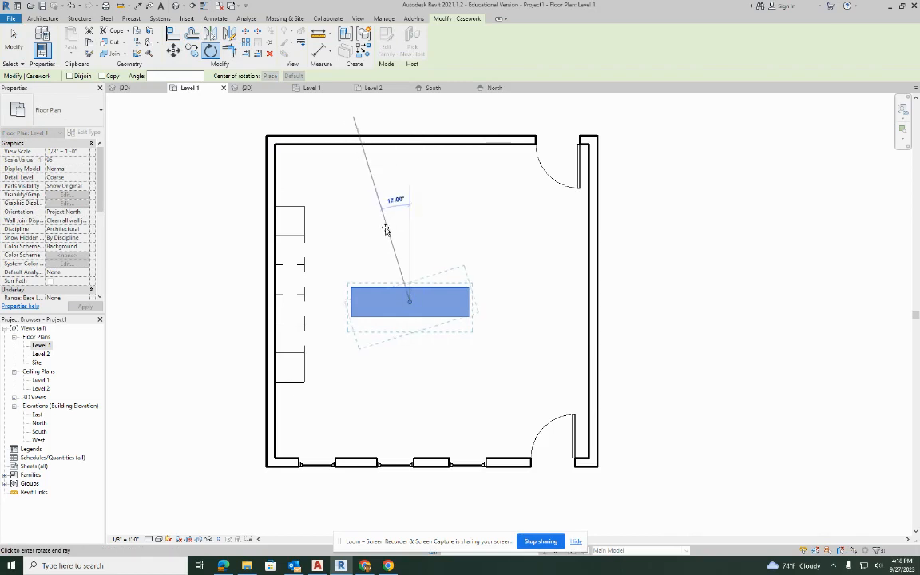
pyautogui.click(339, 308)
pyautogui.moveTo(408, 304); pyautogui.dragTo(279, 292)
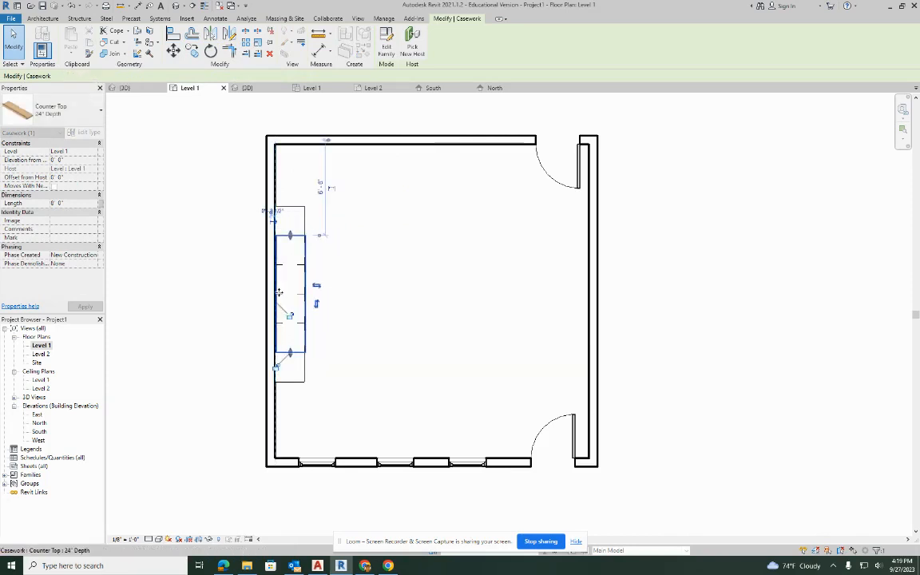
pyautogui.click(380, 273)
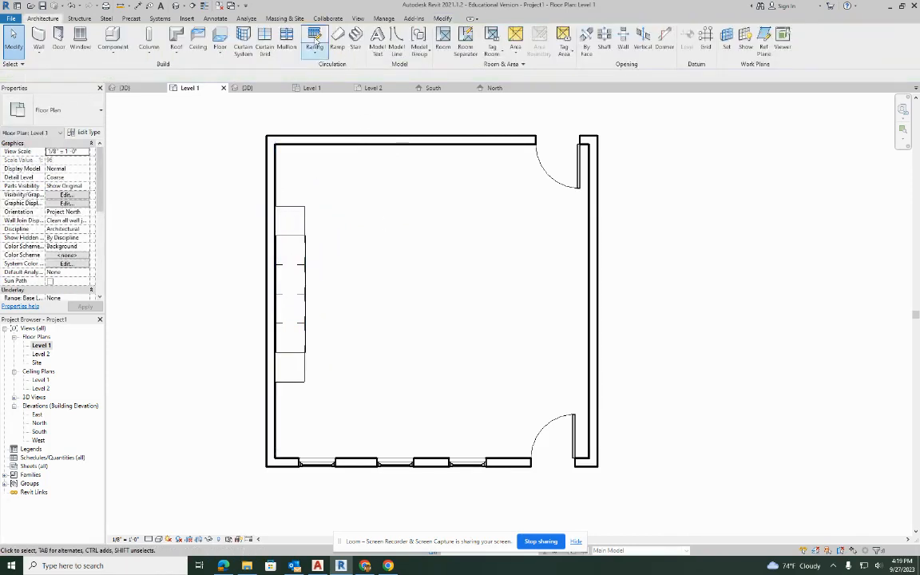
# Open the default 3D view of the building.
pyautogui.click(175, 5)
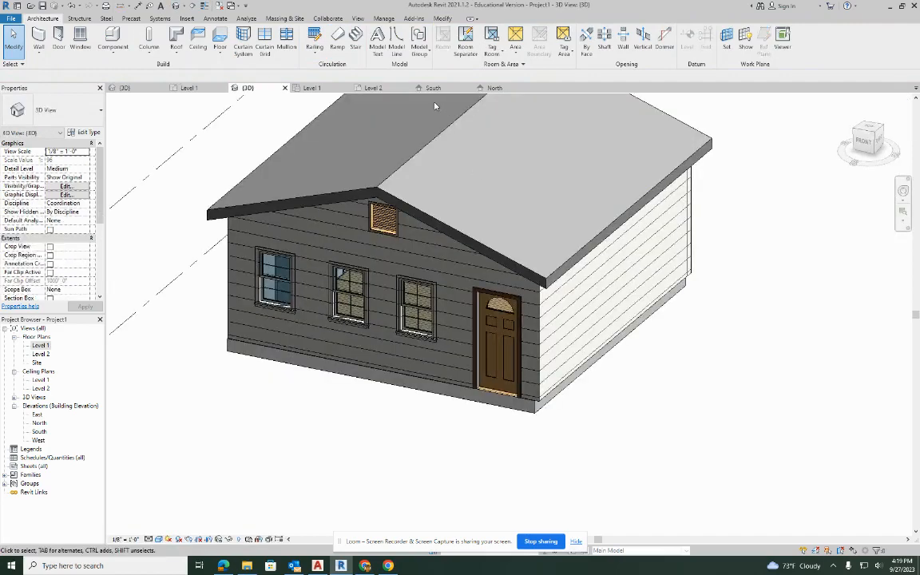
pyautogui.press('v')
pyautogui.press('v')
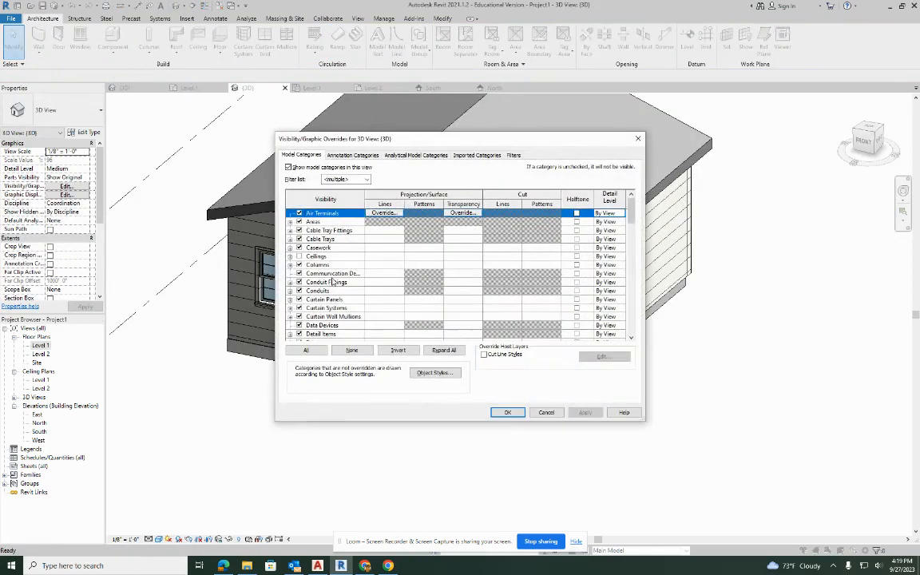
pyautogui.scroll(-15, 334, 282)
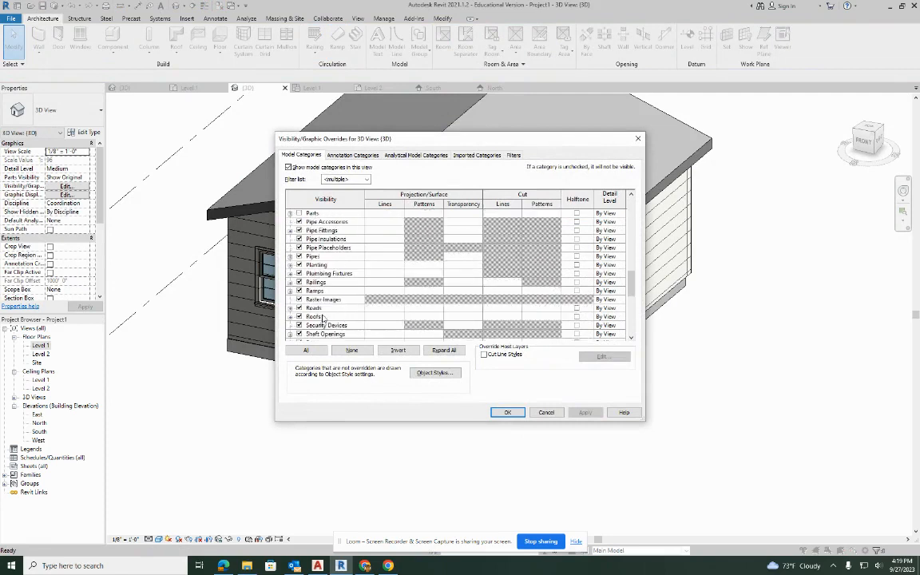
pyautogui.click(300, 317)
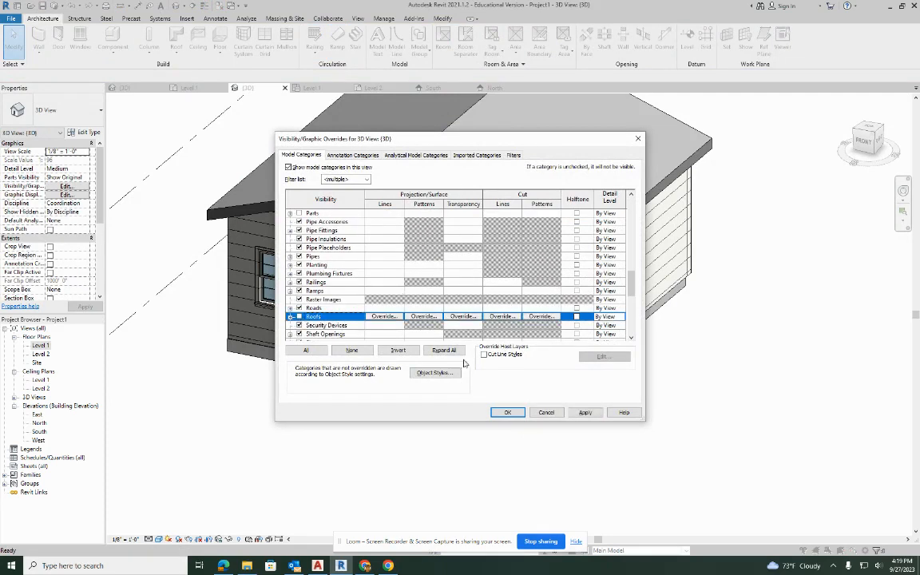
pyautogui.click(587, 412)
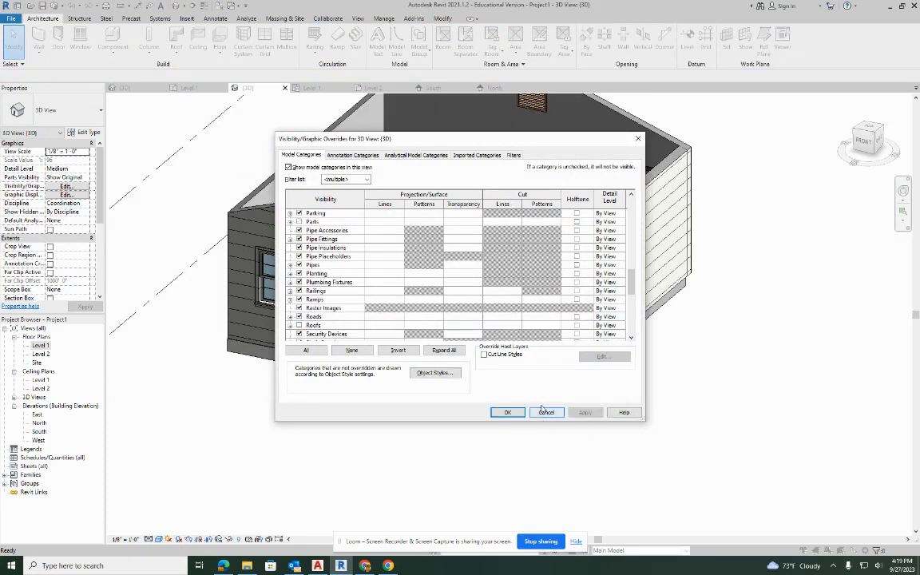
pyautogui.click(639, 139)
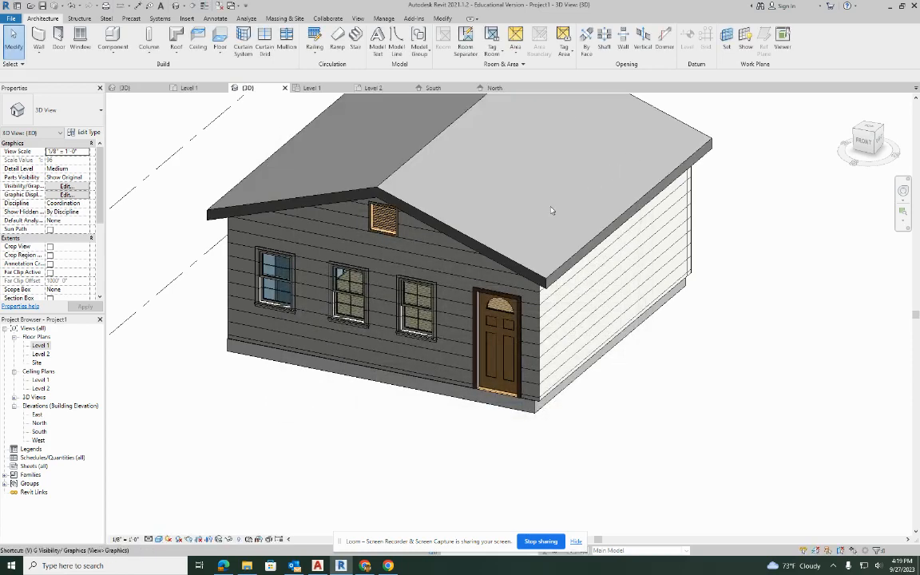
# Hide the Roofs category in the 3D view through its visibility/graphic overrides.
pyautogui.press('v')
pyautogui.press('v')
pyautogui.scroll(-3, 321, 295)
pyautogui.scroll(-10, 321, 295)
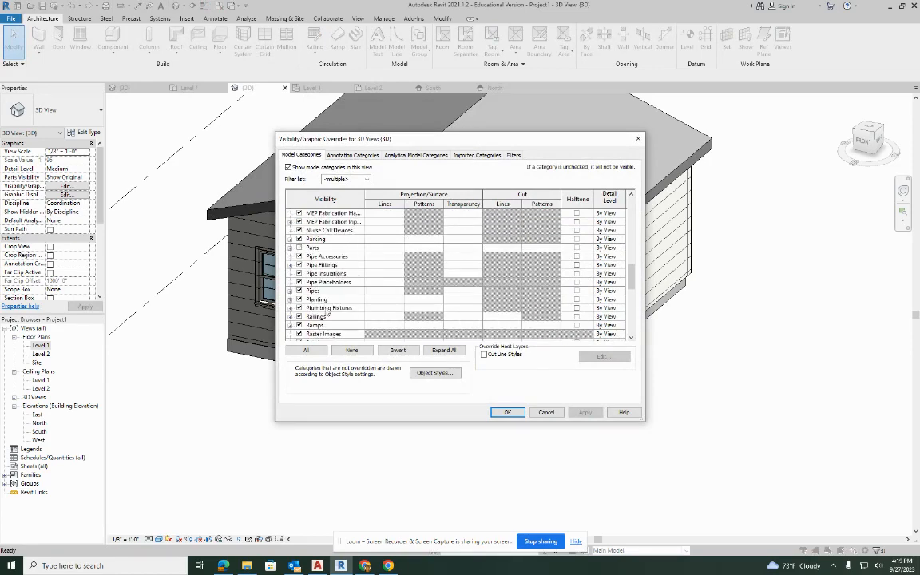
pyautogui.scroll(-3, 324, 315)
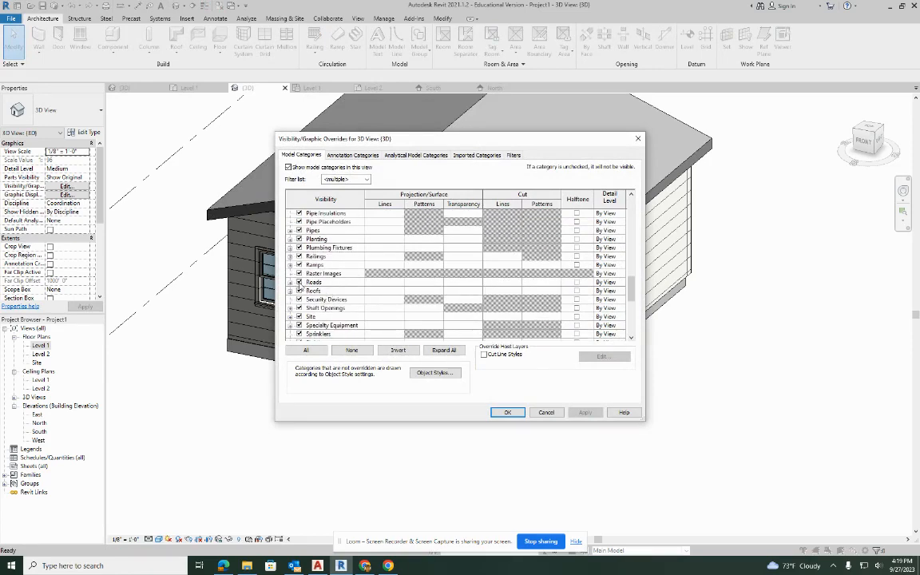
pyautogui.click(299, 291)
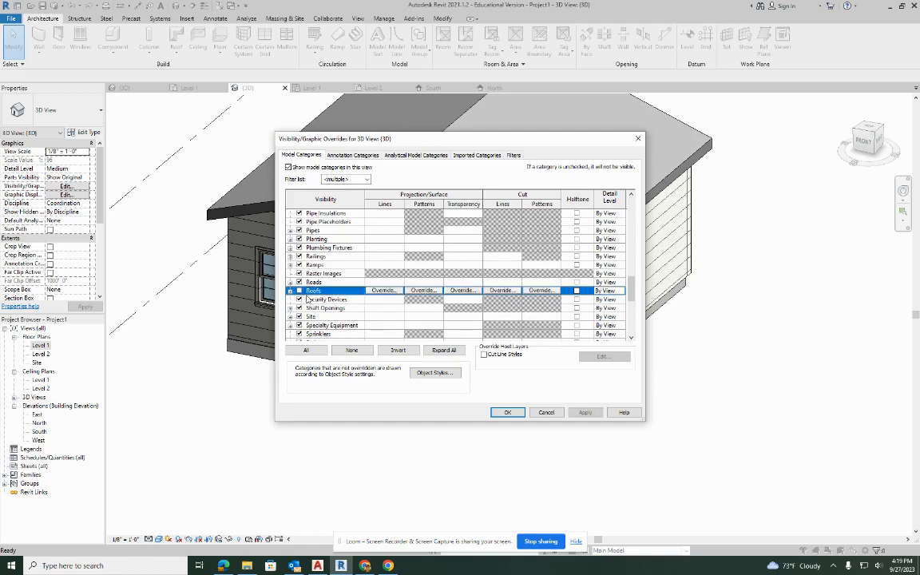
pyautogui.click(589, 412)
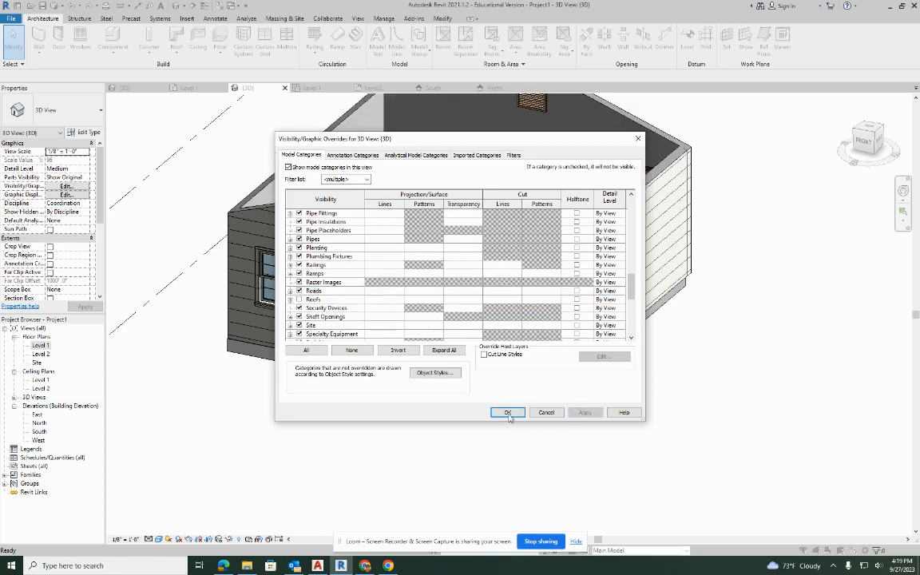
pyautogui.click(508, 412)
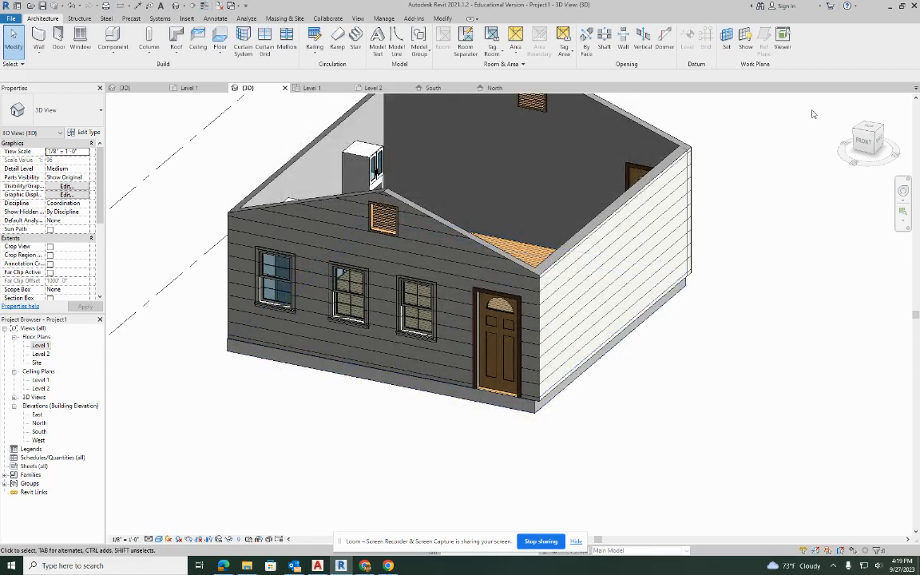
# Examine the tall cabinets, base cabinets and counter top inside the building from several directions.
pyautogui.keyDown('shift'); pyautogui.moveTo(763, 144); pyautogui.dragTo(547, 231, button='middle'); pyautogui.keyUp('shift')
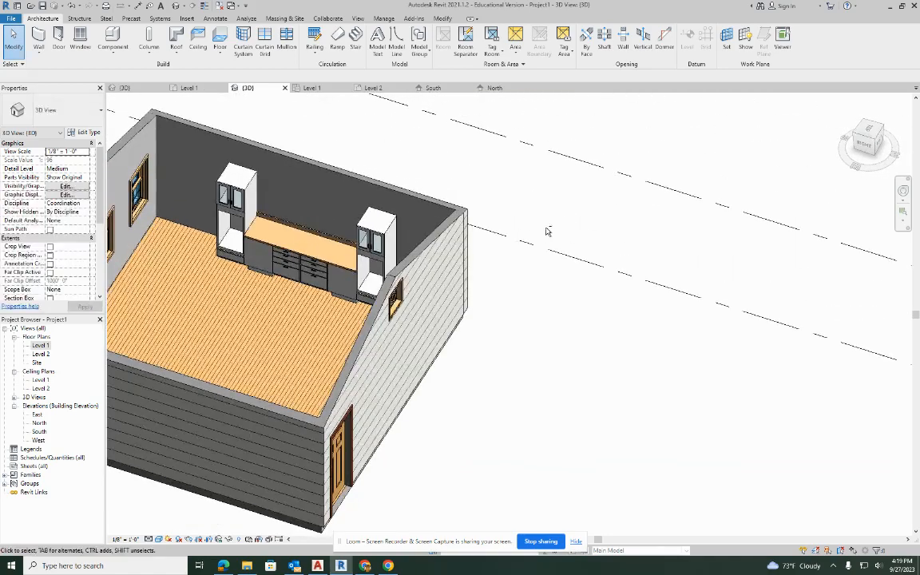
pyautogui.keyDown('shift'); pyautogui.moveTo(360, 218); pyautogui.dragTo(552, 243, button='middle'); pyautogui.keyUp('shift')
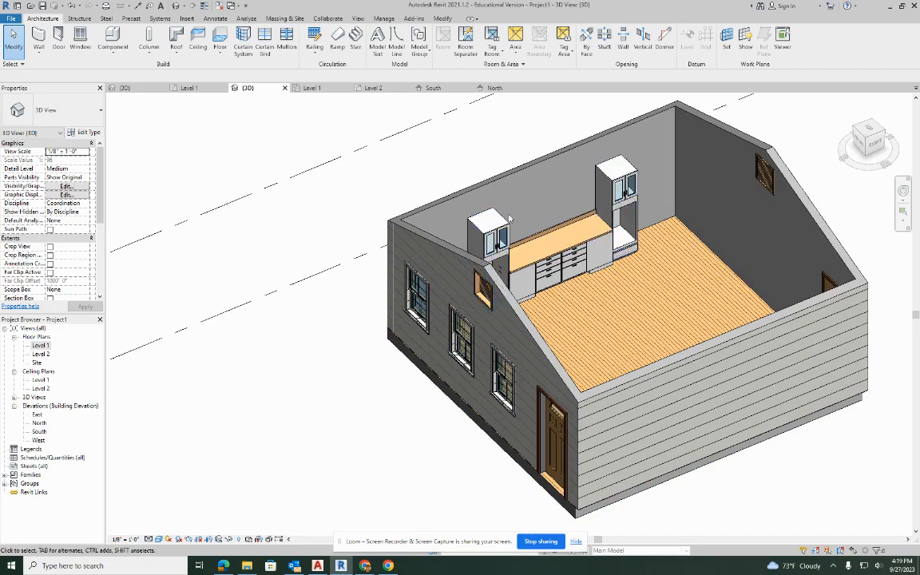
pyautogui.keyDown('shift'); pyautogui.moveTo(528, 229); pyautogui.dragTo(495, 311, button='middle'); pyautogui.keyUp('shift')
pyautogui.moveTo(452, 176); pyautogui.dragTo(443, 174, button='middle')
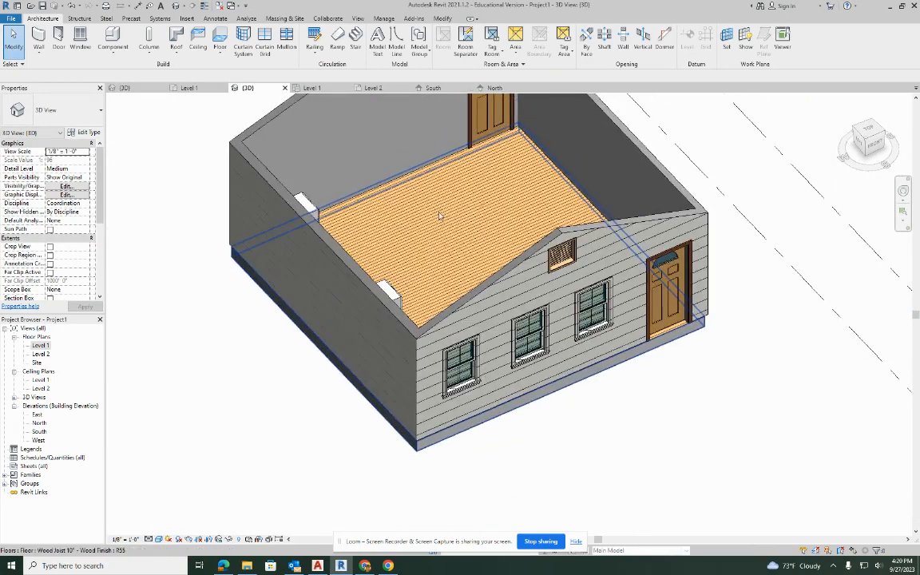
pyautogui.keyDown('shift'); pyautogui.moveTo(460, 244); pyautogui.dragTo(436, 236, button='middle'); pyautogui.keyUp('shift')
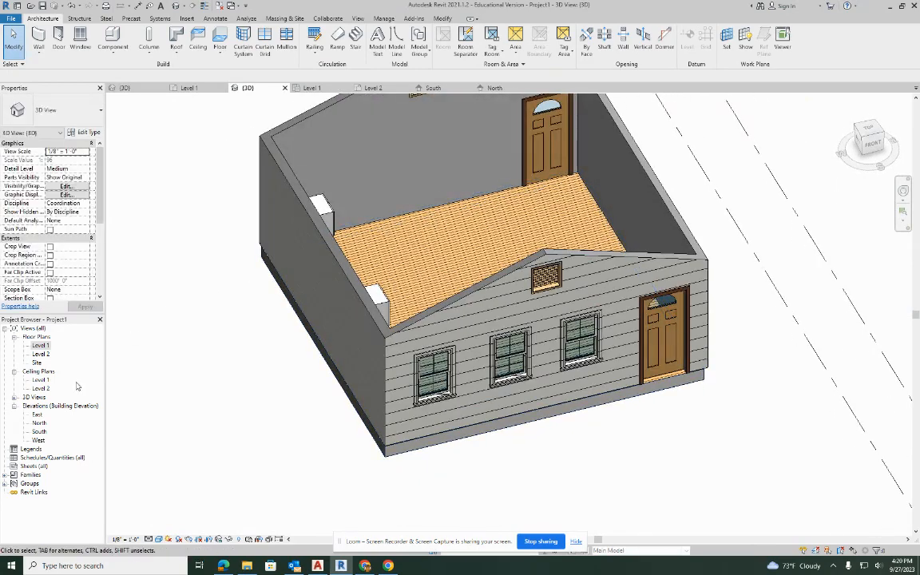
# Start placing a room in the Level 1 floor plan and set the view scale to 1/4" = 1'-0".
pyautogui.doubleClick(40, 346)
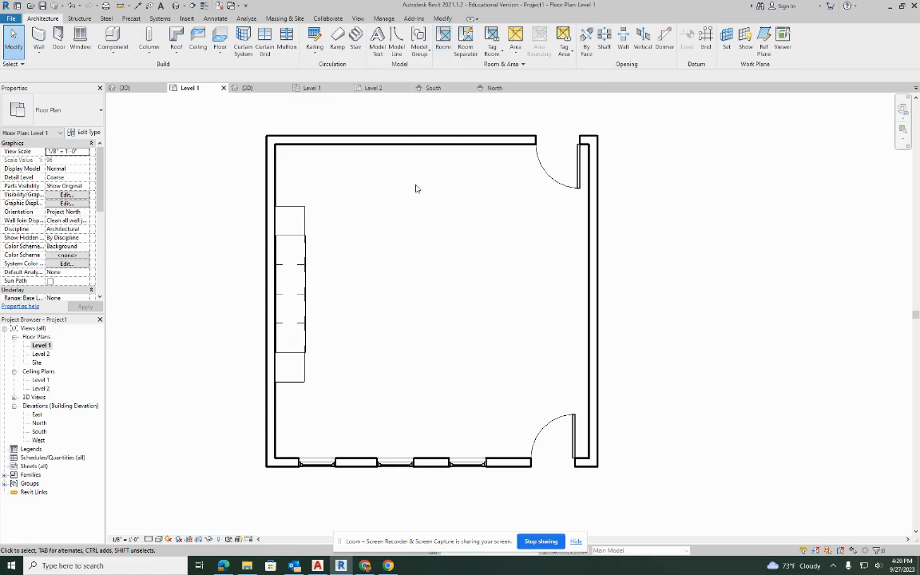
pyautogui.click(443, 38)
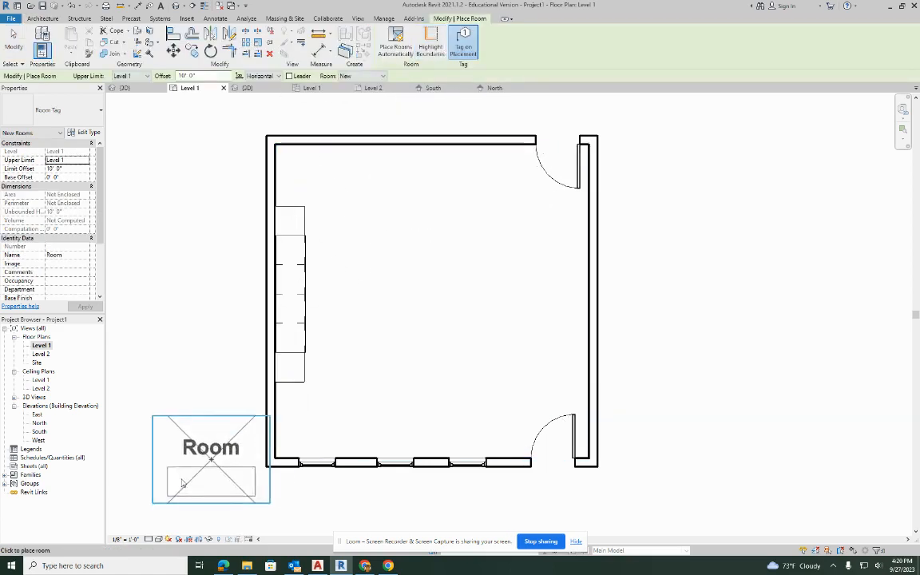
pyautogui.click(126, 539)
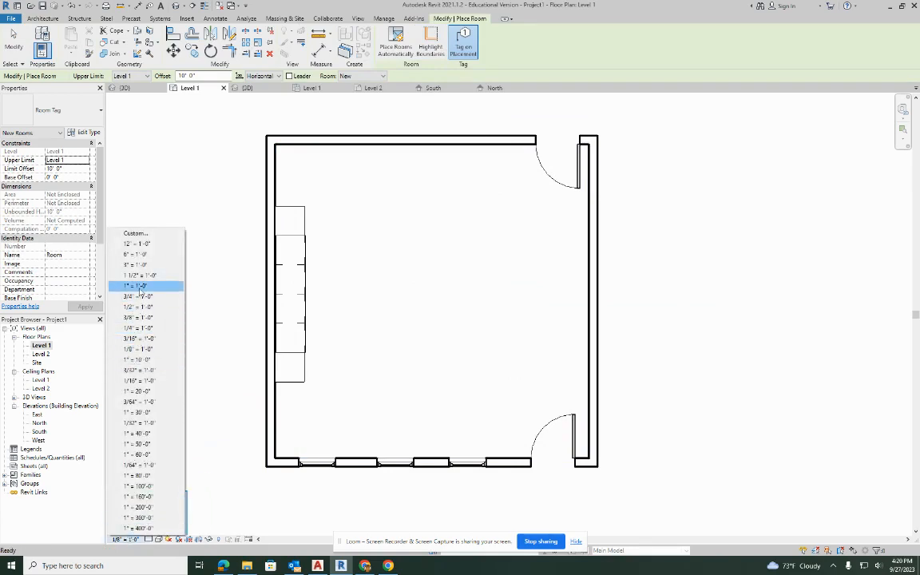
pyautogui.click(137, 328)
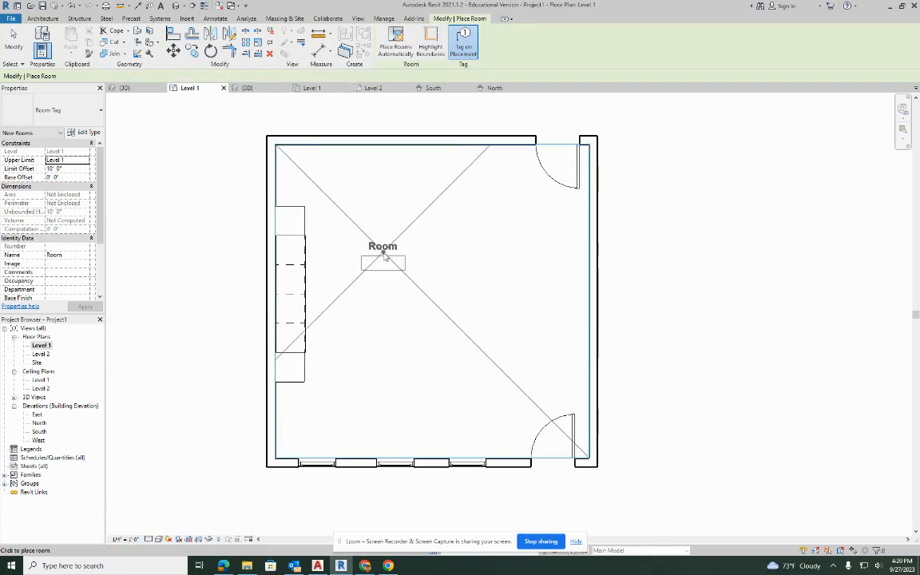
# Place a room inside the building's walls using the Room Tag With Area tag type.
pyautogui.click(49, 103)
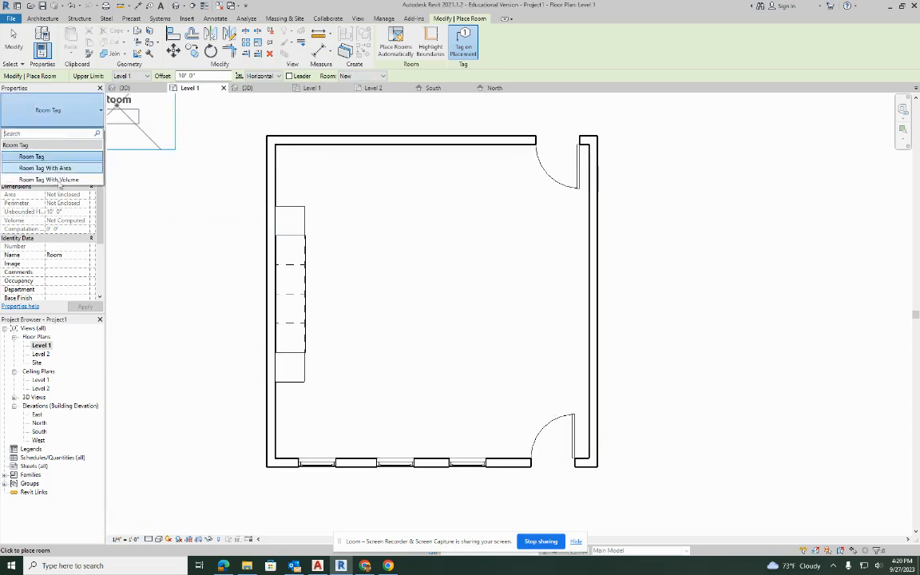
pyautogui.click(48, 168)
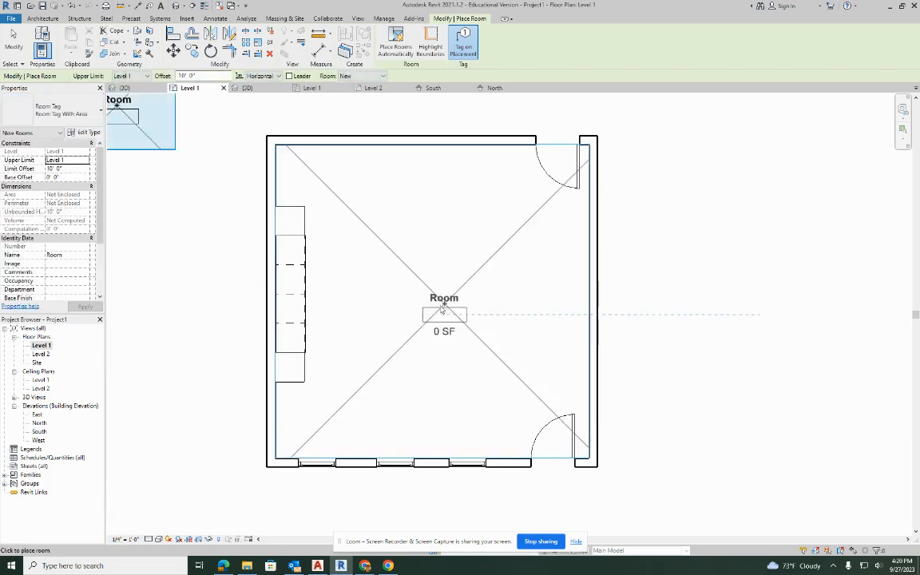
pyautogui.click(433, 291)
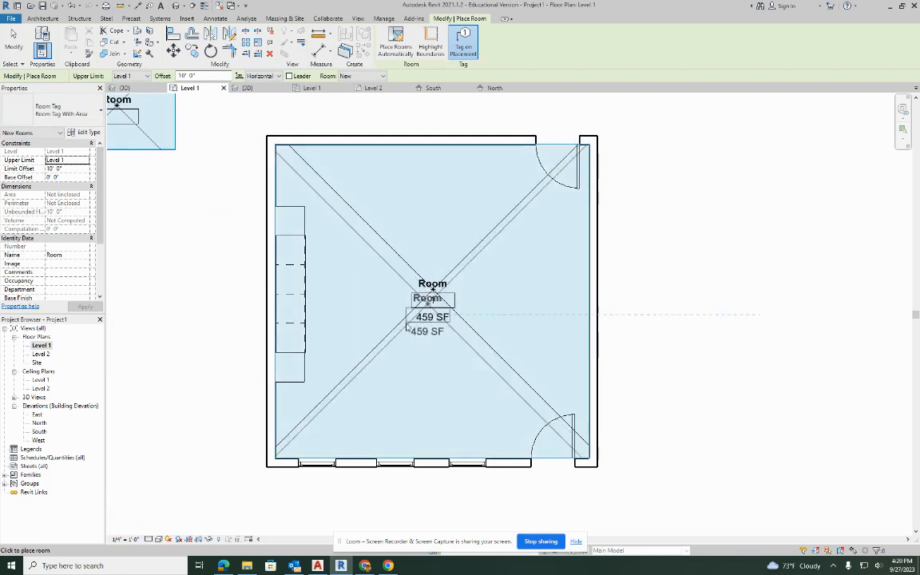
pyautogui.press('Escape')
pyautogui.press('Escape')
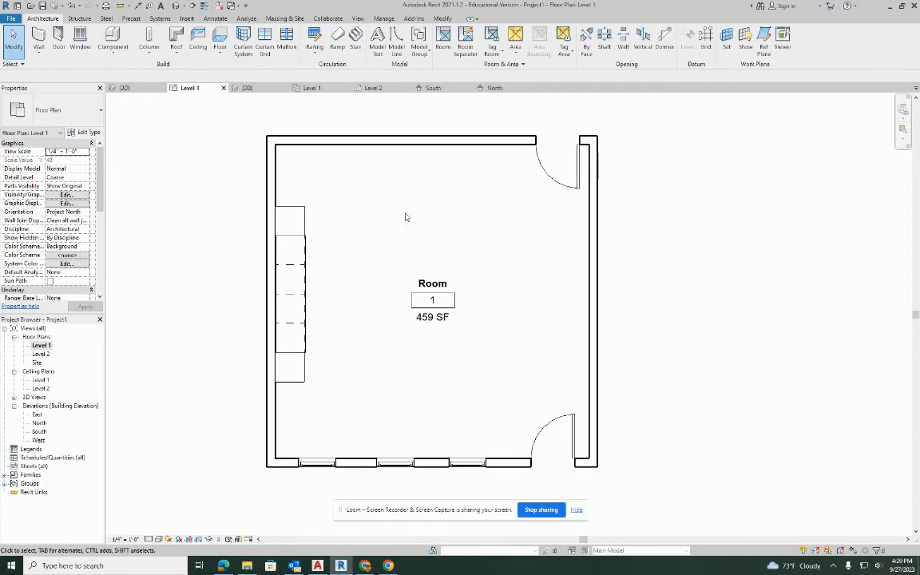
# Rename the room in its tag as RECREATION ROOM.
pyautogui.click(441, 286)
pyautogui.click(436, 284)
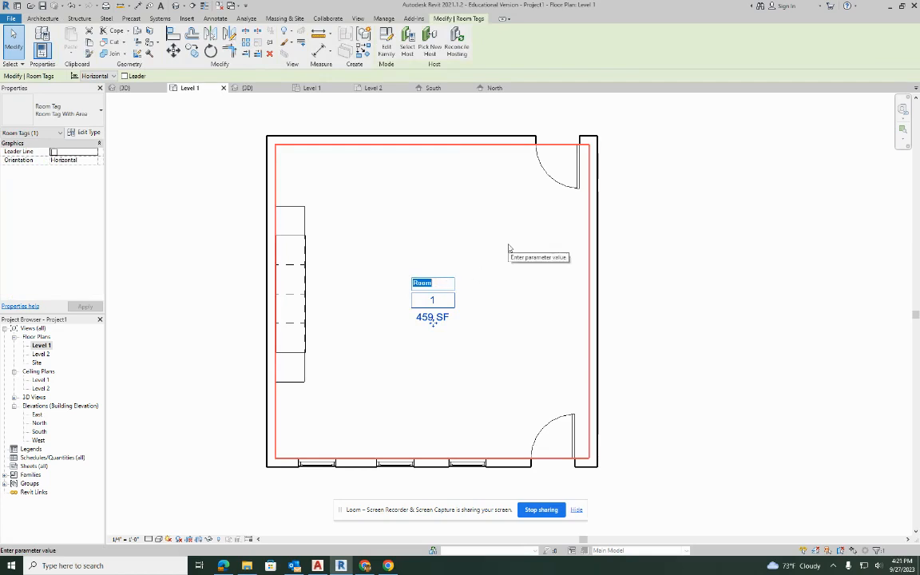
pyautogui.write('R')
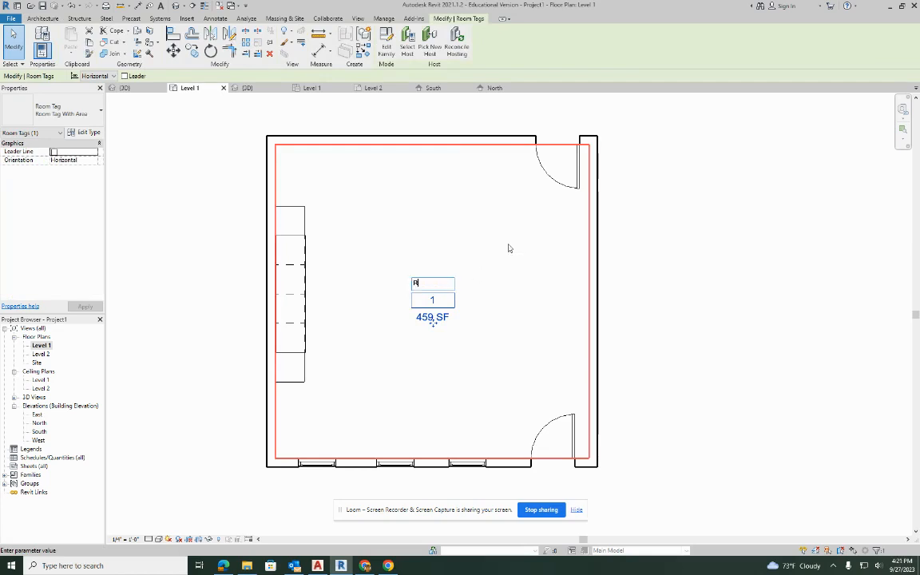
pyautogui.write('EC')
pyautogui.write('REATION')
pyautogui.write('AL')
pyautogui.press('Return')
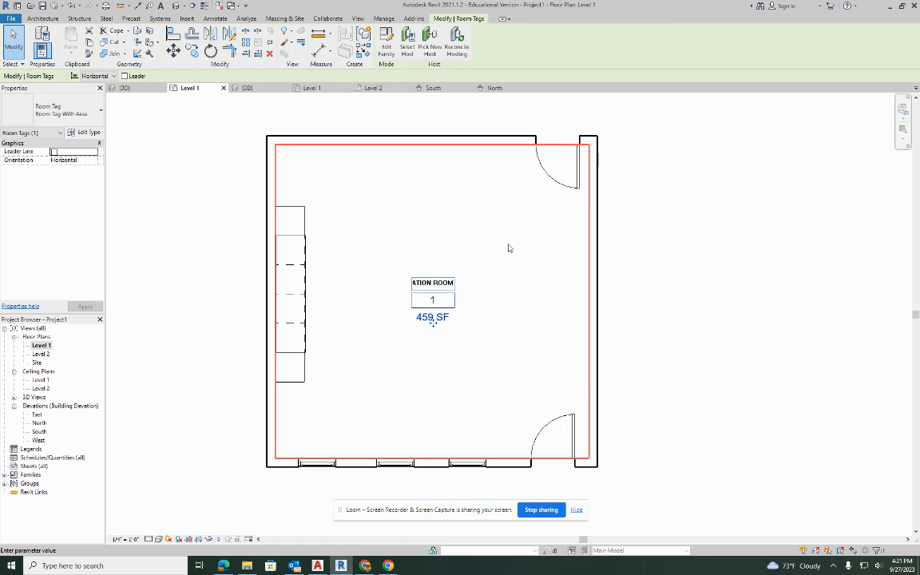
pyautogui.press('Return')
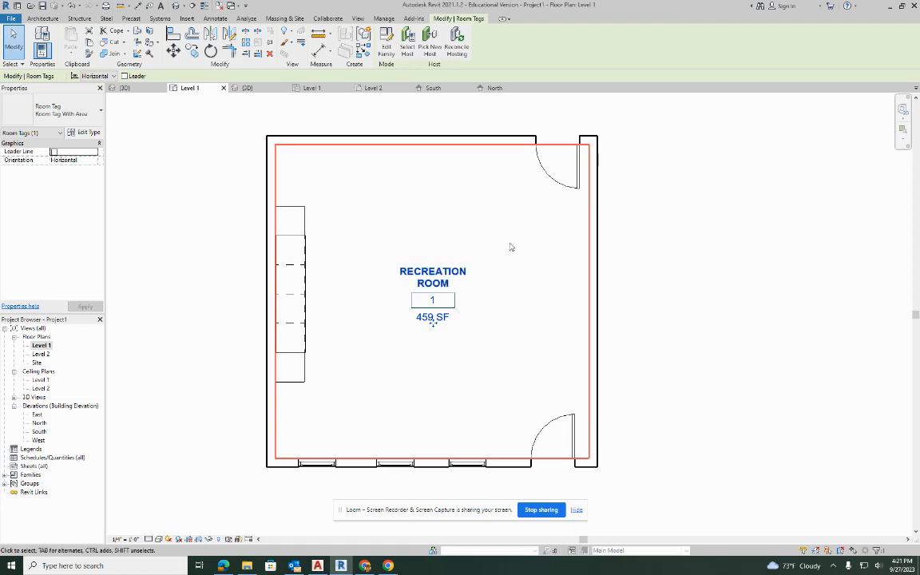
pyautogui.click(531, 227)
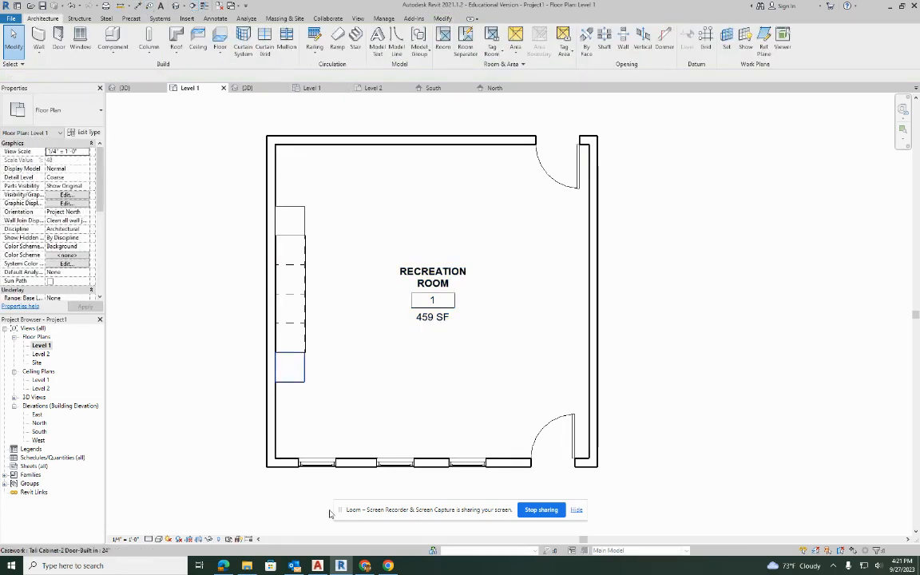
pyautogui.click(366, 566)
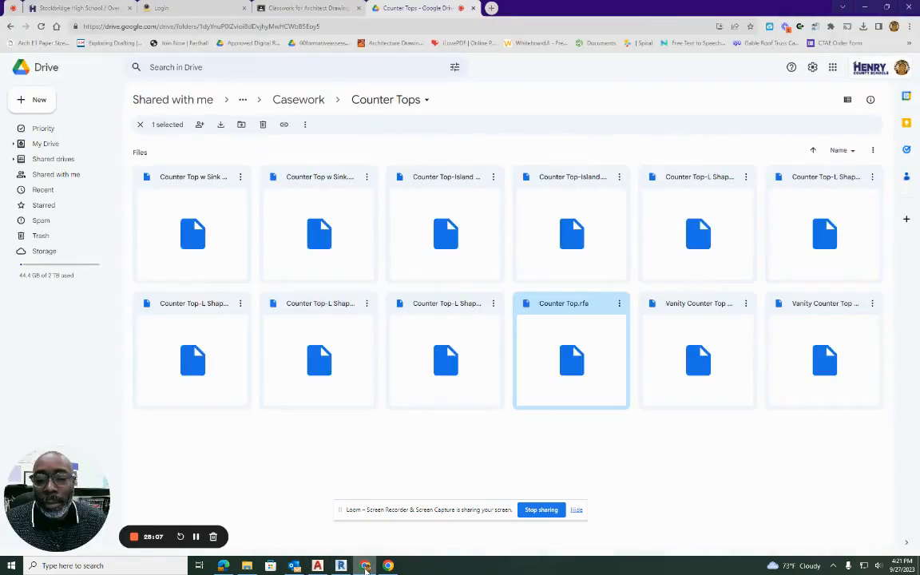
pyautogui.click(365, 566)
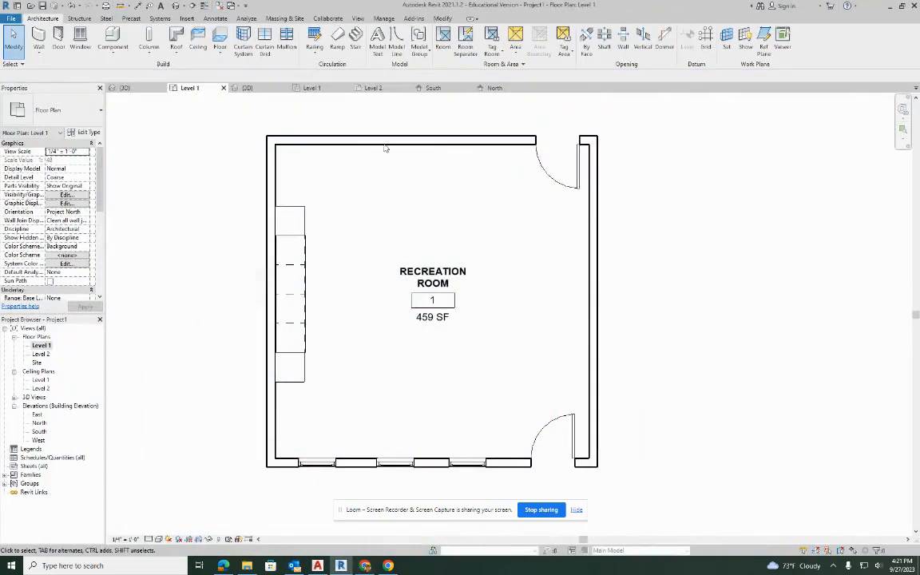
# Add an aligned dimension string above the north wall, from the west wall centerline through the door center to the east wall centerline.
pyautogui.moveTo(429, 220); pyautogui.dragTo(381, 239, button='middle')
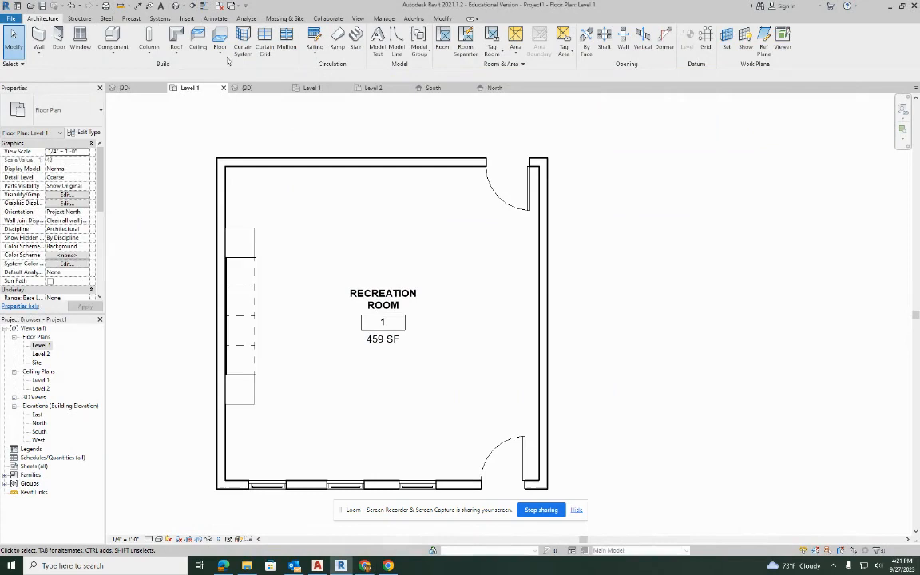
pyautogui.click(137, 6)
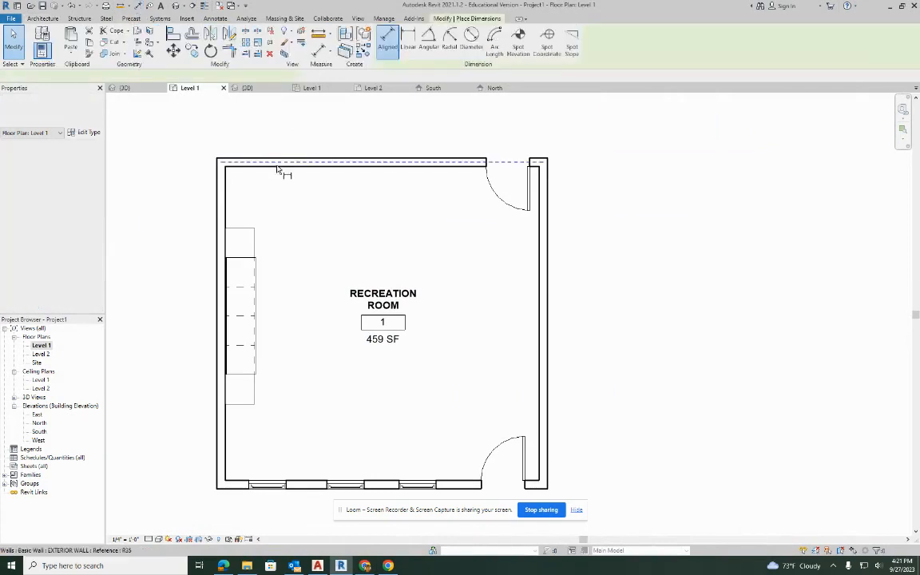
pyautogui.click(226, 180)
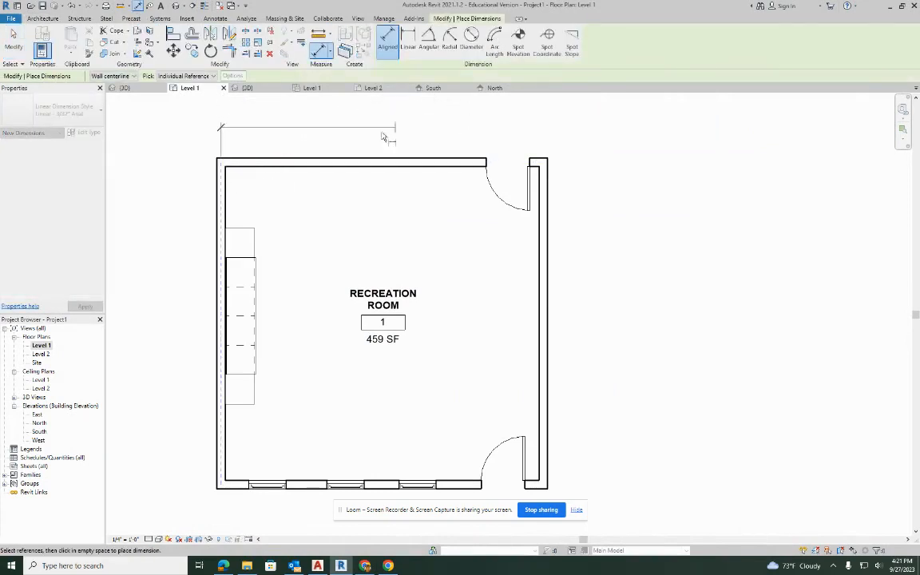
pyautogui.click(508, 162)
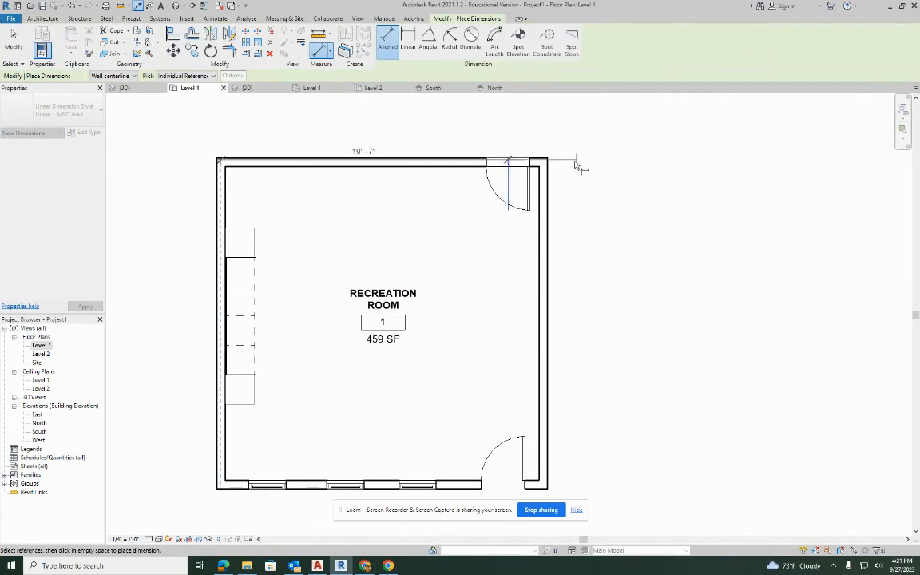
pyautogui.click(548, 154)
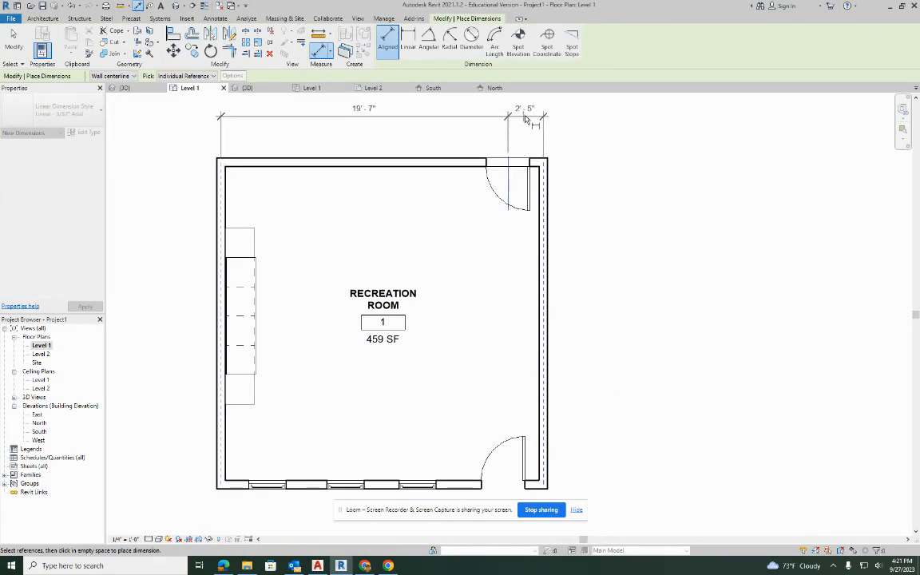
pyautogui.click(519, 96)
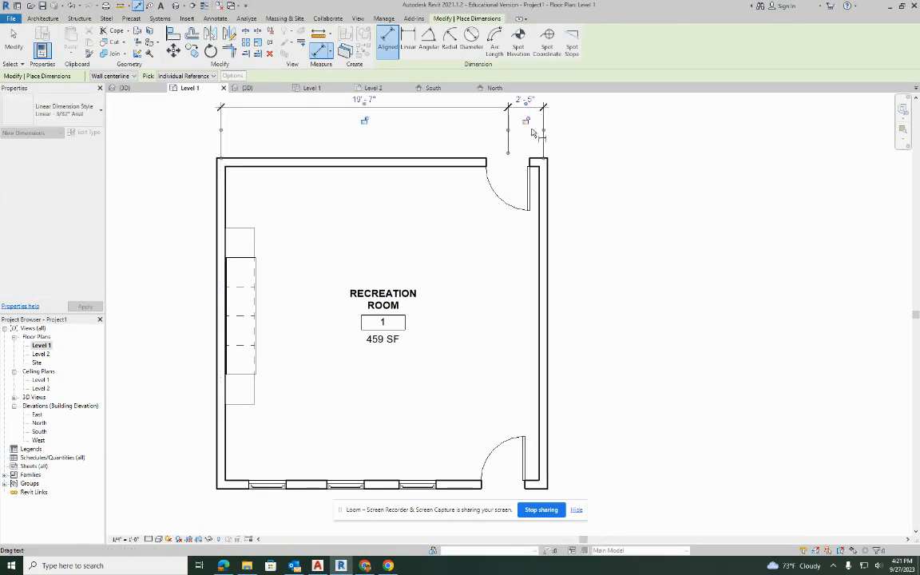
# Add an aligned dimension string below the south wall, running between the side wall centerlines through the three window centers and the door center.
pyautogui.moveTo(597, 301); pyautogui.dragTo(554, 281, button='middle')
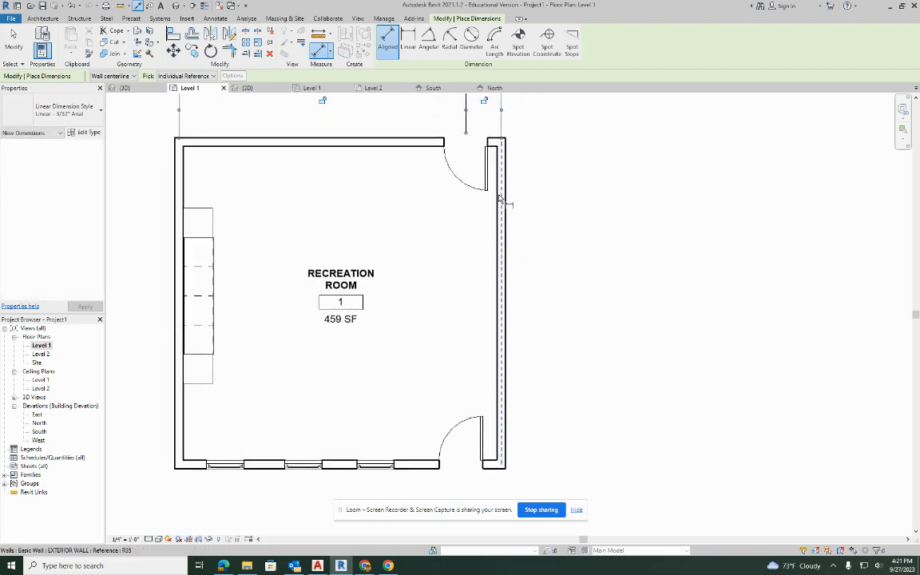
pyautogui.moveTo(404, 372); pyautogui.dragTo(563, 242, button='middle')
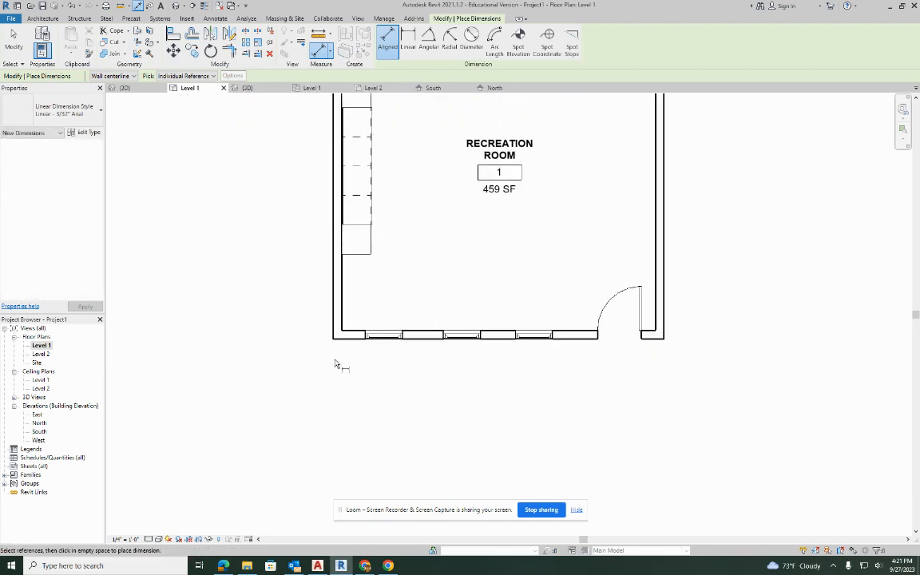
pyautogui.click(337, 327)
pyautogui.click(383, 347)
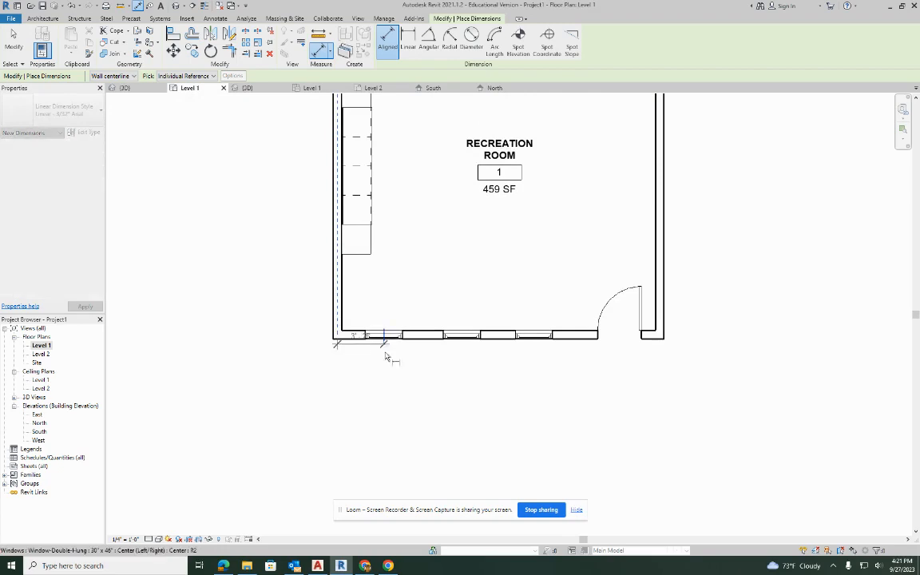
pyautogui.click(462, 345)
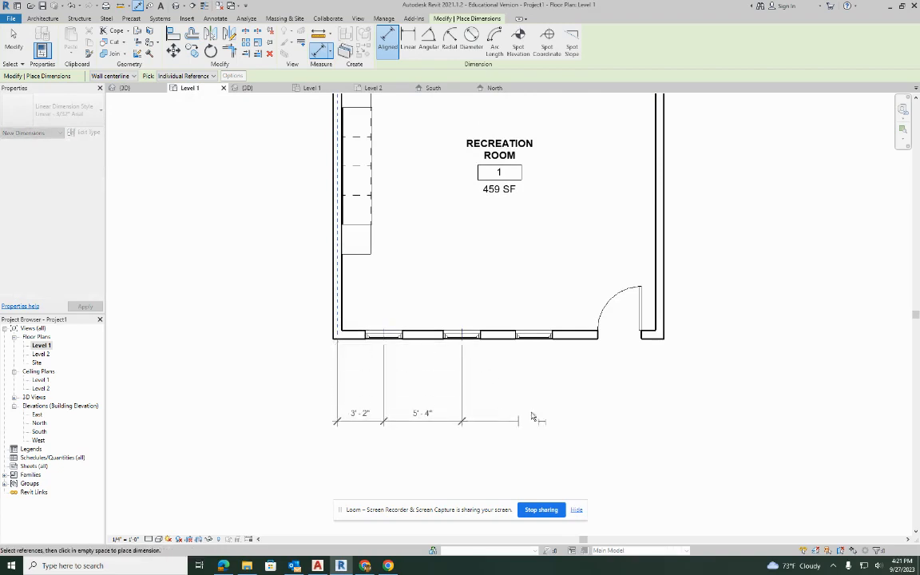
pyautogui.click(536, 345)
pyautogui.click(619, 342)
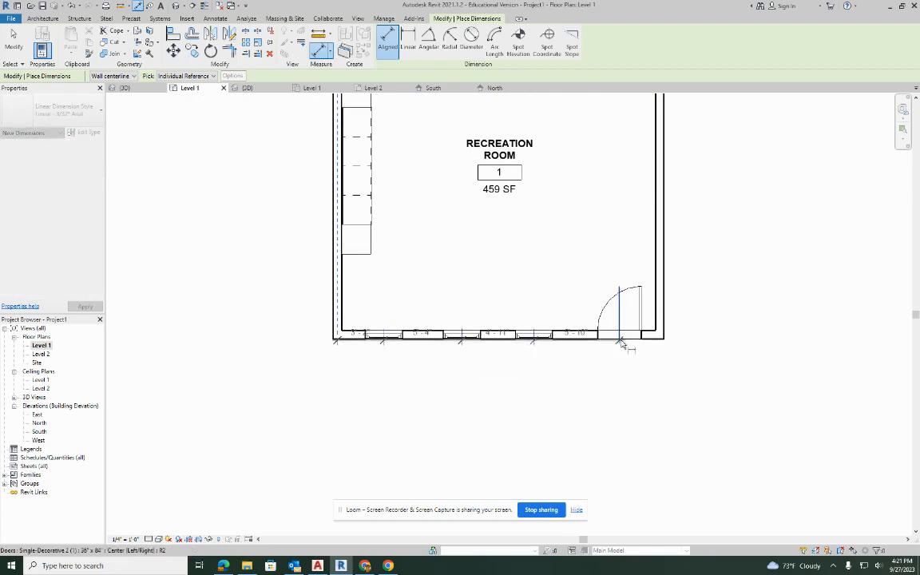
pyautogui.click(664, 332)
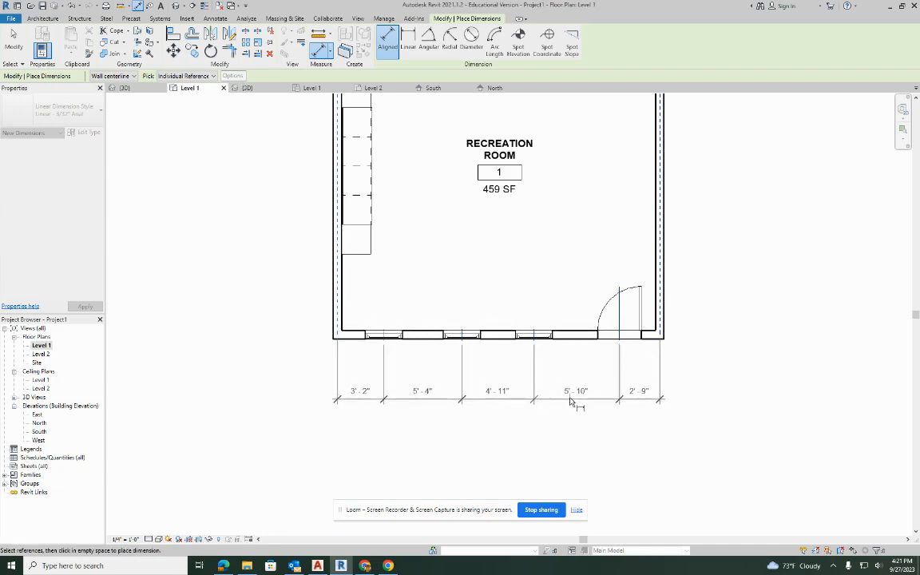
pyautogui.click(577, 404)
# Dimension the distance between the south and north wall centerlines, placing the dimension outside the east wall.
pyautogui.scroll(-3, 438, 277)
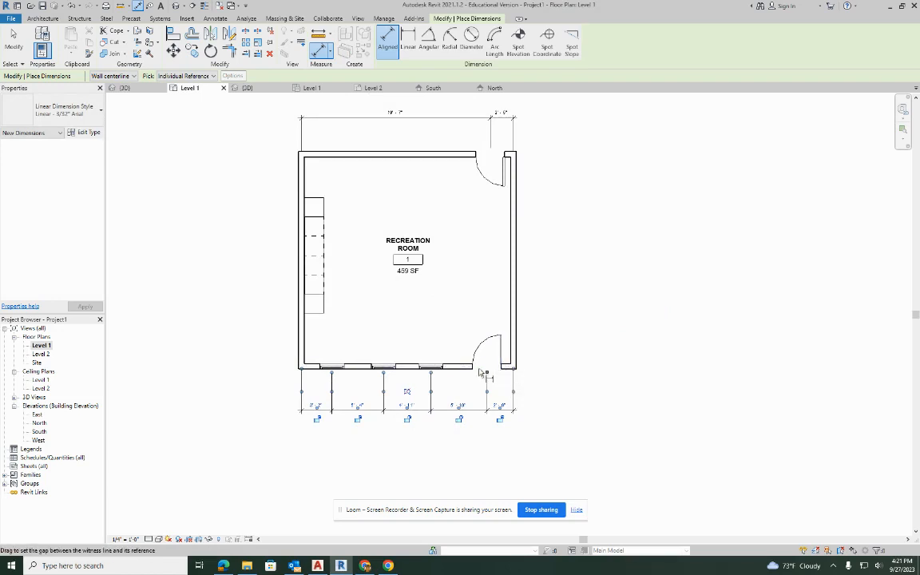
pyautogui.scroll(2, 523, 372)
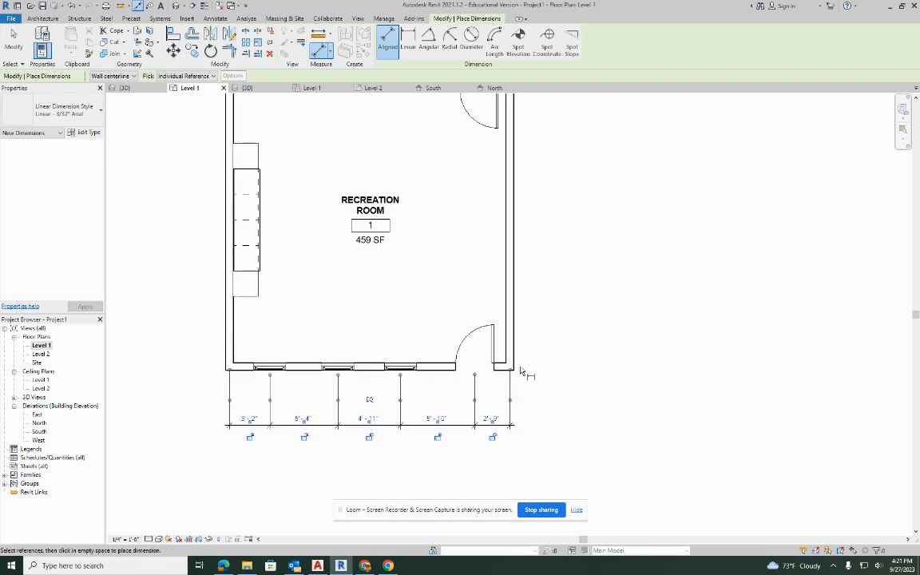
pyautogui.click(505, 368)
pyautogui.moveTo(542, 166); pyautogui.dragTo(530, 303, button='middle')
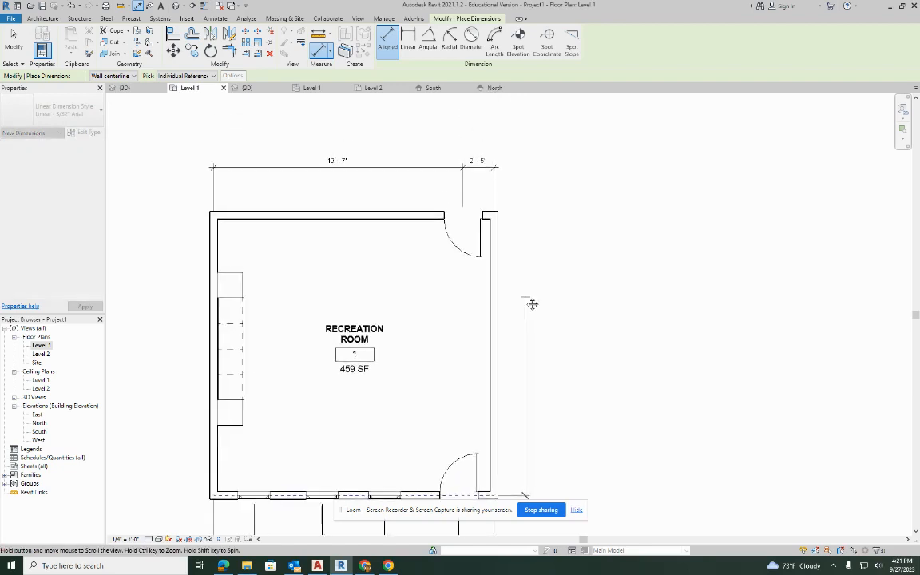
pyautogui.click(489, 214)
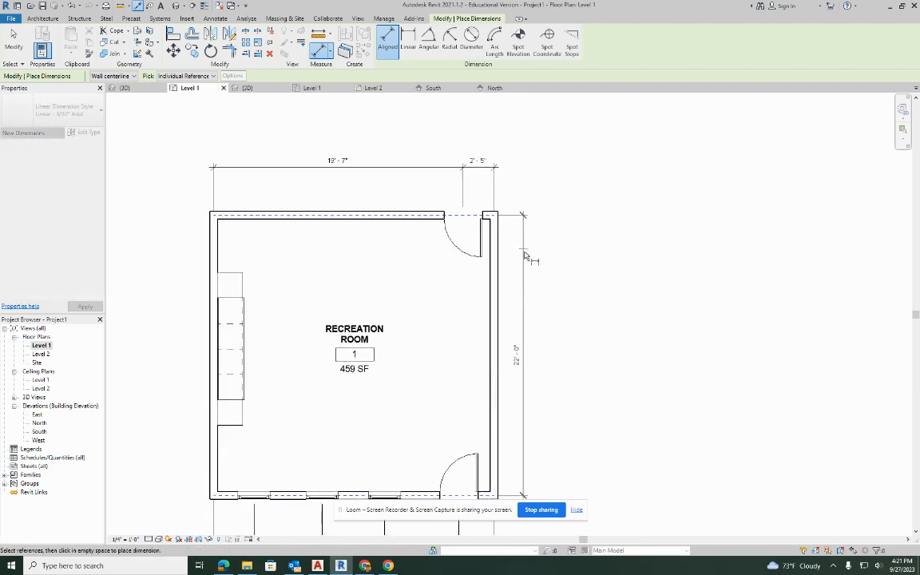
pyautogui.click(535, 305)
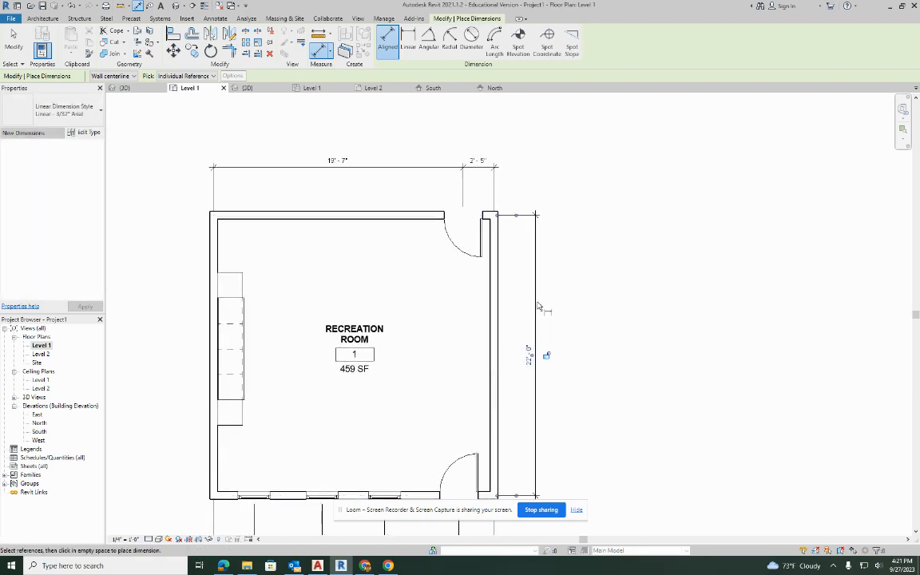
# Create a perspective camera view from the north door, aimed southwest across the room toward the cabinets and windows.
pyautogui.moveTo(538, 309); pyautogui.dragTo(610, 268, button='middle')
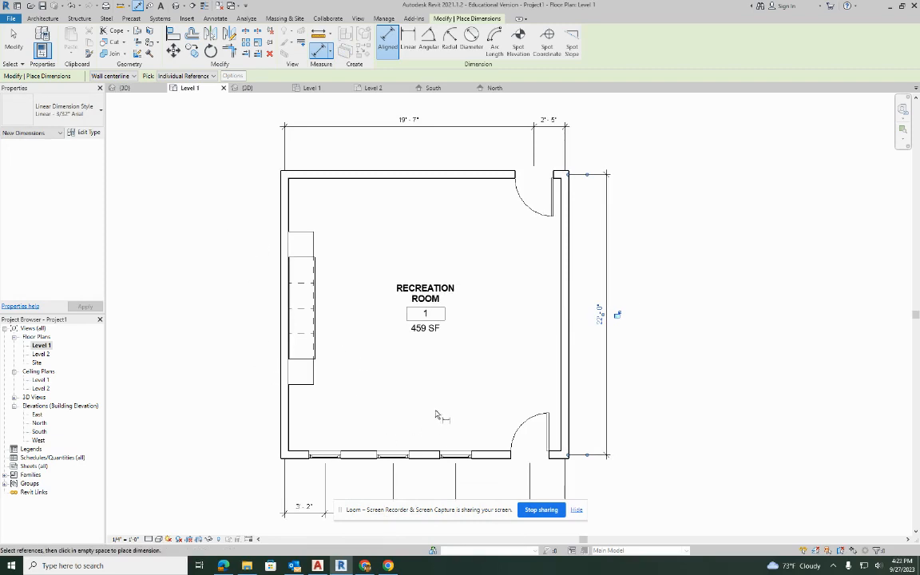
pyautogui.scroll(-2, 420, 293)
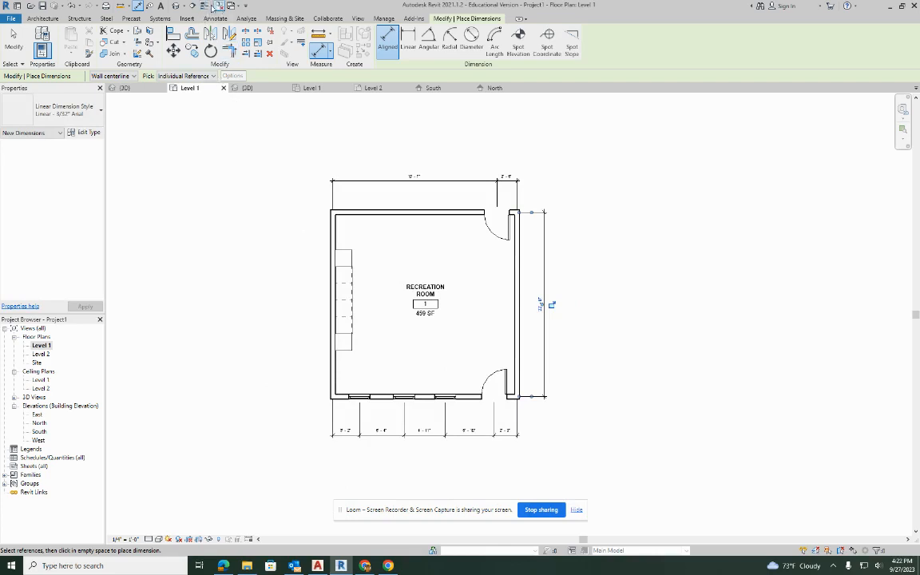
pyautogui.click(183, 6)
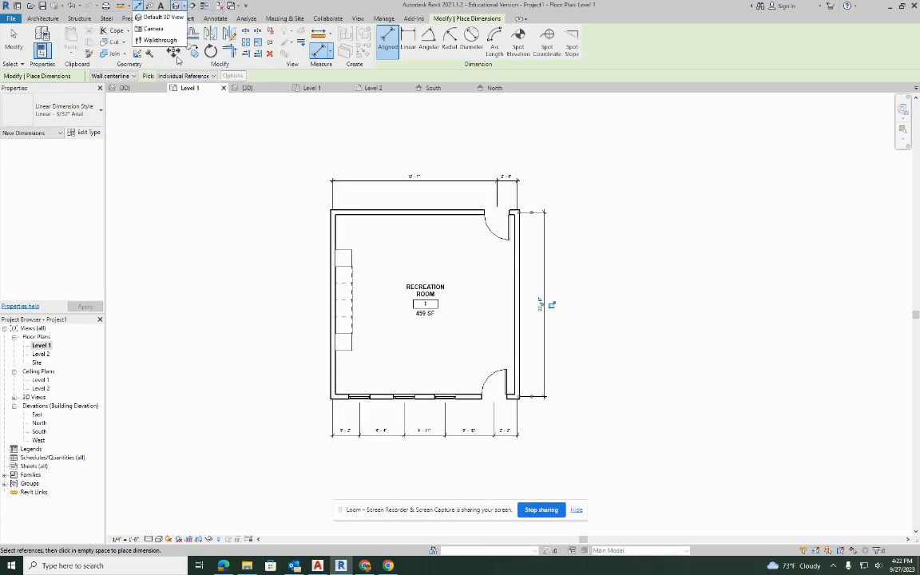
pyautogui.click(153, 29)
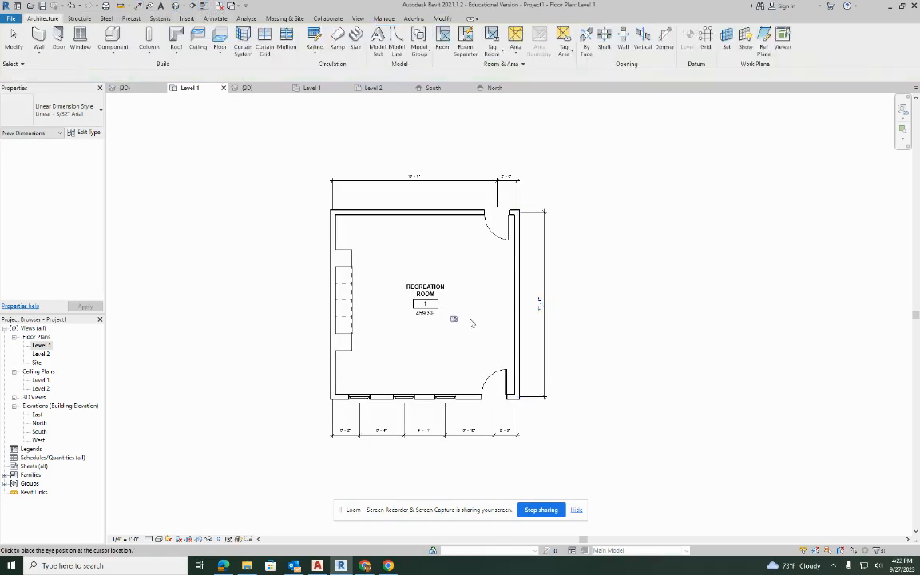
pyautogui.click(503, 218)
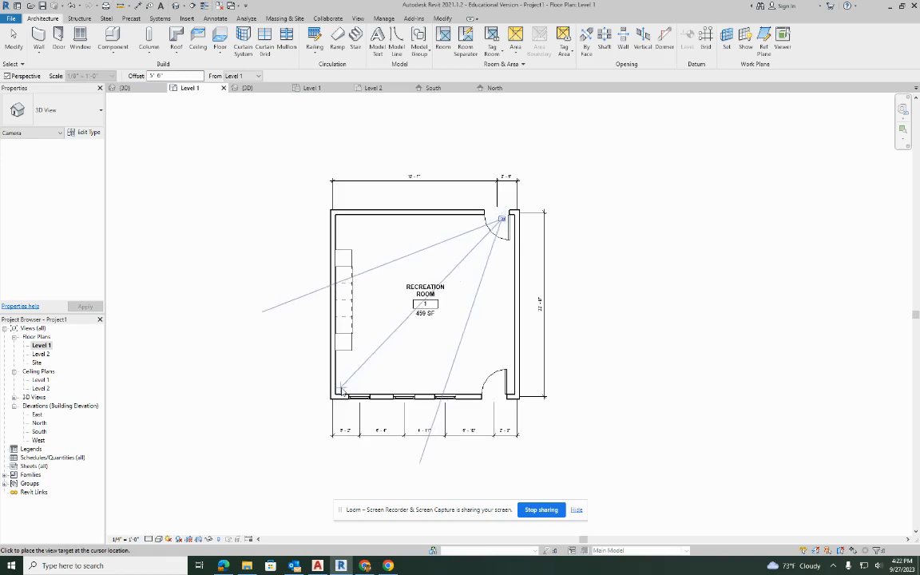
pyautogui.click(320, 344)
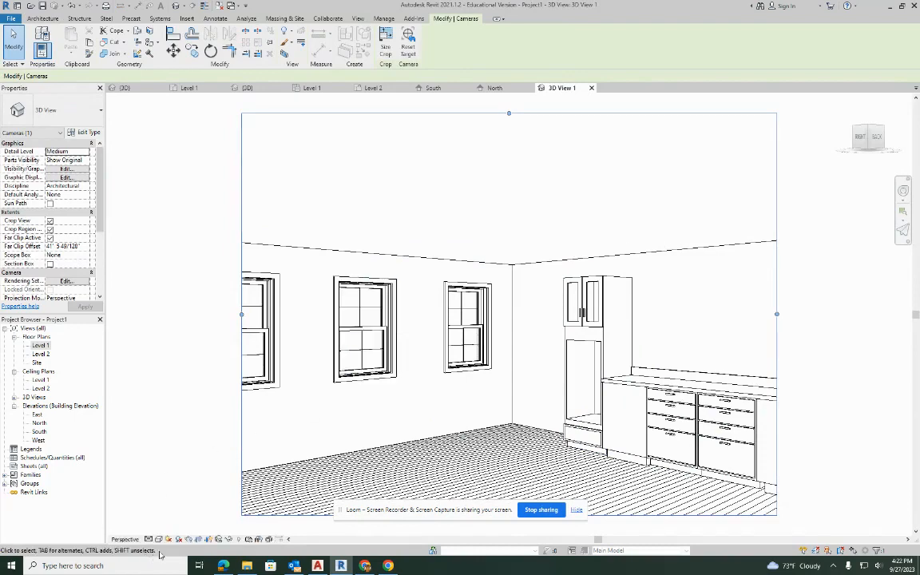
# Set the camera view's visual style to Shaded and widen its crop region to include the whole nearest window.
pyautogui.click(158, 540)
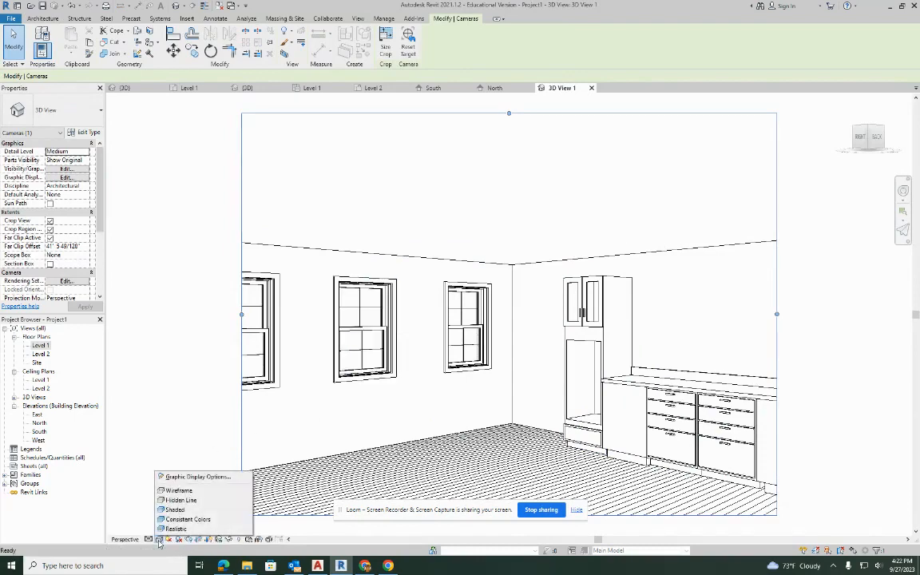
pyautogui.click(183, 510)
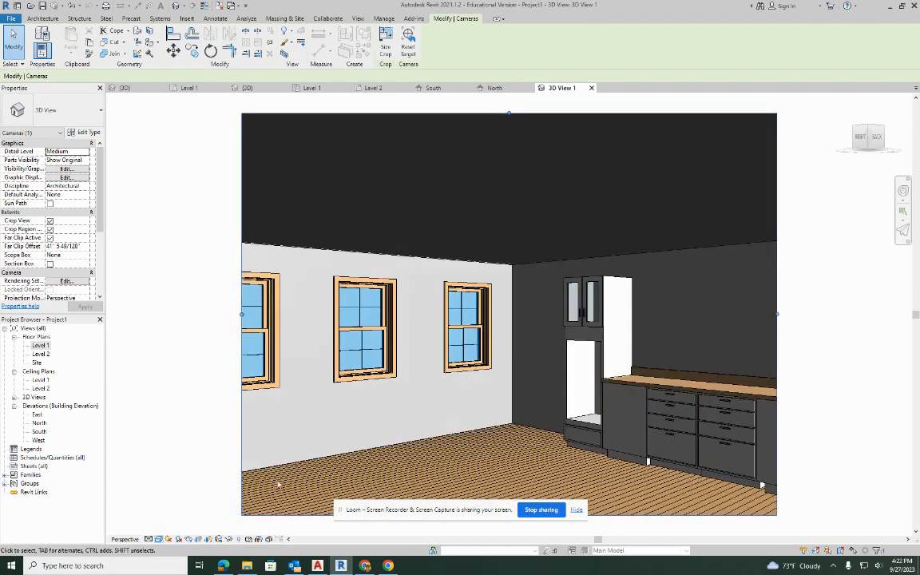
pyautogui.scroll(-3, 624, 223)
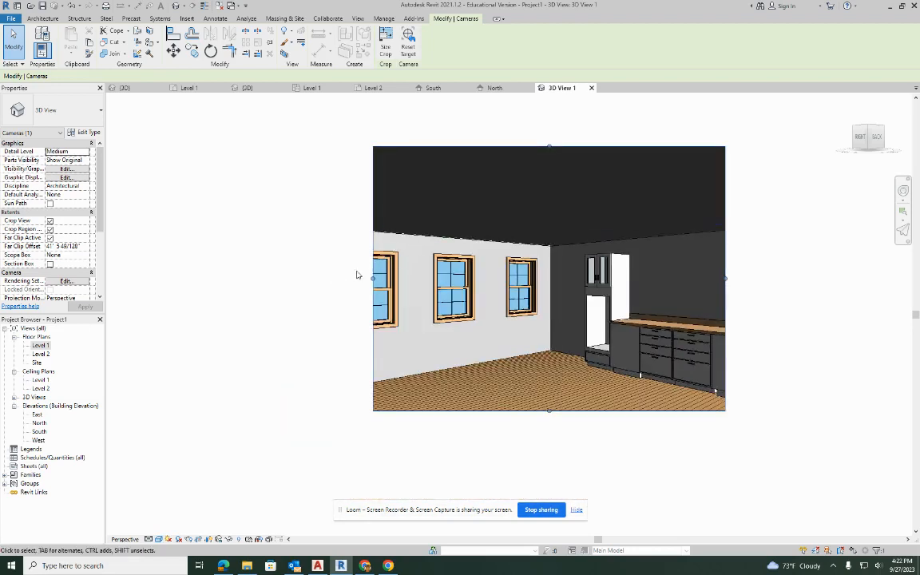
pyautogui.moveTo(373, 279); pyautogui.dragTo(298, 279)
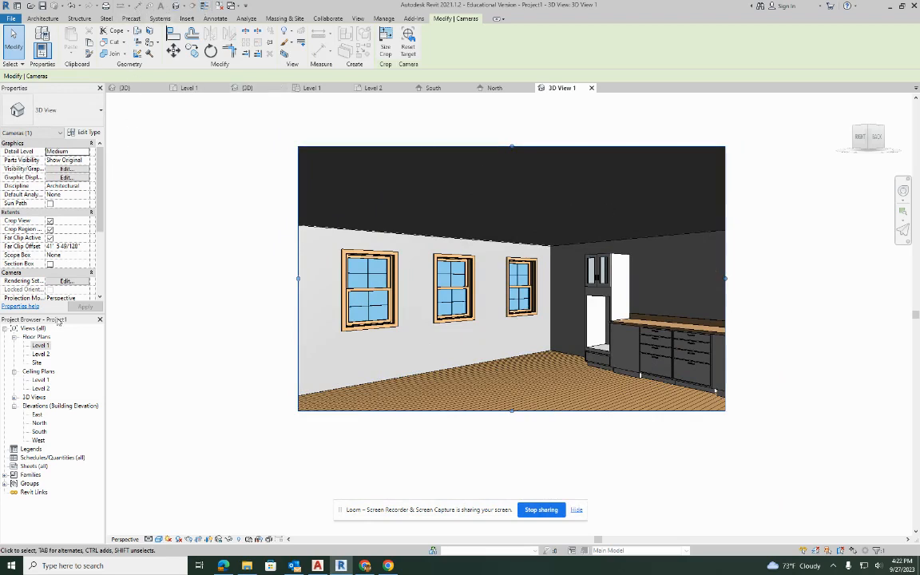
# In the Level 1 floor plan, nudge the westernmost south window east to 3' - 8" from the west wall centerline.
pyautogui.doubleClick(37, 346)
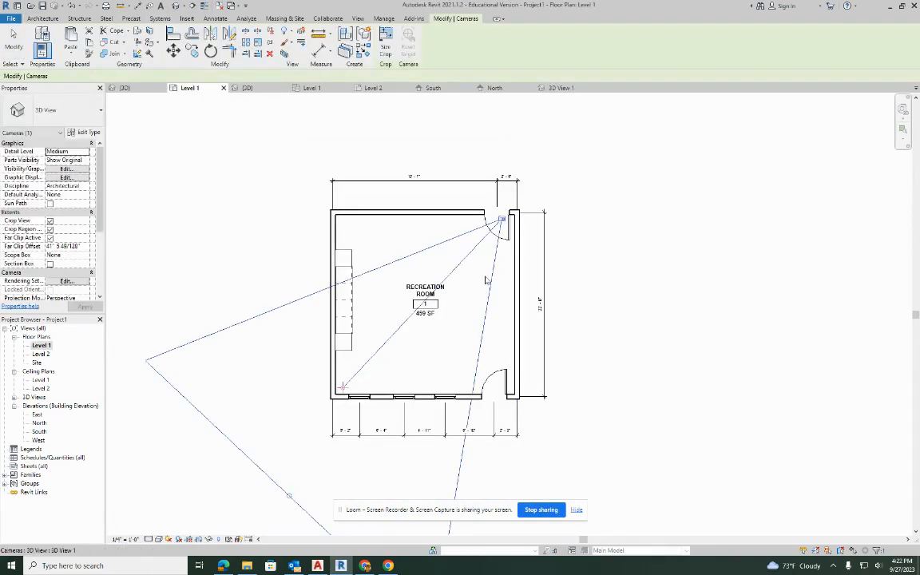
pyautogui.click(559, 246)
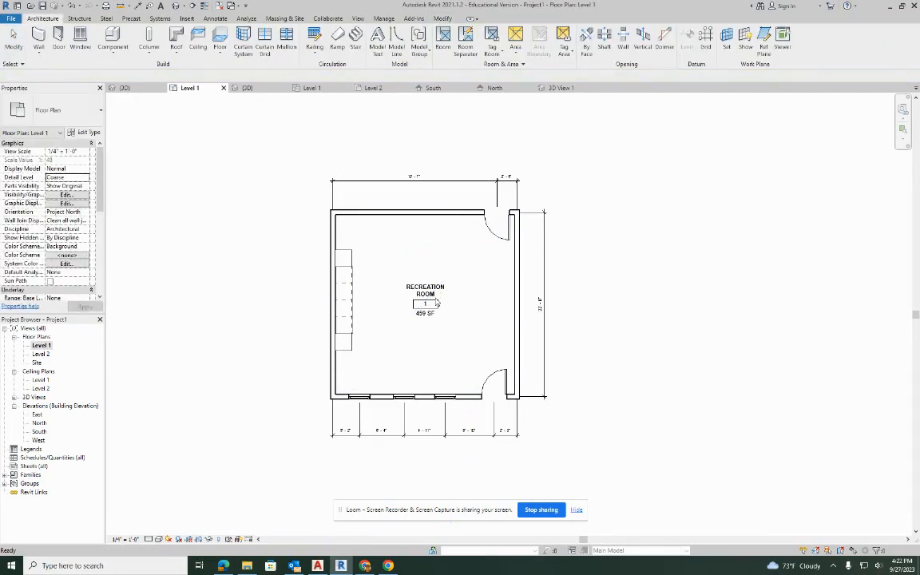
pyautogui.scroll(2, 431, 311)
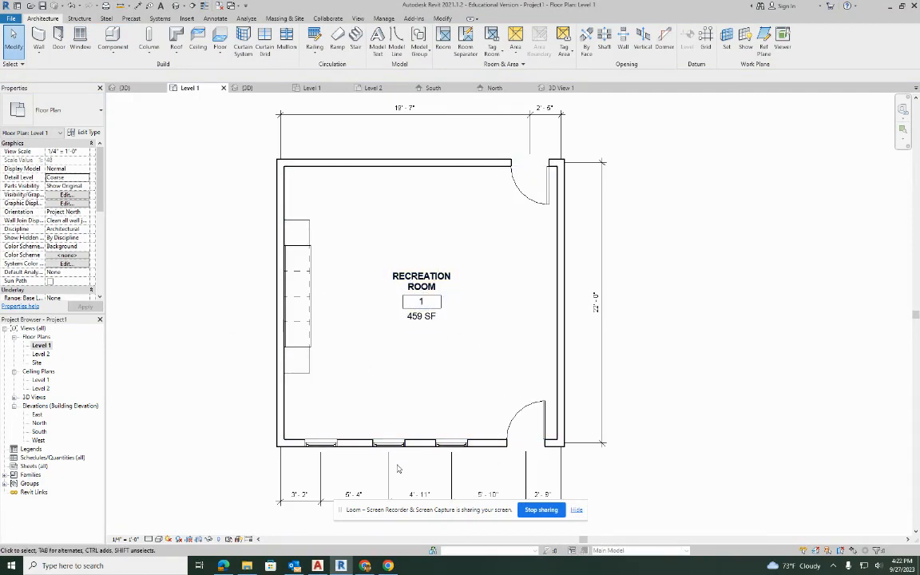
pyautogui.moveTo(468, 386); pyautogui.dragTo(497, 218, button='middle')
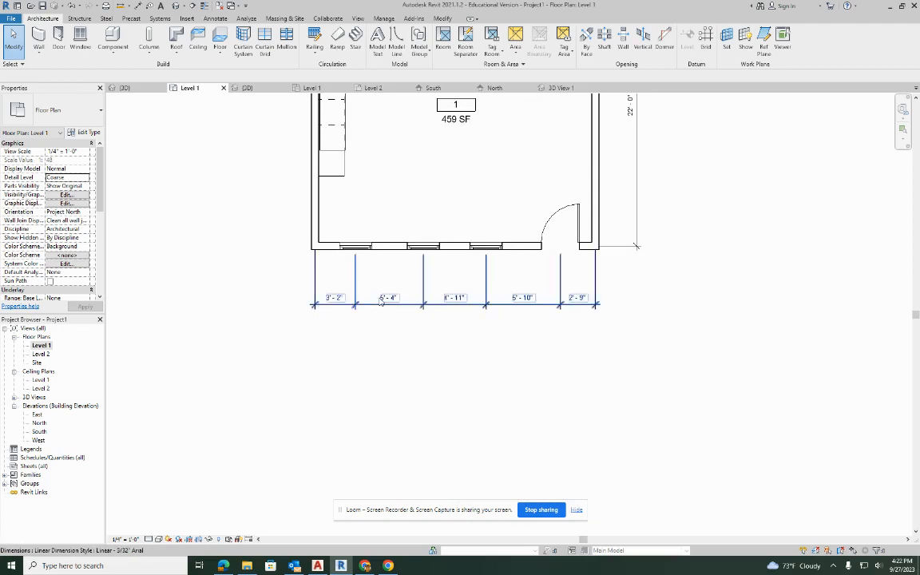
pyautogui.click(359, 253)
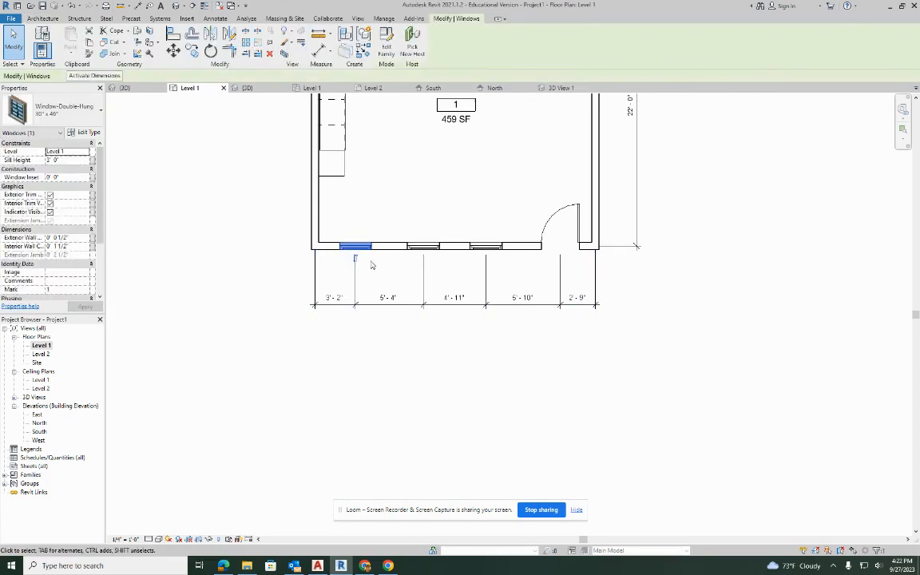
pyautogui.press('Right')
pyautogui.press('Right')
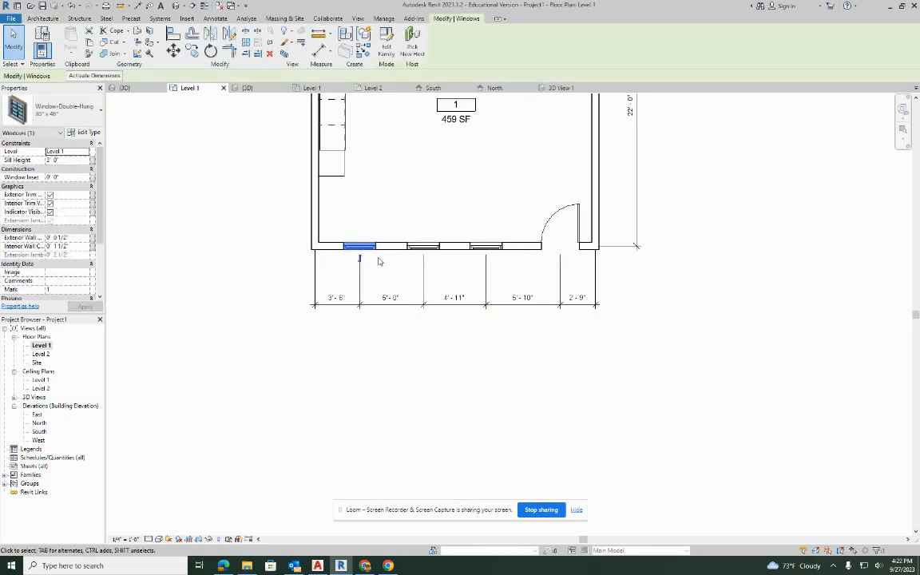
pyautogui.press('Right')
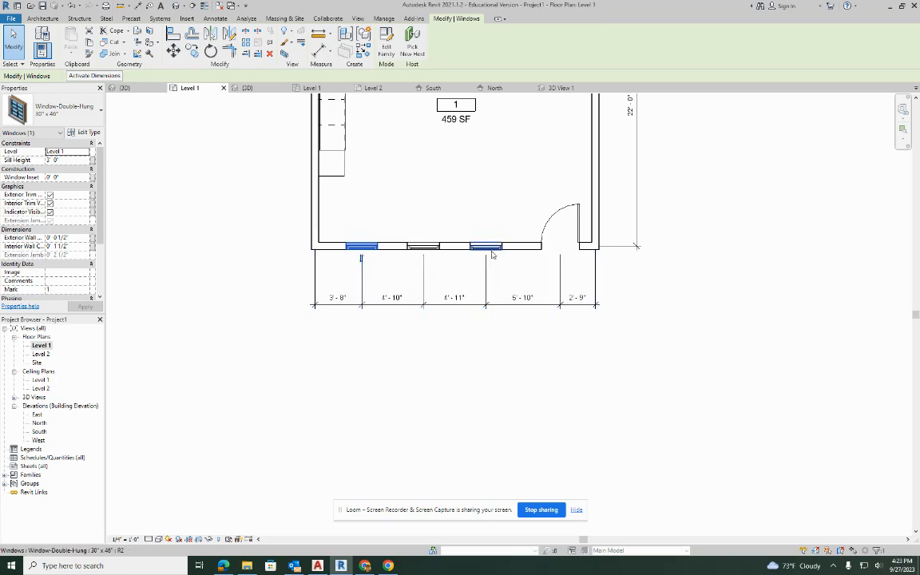
# Nudge the easternmost south window to 5' - 4" from the door center and the middle window to 5' - 3" from it.
pyautogui.moveTo(493, 257); pyautogui.dragTo(505, 274)
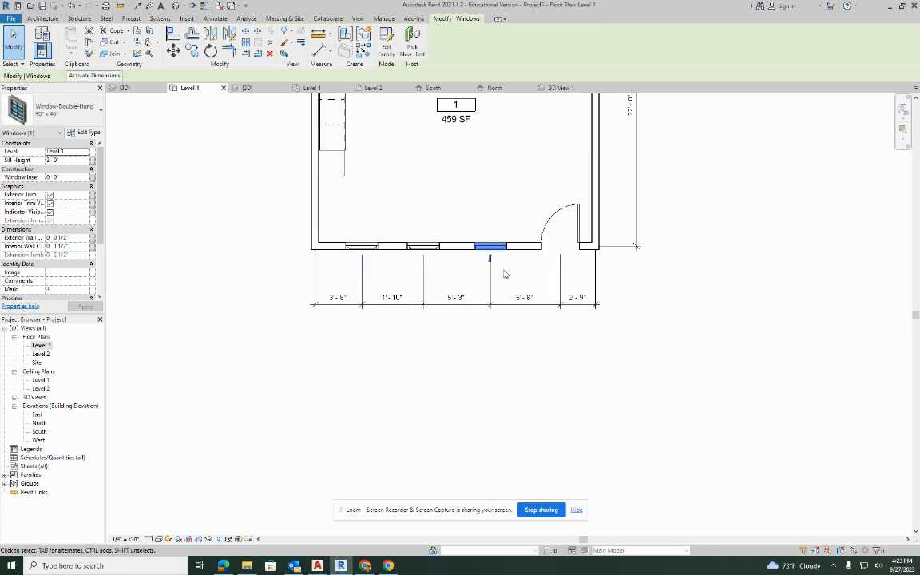
pyautogui.press('Right')
pyautogui.click(426, 249)
pyautogui.press('Right')
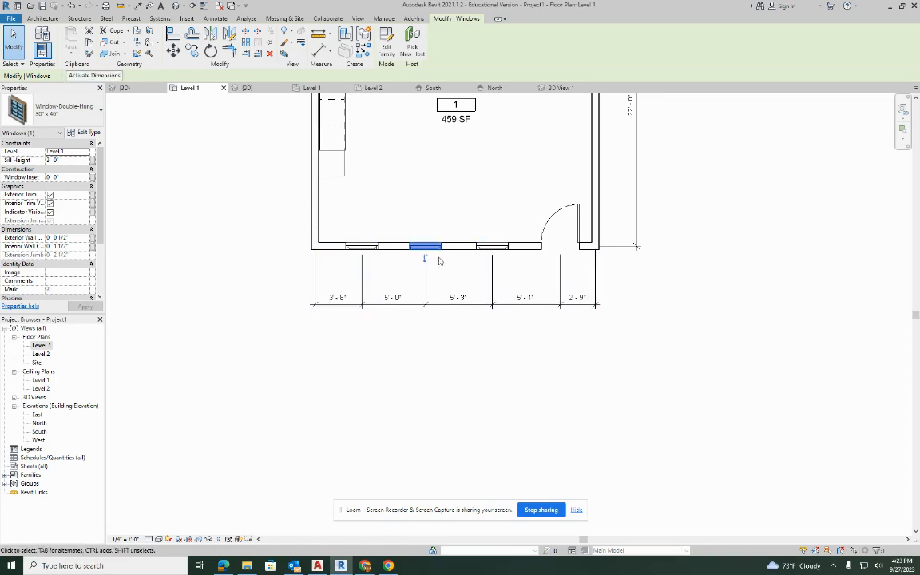
pyautogui.press('Right')
pyautogui.press('Right')
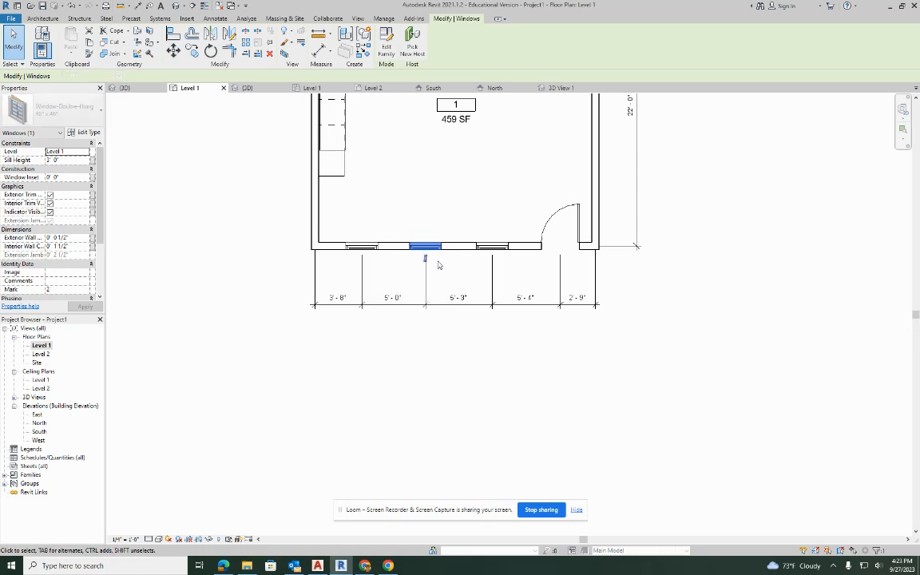
pyautogui.press('Left')
pyautogui.press('Left')
# Reposition the westernmost south window to 3' - 6" from the west wall centerline, leaving 5' - 2" to the middle window.
pyautogui.click(361, 248)
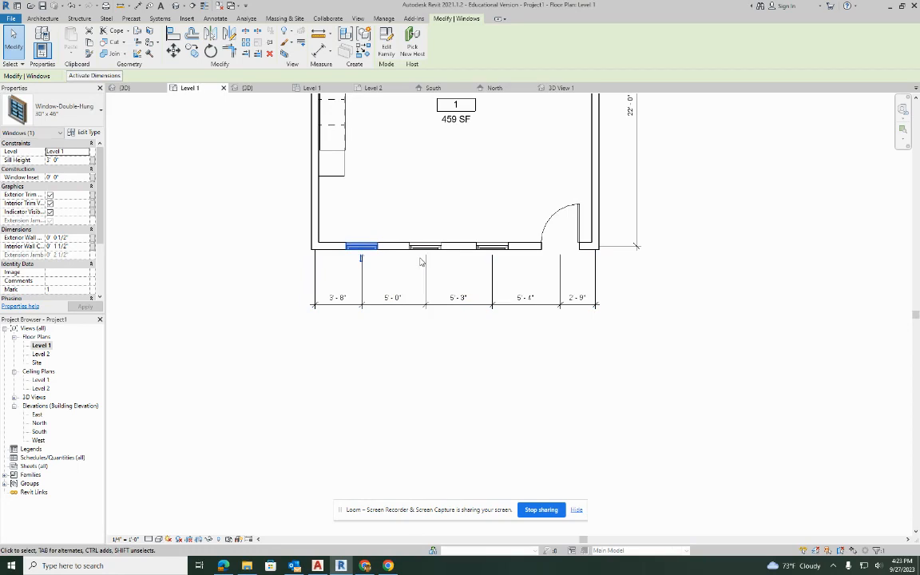
pyautogui.press('Left')
pyautogui.press('Left')
pyautogui.press('Left')
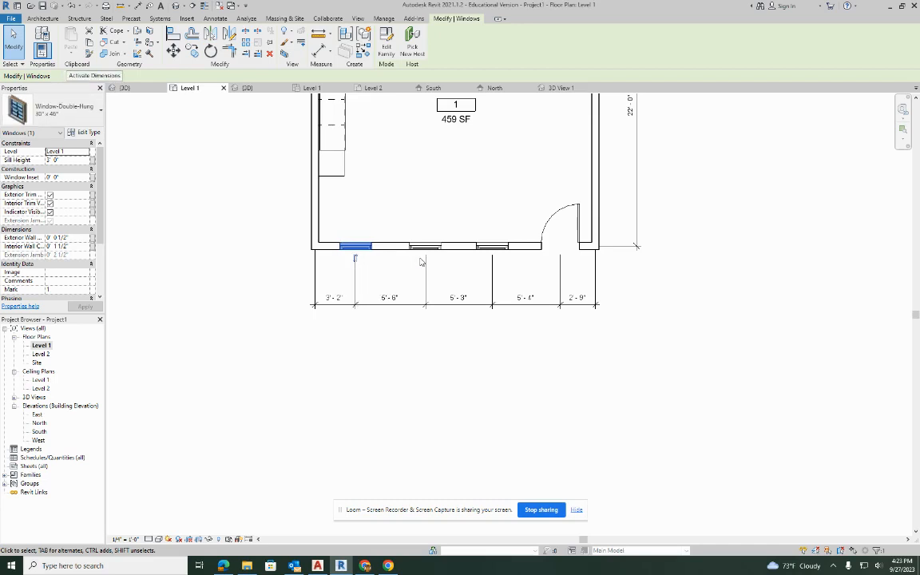
pyautogui.press('Right')
pyautogui.press('Right')
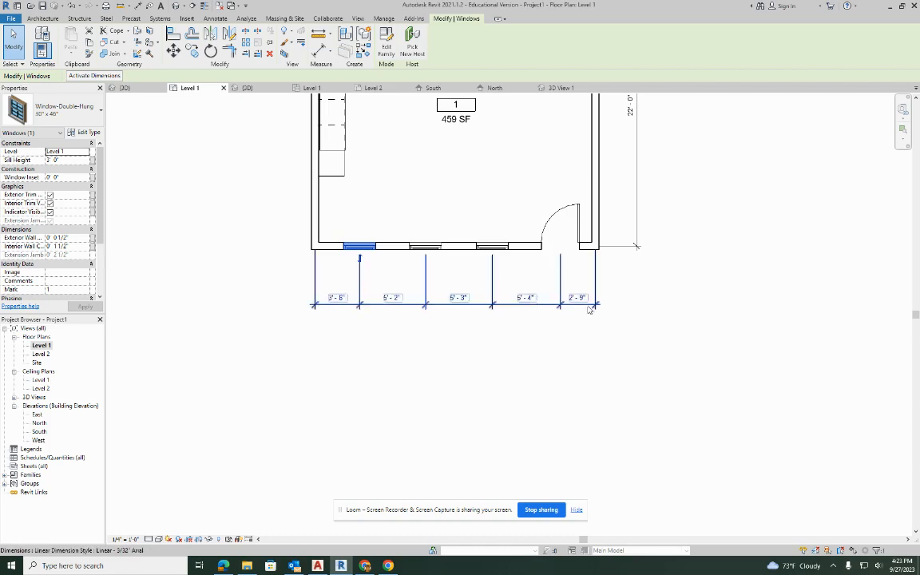
pyautogui.click(644, 316)
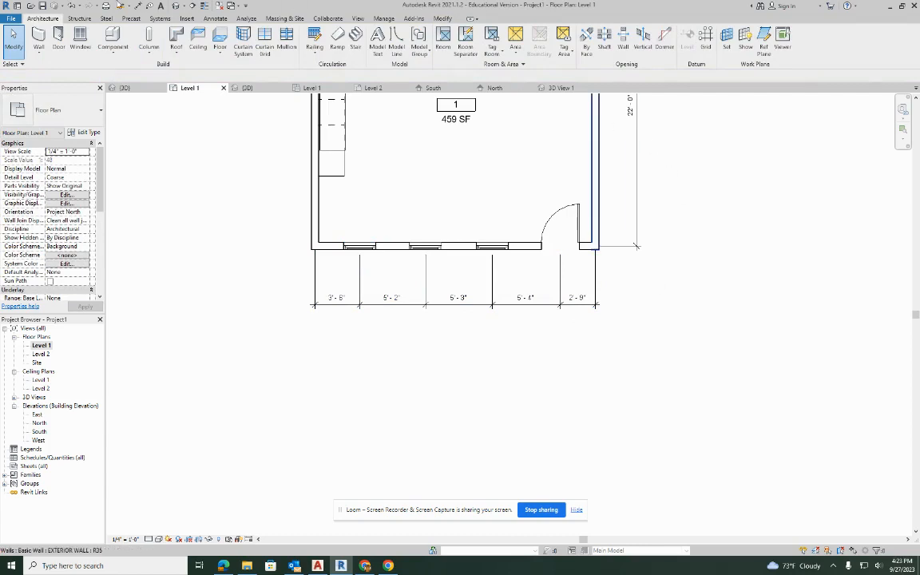
# Turn on the Roofs category in the default 3D view's visibility overrides and view the building from its south door corner.
pyautogui.click(174, 5)
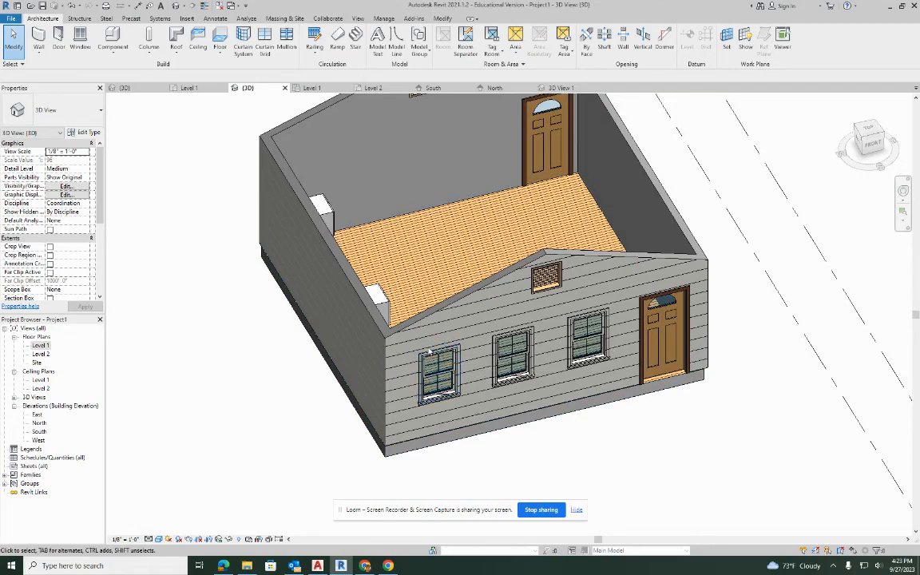
pyautogui.press('v')
pyautogui.press('g')
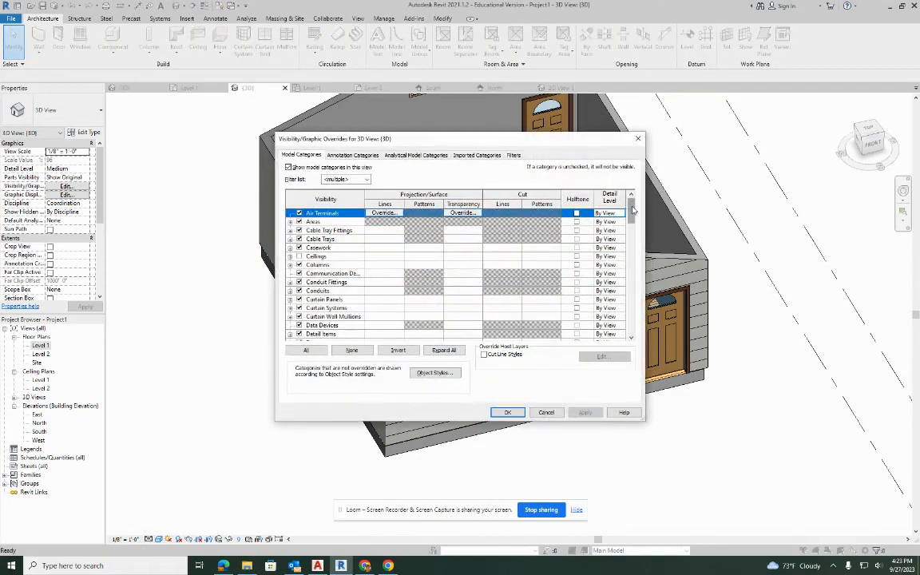
pyautogui.moveTo(630, 209); pyautogui.dragTo(630, 292)
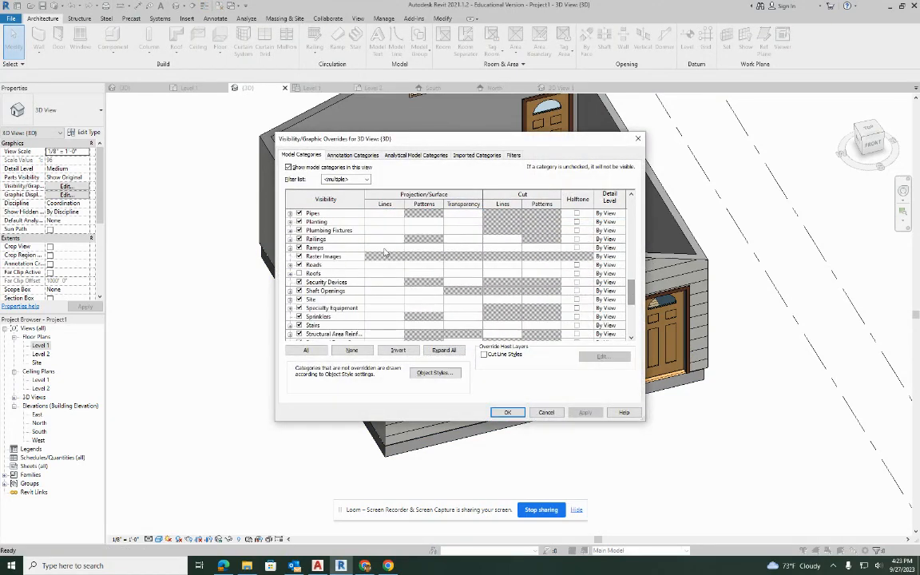
pyautogui.click(299, 273)
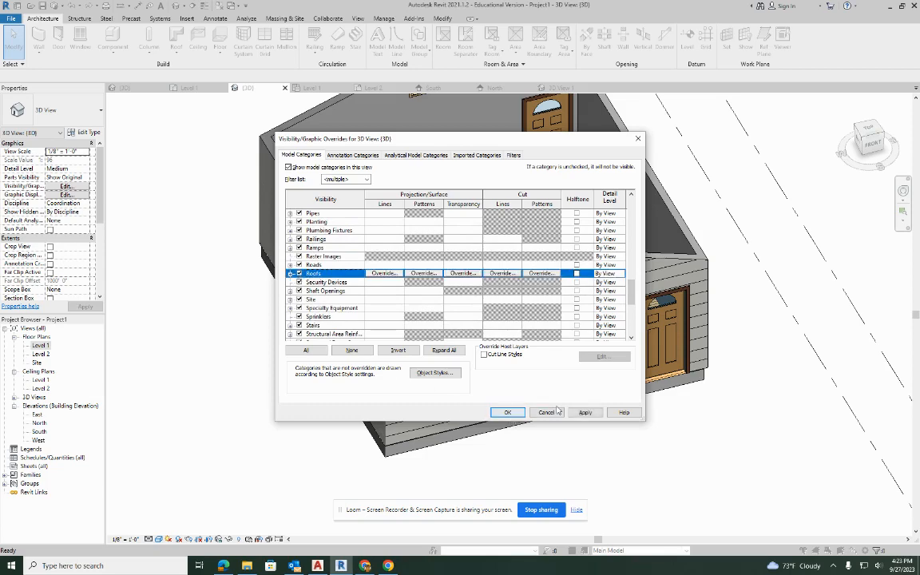
pyautogui.click(588, 413)
pyautogui.click(510, 414)
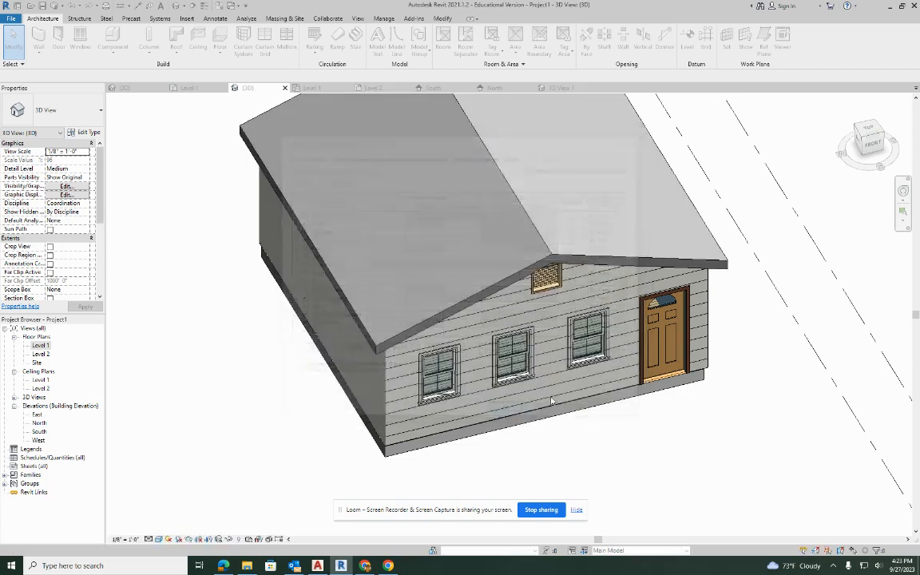
pyautogui.keyDown('shift'); pyautogui.moveTo(703, 429); pyautogui.dragTo(600, 254, button='middle'); pyautogui.keyUp('shift')
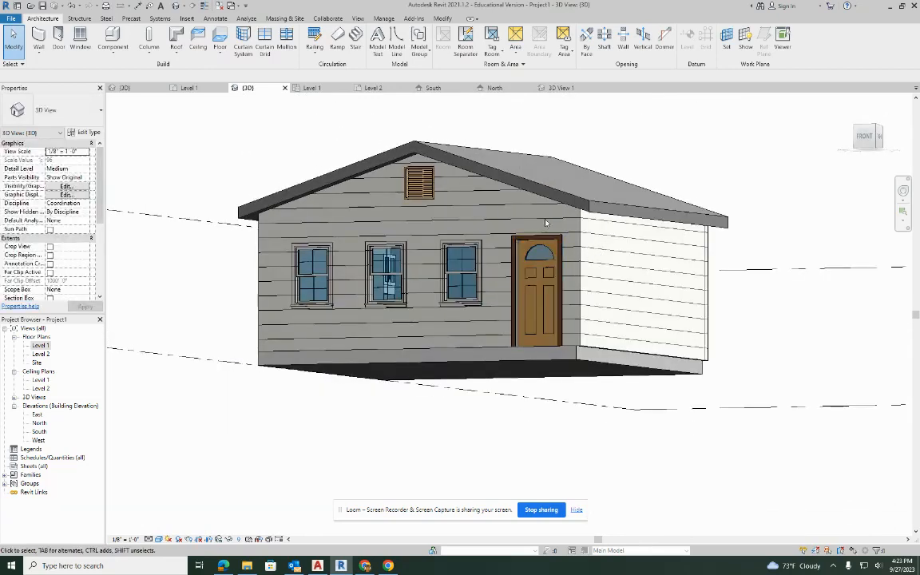
pyautogui.keyDown('shift'); pyautogui.moveTo(491, 197); pyautogui.dragTo(533, 298, button='middle'); pyautogui.keyUp('shift')
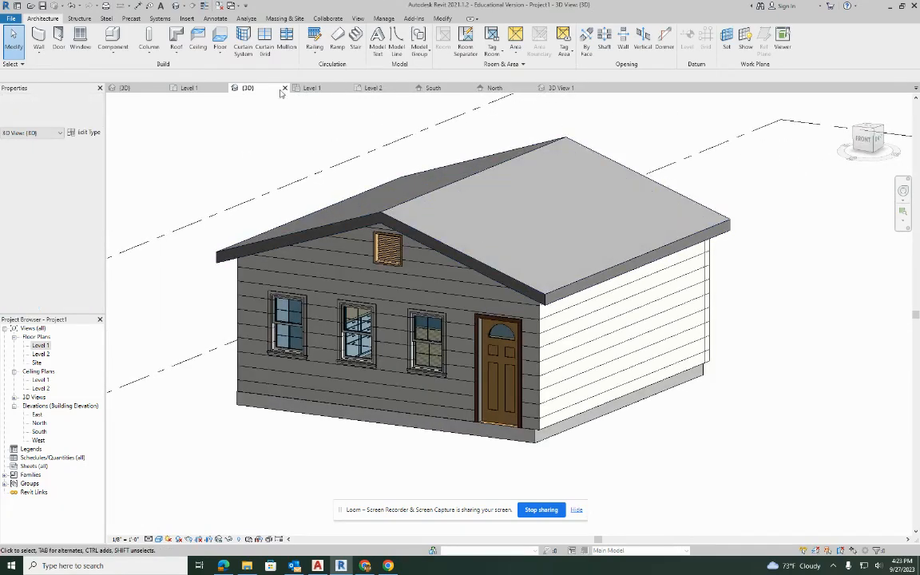
# Save the project as RECREATION SPACE in a new folder inside Documents.
pyautogui.click(13, 17)
pyautogui.moveTo(37, 136)
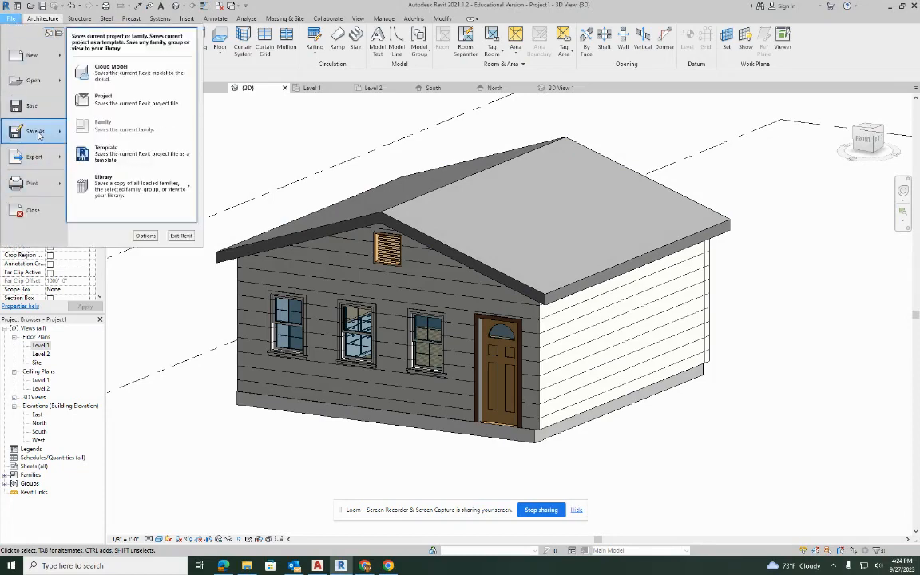
pyautogui.click(103, 98)
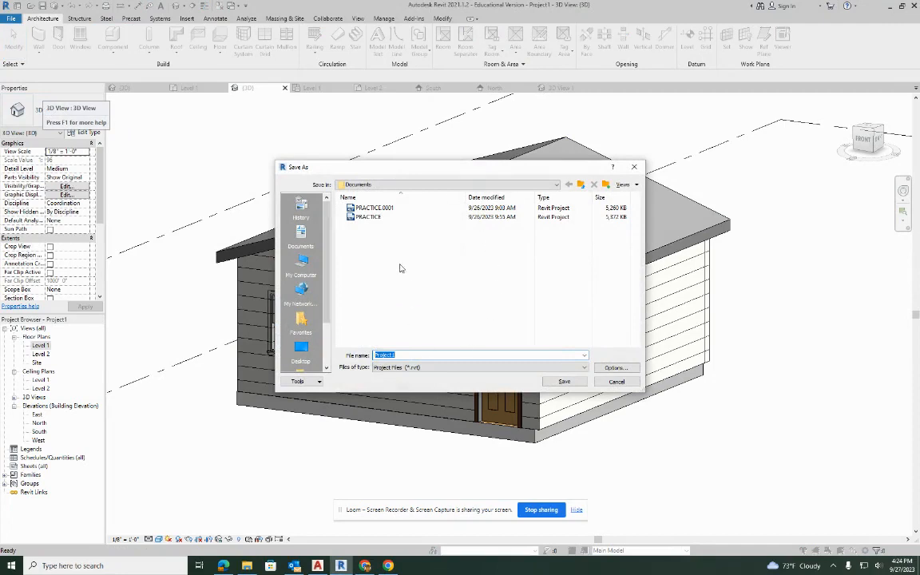
pyautogui.click(605, 185)
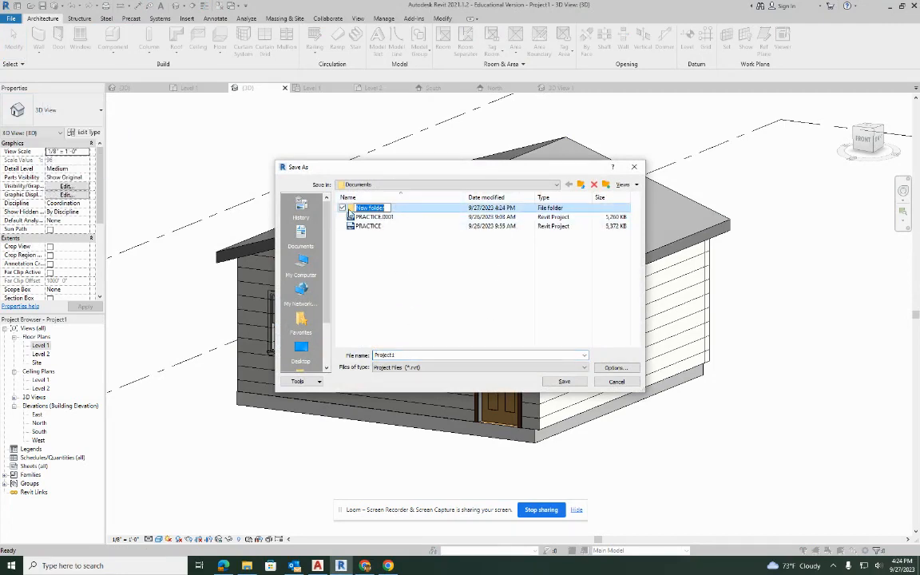
pyautogui.press('Return')
pyautogui.doubleClick(366, 207)
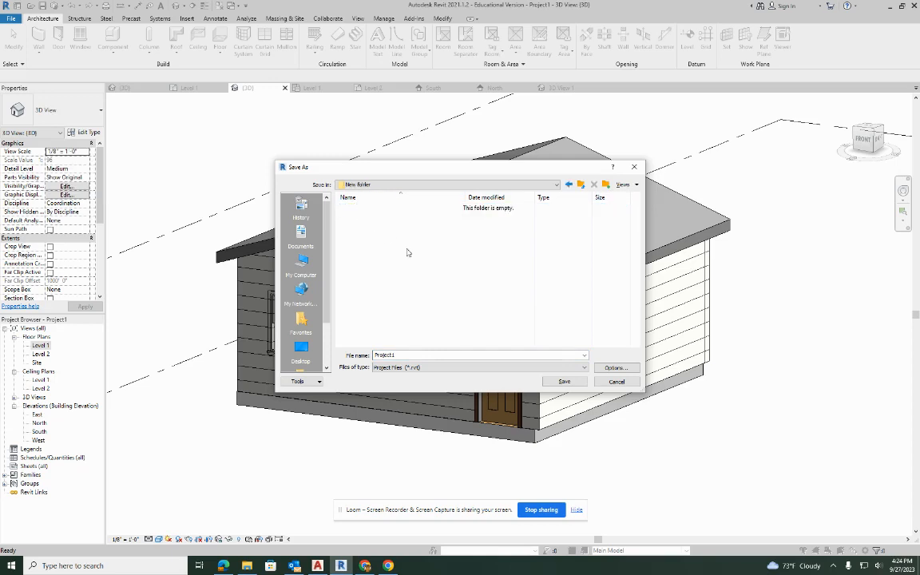
pyautogui.moveTo(404, 356); pyautogui.dragTo(375, 356)
pyautogui.write('B')
pyautogui.click(564, 381)
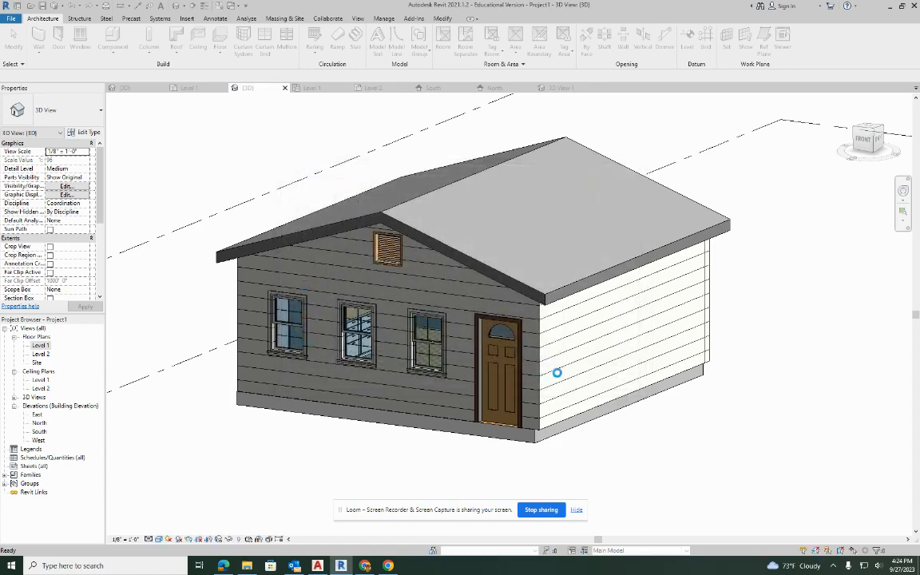